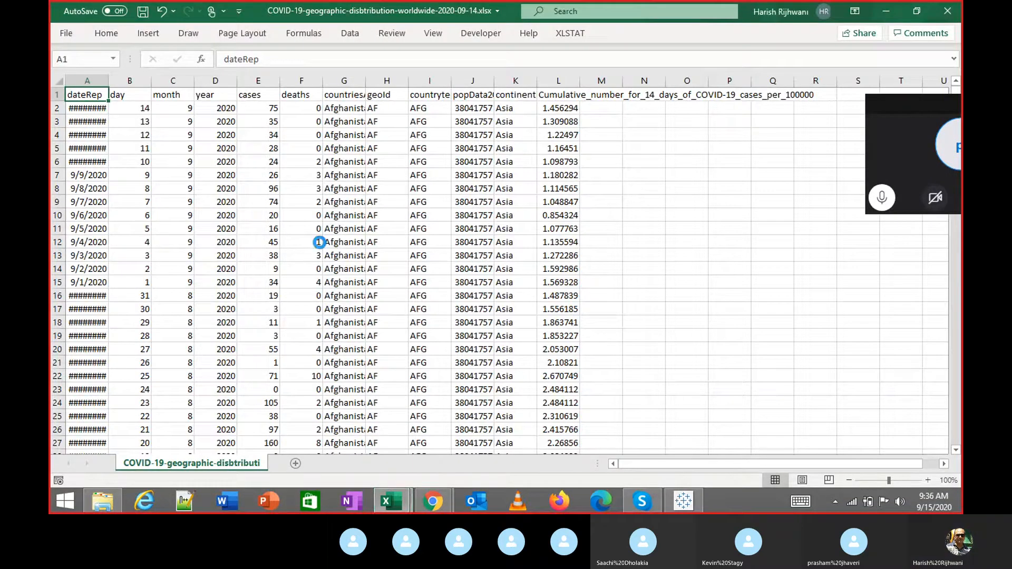
# Select the whole data range and AutoFit all column widths to their contents.
pyautogui.hotkey('ctrl', 'shift', 'End')
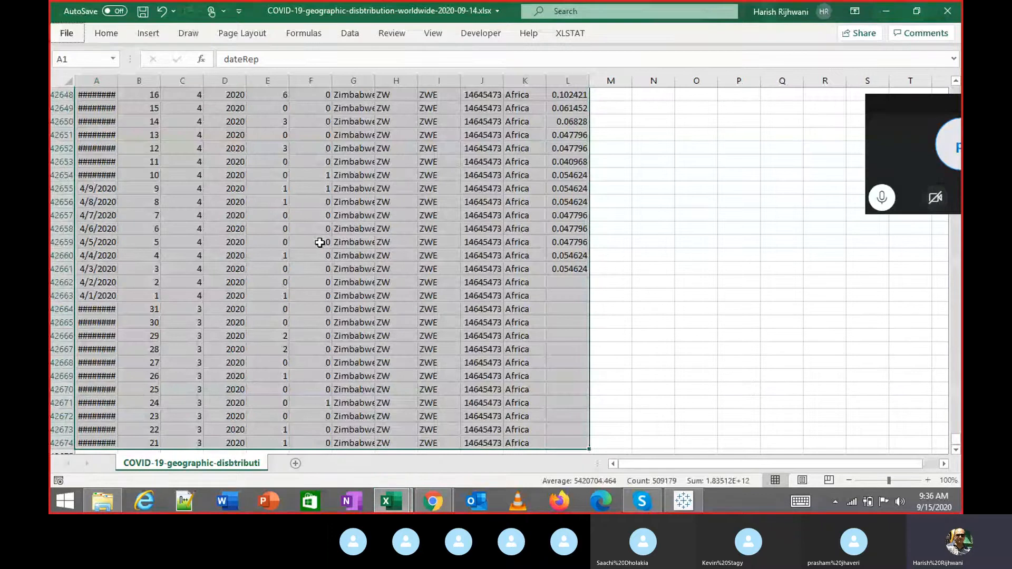
pyautogui.hotkey('alt', 'h')
pyautogui.press('o')
pyautogui.press('i')
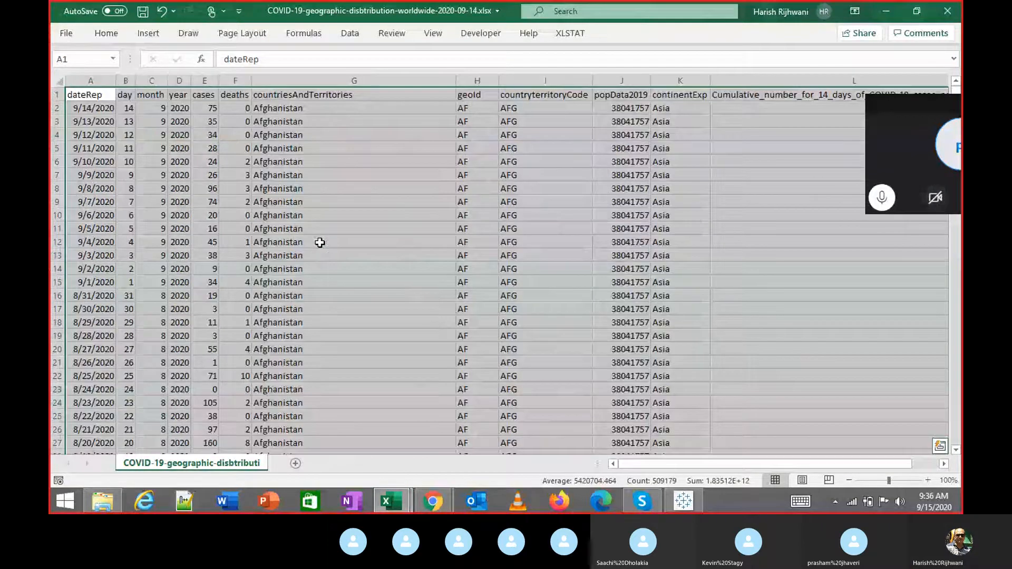
# Review the fitted headers from dateRep through month, year and cases, and the last data row.
pyautogui.press('Right')
pyautogui.press('Right')
pyautogui.press('Right')
pyautogui.press('Right')
pyautogui.press('Right')
pyautogui.press('Right')
pyautogui.press('Right')
pyautogui.press('Right')
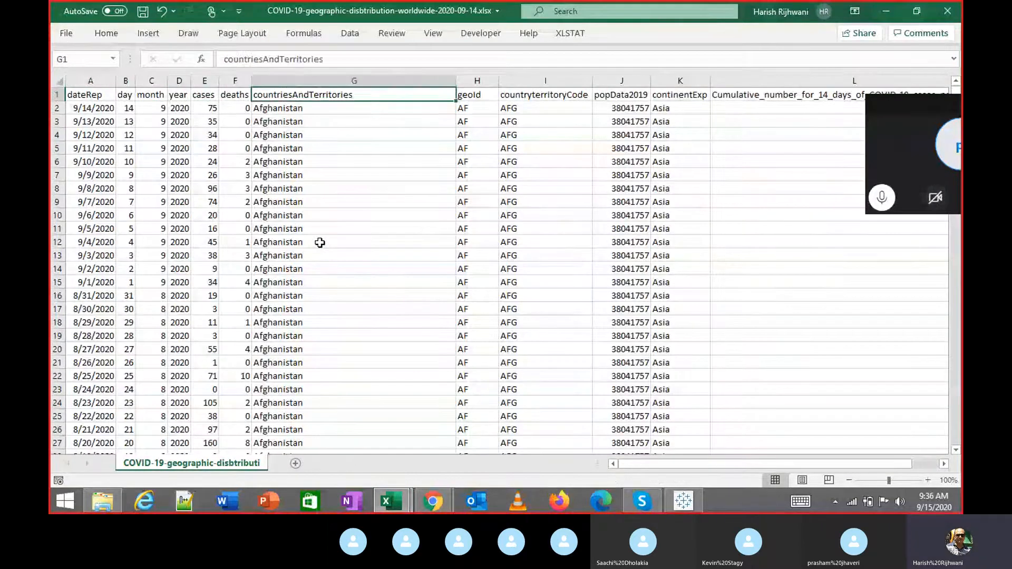
pyautogui.press('Right')
pyautogui.press('Right')
pyautogui.hotkey('ctrl', 'Home')
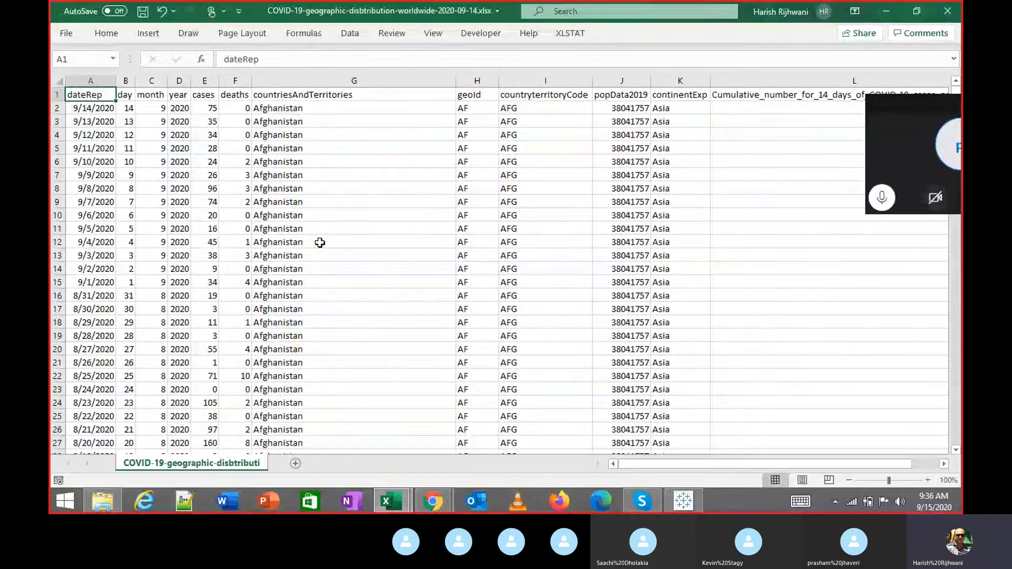
pyautogui.hotkey('ctrl', 'Down')
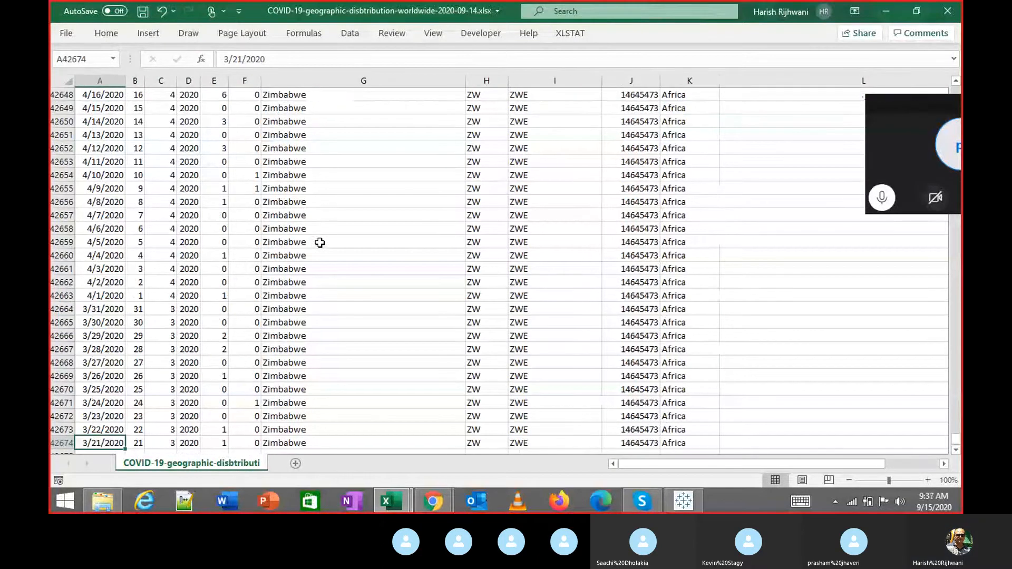
pyautogui.hotkey('ctrl', 'Up')
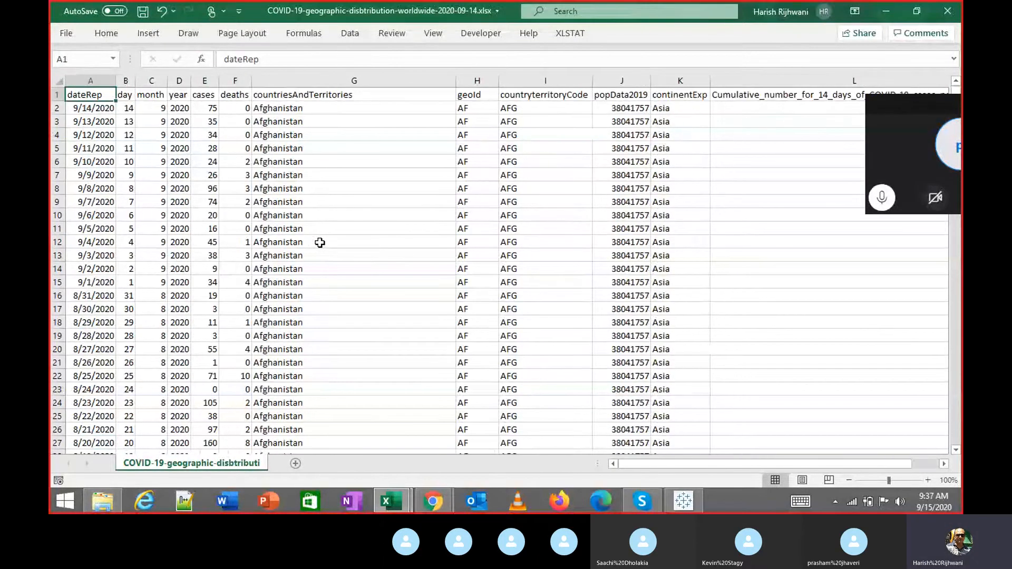
pyautogui.press('Right')
pyautogui.press('Right')
pyautogui.press('Left')
pyautogui.press('Left')
pyautogui.press('Right')
pyautogui.press('Right')
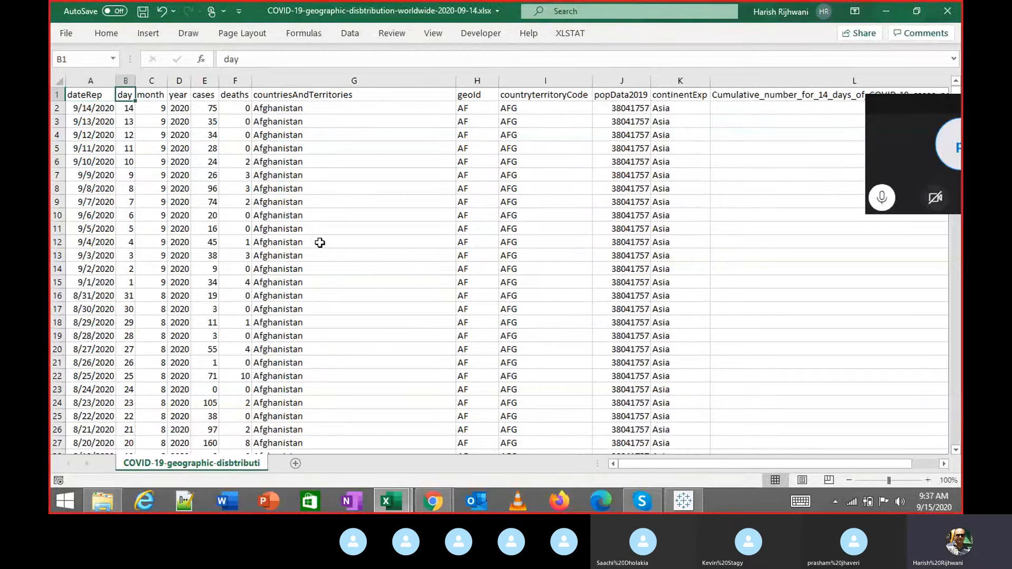
pyautogui.press('Right')
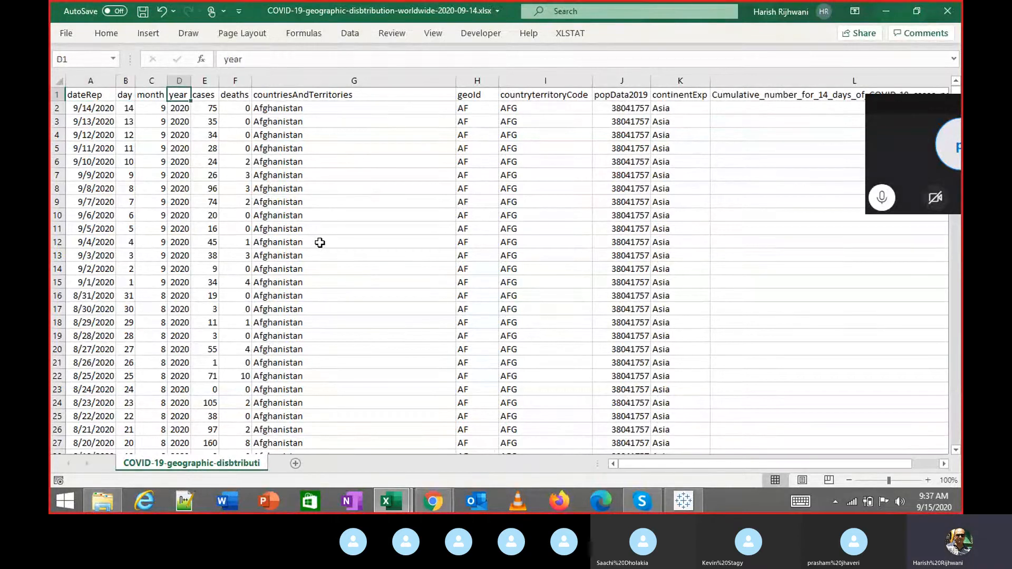
pyautogui.press('Right')
# Check row 2 values from deaths through geoId AF, AFG, population and the cumulative column.
pyautogui.press('Down')
pyautogui.press('Right')
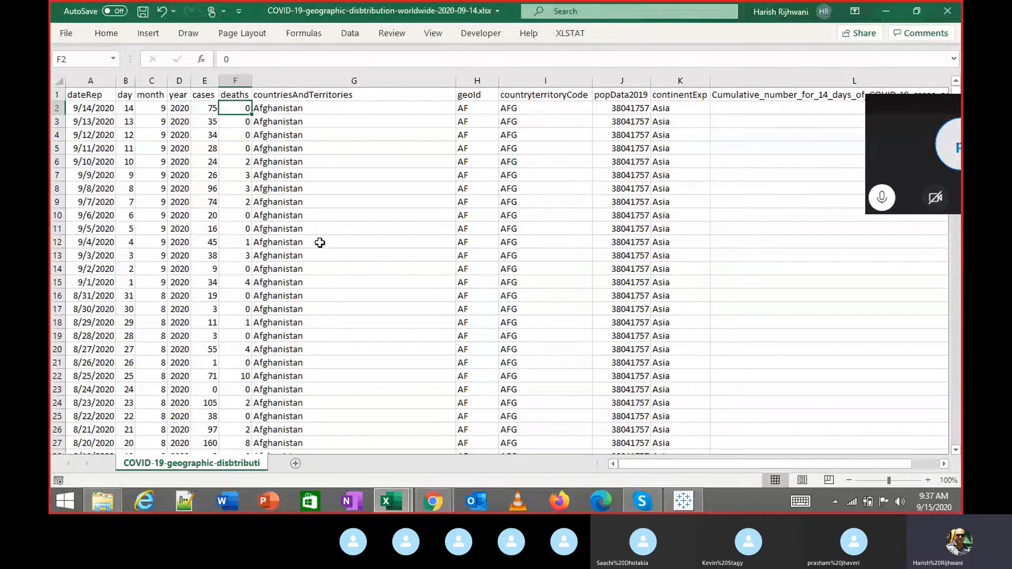
pyautogui.press('Right')
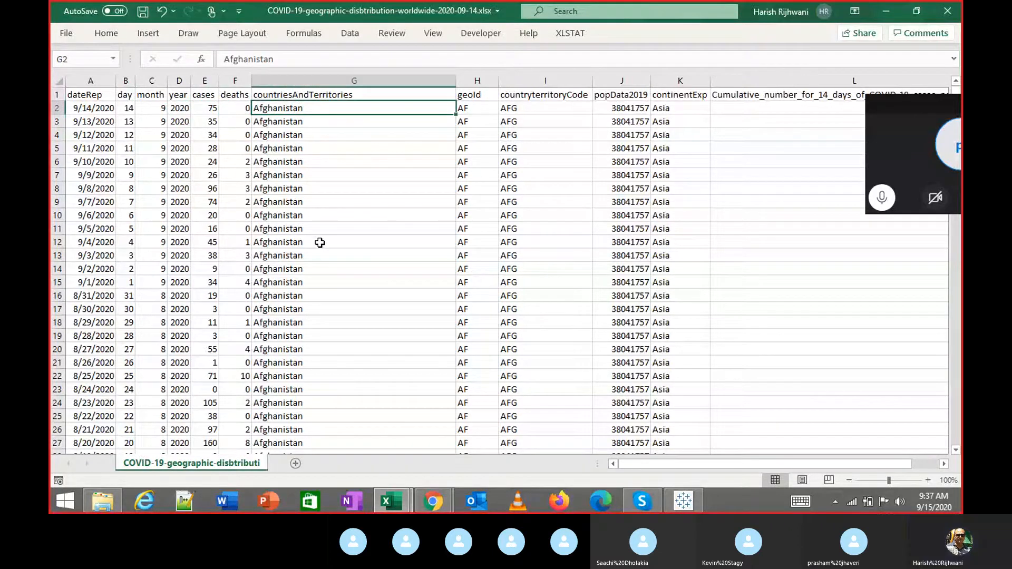
pyautogui.press('Up')
pyautogui.press('Right')
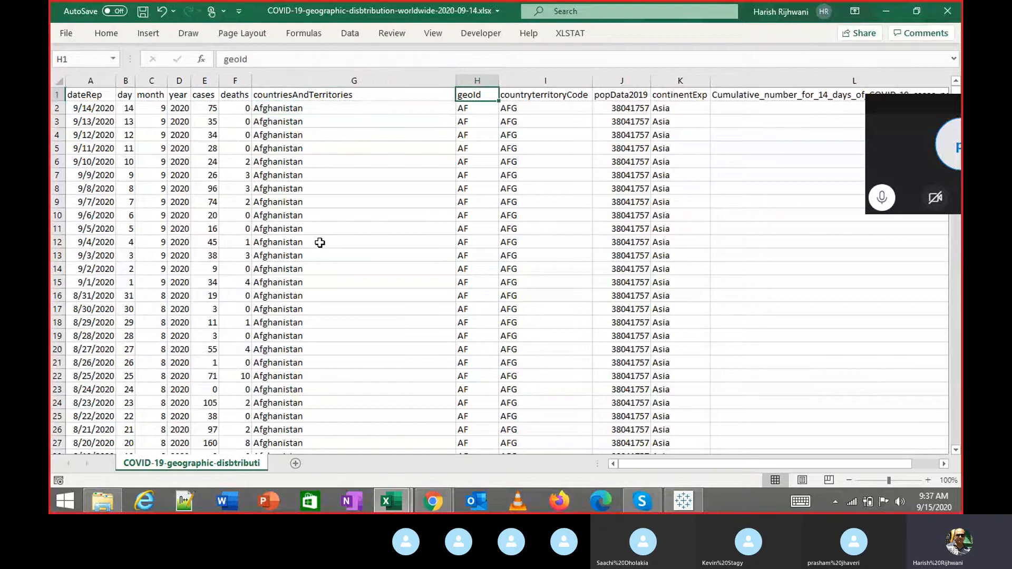
pyautogui.press('Right')
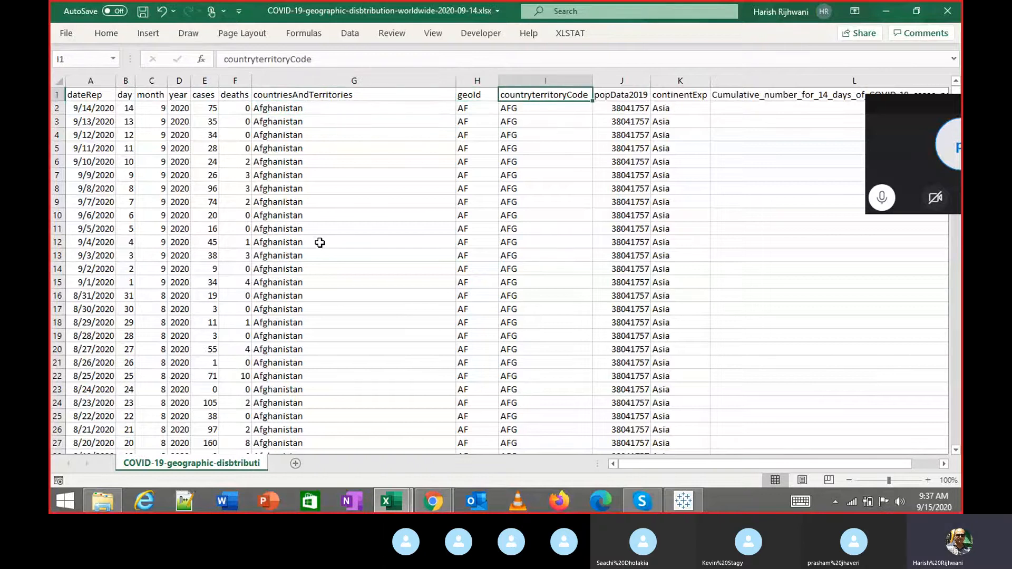
pyautogui.press('Down')
pyautogui.press('Left')
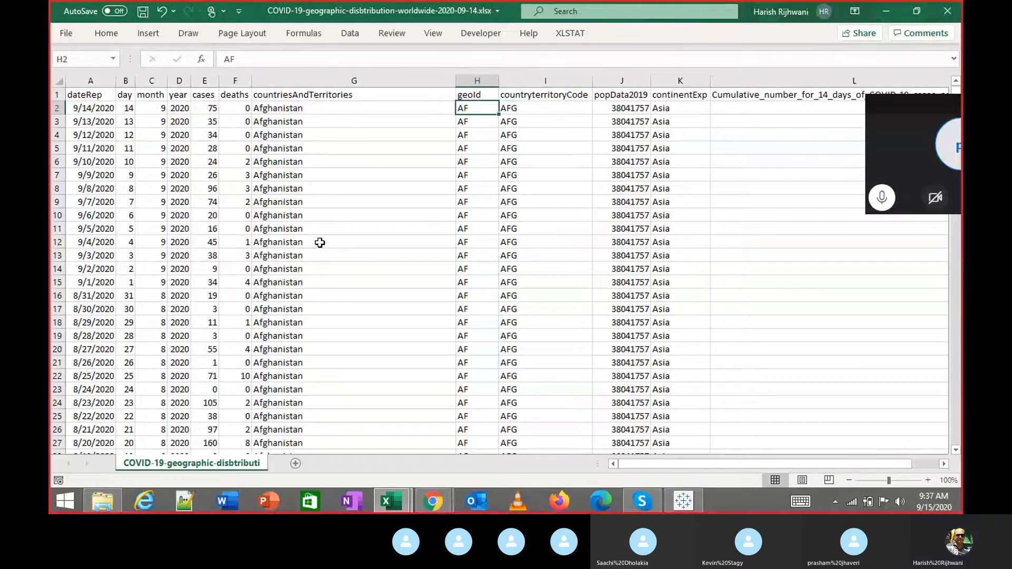
pyautogui.press('Right')
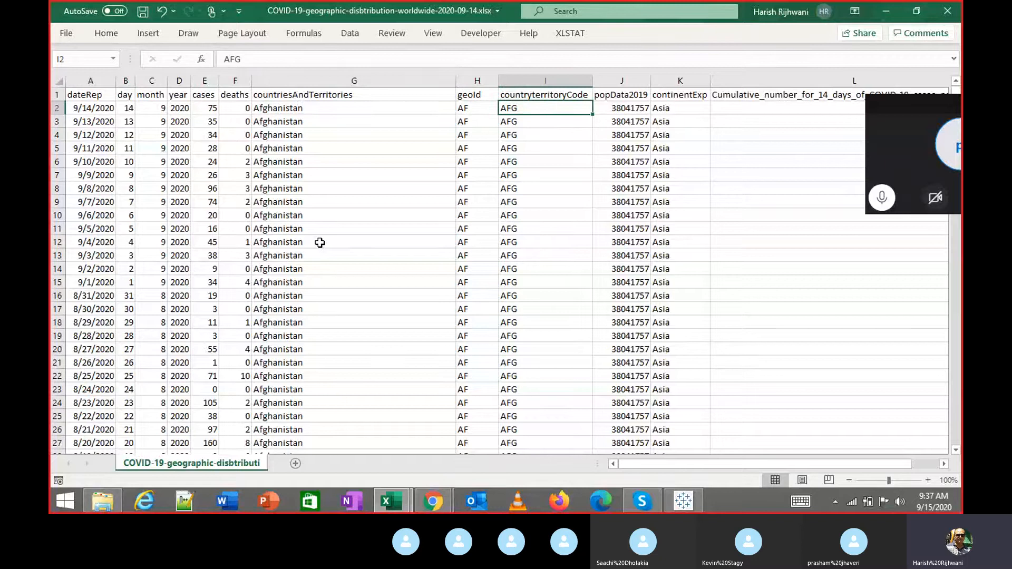
pyautogui.press('Right')
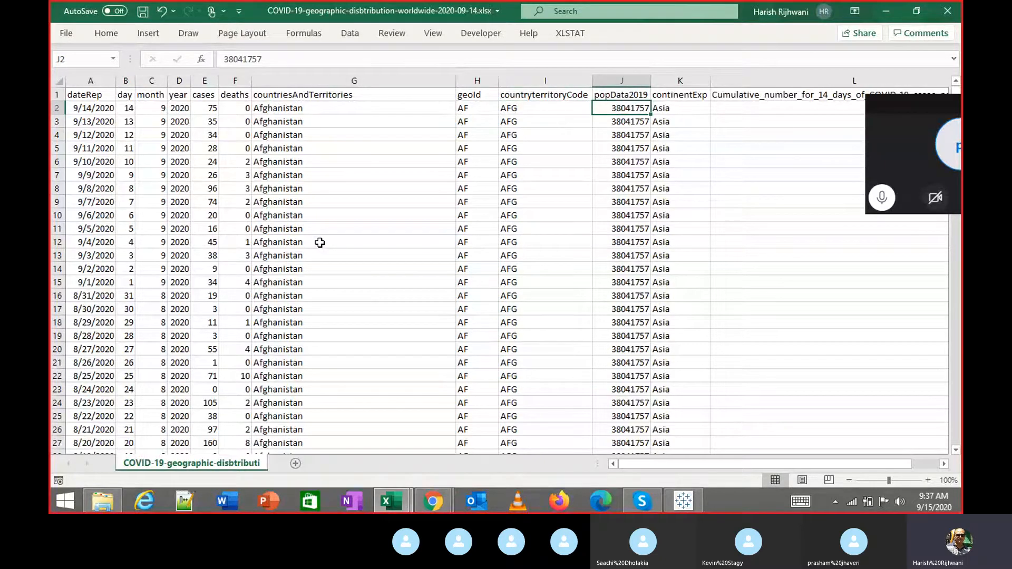
pyautogui.press('Right')
pyautogui.press('Right')
pyautogui.press('Right')
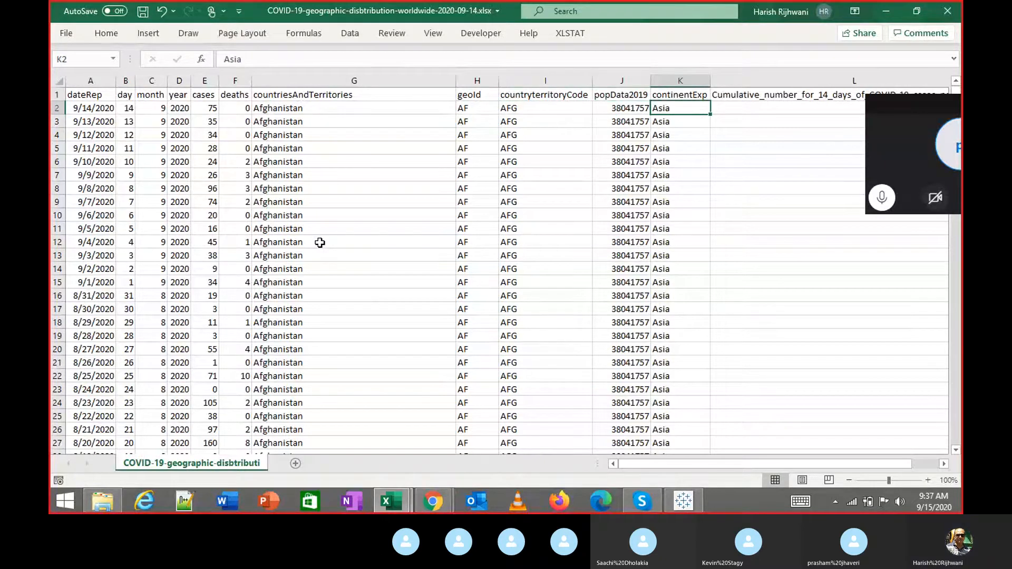
pyautogui.press('Right')
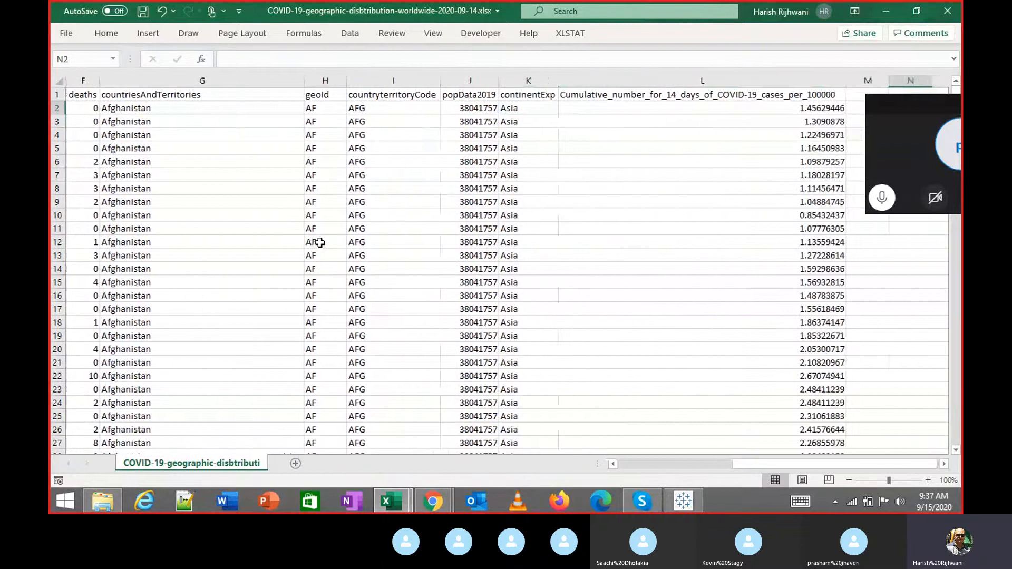
pyautogui.press('Left')
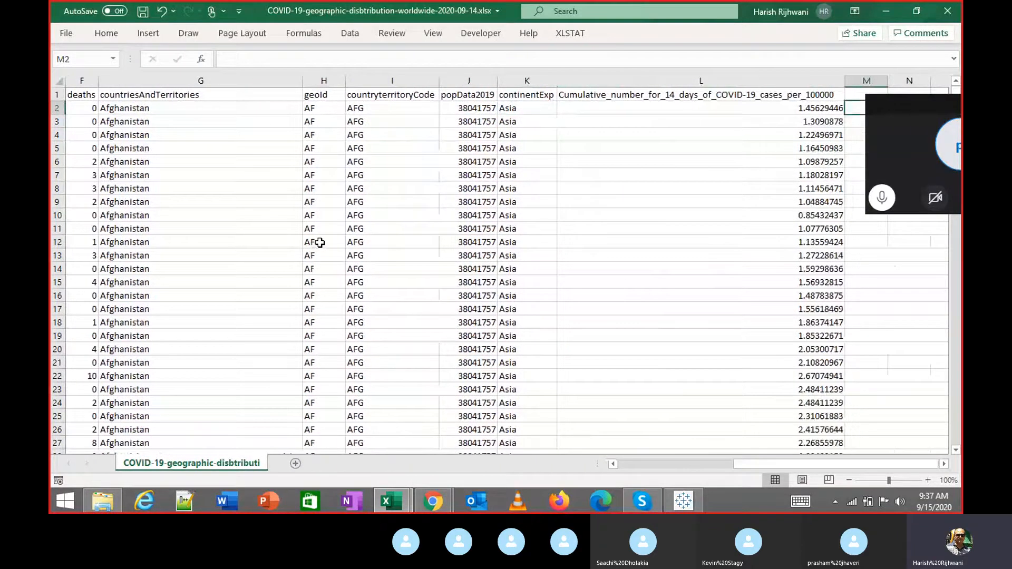
pyautogui.press('Left')
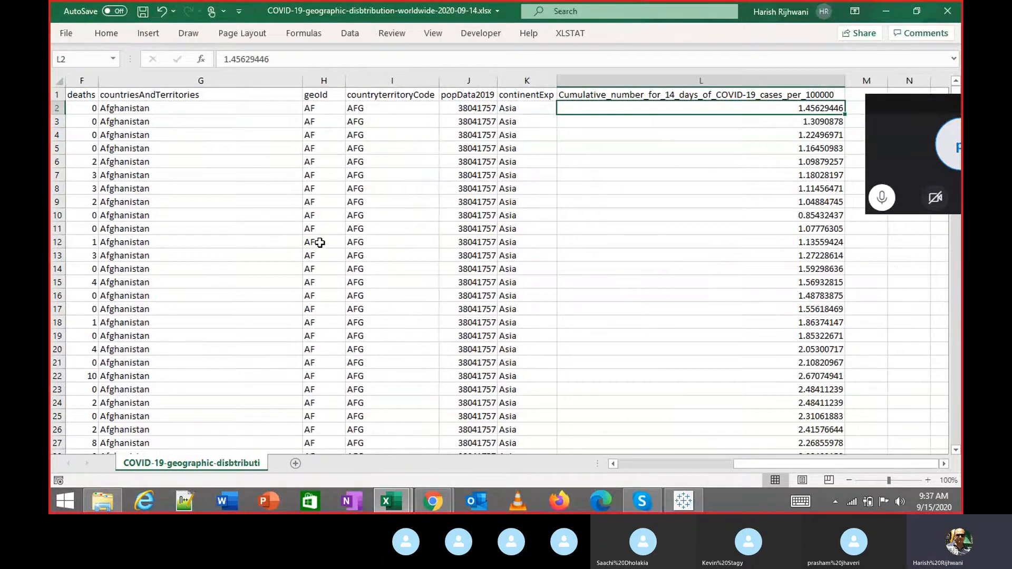
pyautogui.hotkey('ctrl', 'Down')
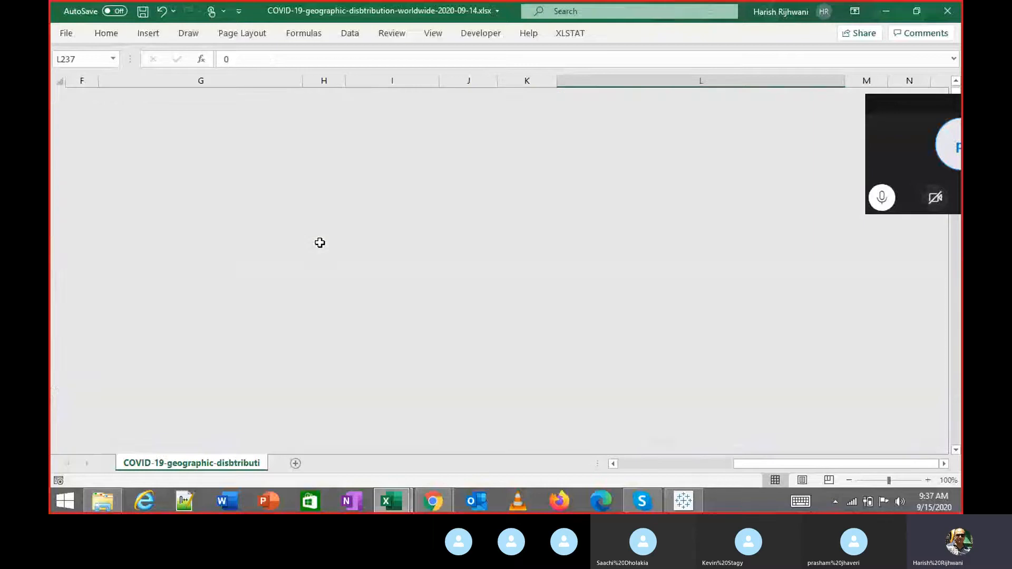
pyautogui.hotkey('ctrl', 'Up')
pyautogui.hotkey('ctrl', 'Left')
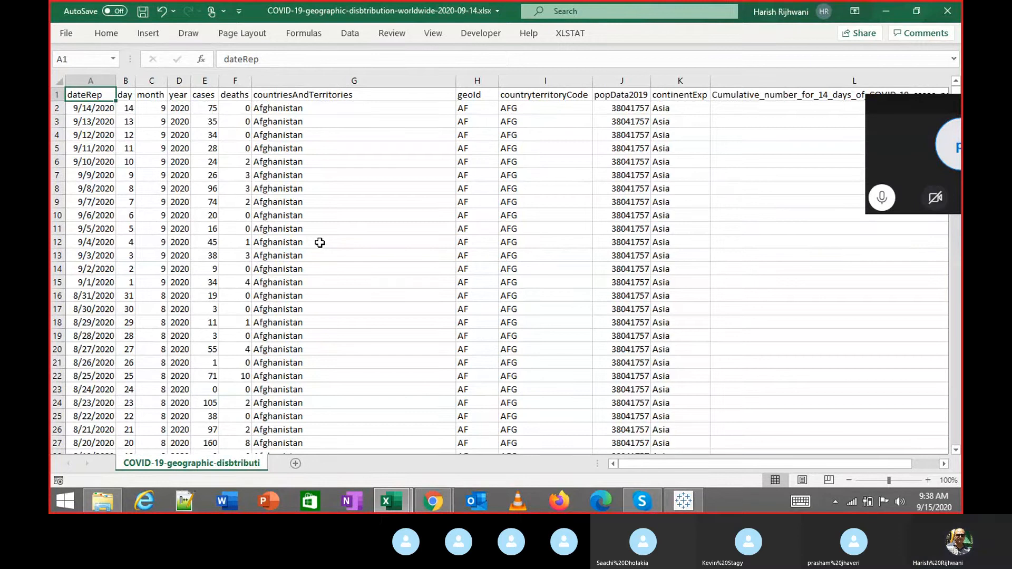
# Select CovidCasesSept2020.csv in the Downloads folder.
pyautogui.hotkey('alt', 'Tab')
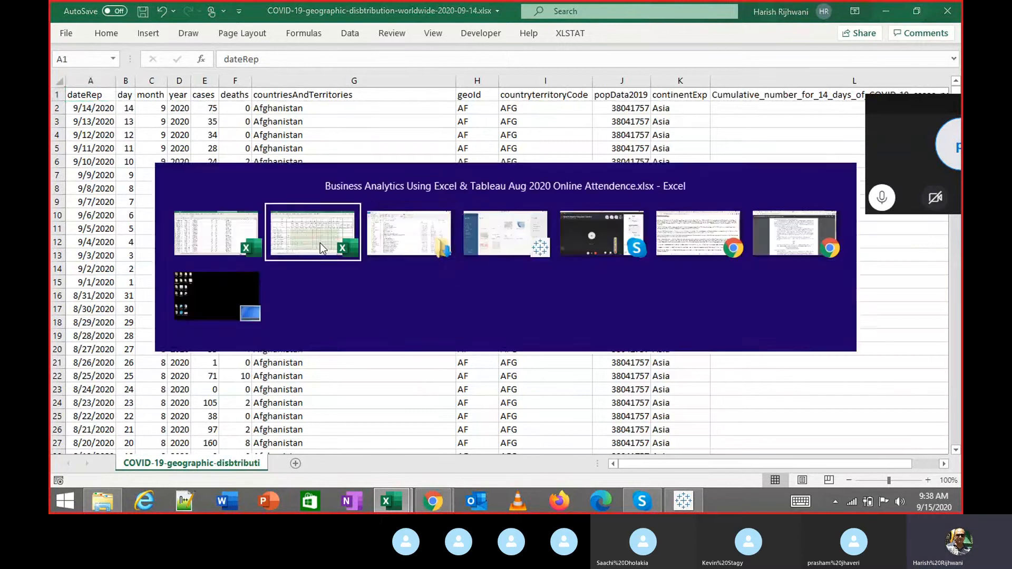
pyautogui.hotkey('alt', 'Tab')
pyautogui.press('Up')
pyautogui.press('Up')
pyautogui.press('Up')
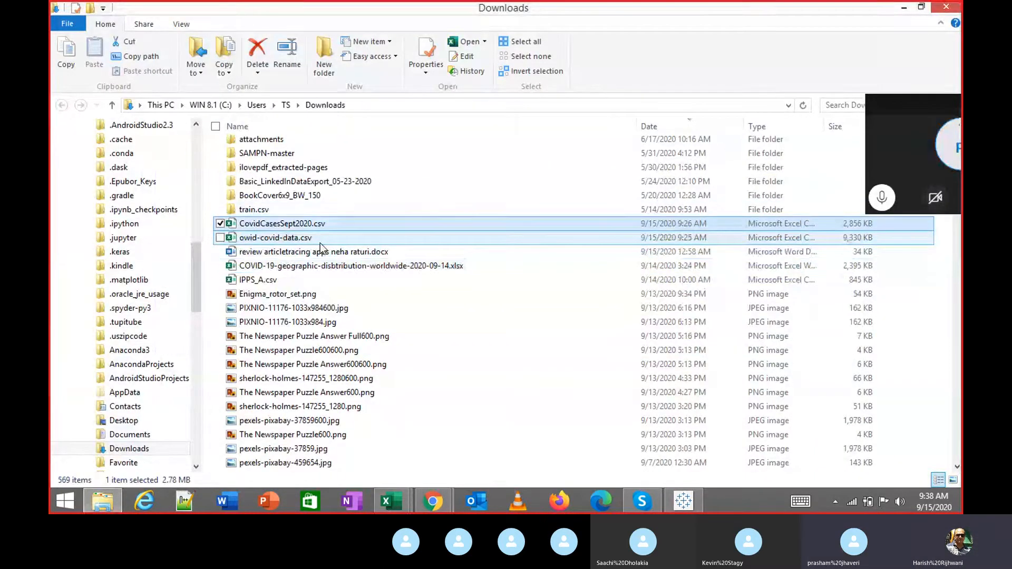
# Glance at the data in Excel, then return to the Tableau Public start page.
pyautogui.hotkey('alt', 'Tab')
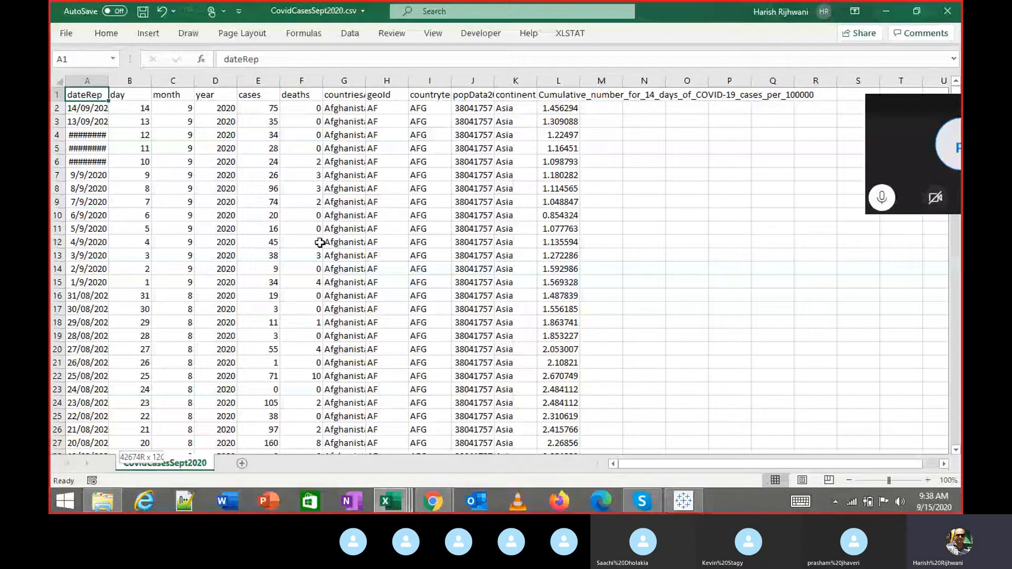
pyautogui.hotkey('alt', 'Tab')
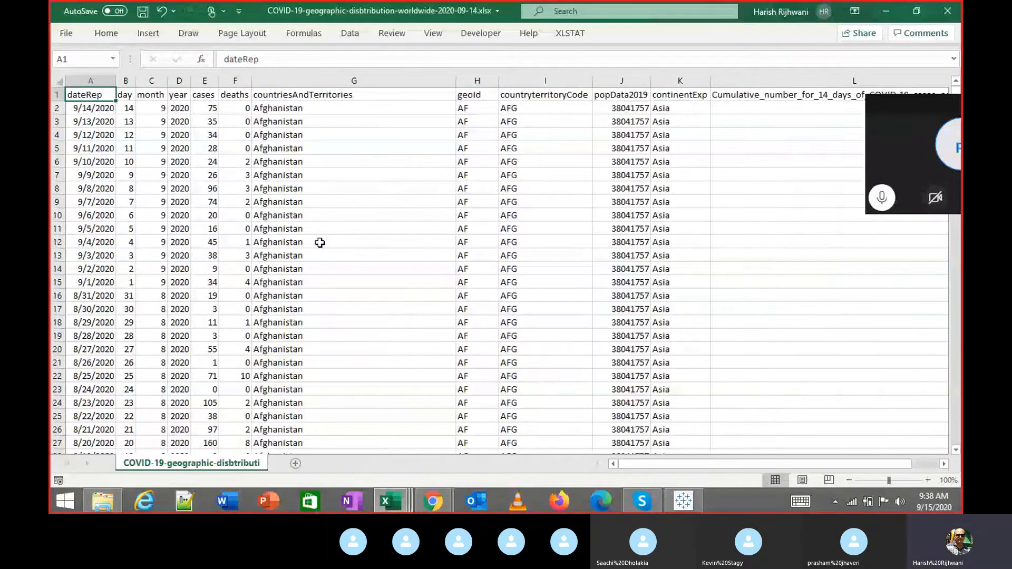
pyautogui.hotkey('alt', 'Tab')
pyautogui.hotkey('alt', 'Tab')
pyautogui.hotkey('alt', 'Tab')
pyautogui.hotkey('alt', 'Tab')
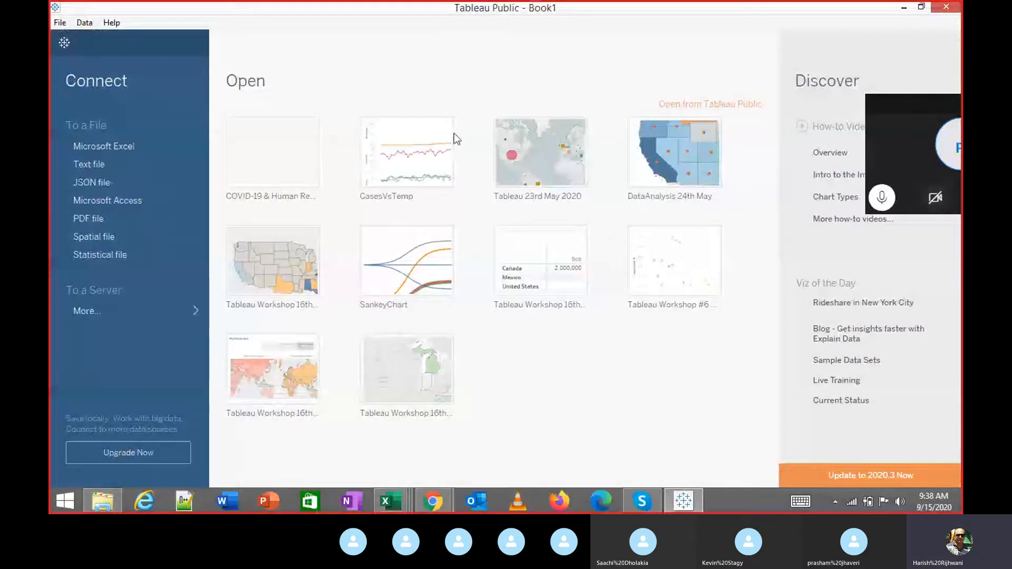
# Show more To a Server connectors, including Google Sheets and Web Data Connector.
pyautogui.moveTo(445, 135)
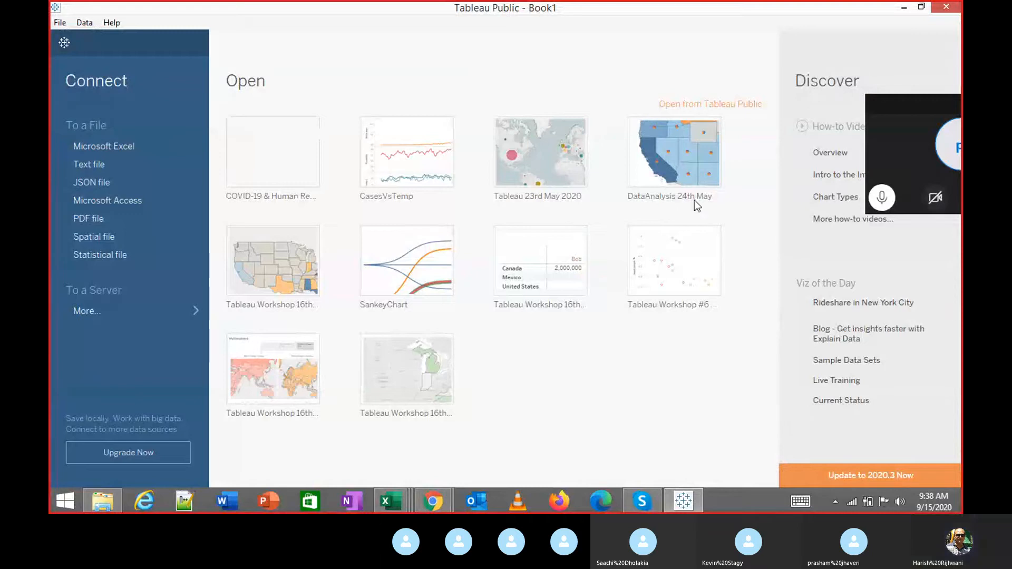
pyautogui.moveTo(635, 180)
pyautogui.moveTo(368, 343)
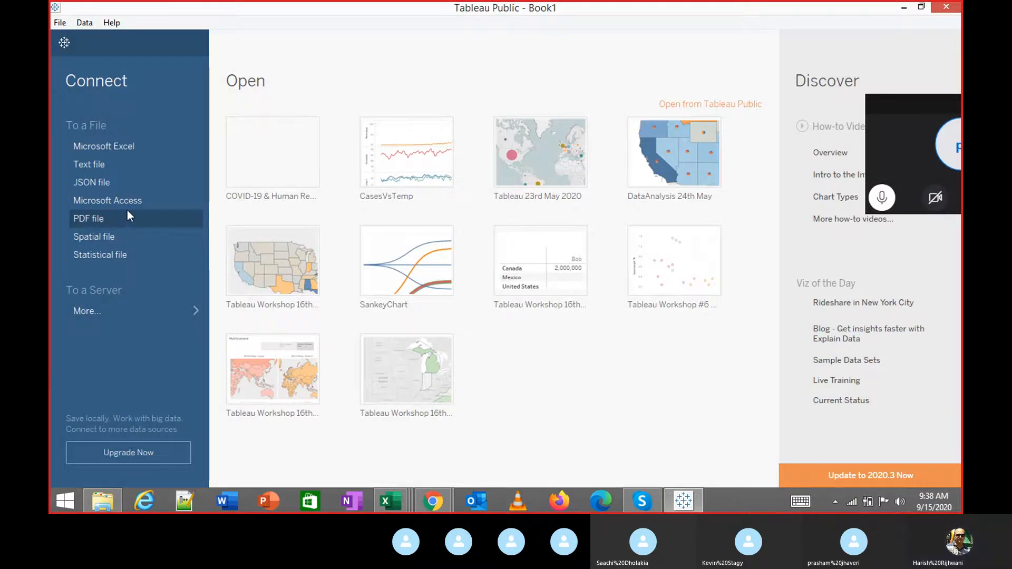
pyautogui.click(113, 309)
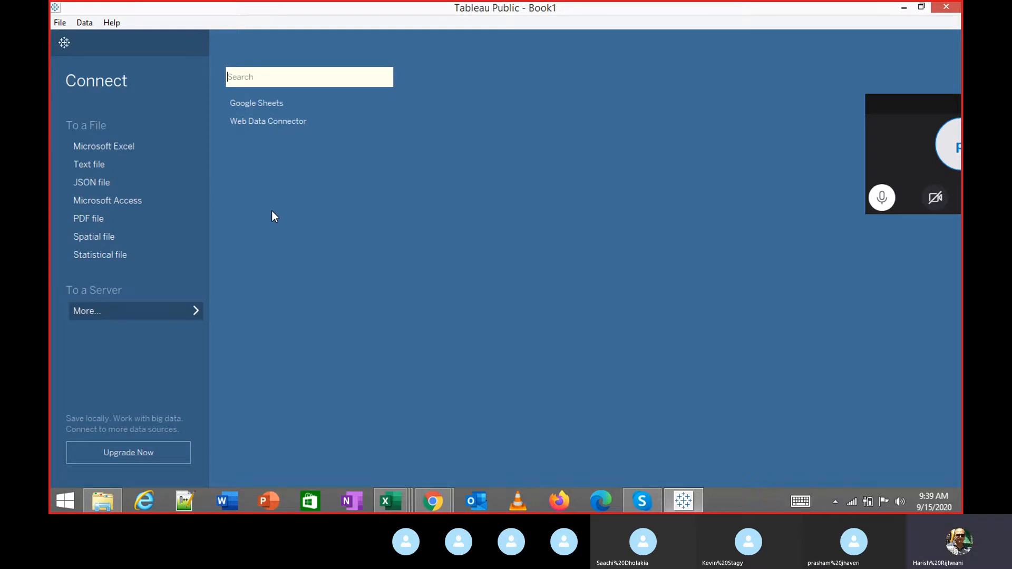
# Connect the COVID-19 geographic distribution worldwide xlsx from Downloads as an Excel data source.
pyautogui.click(122, 146)
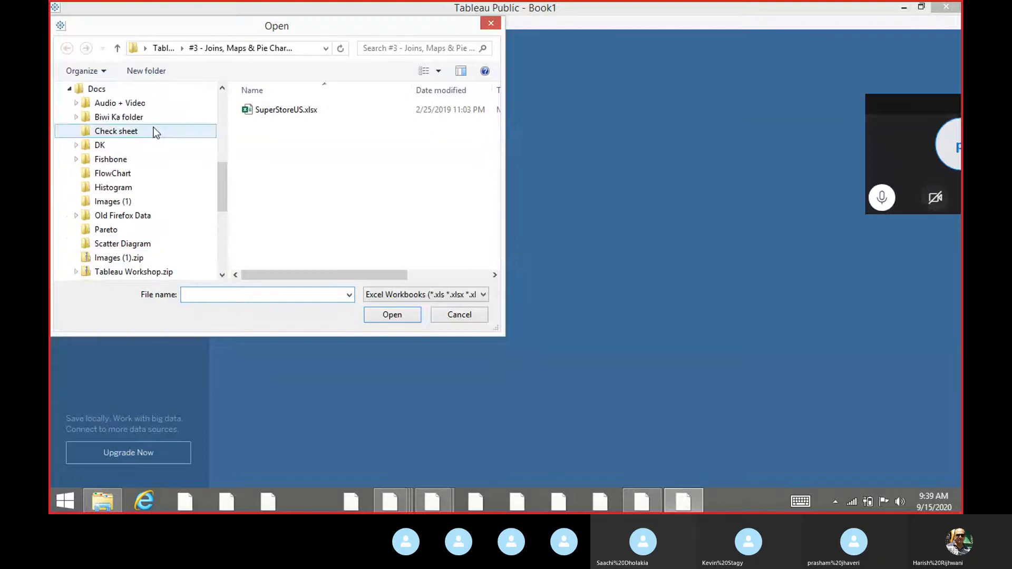
pyautogui.click(222, 112)
pyautogui.click(215, 107)
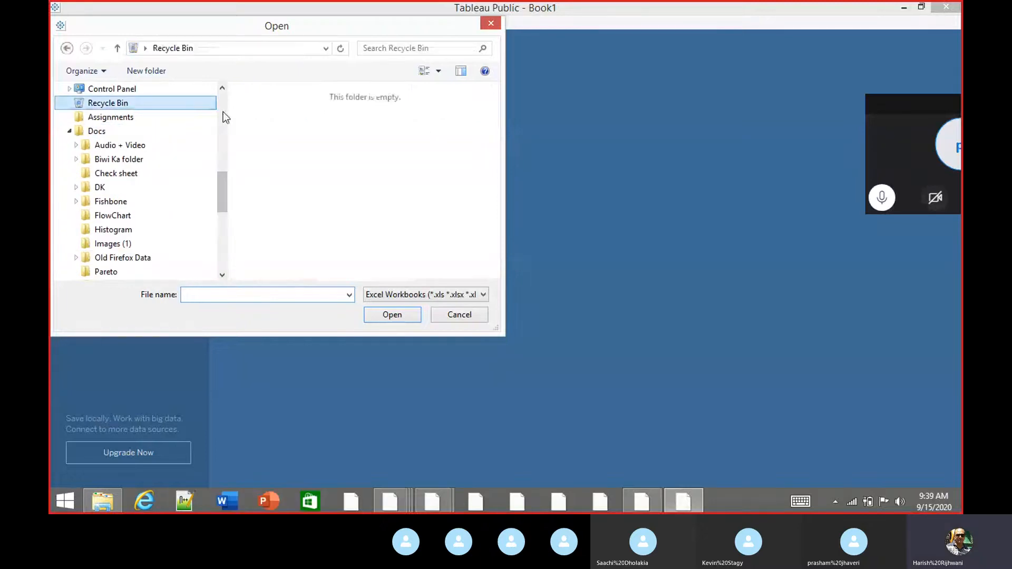
pyautogui.click(223, 112)
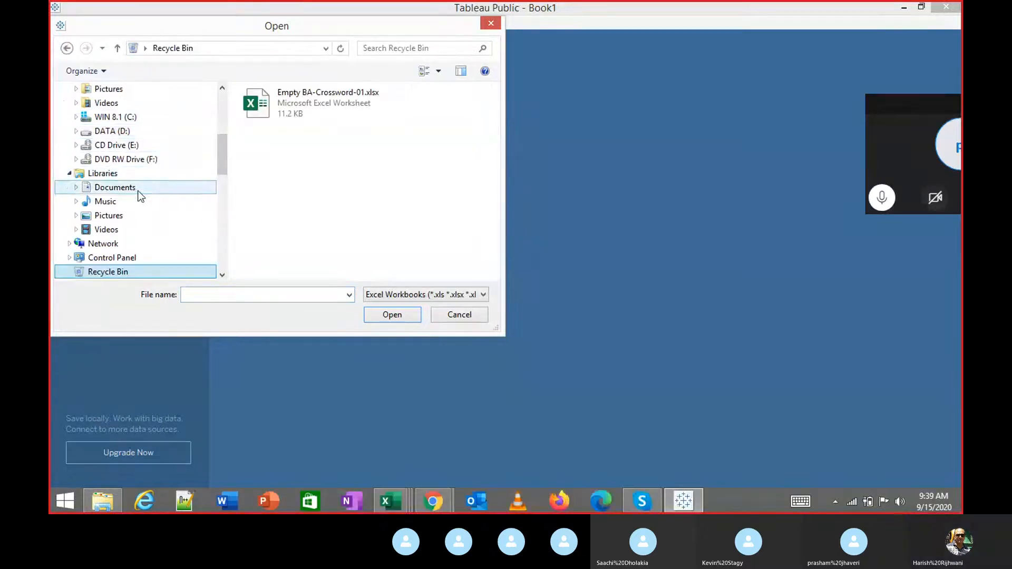
pyautogui.scroll(5, 144, 182)
pyautogui.click(118, 124)
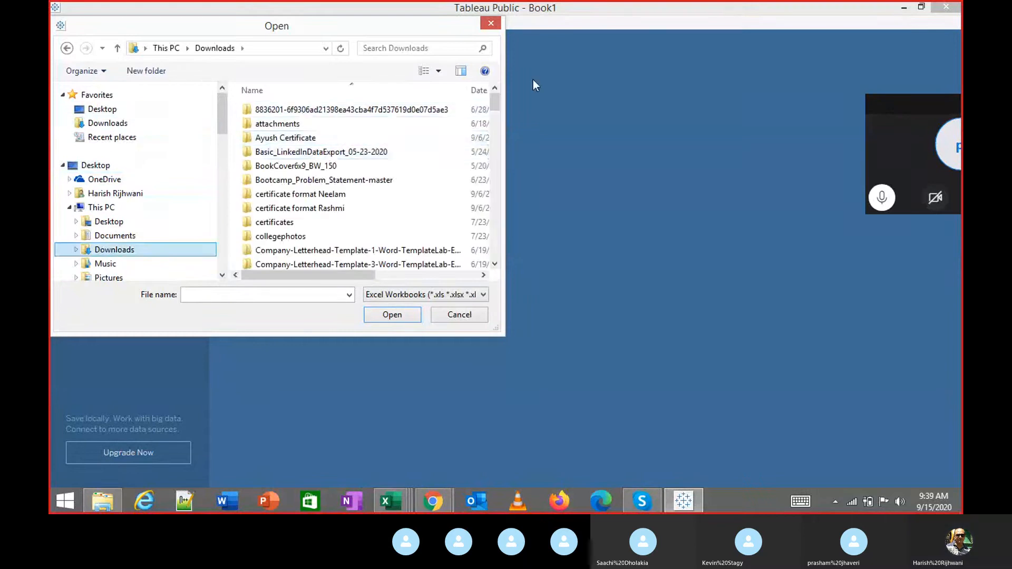
pyautogui.click(479, 90)
pyautogui.click(326, 112)
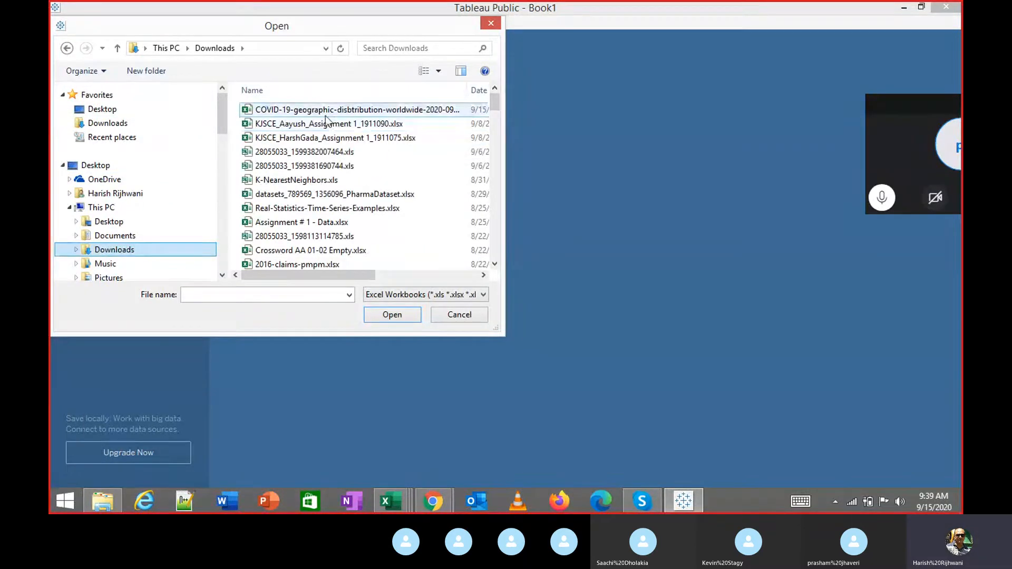
pyautogui.click(386, 317)
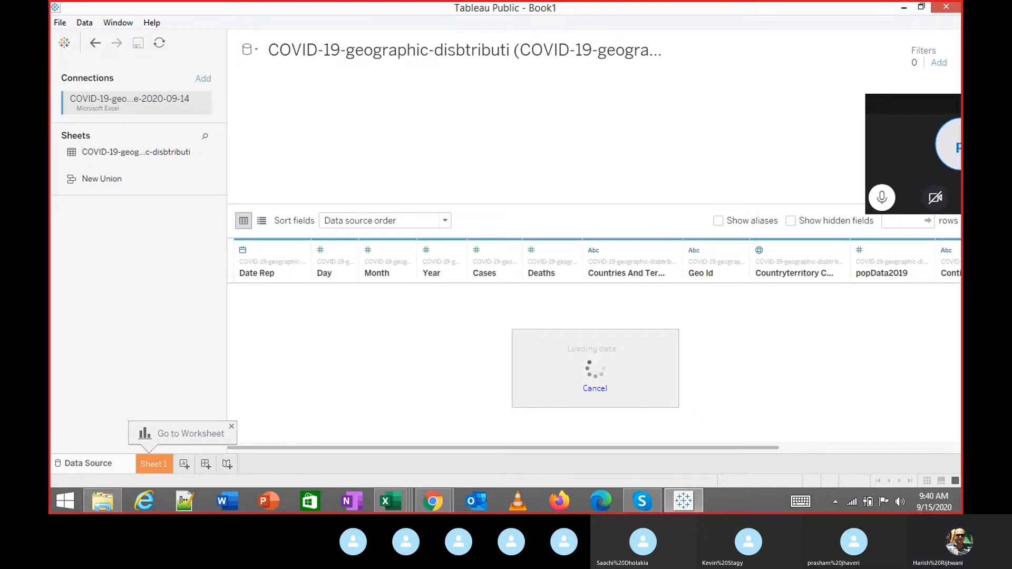
# Wait for loading to finish until Afghanistan rows fill the data preview grid.
pyautogui.click(885, 110)
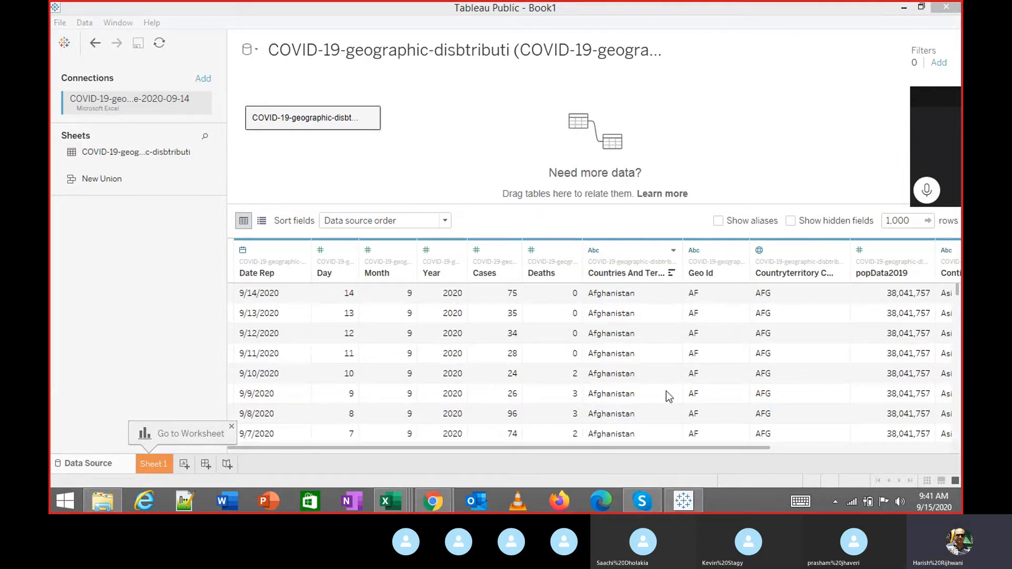
# Scroll the grid to review Continent Exp and Cumulative fields, then preview the open Excel windows.
pyautogui.click(694, 447)
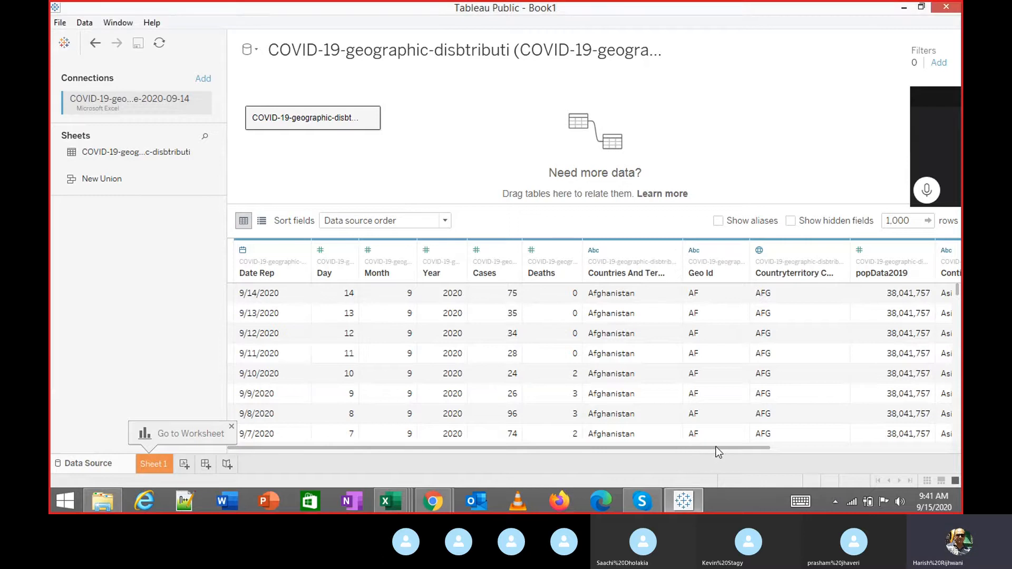
pyautogui.moveTo(716, 447); pyautogui.dragTo(726, 446)
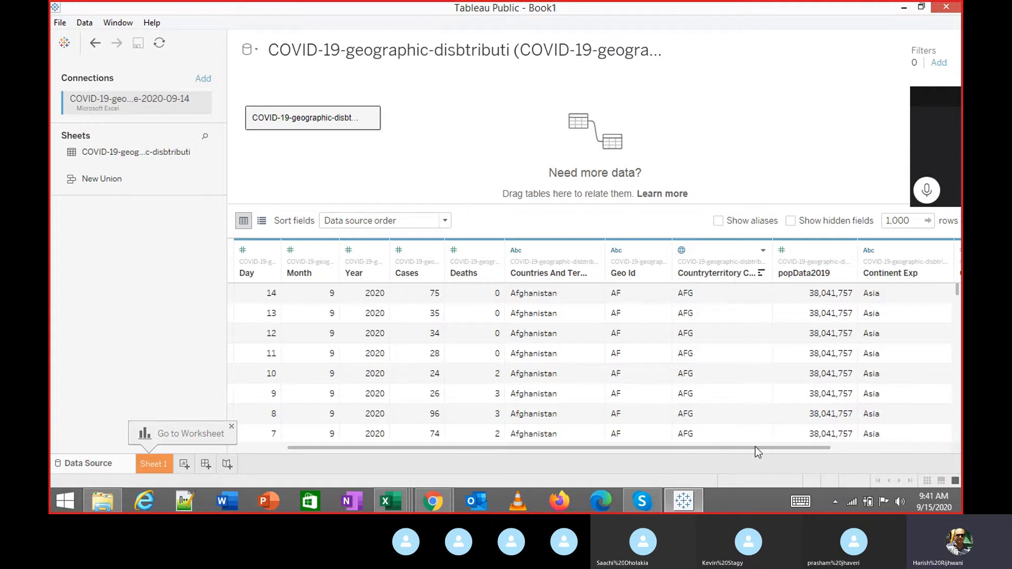
pyautogui.moveTo(757, 447); pyautogui.dragTo(825, 449)
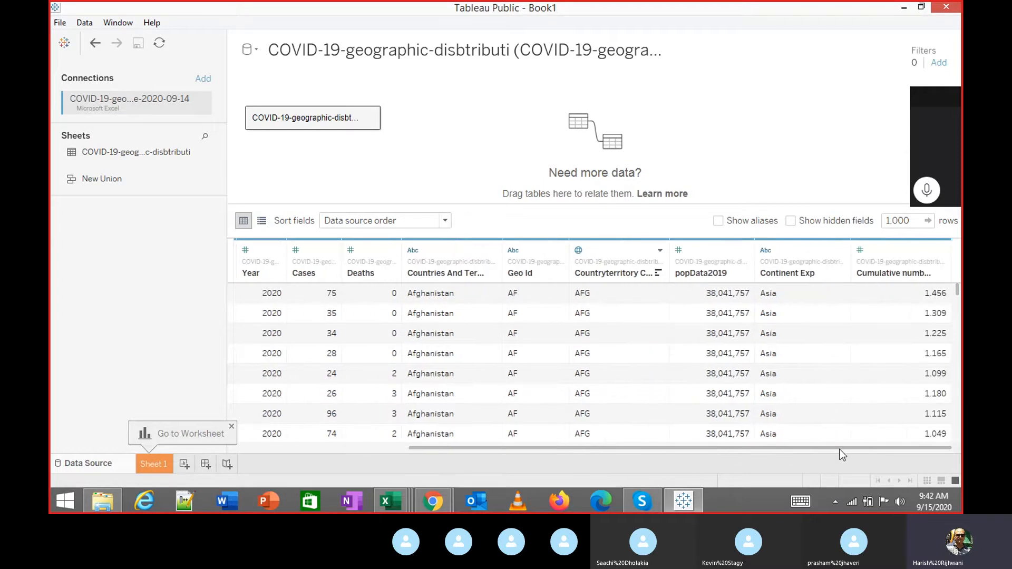
pyautogui.moveTo(840, 449); pyautogui.dragTo(615, 433)
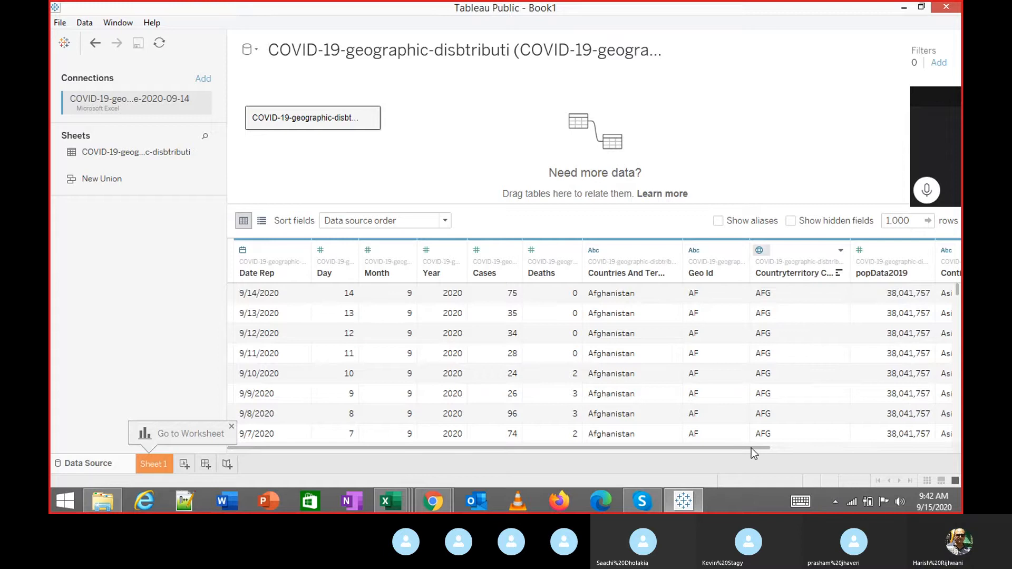
pyautogui.moveTo(751, 448); pyautogui.dragTo(833, 452)
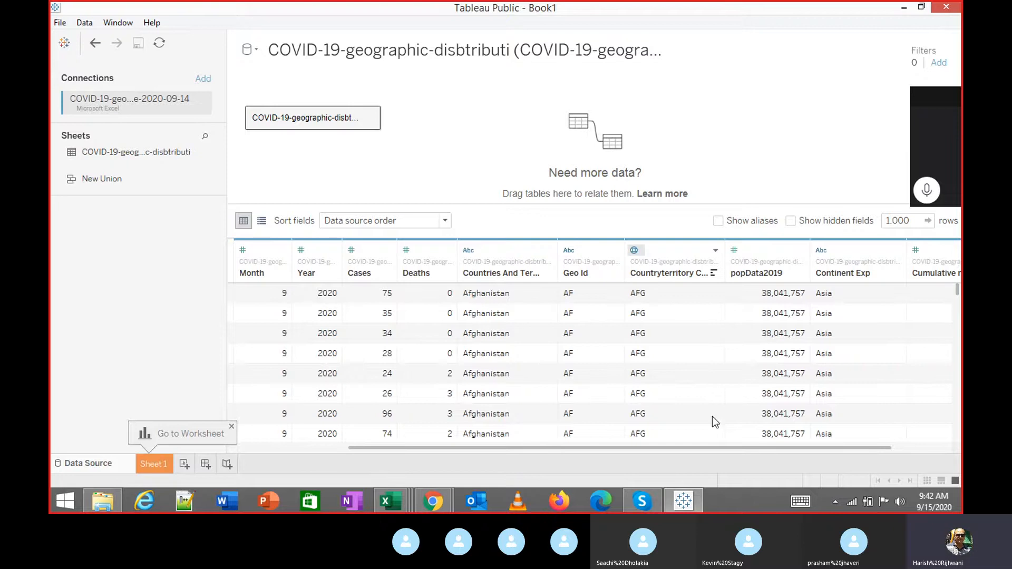
pyautogui.click(399, 490)
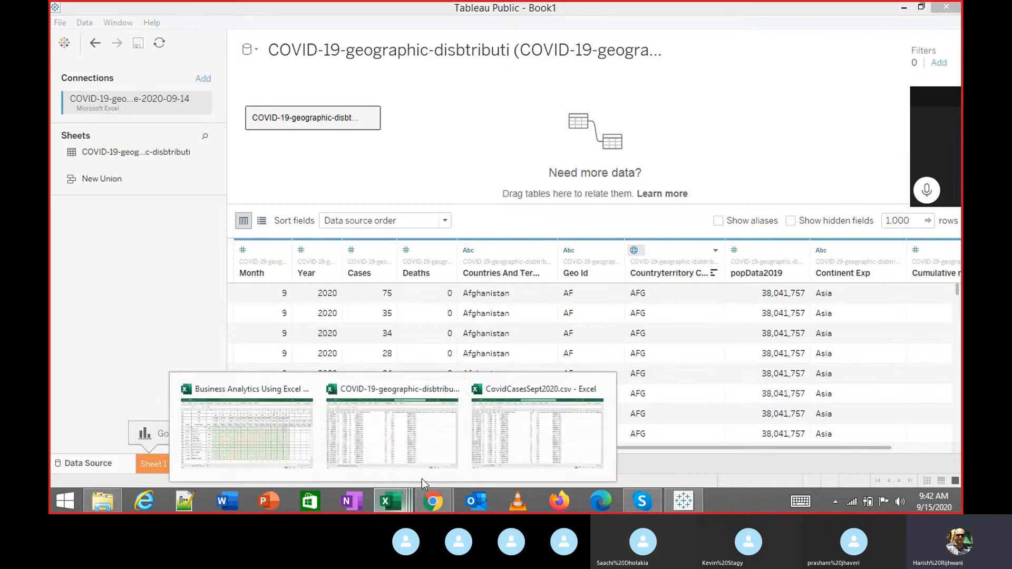
# Bring up the CovidCasesSept2020 workbook and go to the dateRep header cell.
pyautogui.click(508, 444)
pyautogui.click(393, 202)
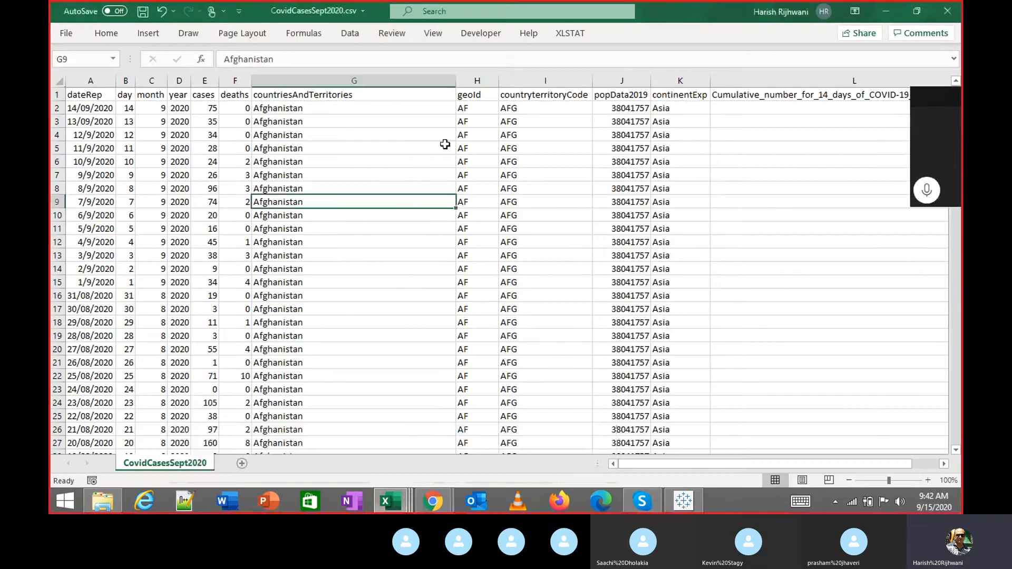
pyautogui.hotkey('ctrl', 'Up')
pyautogui.hotkey('ctrl', 'Left')
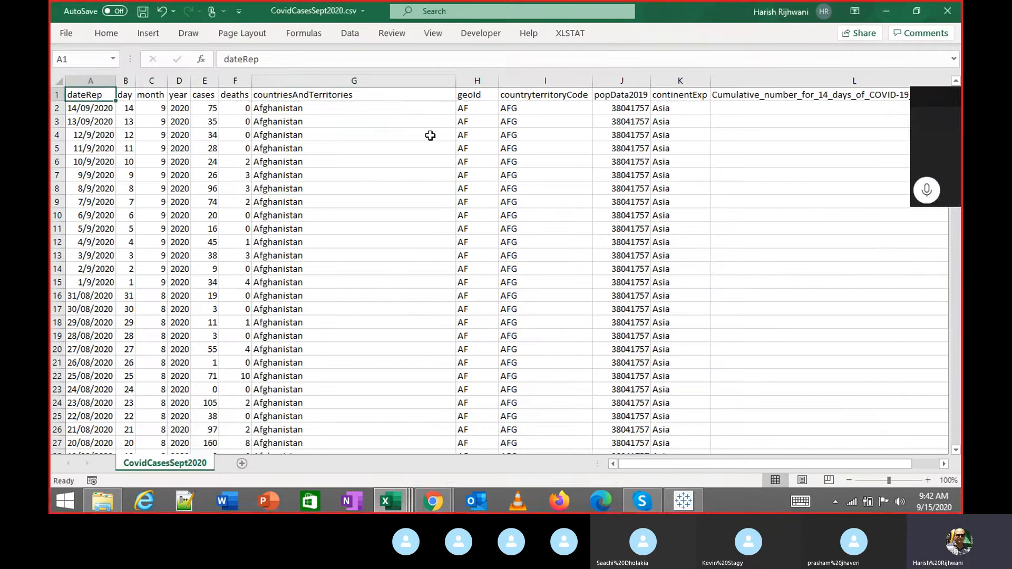
pyautogui.click(65, 34)
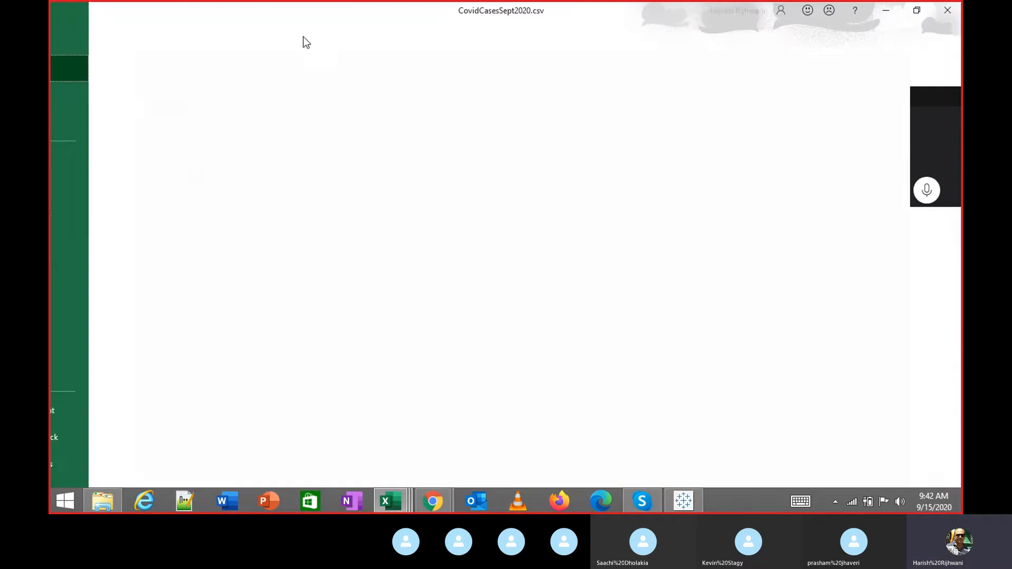
pyautogui.press('Escape')
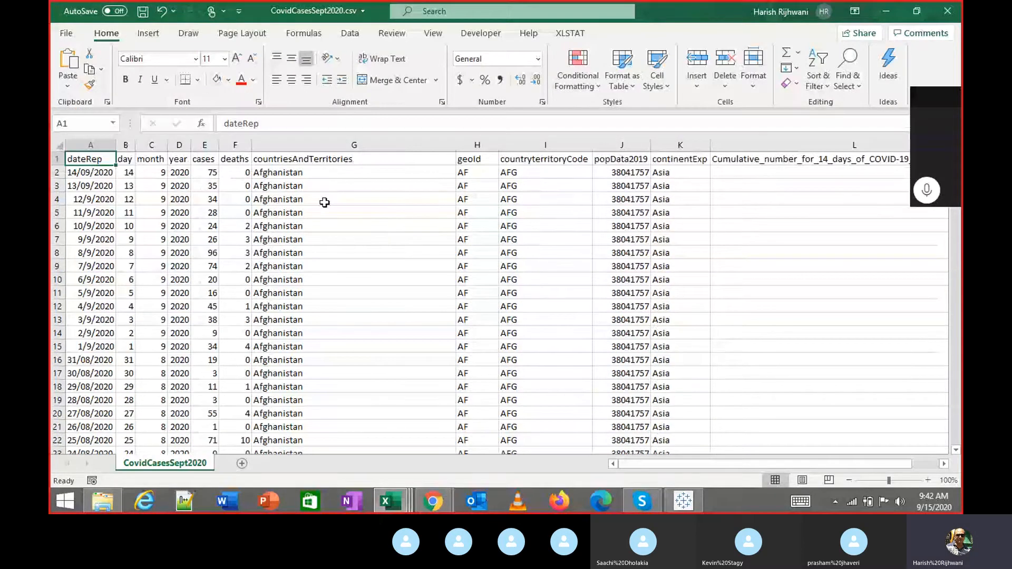
# Inspect the first row's values and confirm dateRep 14/09/2020 is formatted as a date.
pyautogui.click(324, 202)
pyautogui.click(83, 173)
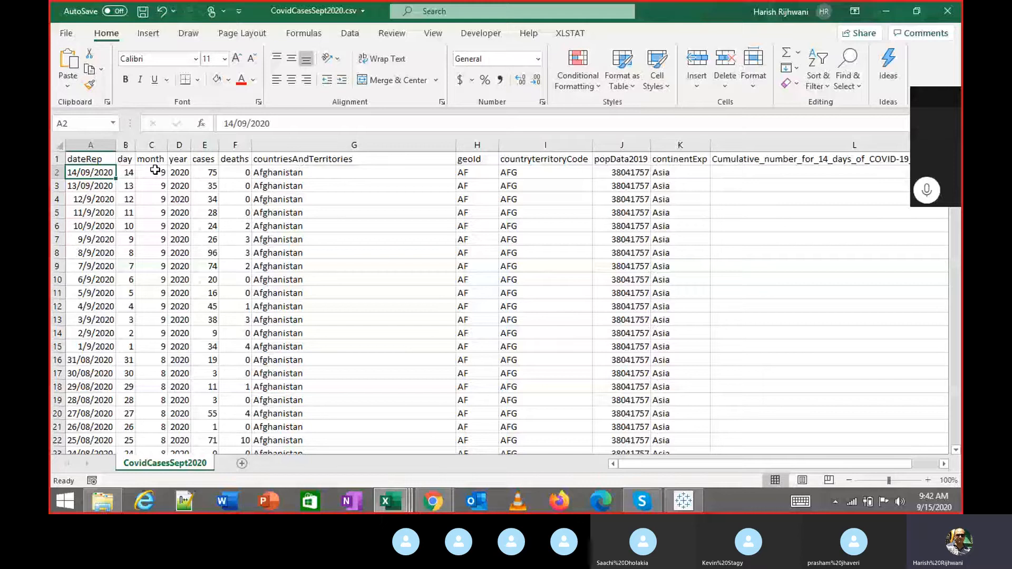
pyautogui.click(132, 174)
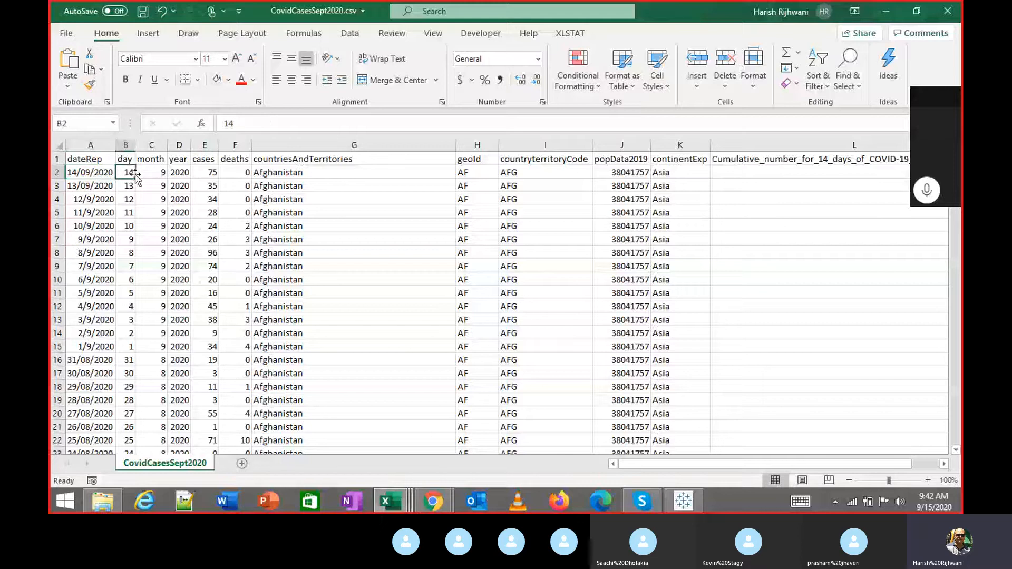
pyautogui.click(472, 172)
pyautogui.click(659, 173)
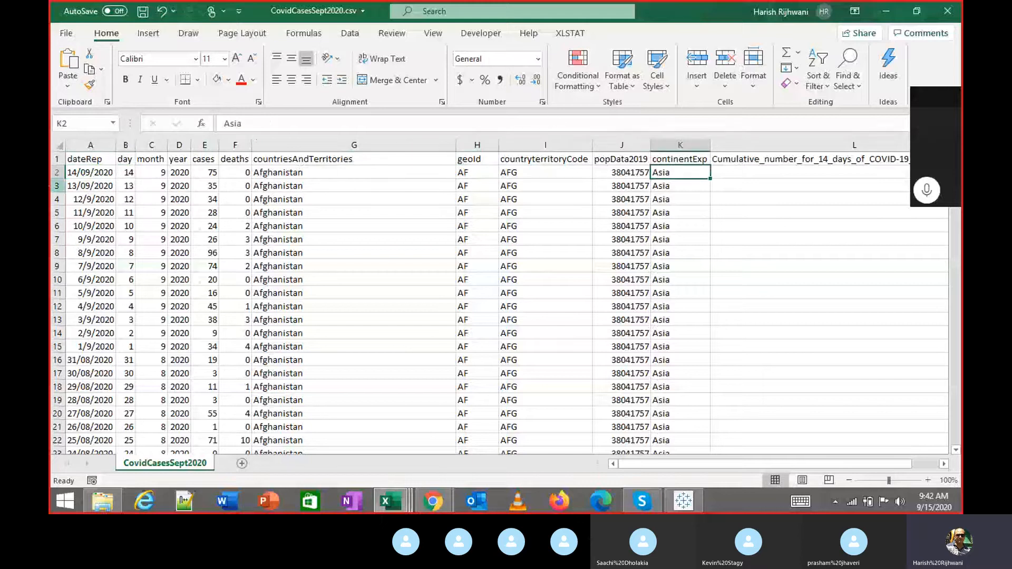
pyautogui.click(95, 173)
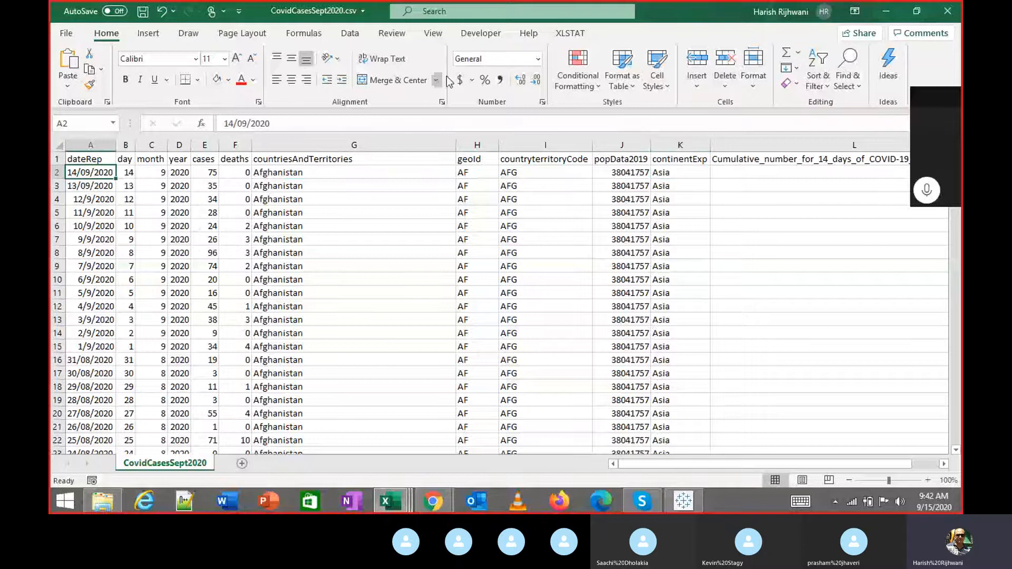
pyautogui.click(538, 58)
pyautogui.press('Escape')
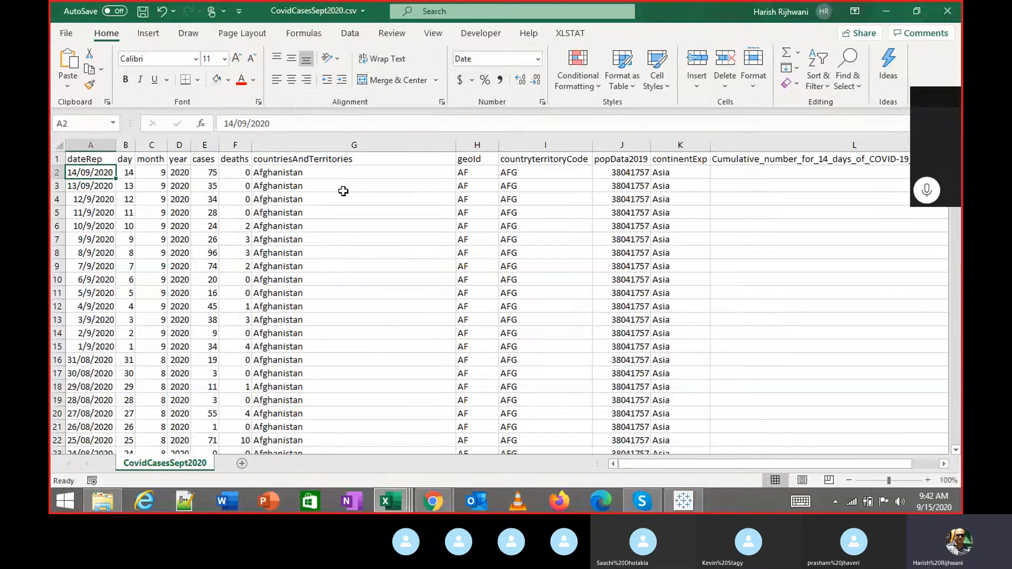
pyautogui.hotkey('alt', 'Tab')
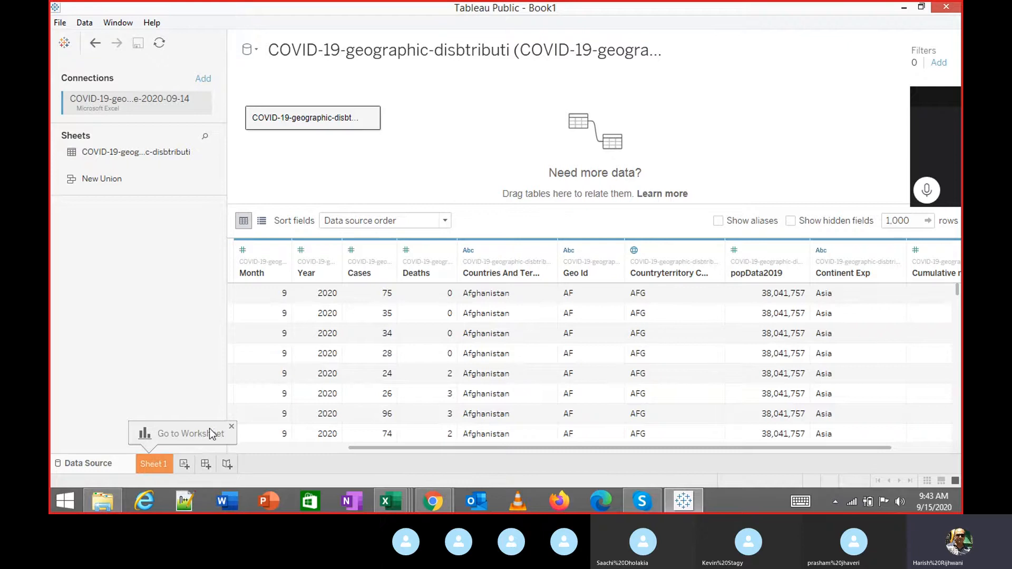
# Switch to the CovidCasesSept2020 workbook in Excel and back to Tableau Public.
pyautogui.hotkey('alt', 'Tab')
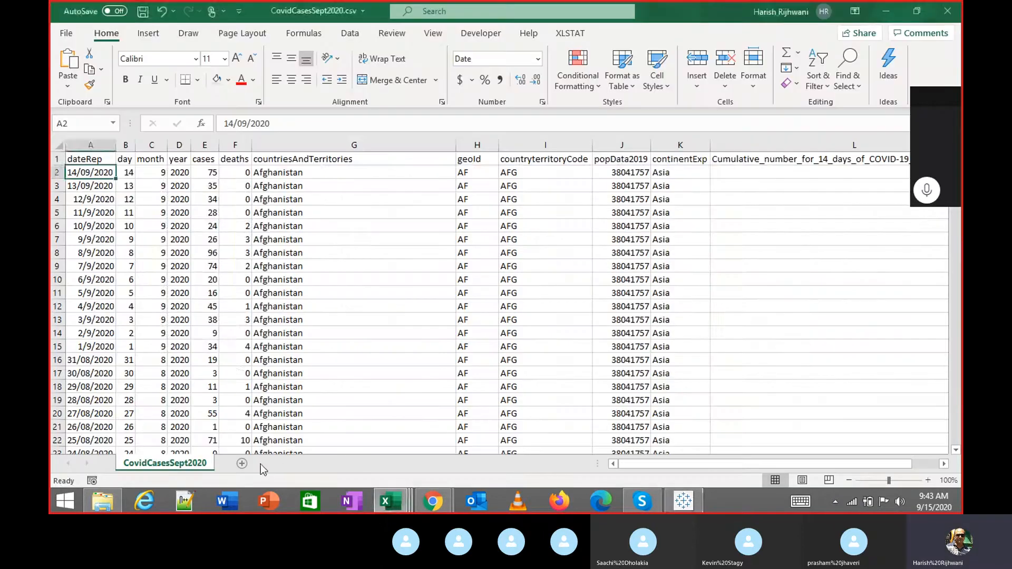
pyautogui.hotkey('alt', 'Tab')
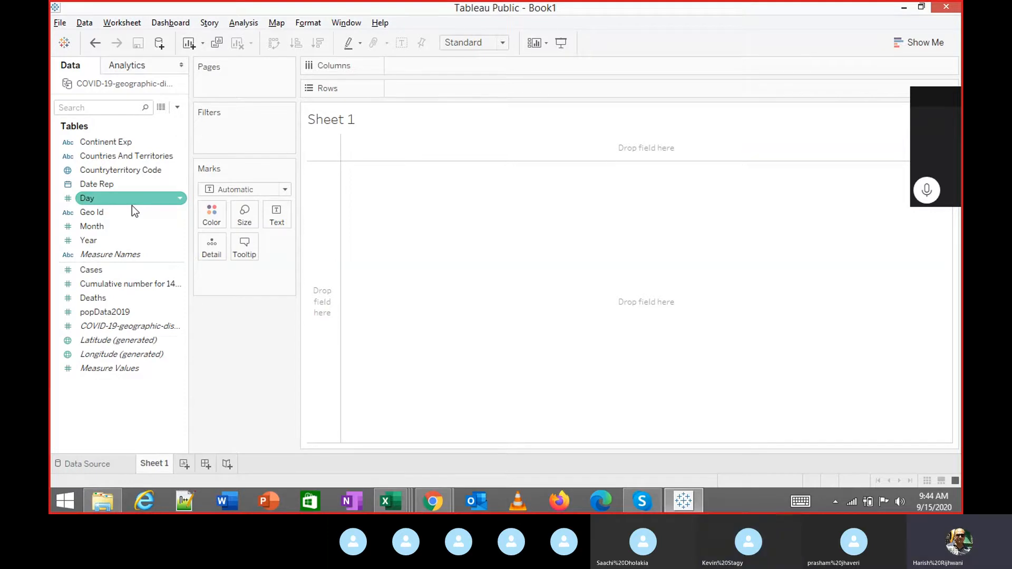
# Select the Deaths measure, then return to the Data Source grid of COVID-19 rows.
pyautogui.click(121, 298)
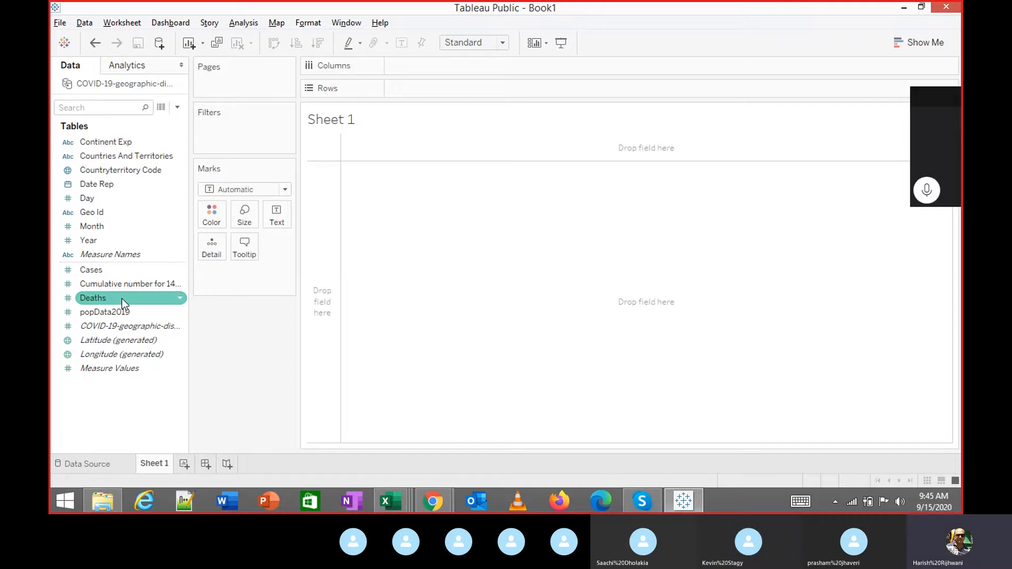
pyautogui.click(101, 464)
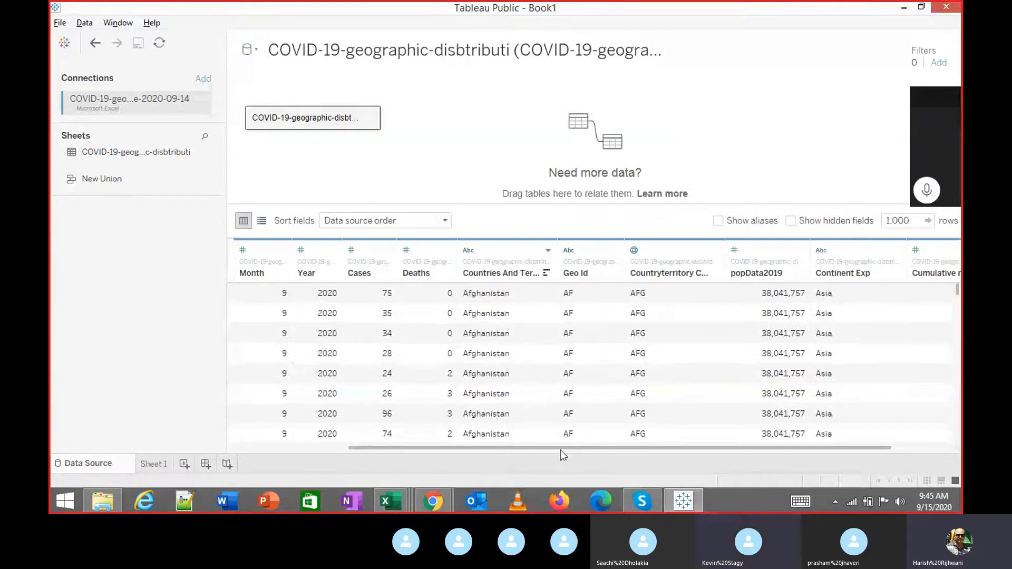
# Scroll the data preview right and back, then open the blank Sheet 1 worksheet.
pyautogui.moveTo(562, 448); pyautogui.dragTo(662, 438)
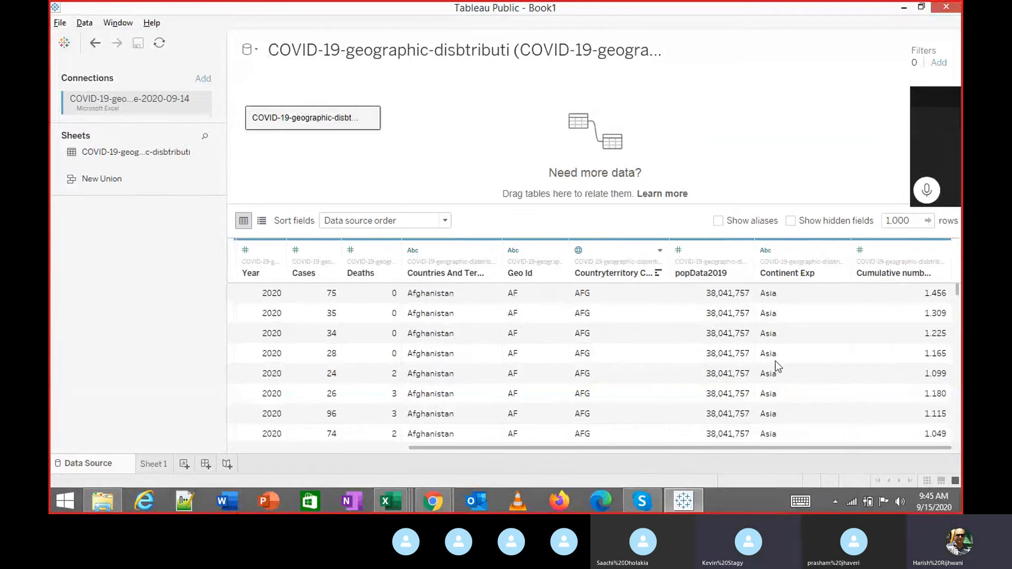
pyautogui.click(400, 447)
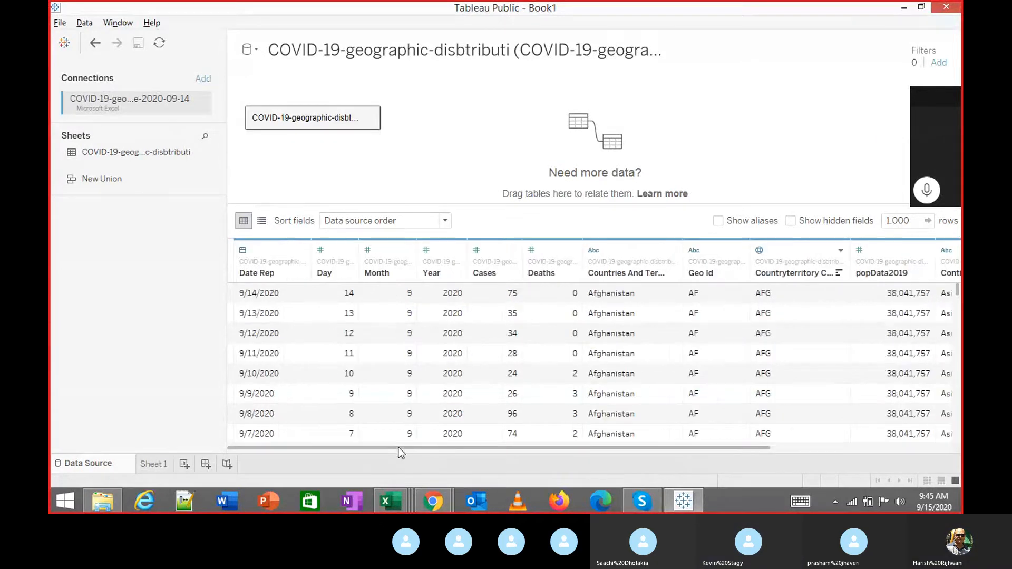
pyautogui.click(150, 464)
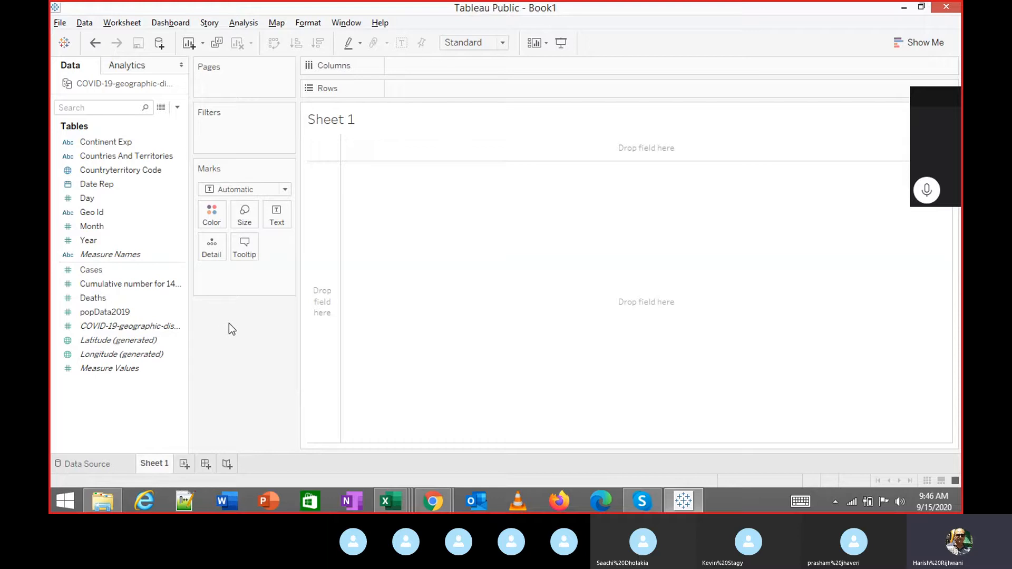
# Double-click Countryterritory Code to map 206 country points on generated Latitude/Longitude.
pyautogui.click(87, 187)
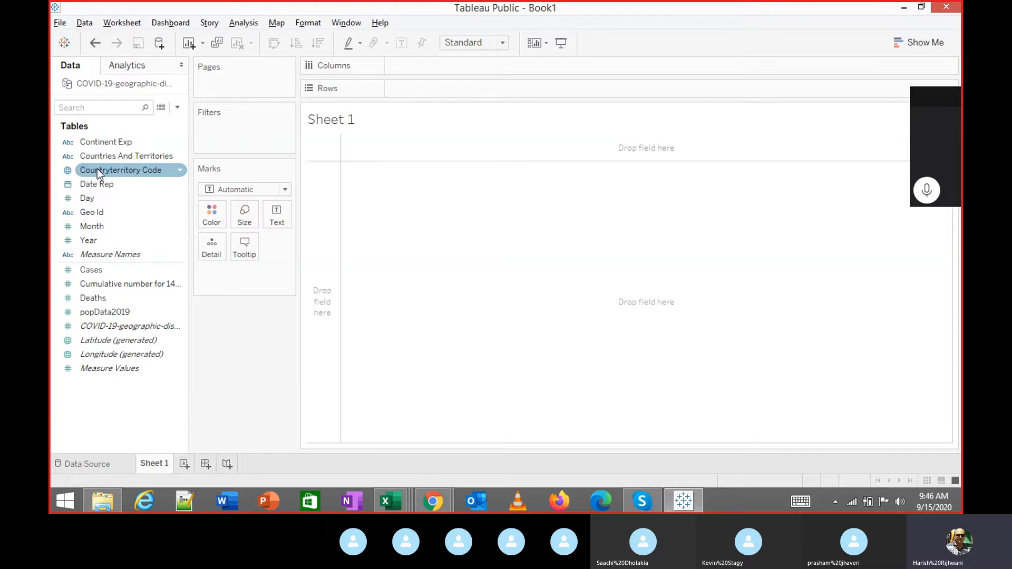
pyautogui.click(97, 170)
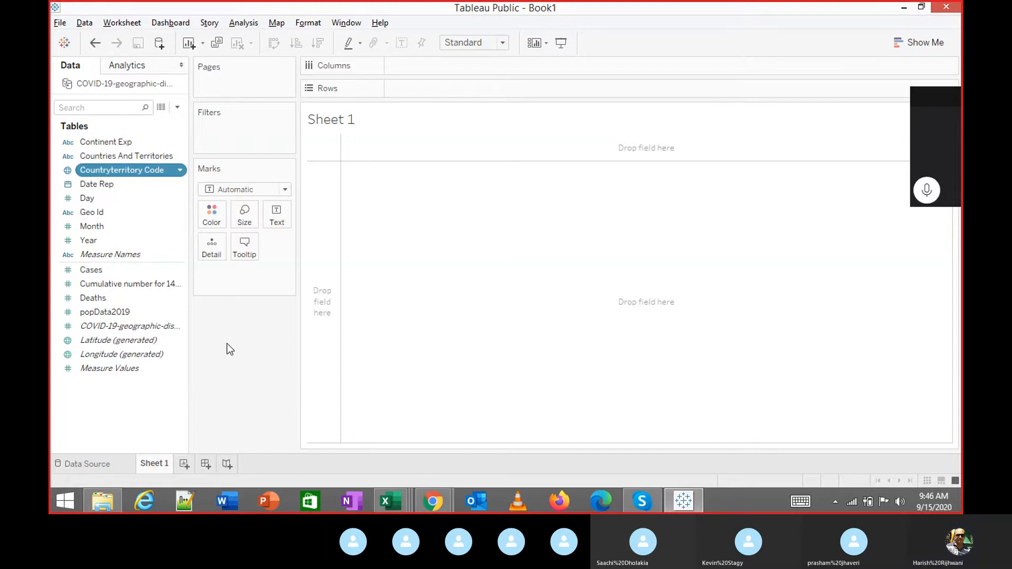
pyautogui.doubleClick(133, 168)
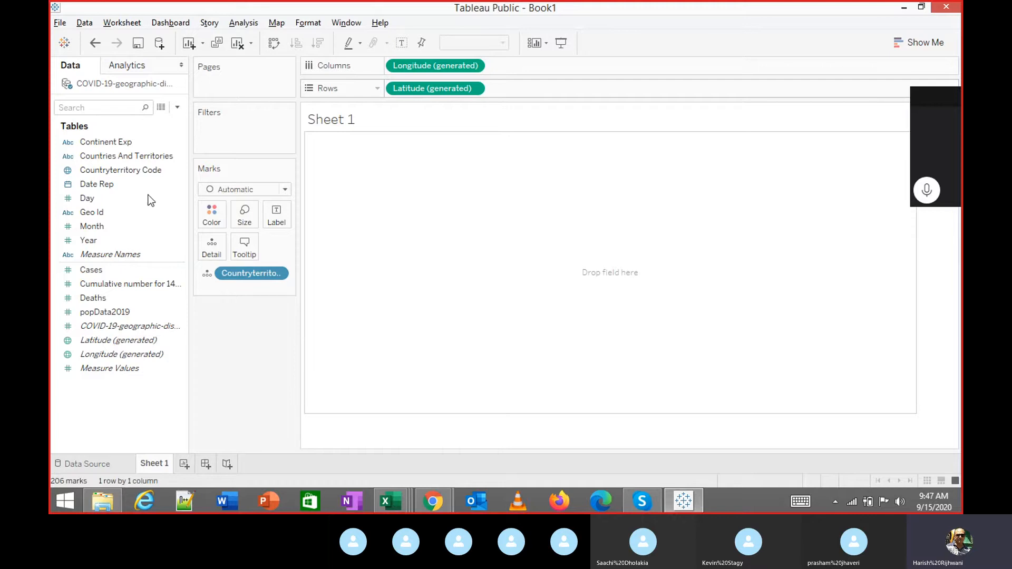
pyautogui.click(124, 169)
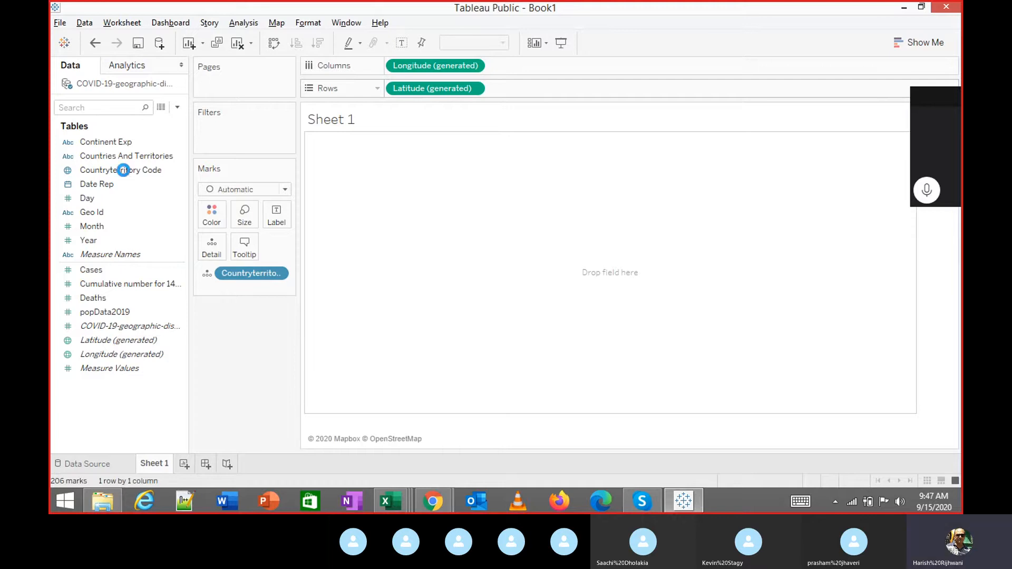
pyautogui.click(123, 170)
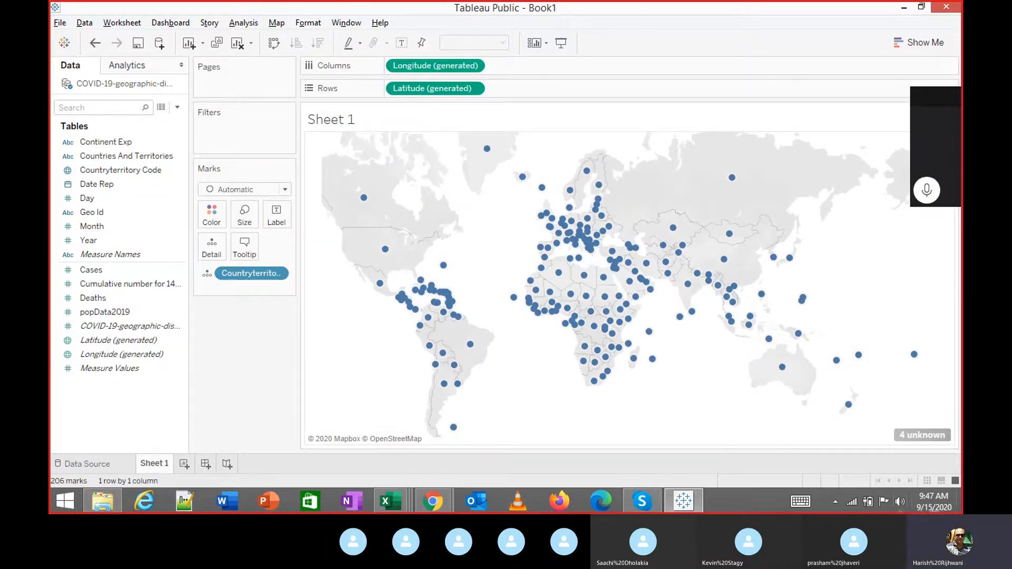
# Open Edit Locations from the '4 unknown' indicator to list CNG1925, MSF, Null and XKX.
pyautogui.click(907, 434)
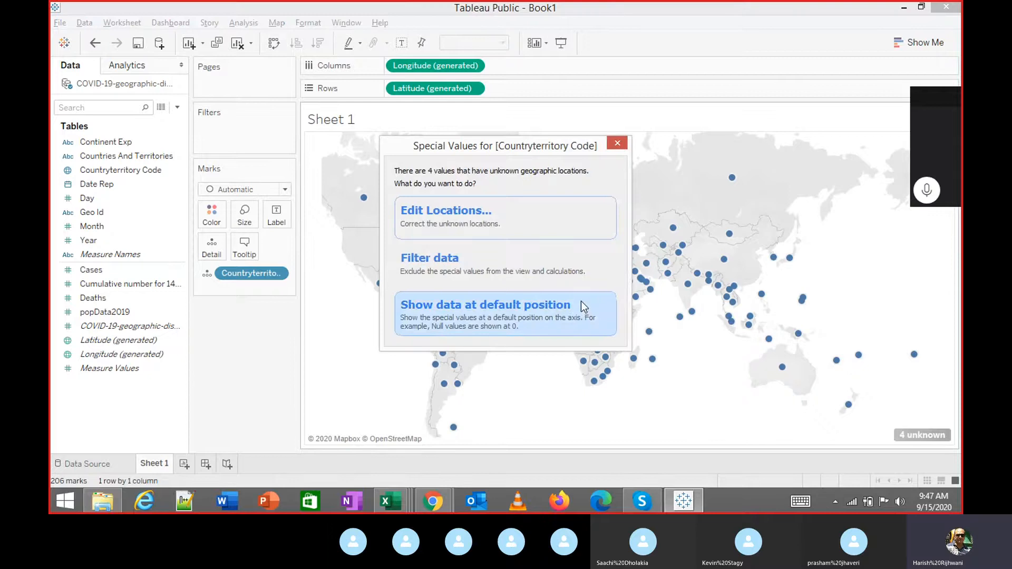
pyautogui.click(615, 145)
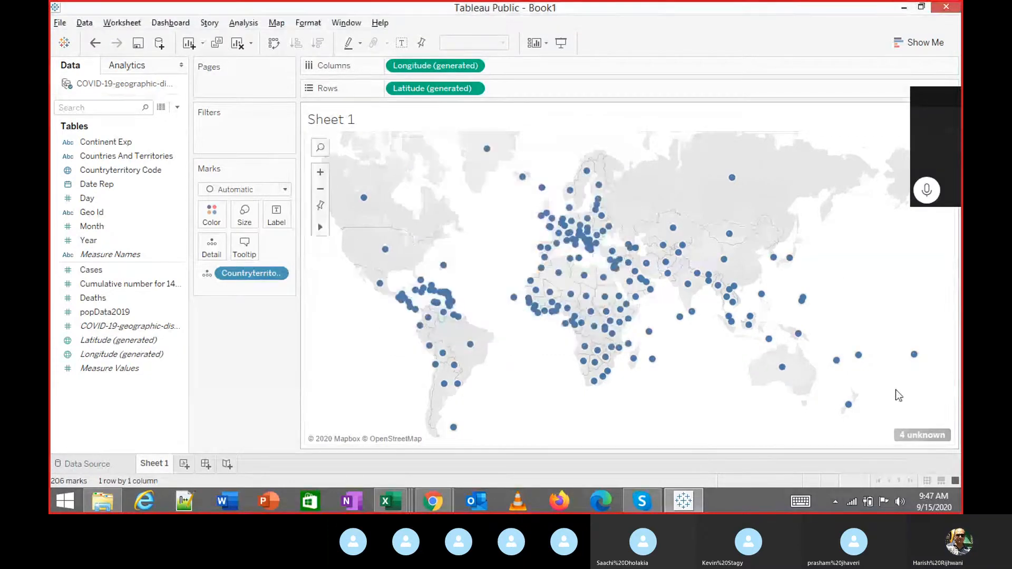
pyautogui.click(912, 433)
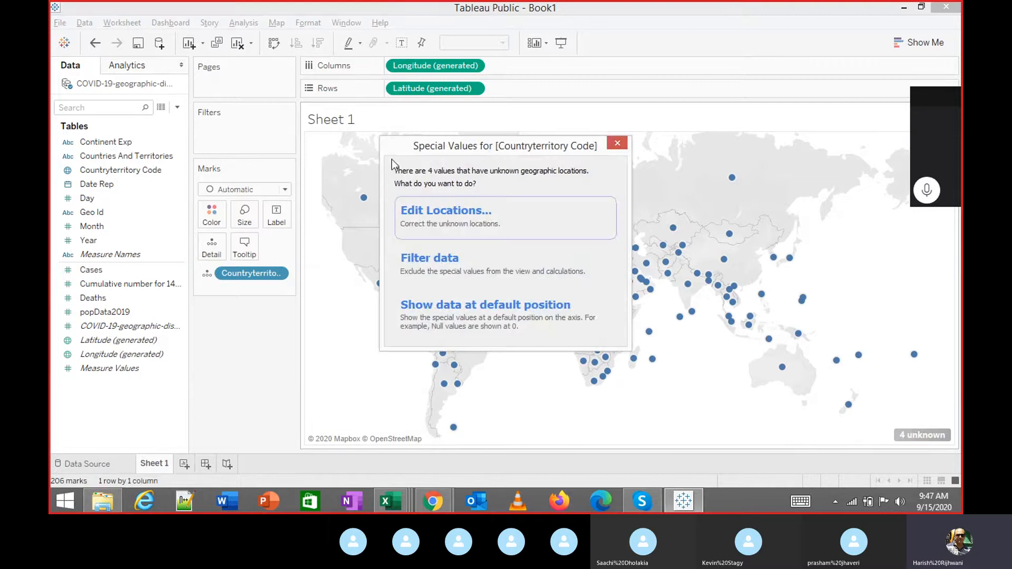
pyautogui.click(442, 217)
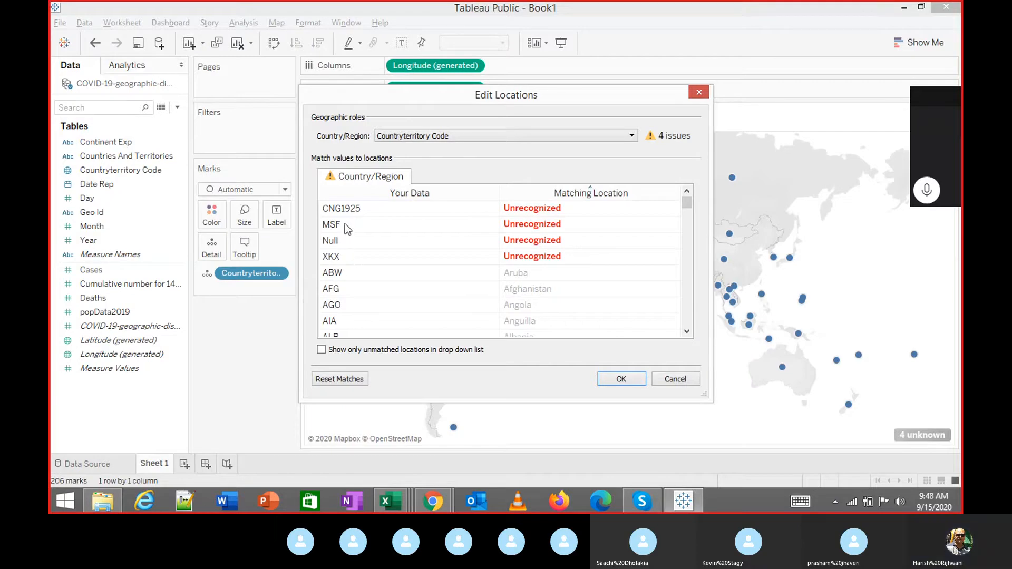
# Close the Edit Locations dialog without matching the four unknown codes.
pyautogui.click(699, 93)
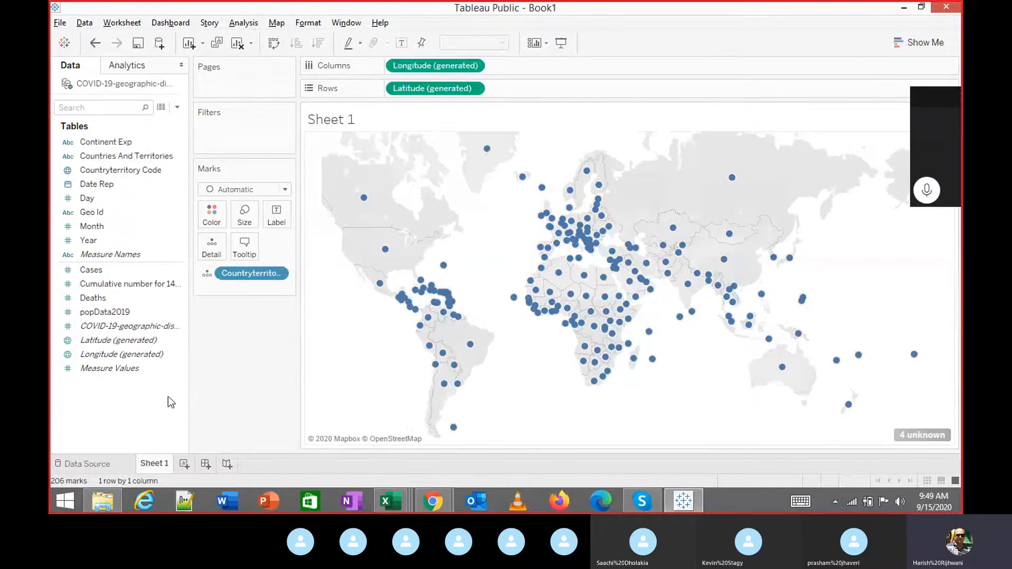
# Drop the Cases measure on Color to shade countries by SUM(Cases).
pyautogui.click(153, 343)
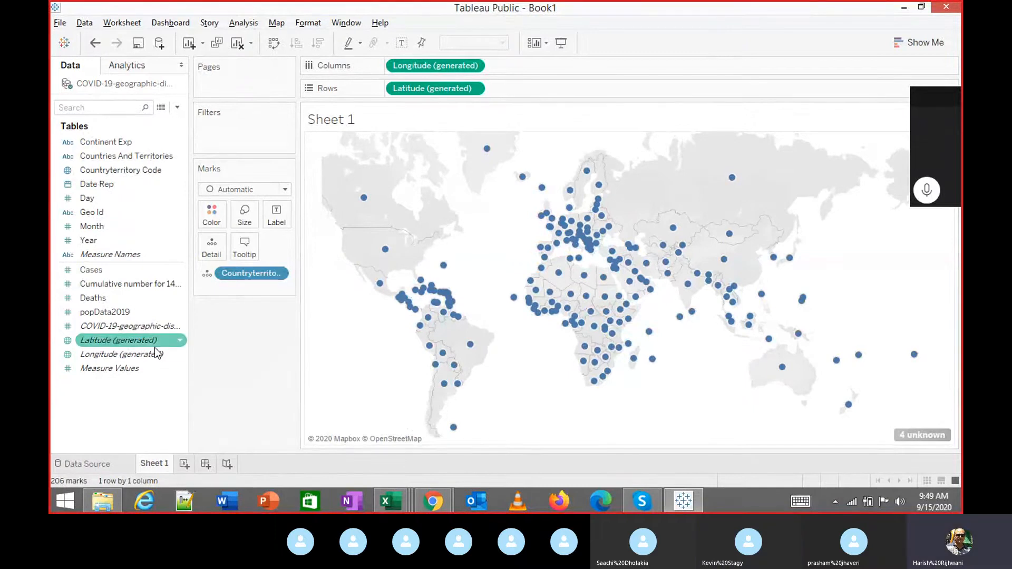
pyautogui.click(114, 271)
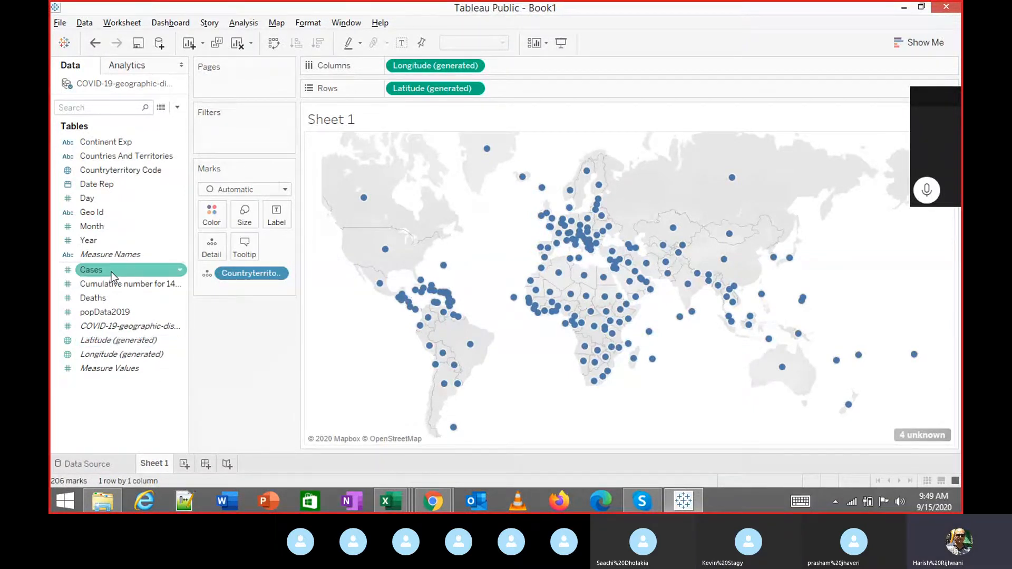
pyautogui.moveTo(111, 272); pyautogui.dragTo(212, 215)
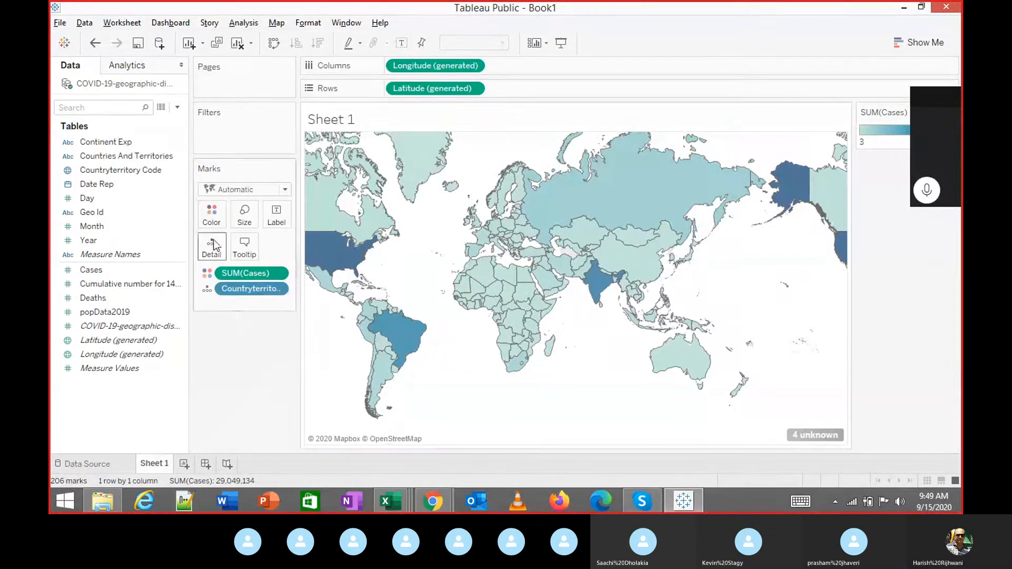
pyautogui.moveTo(597, 289)
# Switch the SUM(Cases) colour palette to Red-Gold and apply it.
pyautogui.click(212, 215)
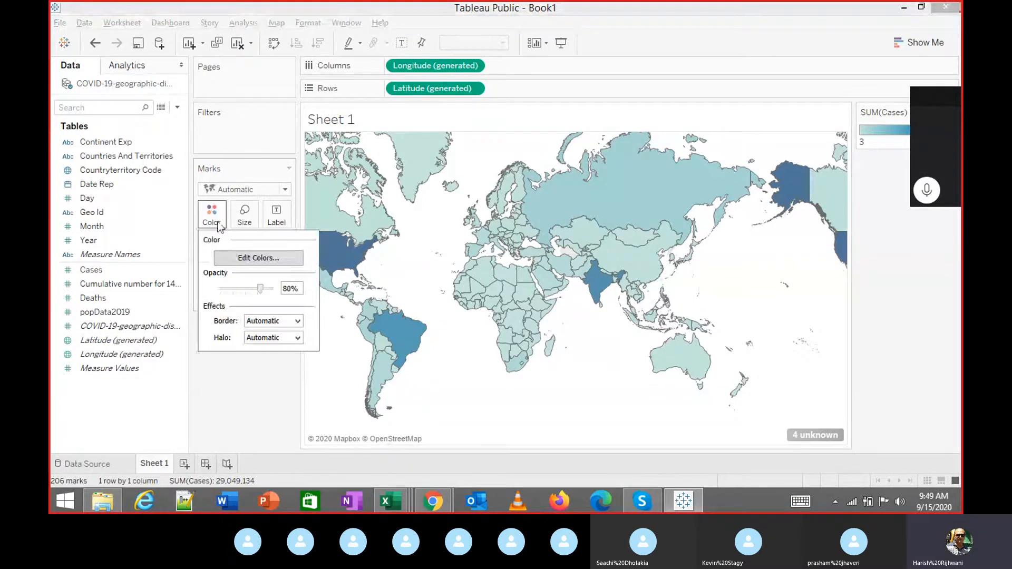
pyautogui.click(211, 215)
pyautogui.click(269, 259)
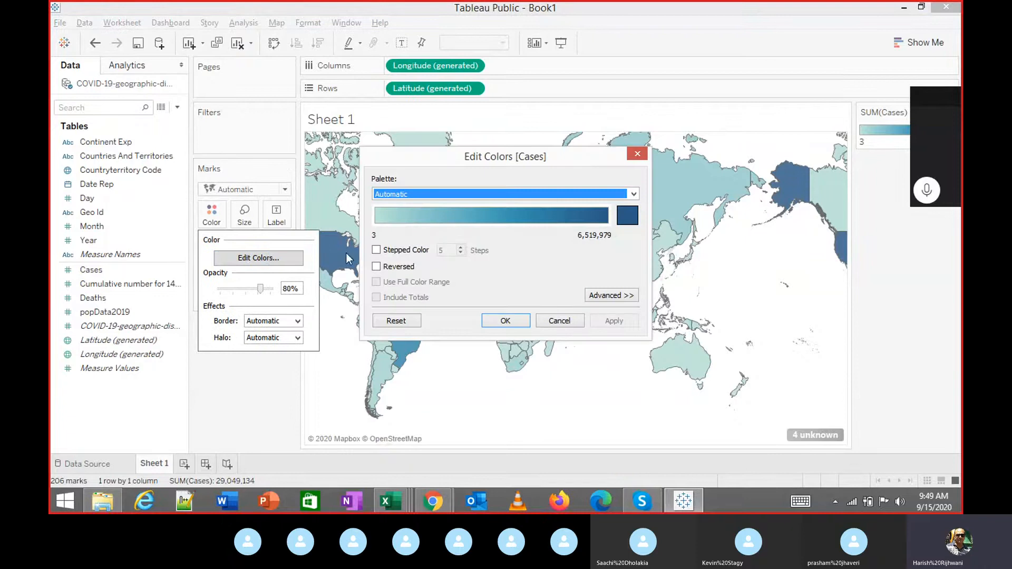
pyautogui.click(626, 198)
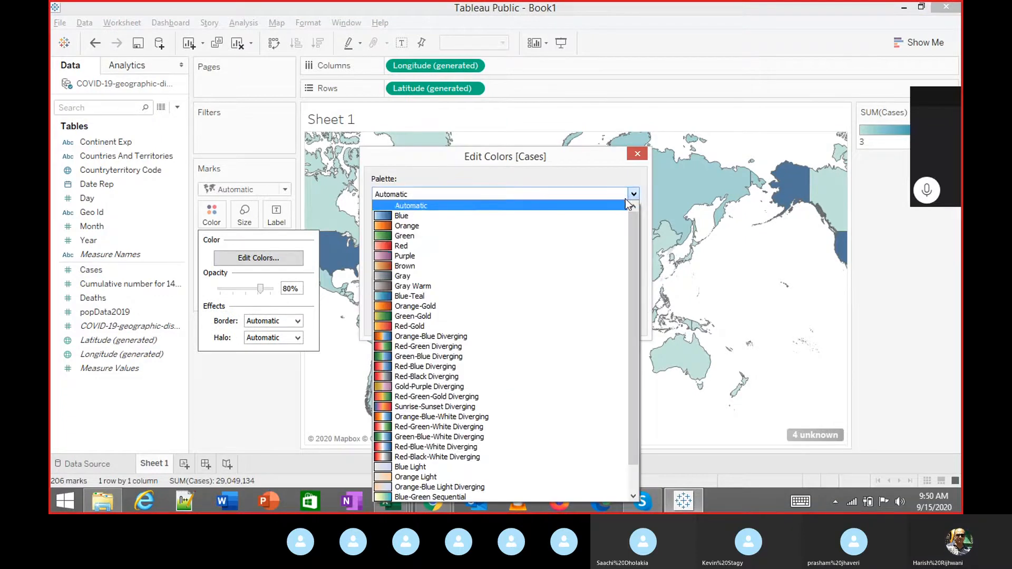
pyautogui.click(421, 326)
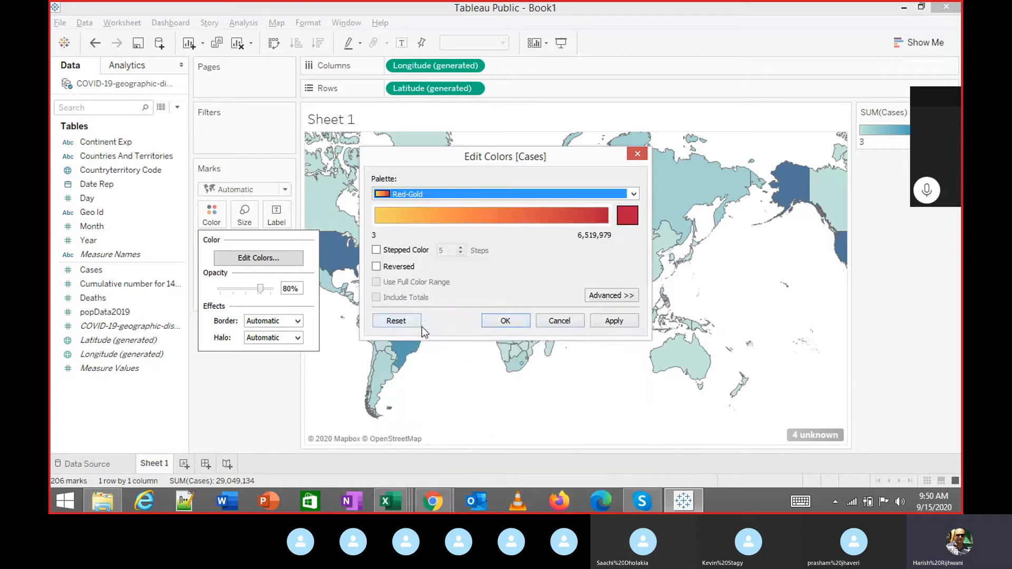
pyautogui.click(610, 319)
pyautogui.click(518, 321)
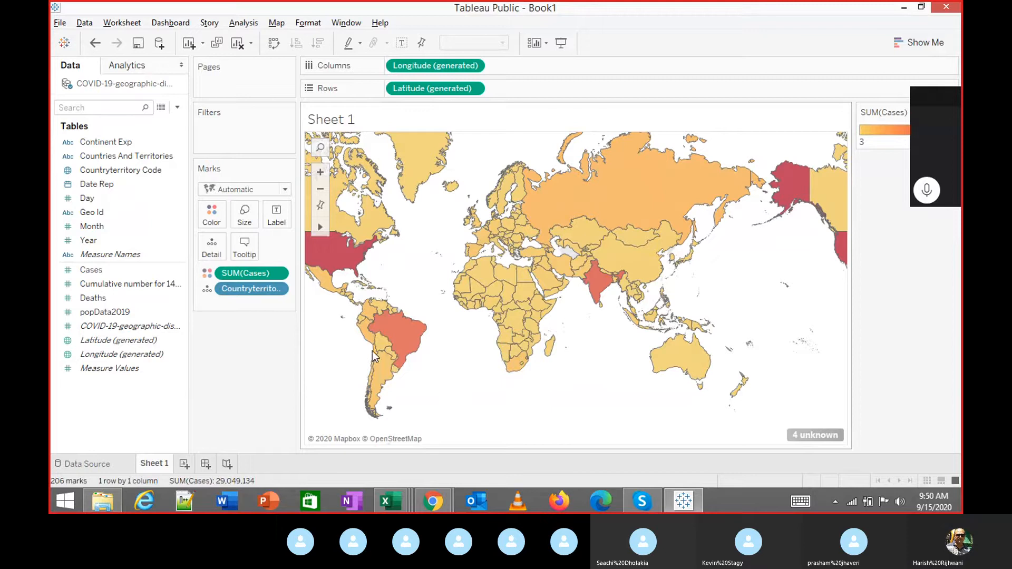
# Move the Cases legend below the Marks card, then undo back to an empty sheet.
pyautogui.moveTo(603, 289)
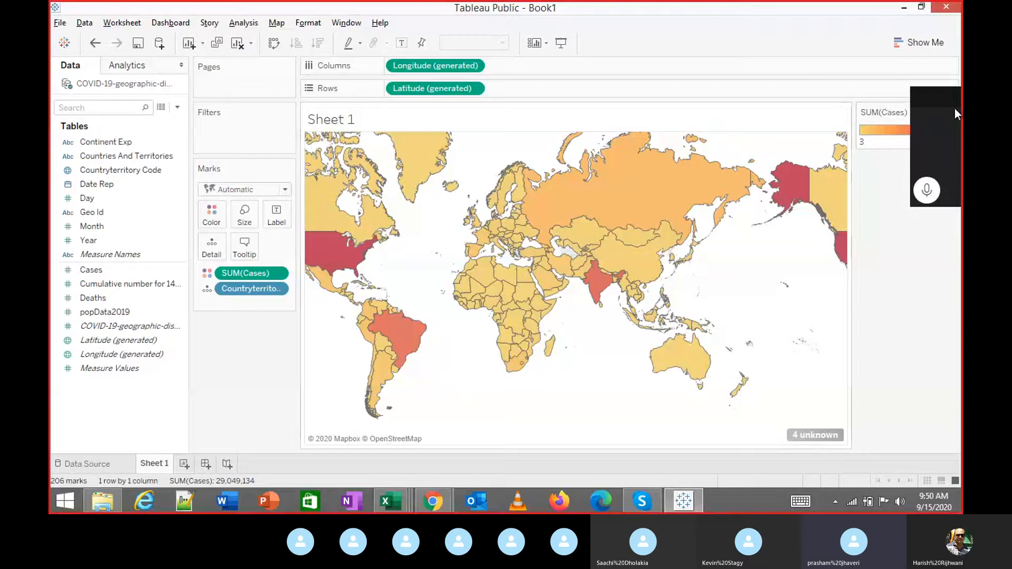
pyautogui.moveTo(949, 110); pyautogui.dragTo(960, 249)
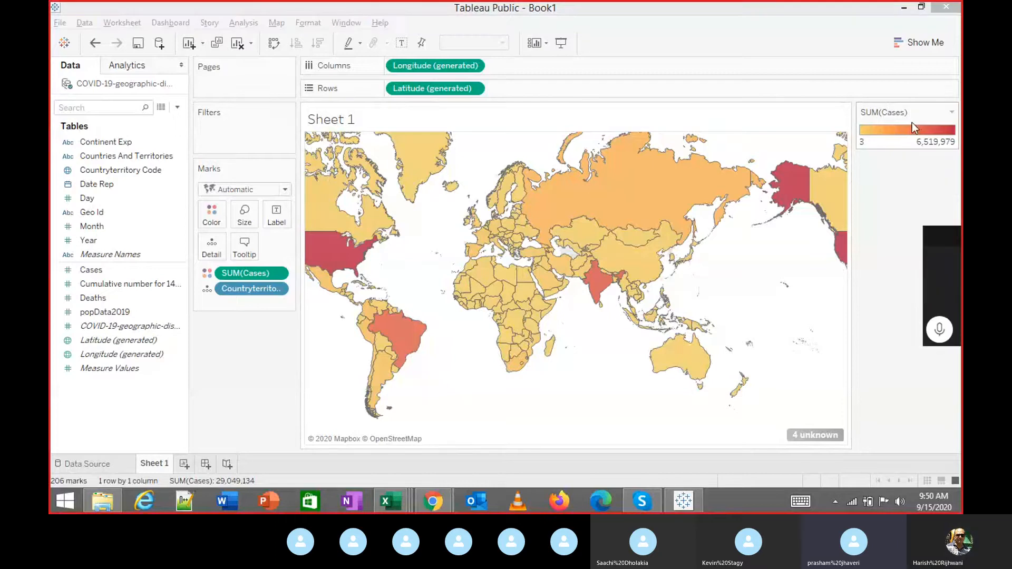
pyautogui.moveTo(900, 120); pyautogui.dragTo(267, 373)
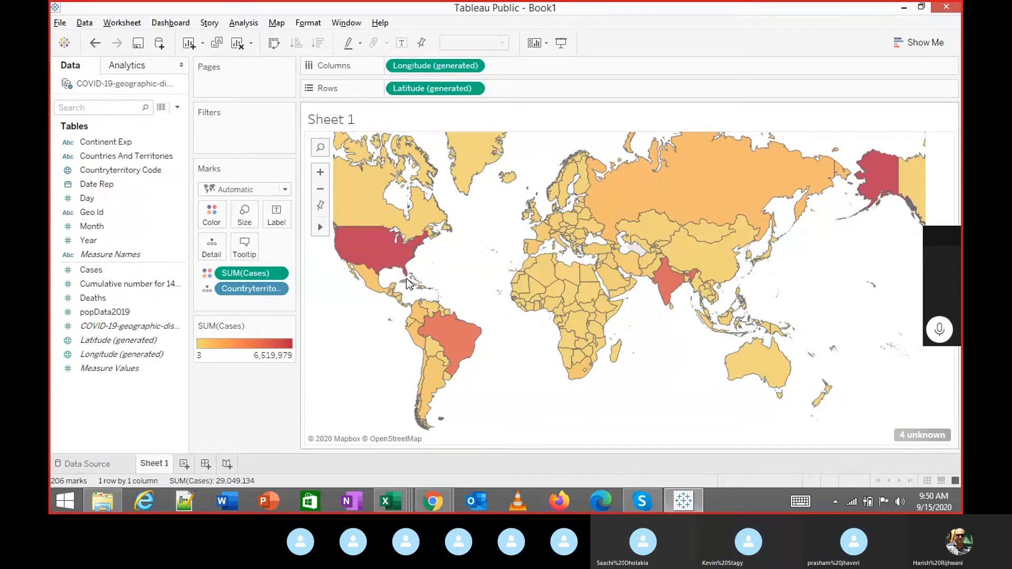
pyautogui.hotkey('ctrl', 'z')
pyautogui.hotkey('ctrl', 'z')
pyautogui.hotkey('ctrl', 'z')
pyautogui.hotkey('ctrl', 'z')
pyautogui.hotkey('ctrl', 'z')
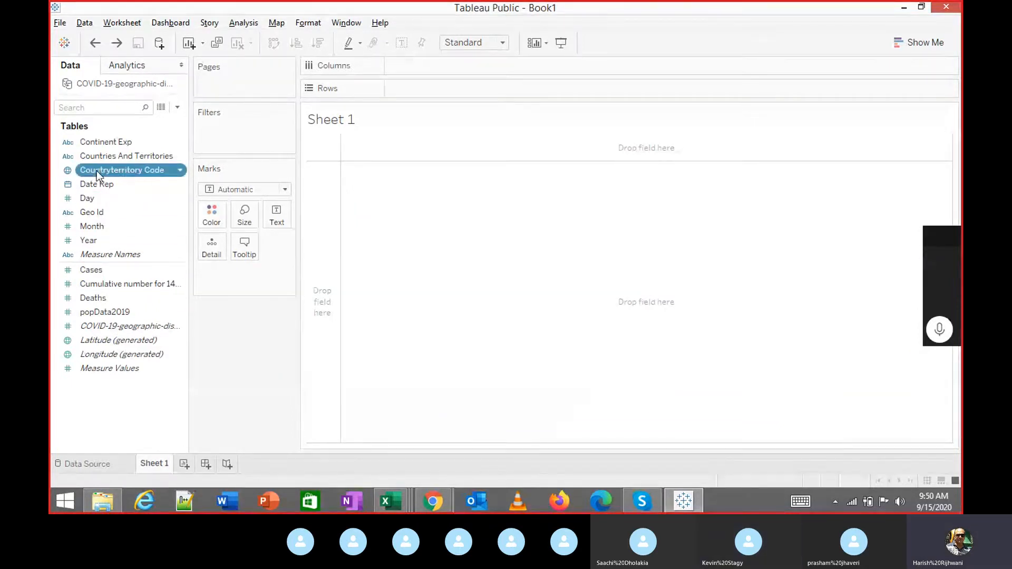
# Replot Countryterritory Code as a 206-point world map after undoing trial views.
pyautogui.moveTo(96, 171); pyautogui.dragTo(542, 221)
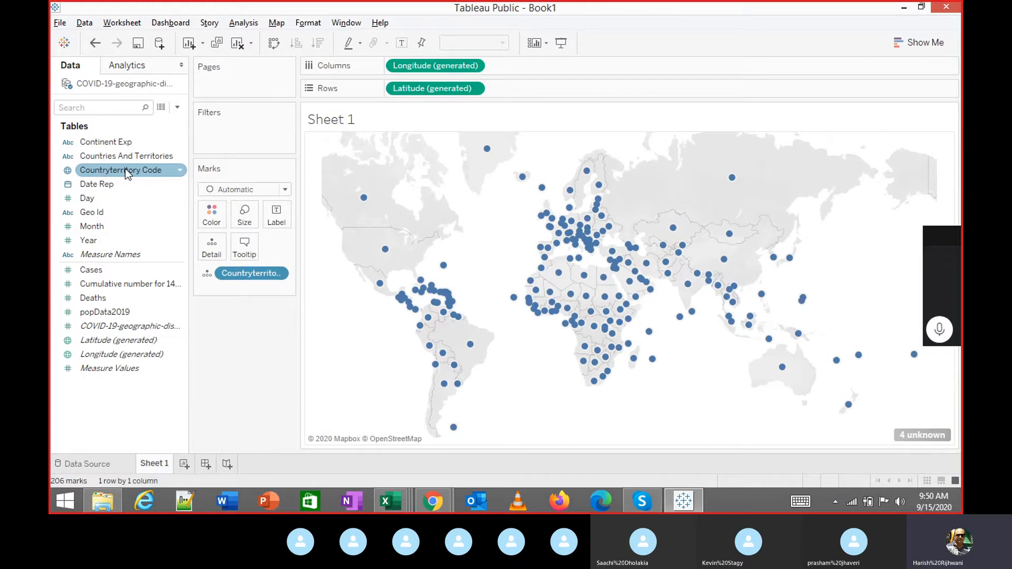
pyautogui.click(912, 42)
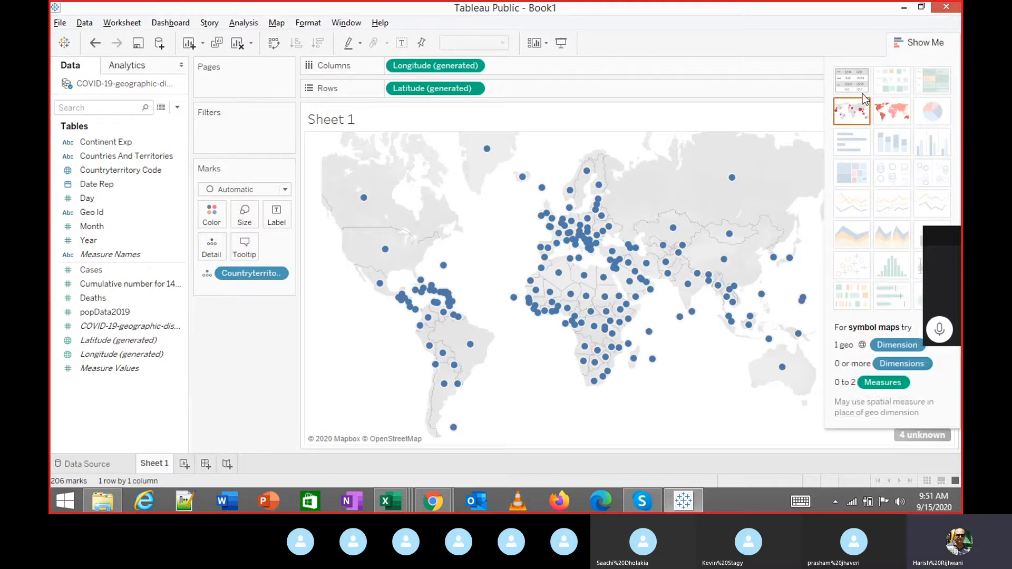
pyautogui.click(922, 42)
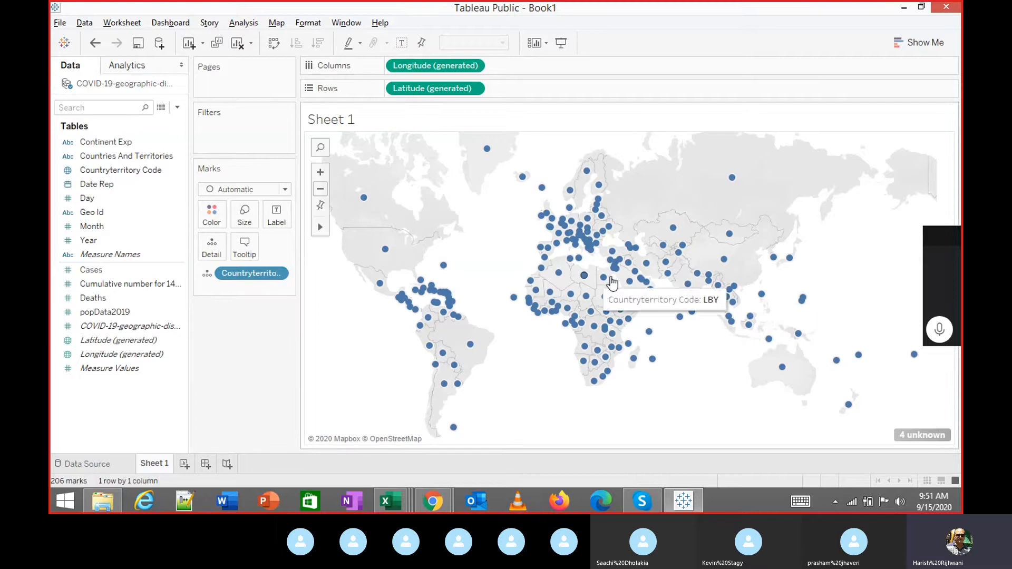
pyautogui.moveTo(323, 228)
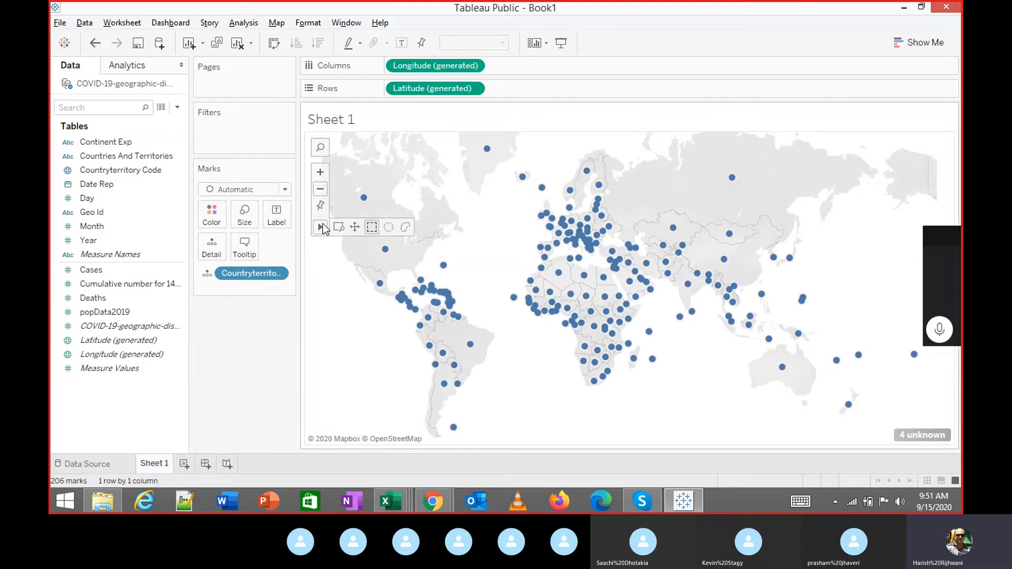
pyautogui.hotkey('ctrl', 'z')
pyautogui.click(131, 154)
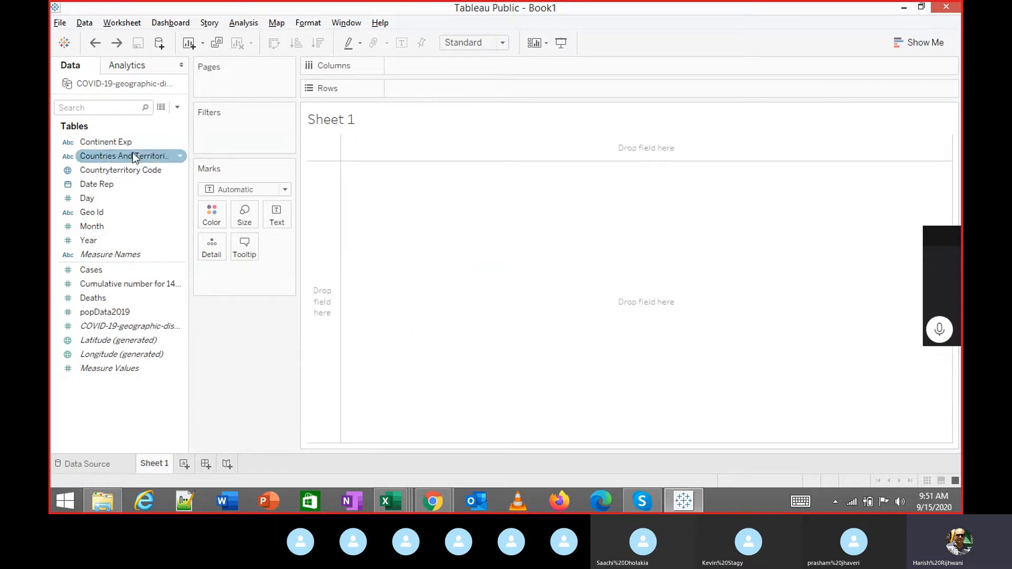
pyautogui.doubleClick(132, 156)
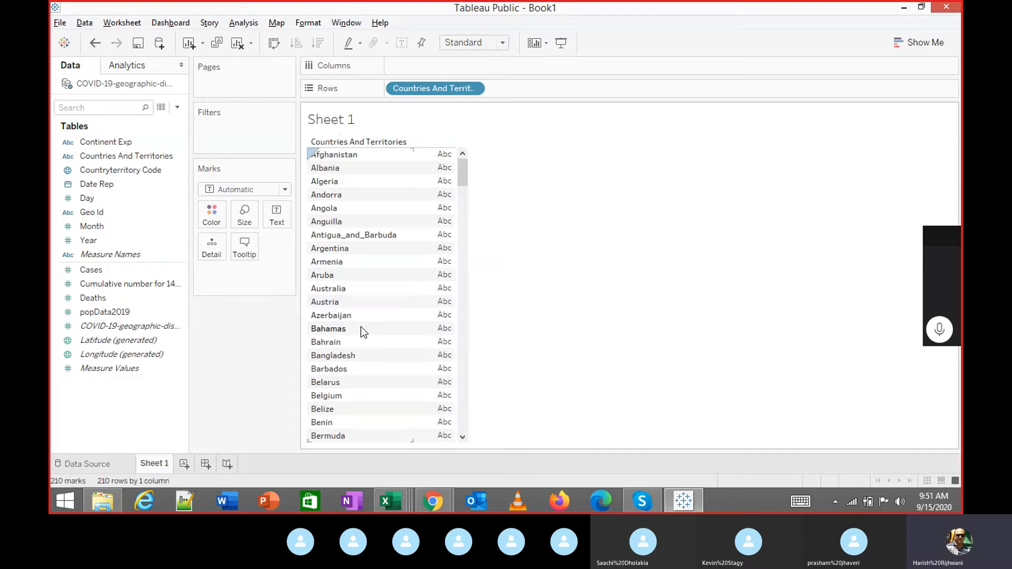
pyautogui.hotkey('ctrl', 'z')
pyautogui.click(147, 169)
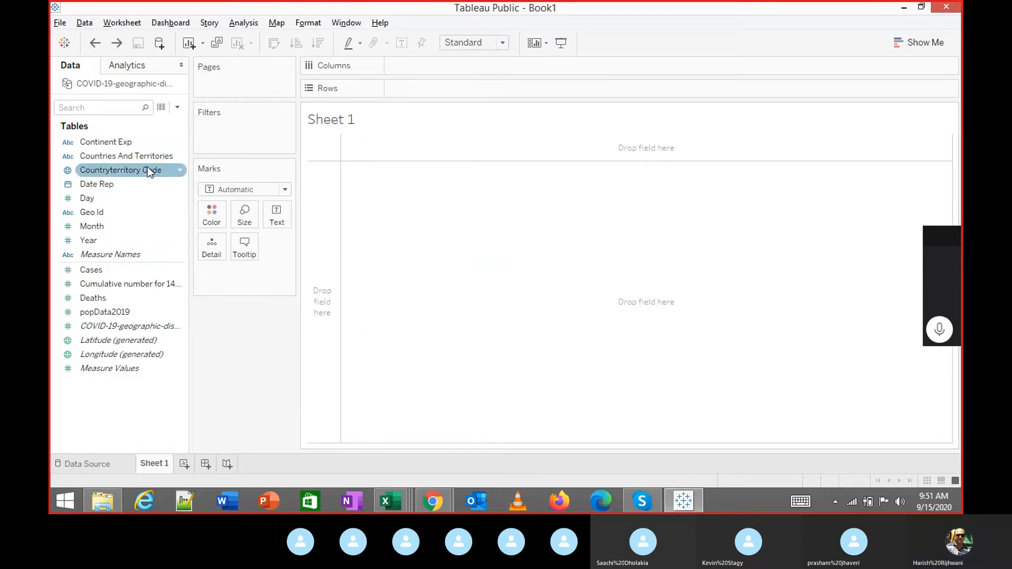
pyautogui.doubleClick(148, 169)
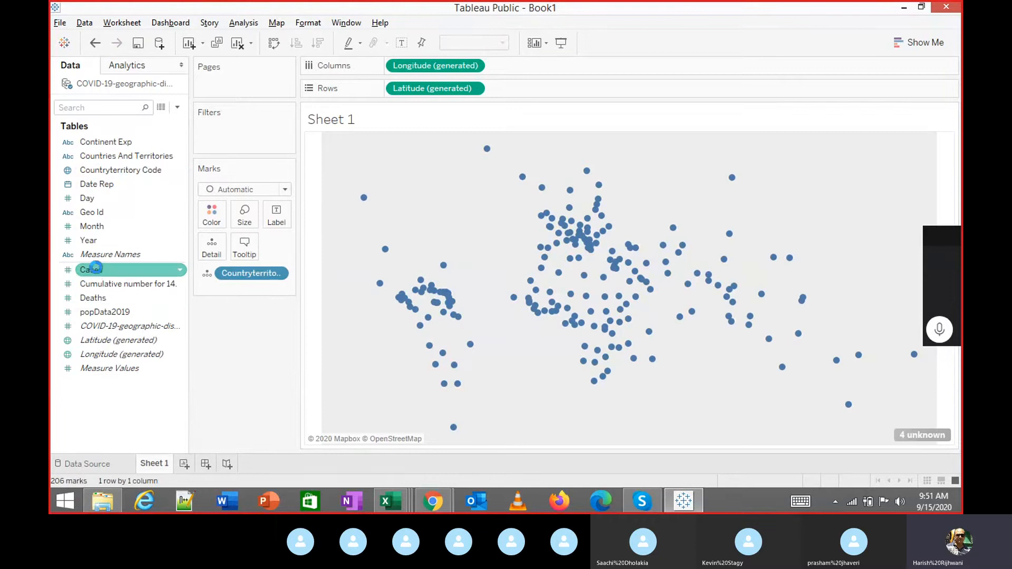
# Colour countries by SUM(Cases) and apply the Red-Gold palette, ranging 3 to 6,519,979.
pyautogui.moveTo(97, 267); pyautogui.dragTo(210, 215)
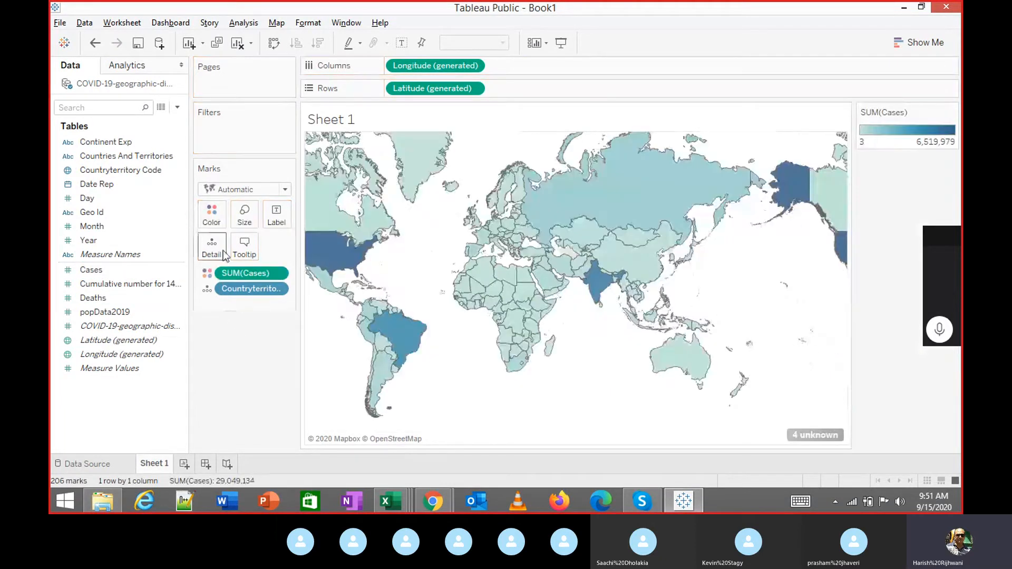
pyautogui.click(212, 223)
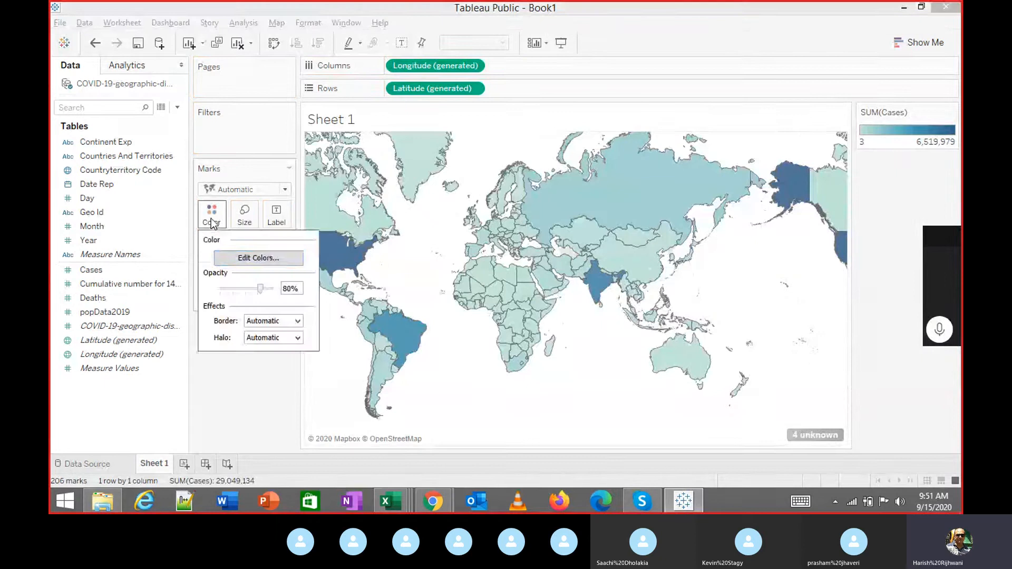
pyautogui.click(271, 261)
pyautogui.click(410, 195)
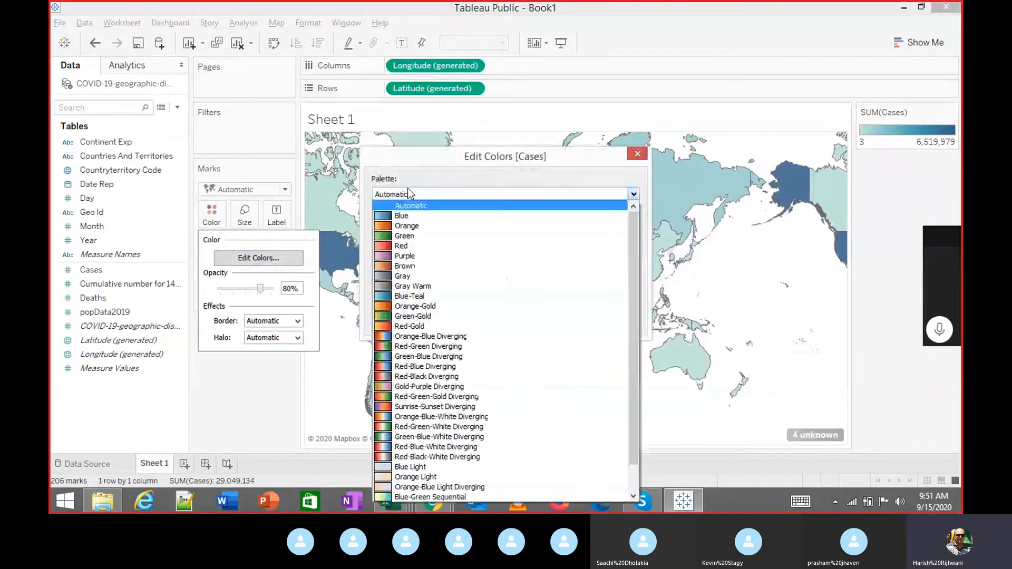
pyautogui.click(408, 326)
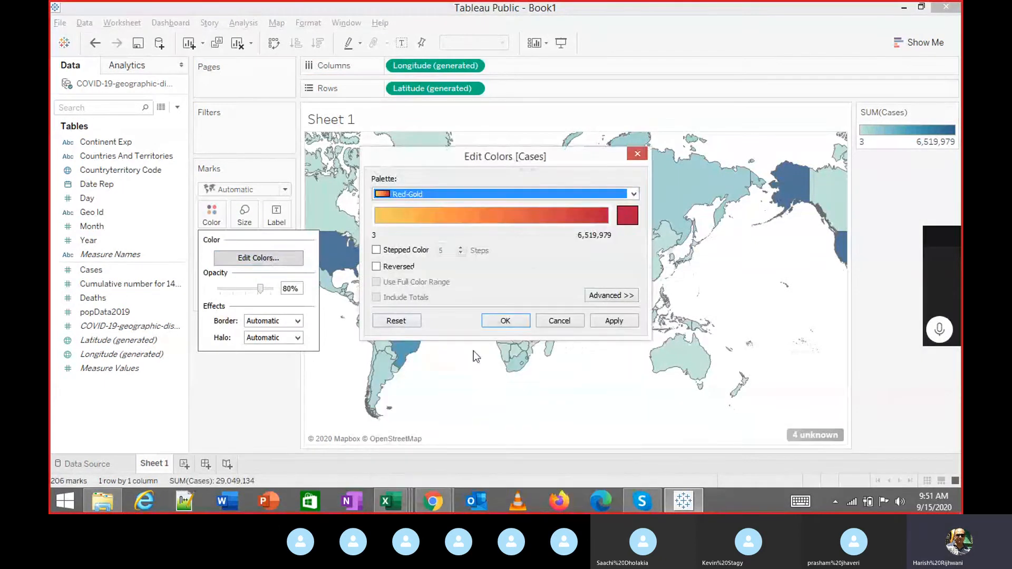
pyautogui.click(606, 322)
pyautogui.click(524, 321)
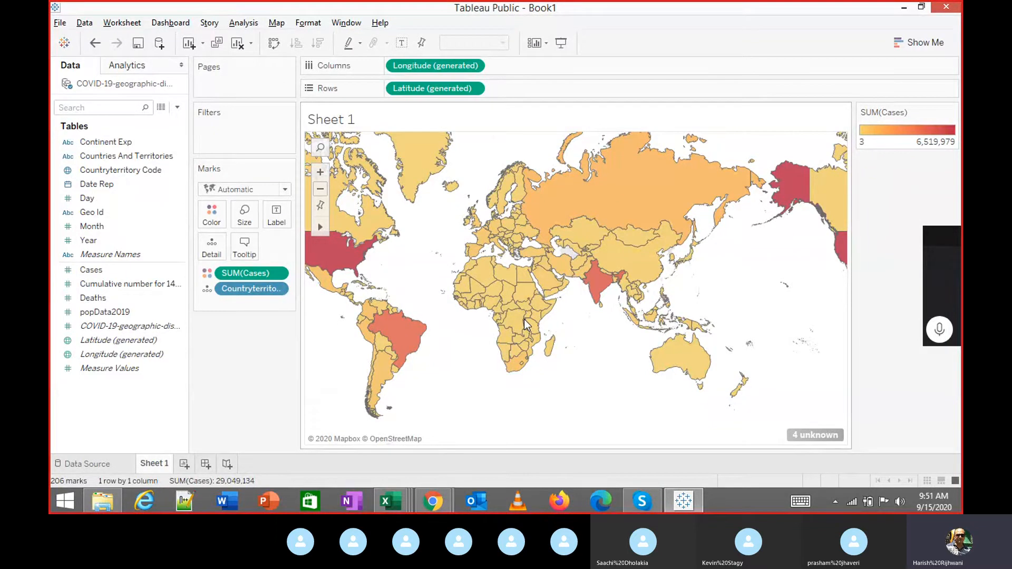
pyautogui.moveTo(678, 363)
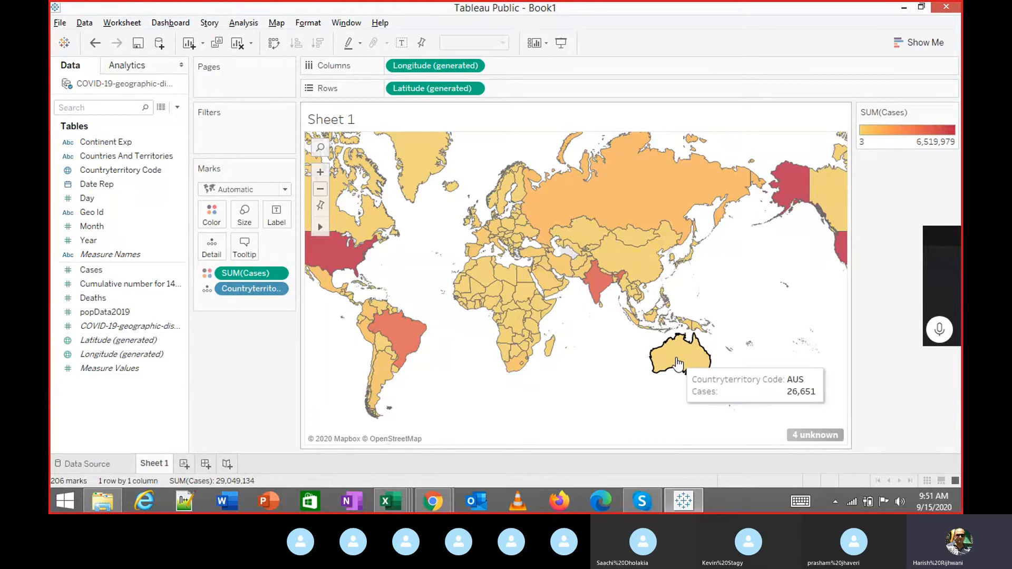
pyautogui.moveTo(631, 274)
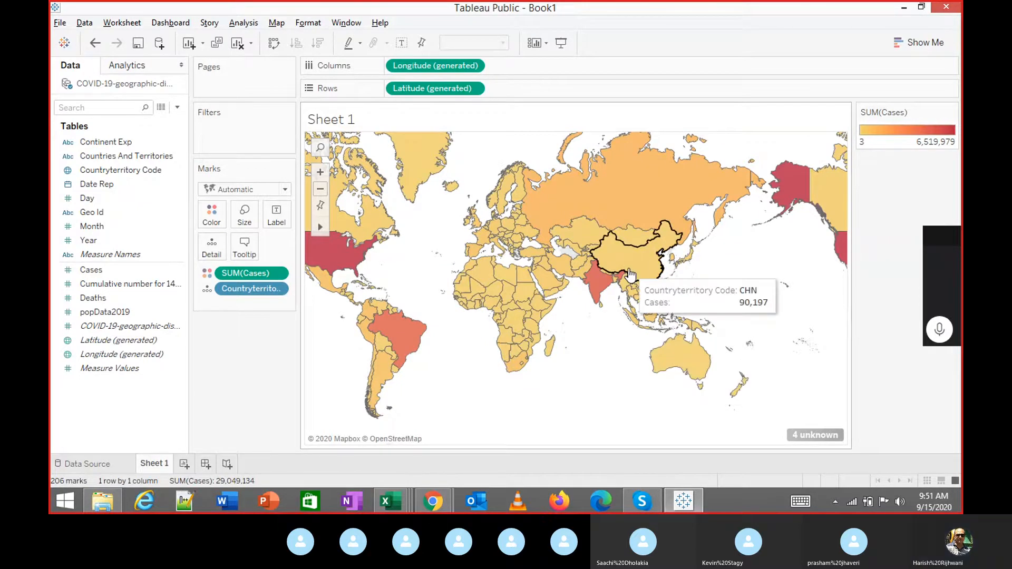
pyautogui.moveTo(603, 176)
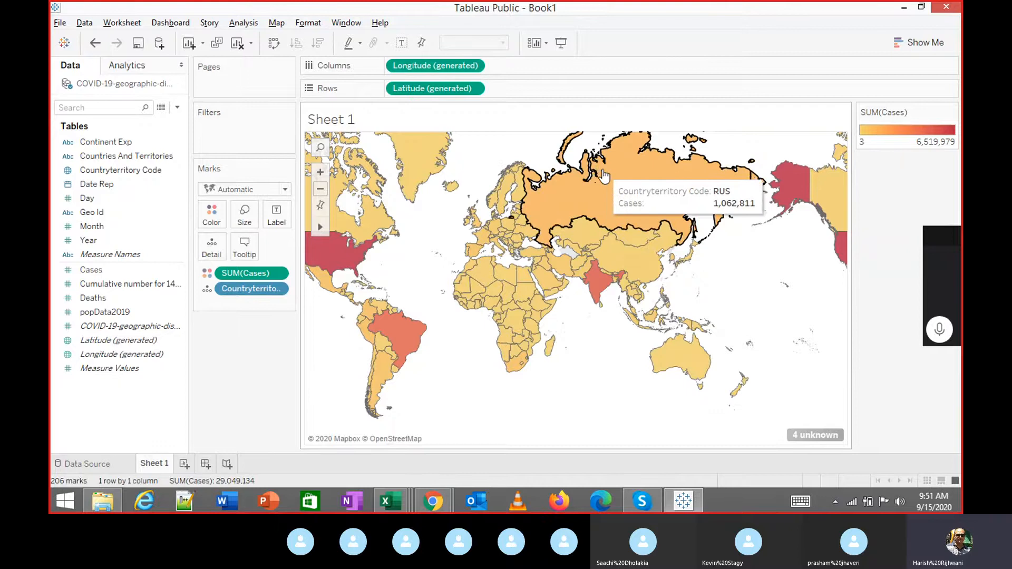
pyautogui.moveTo(641, 246)
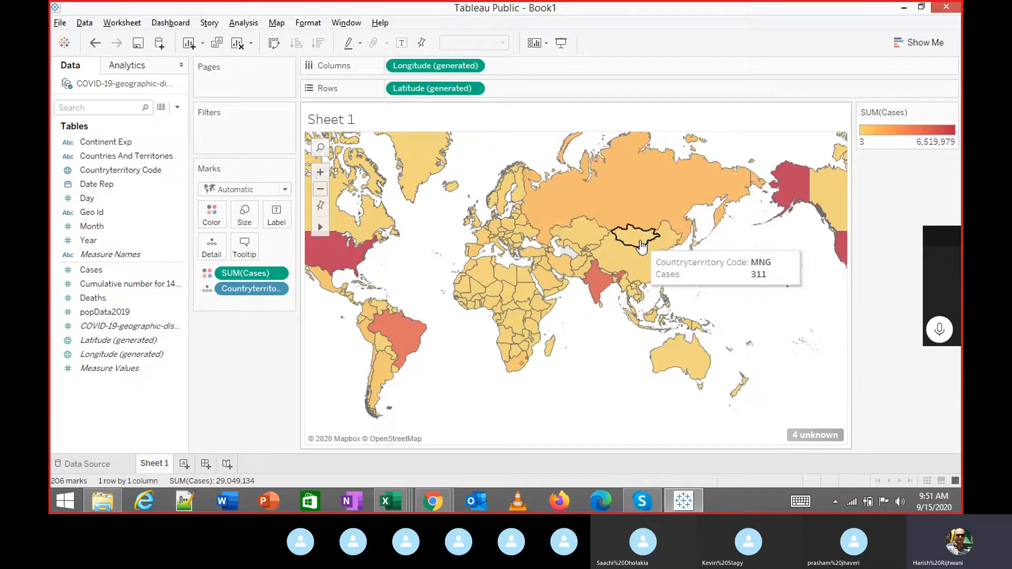
pyautogui.moveTo(498, 240)
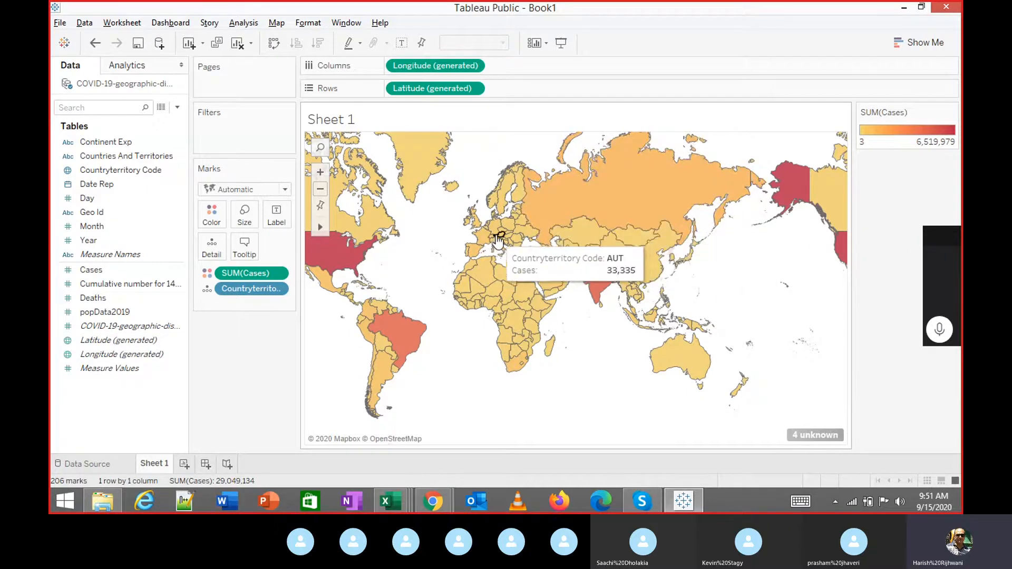
pyautogui.moveTo(548, 259)
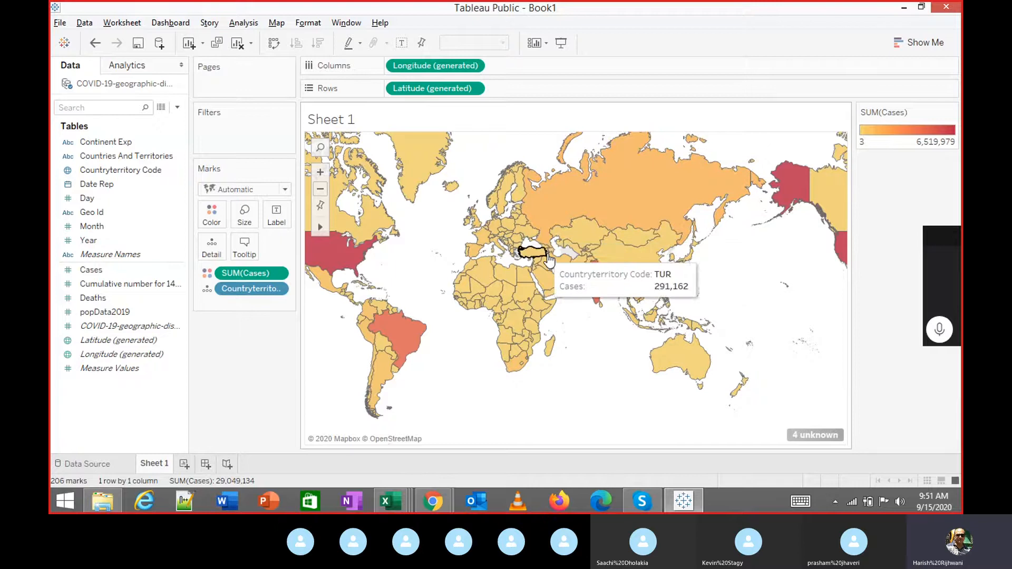
pyautogui.moveTo(341, 266)
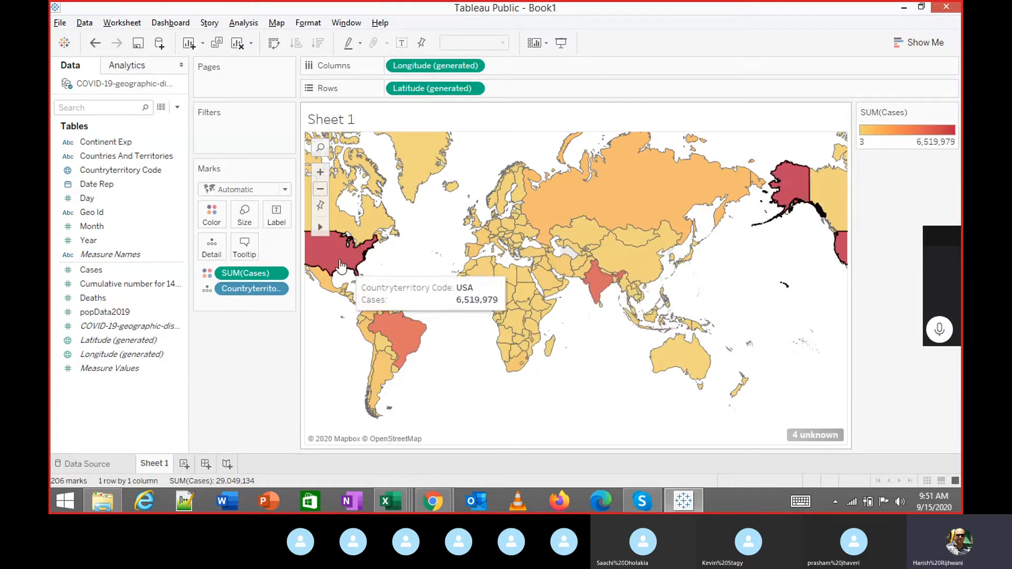
pyautogui.moveTo(397, 324)
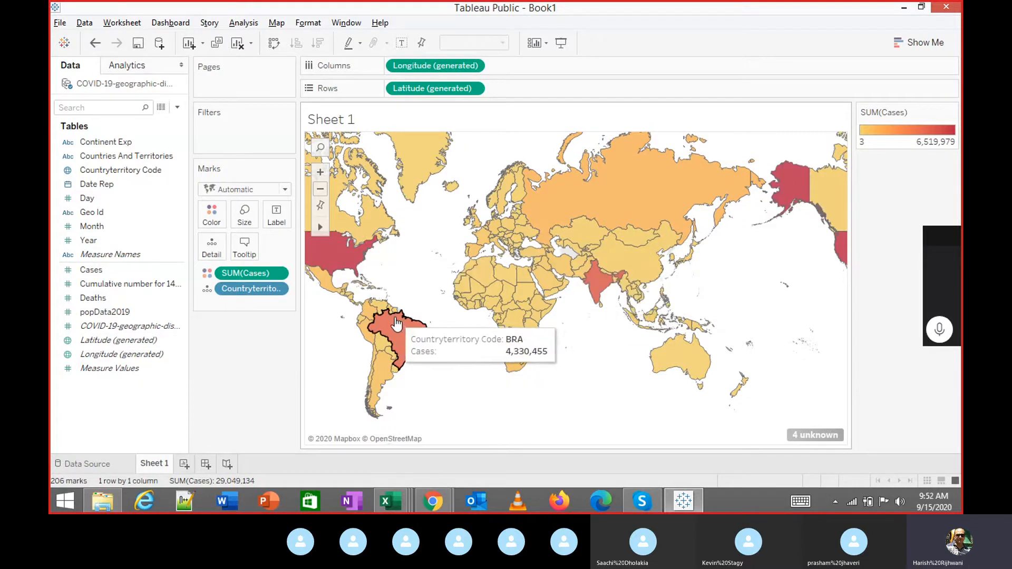
pyautogui.moveTo(371, 227)
pyautogui.moveTo(378, 343)
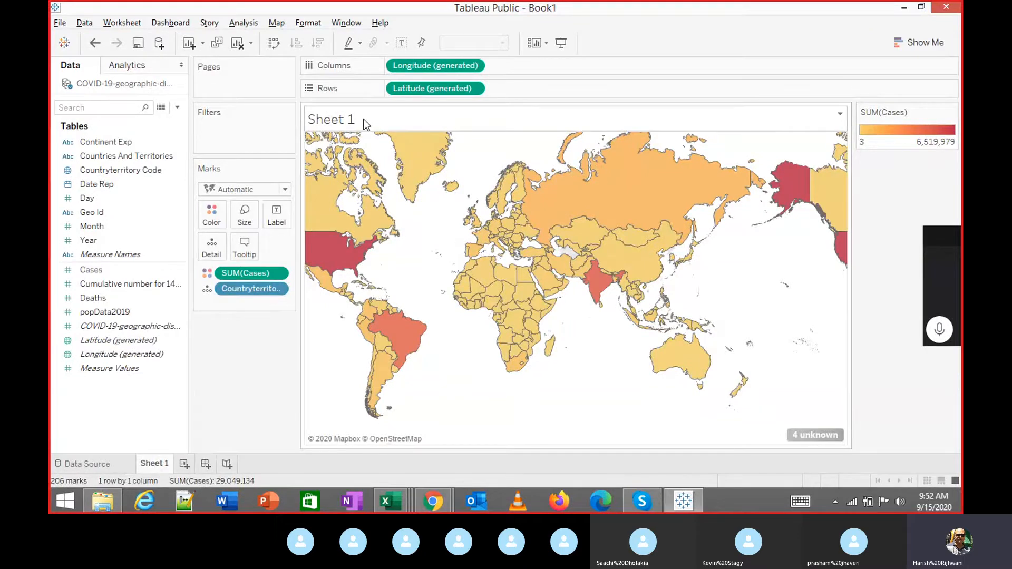
# Rename the Sheet 1 tab to 'World Cases' so the map title matches.
pyautogui.doubleClick(407, 118)
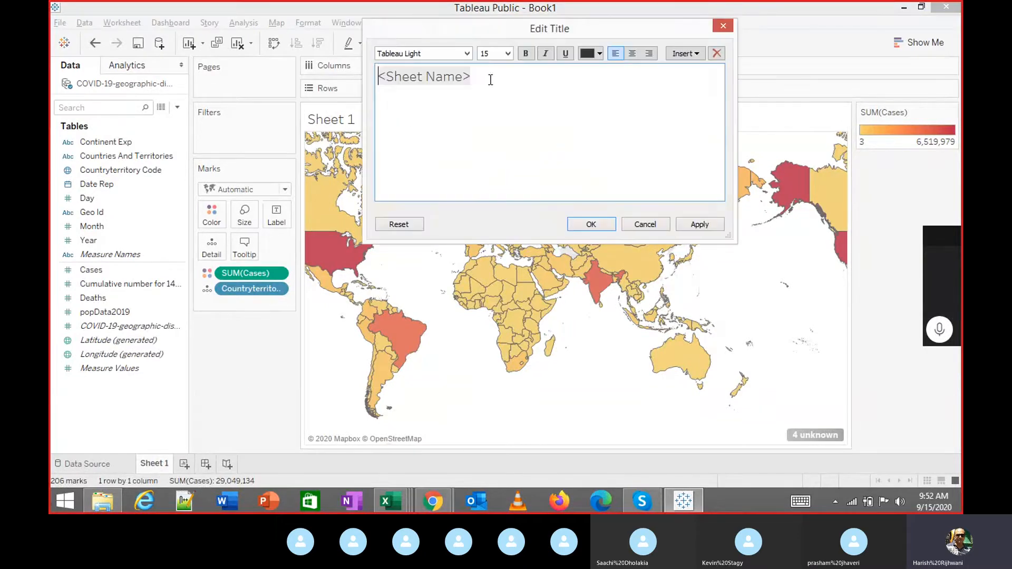
pyautogui.click(471, 78)
pyautogui.moveTo(434, 77); pyautogui.dragTo(342, 75)
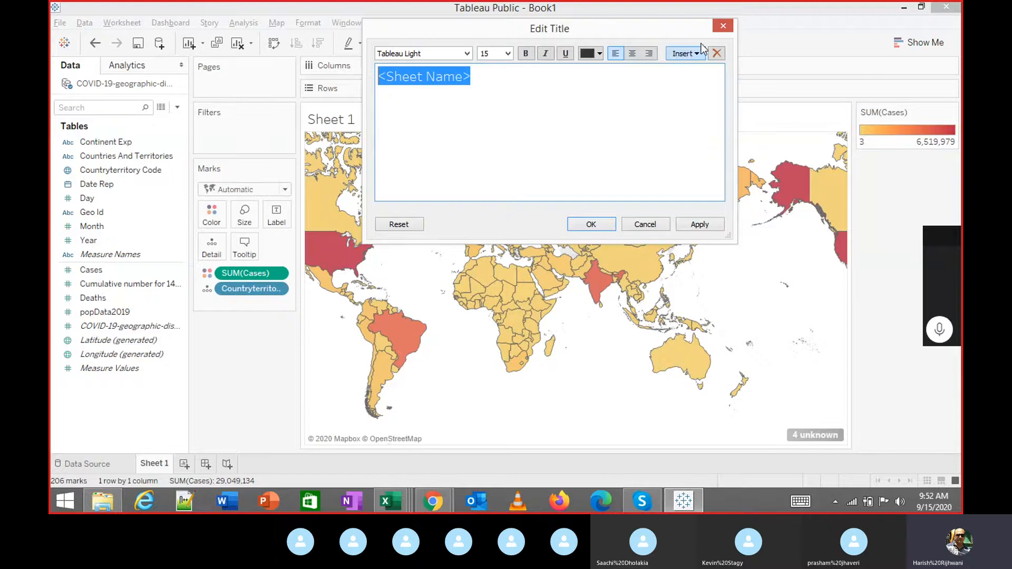
pyautogui.click(723, 26)
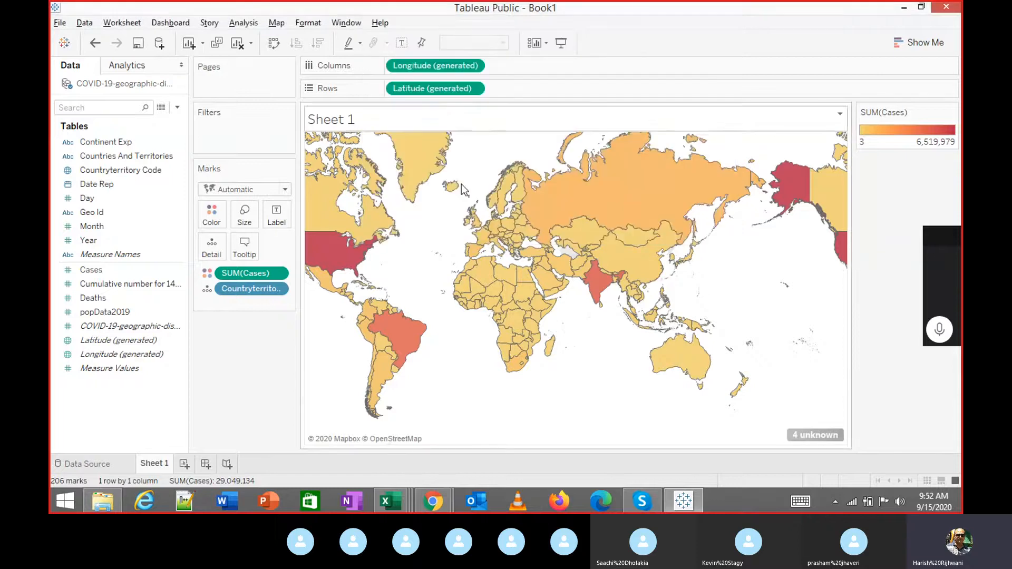
pyautogui.doubleClick(147, 468)
pyautogui.moveTo(701, 503)
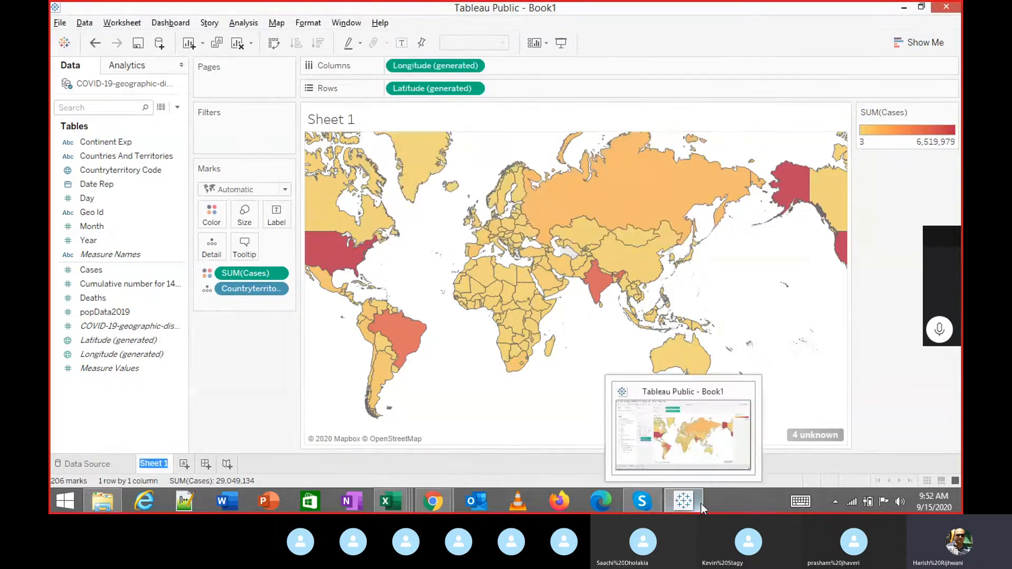
pyautogui.write('World')
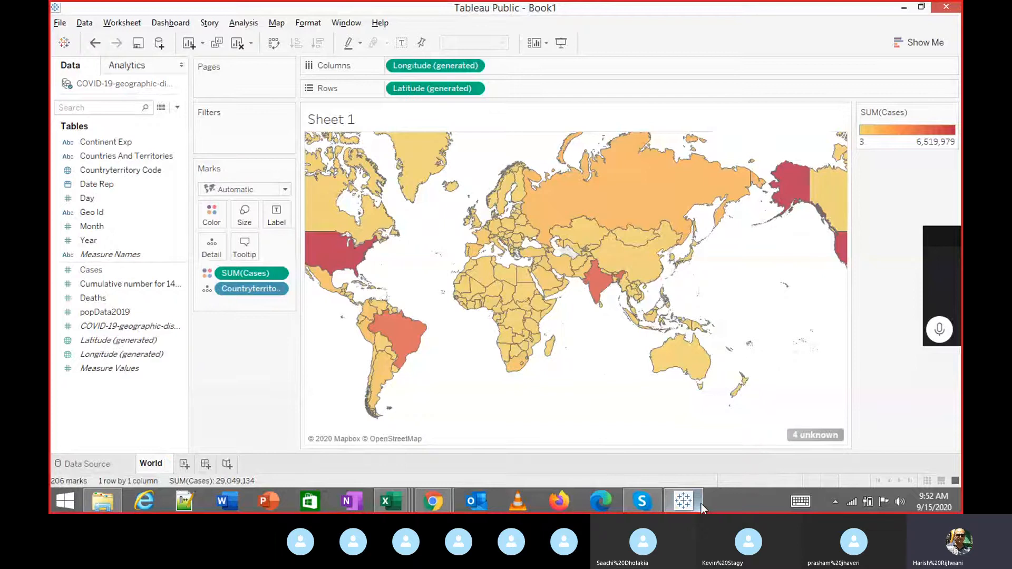
pyautogui.write(' Cases')
pyautogui.press('Return')
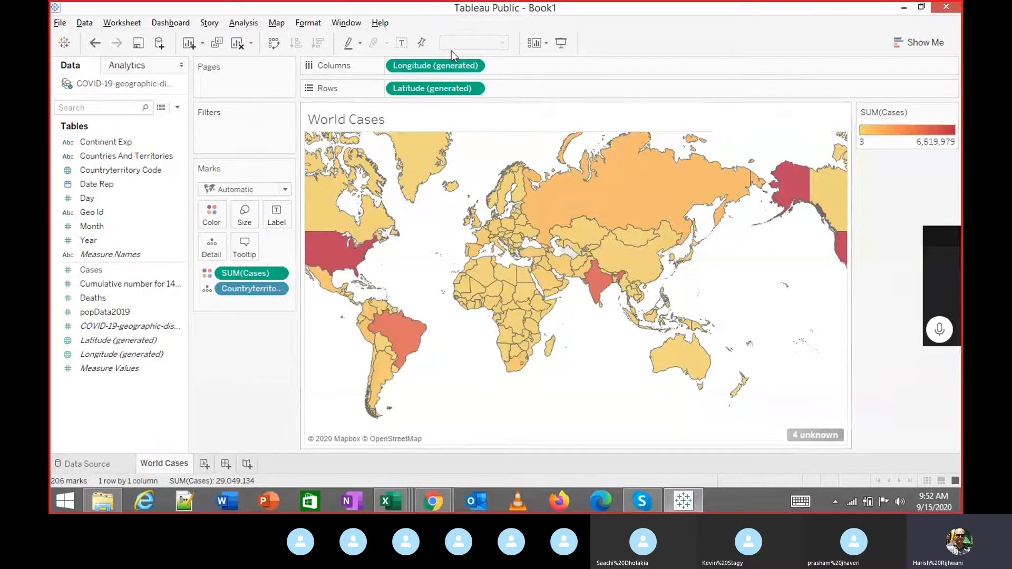
# Replace the title placeholder with 'World Cases Sept 2020' and centre it.
pyautogui.doubleClick(428, 122)
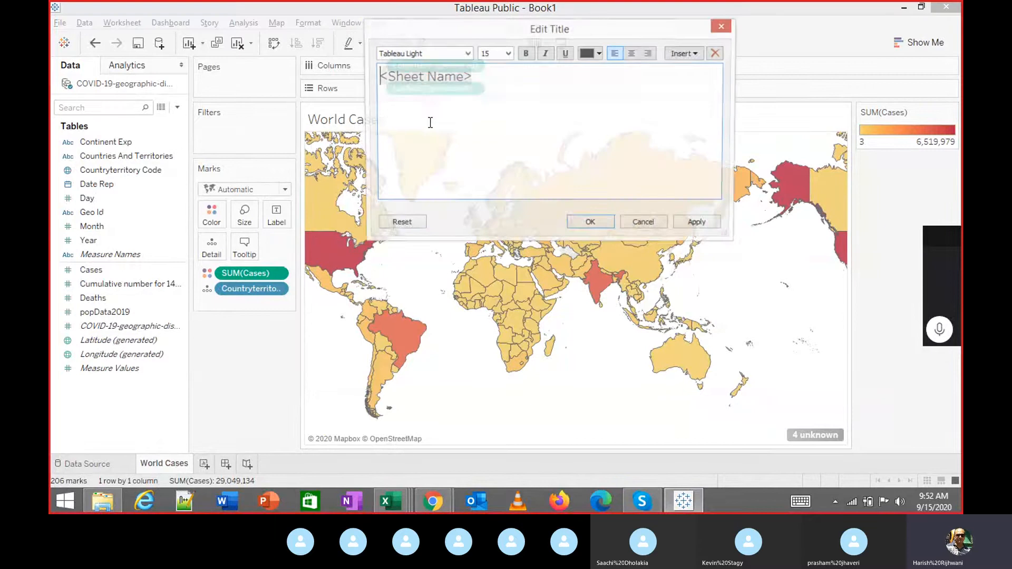
pyautogui.moveTo(478, 100); pyautogui.dragTo(349, 64)
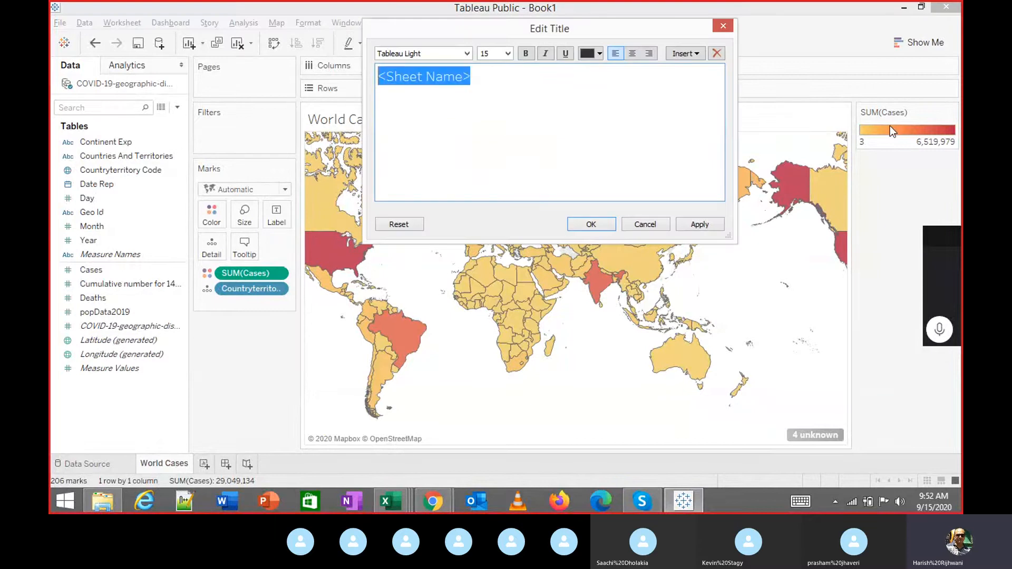
pyautogui.write('World')
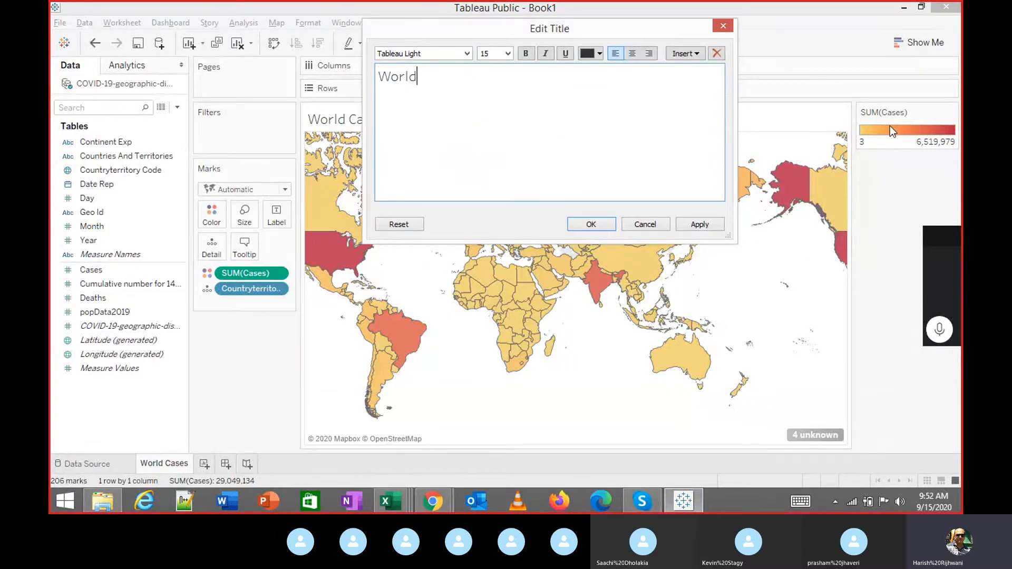
pyautogui.write(' Cases 2020')
pyautogui.write('Sept 2020')
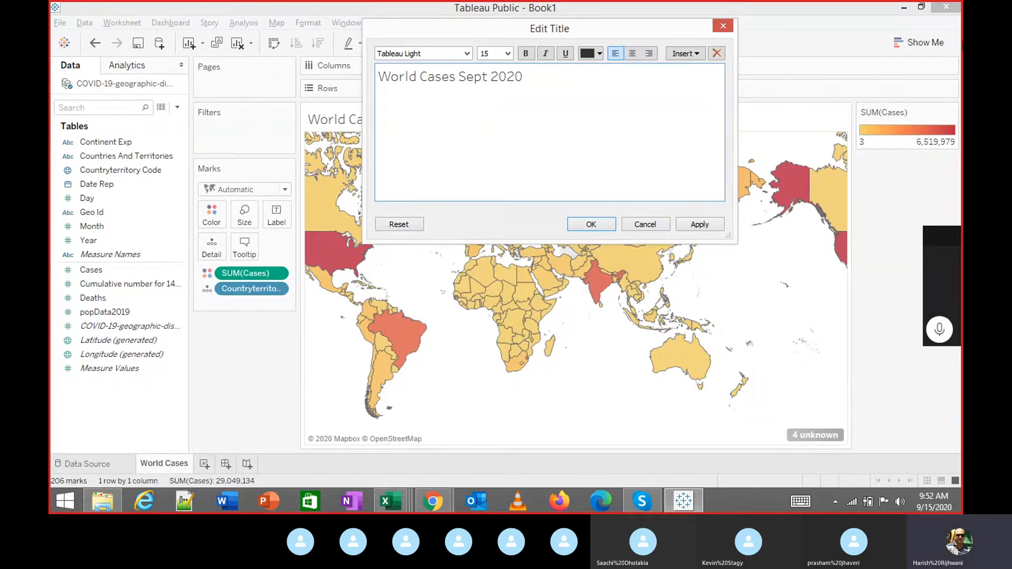
pyautogui.click(632, 53)
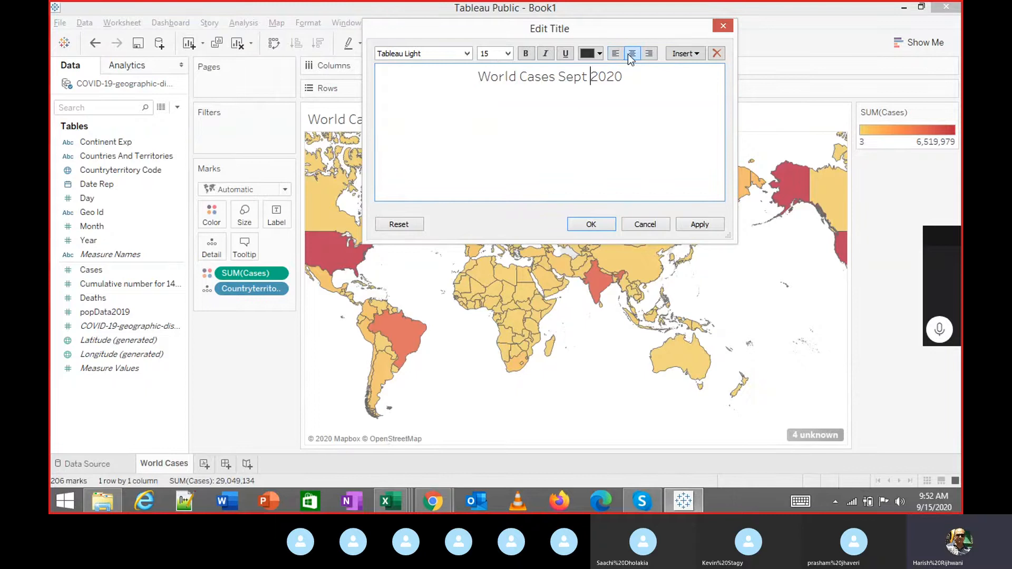
pyautogui.click(700, 224)
pyautogui.click(605, 221)
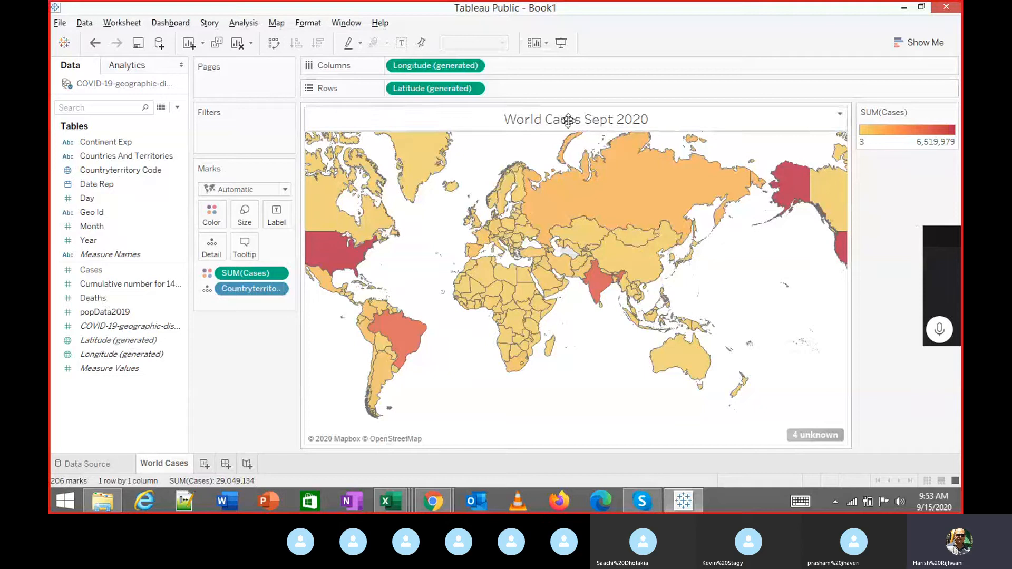
# Make the whole title bold at 14-point size.
pyautogui.doubleClick(527, 120)
pyautogui.moveTo(480, 74); pyautogui.dragTo(792, 75)
pyautogui.click(525, 54)
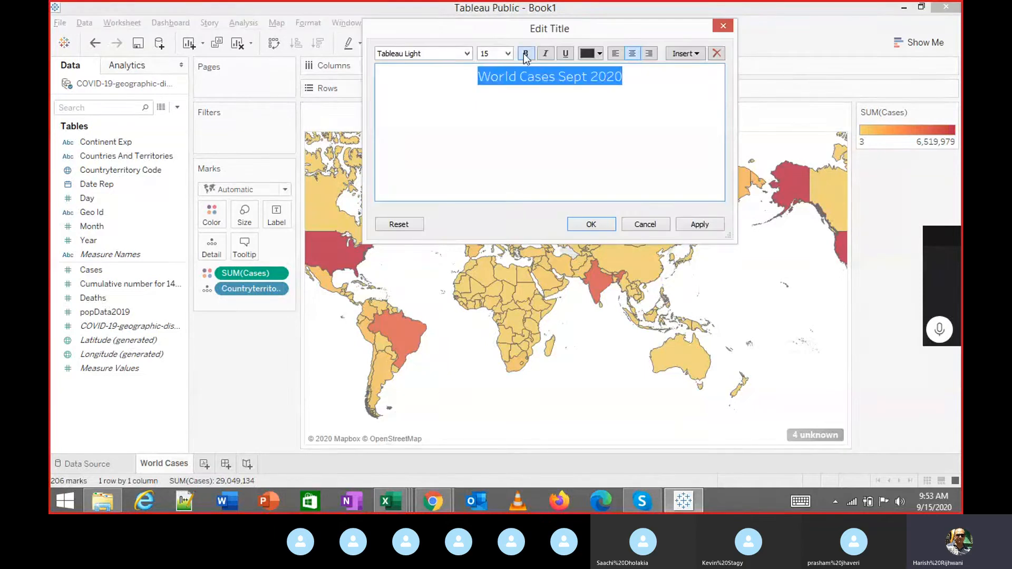
pyautogui.click(507, 53)
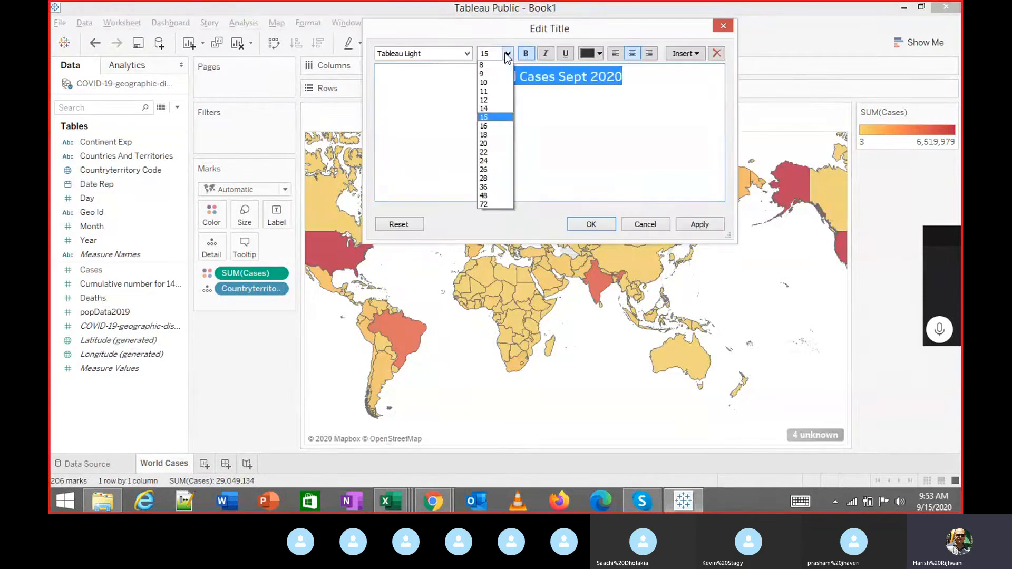
pyautogui.click(484, 108)
pyautogui.click(690, 227)
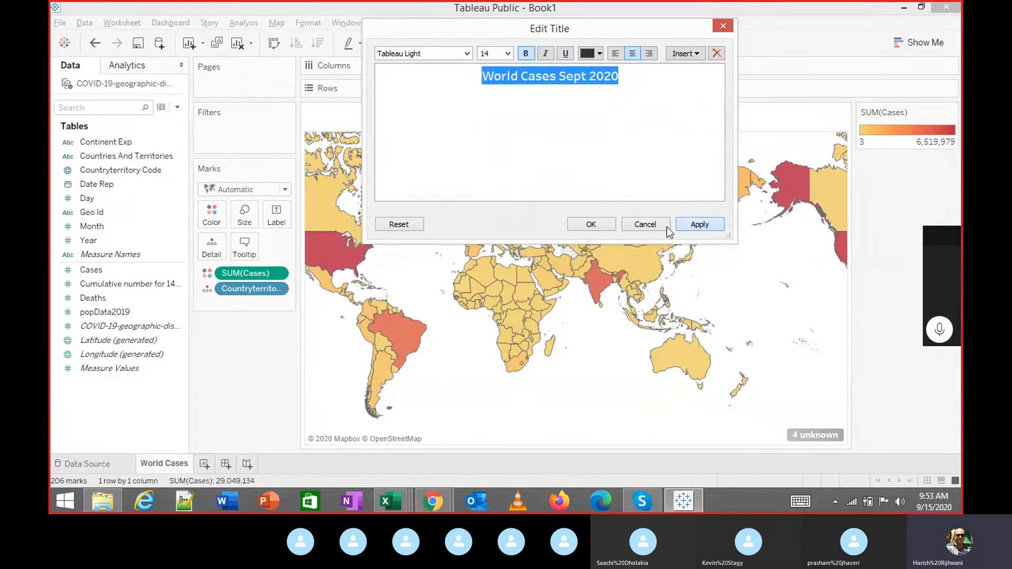
pyautogui.click(605, 223)
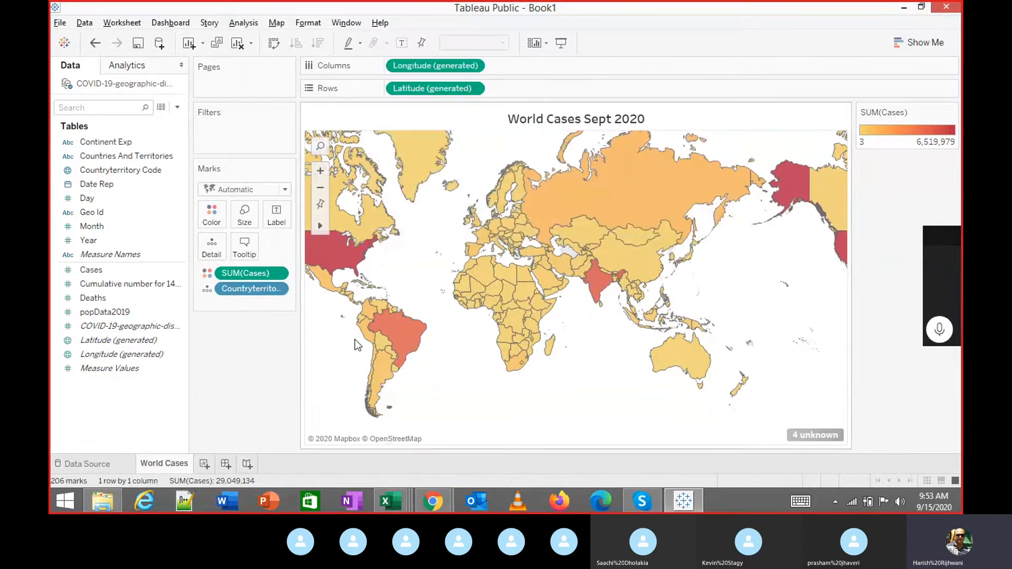
# Add Deaths to the Tooltip so country hover details show deaths, e.g. India 79,722.
pyautogui.moveTo(403, 336)
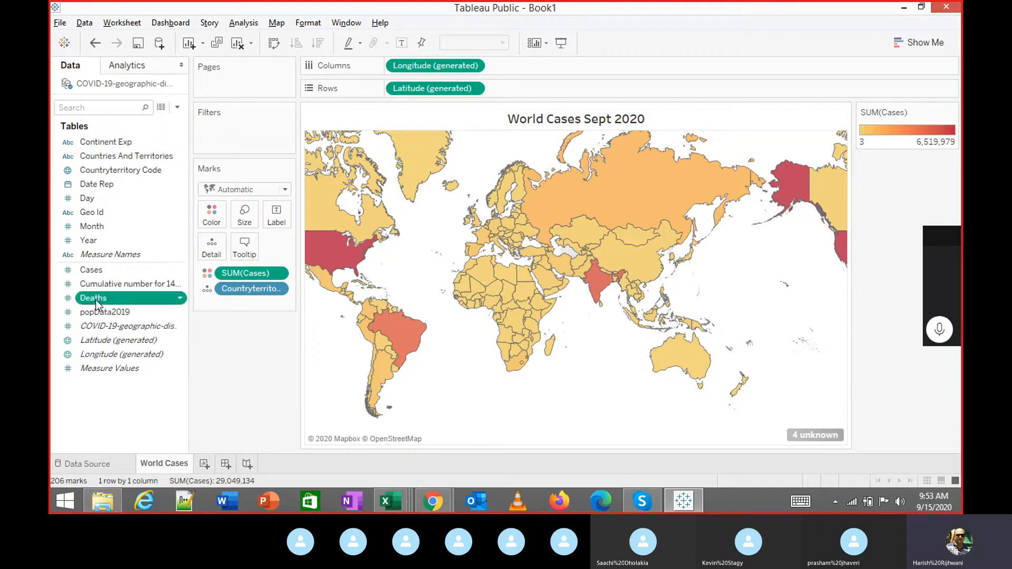
pyautogui.moveTo(93, 298); pyautogui.dragTo(242, 248)
pyautogui.moveTo(244, 247); pyautogui.dragTo(244, 248)
pyautogui.click(103, 312)
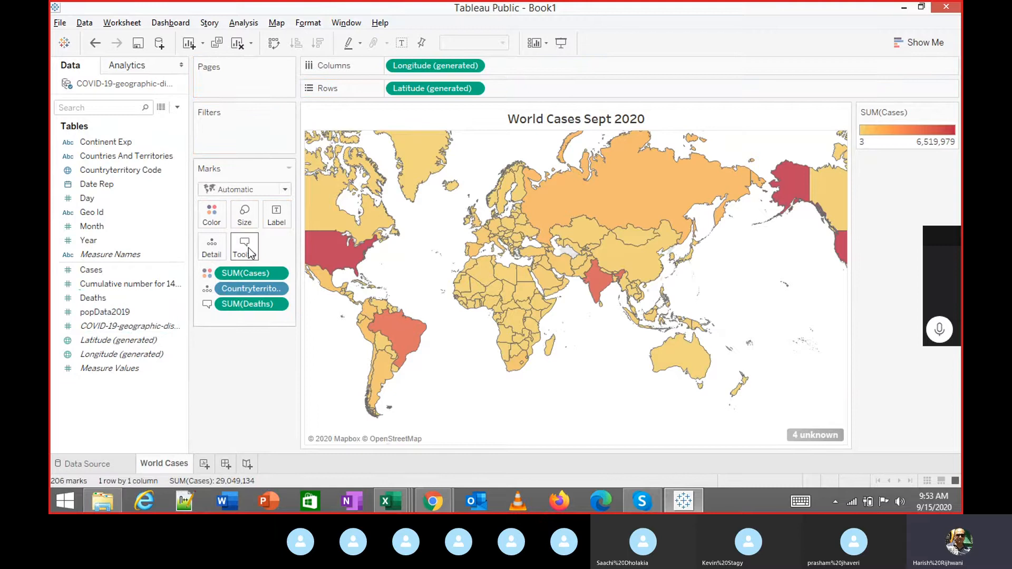
pyautogui.moveTo(404, 332)
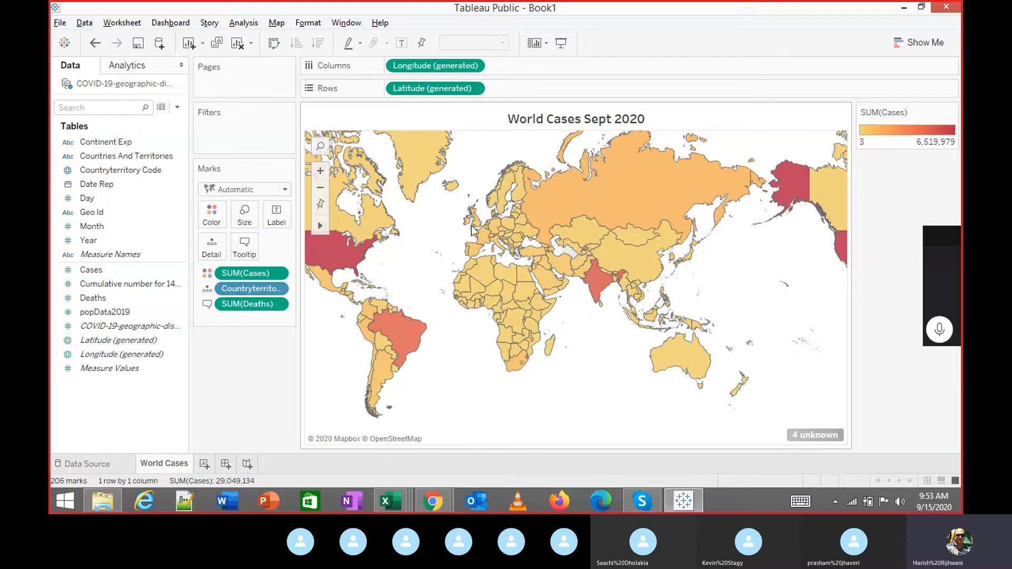
pyautogui.moveTo(606, 286)
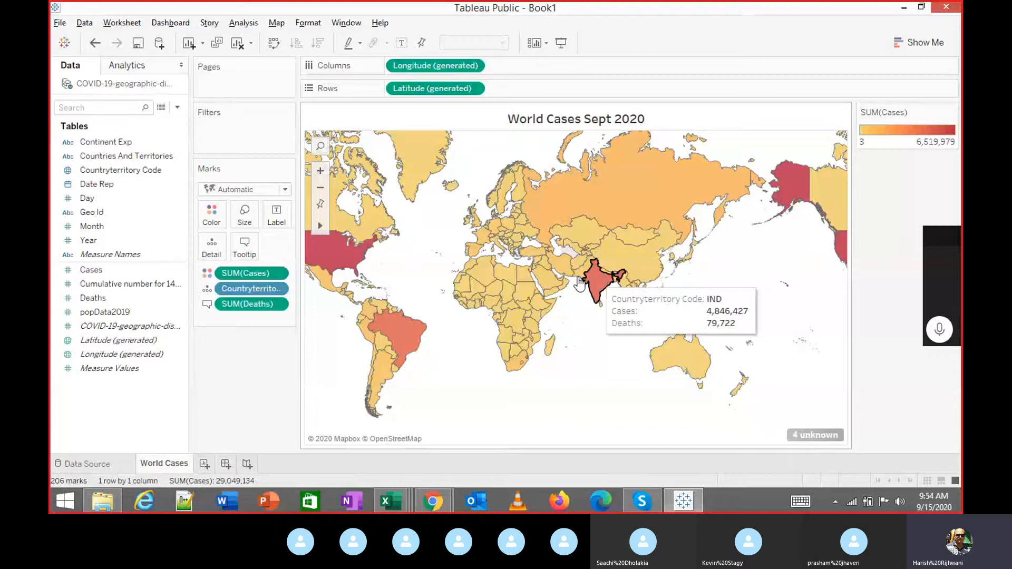
pyautogui.moveTo(333, 257)
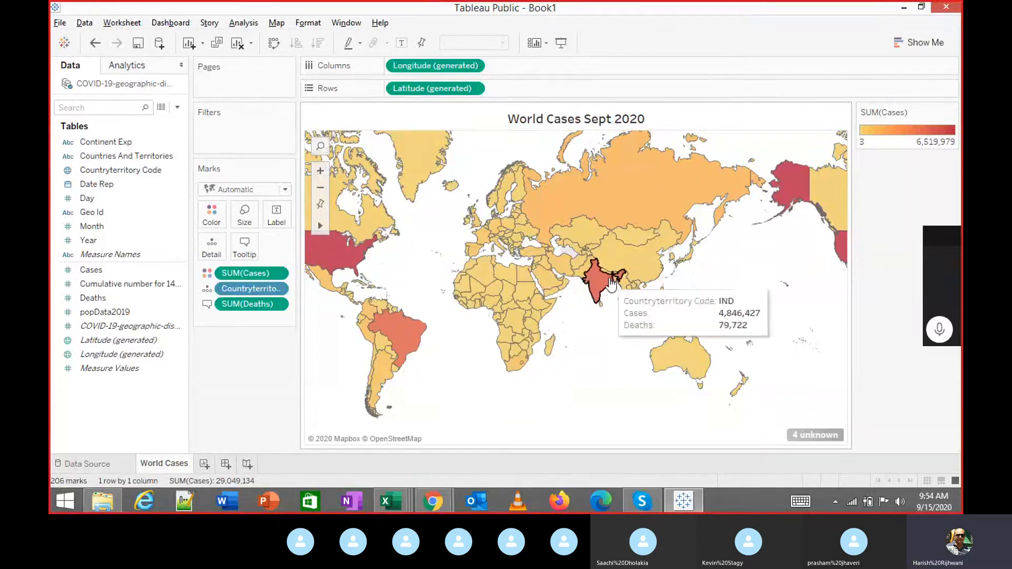
pyautogui.moveTo(631, 252)
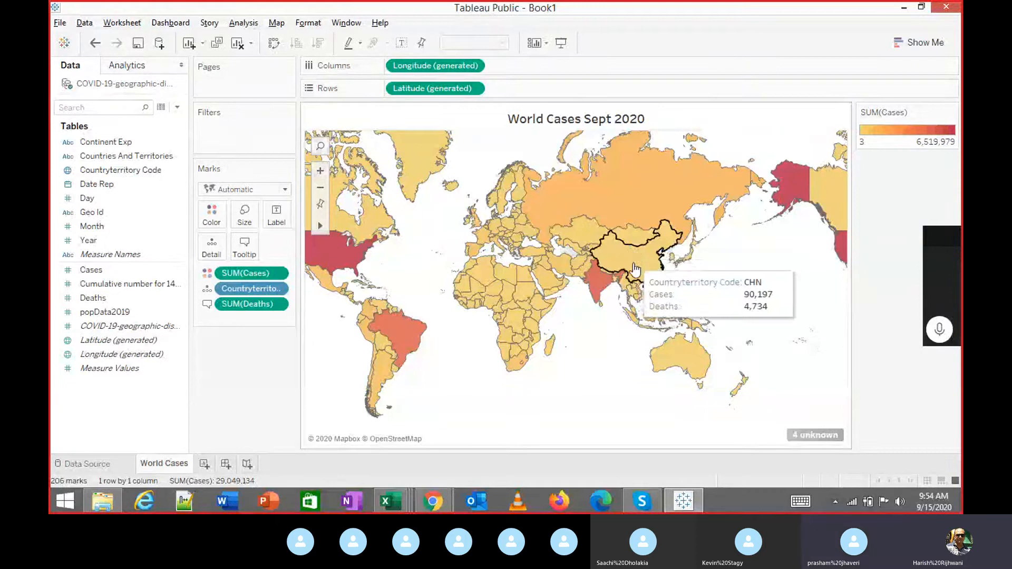
pyautogui.moveTo(636, 294)
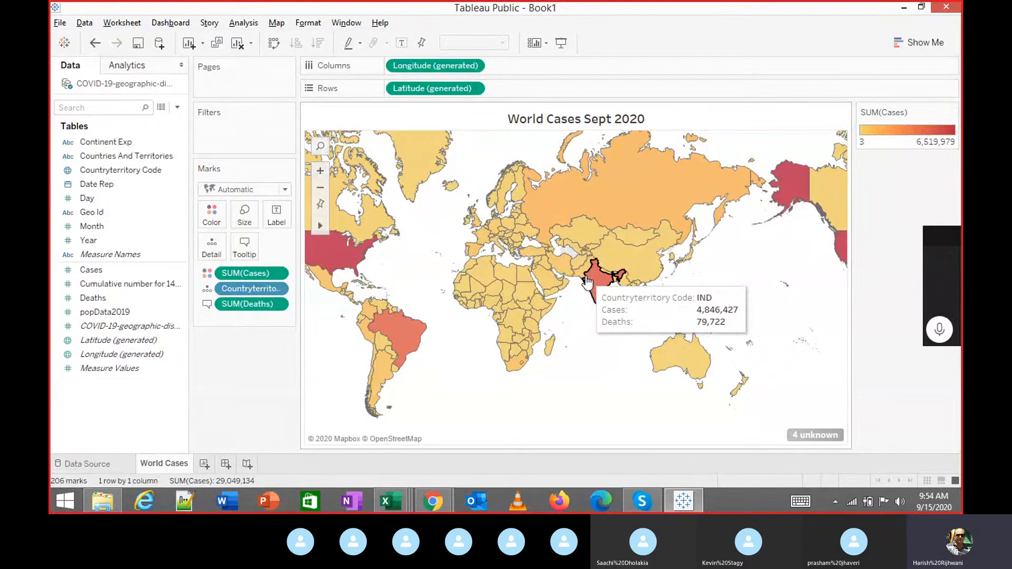
# Add a new worksheet and rename the Sheet 2 tab to 'World Deaths'.
pyautogui.click(204, 463)
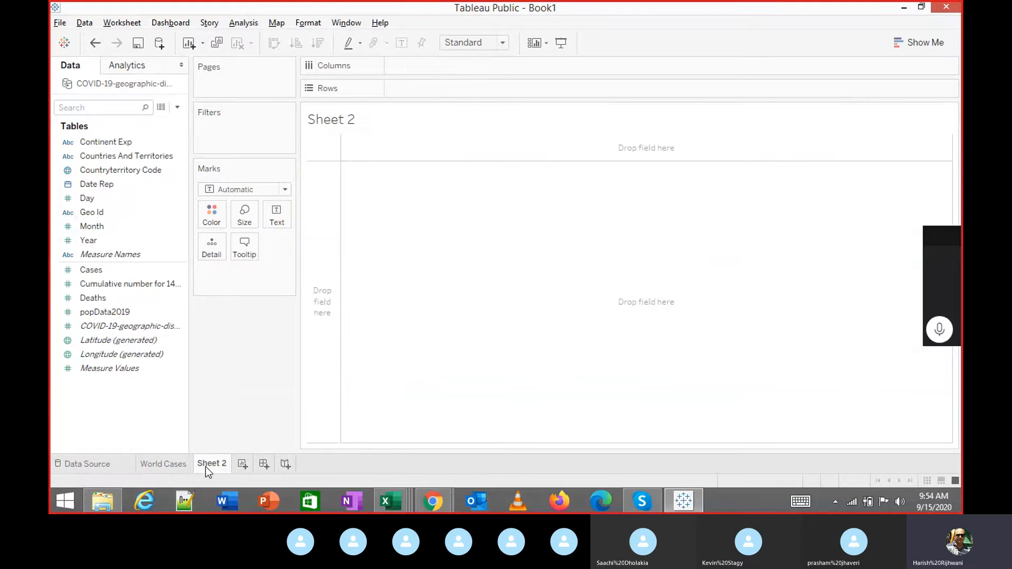
pyautogui.doubleClick(206, 467)
pyautogui.write('World')
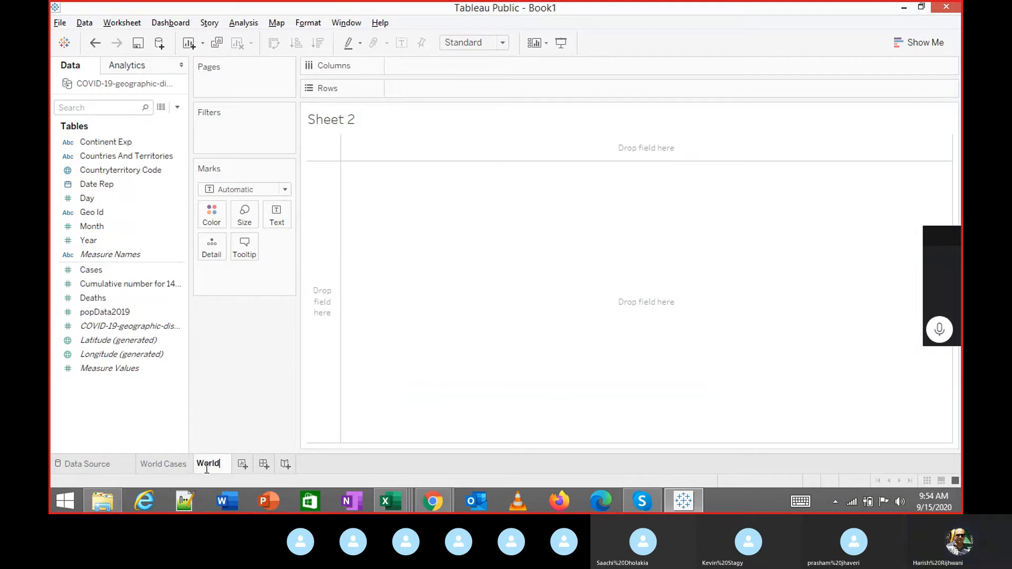
pyautogui.write(' Deaths')
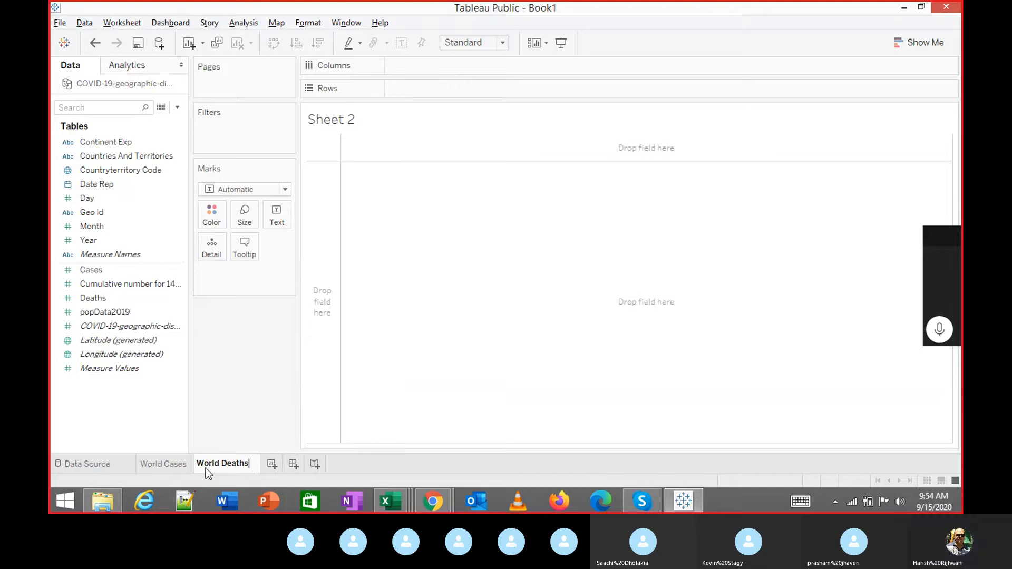
pyautogui.press('Return')
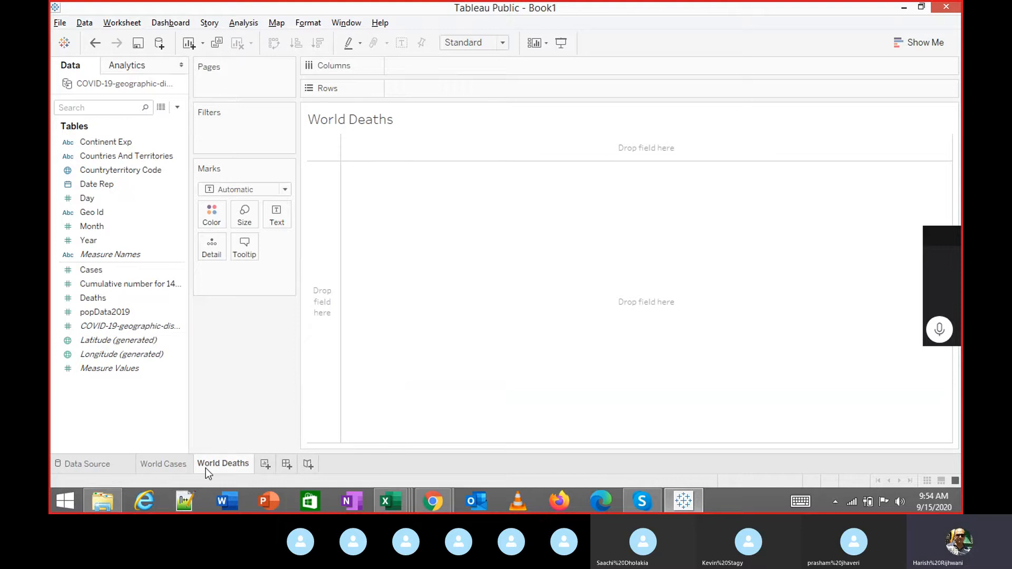
pyautogui.click(174, 466)
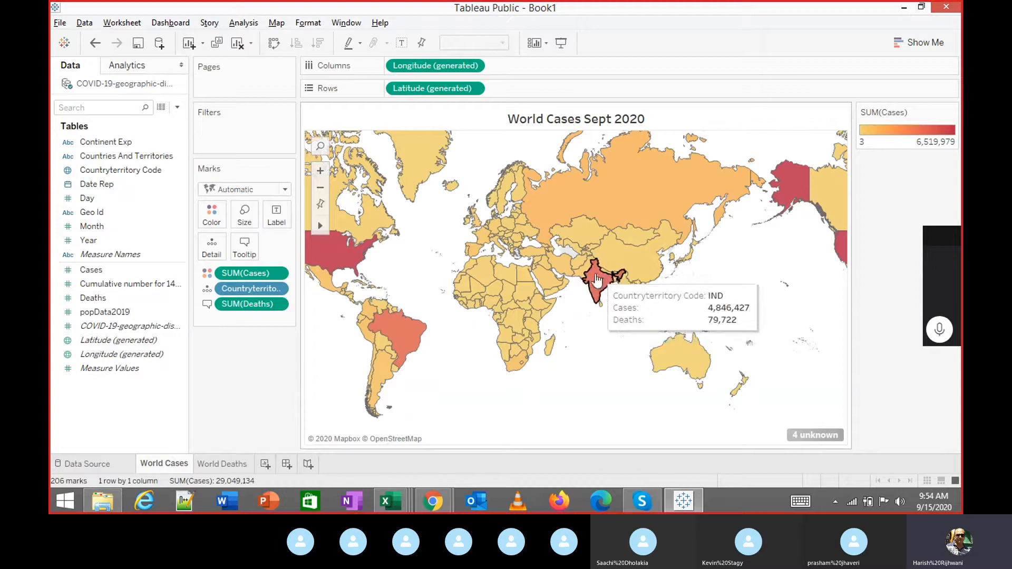
pyautogui.click(229, 466)
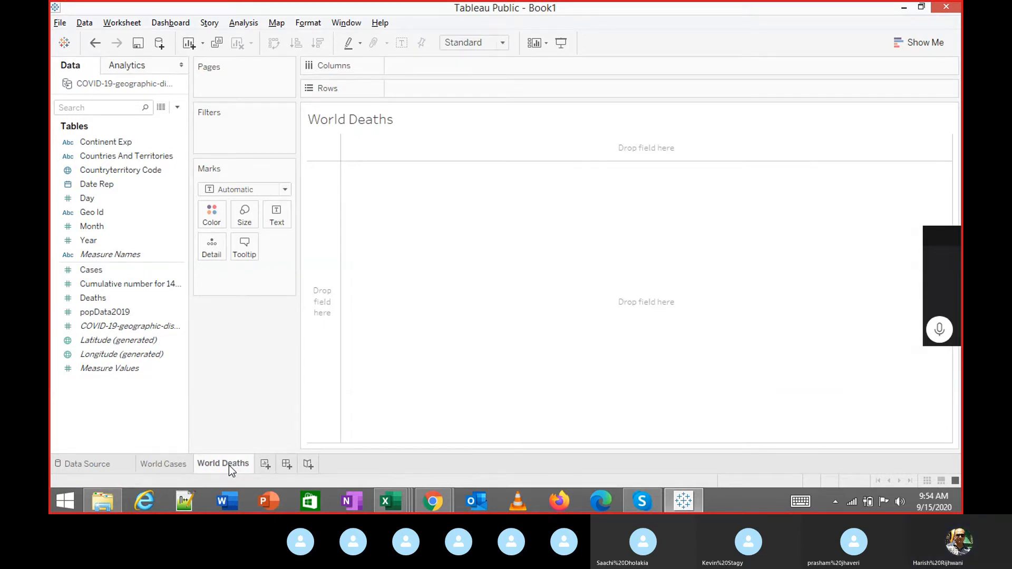
pyautogui.click(937, 340)
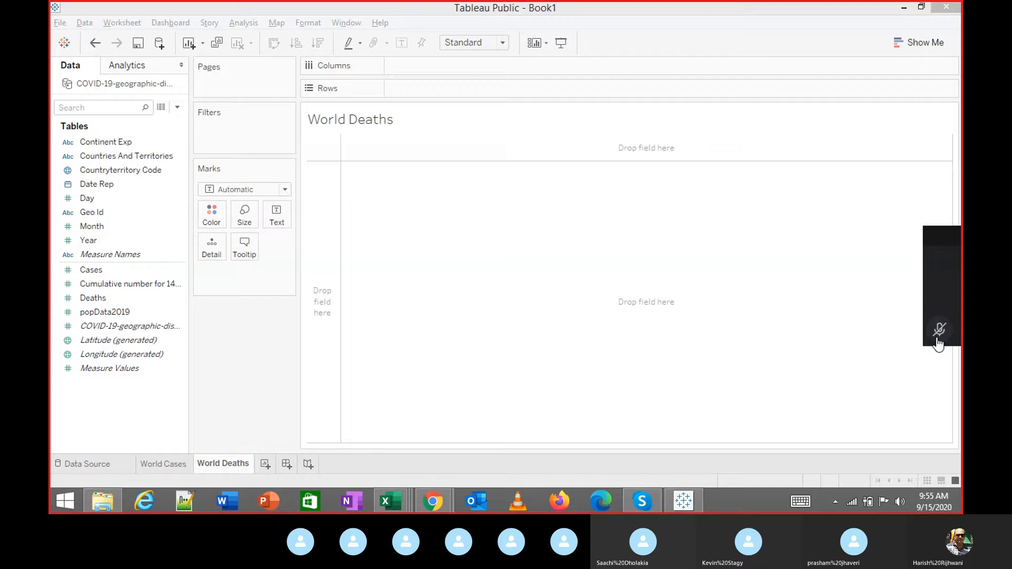
pyautogui.click(941, 328)
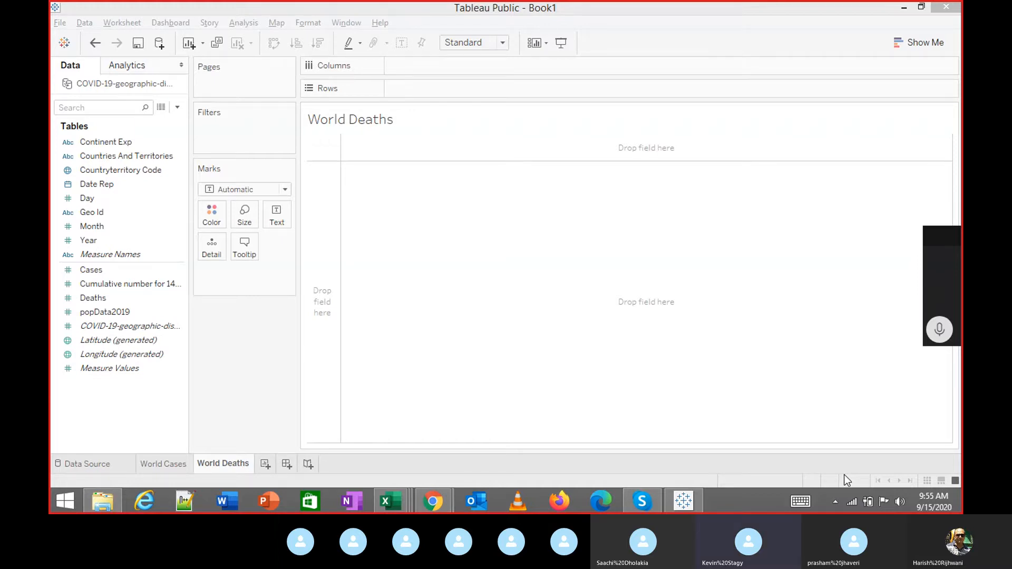
# Map countries by Countryterritory Code, shaded by SUM(Deaths) in the Red palette.
pyautogui.doubleClick(156, 170)
pyautogui.moveTo(100, 298); pyautogui.dragTo(211, 214)
pyautogui.click(211, 214)
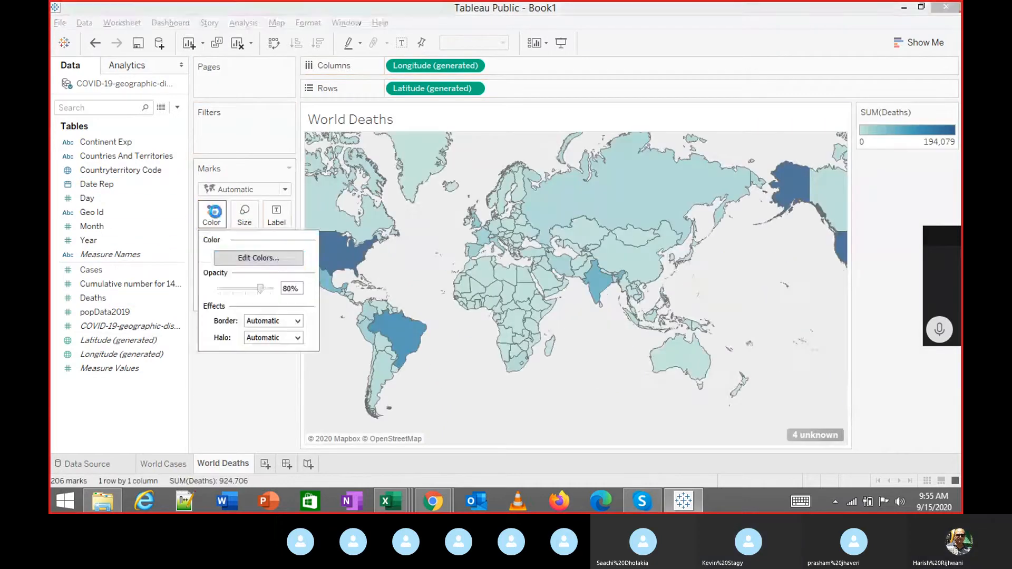
pyautogui.click(273, 257)
pyautogui.click(481, 192)
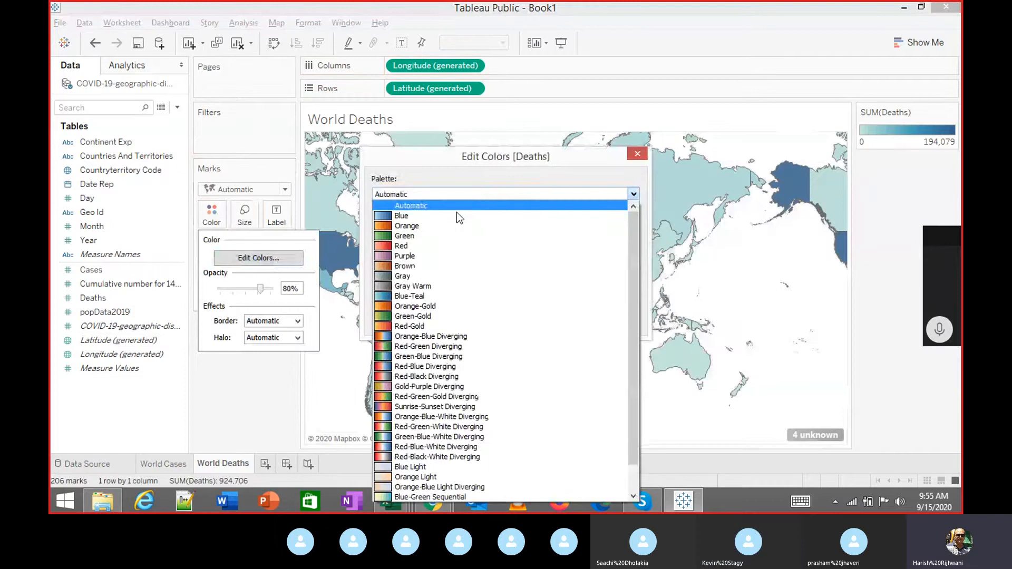
pyautogui.click(417, 240)
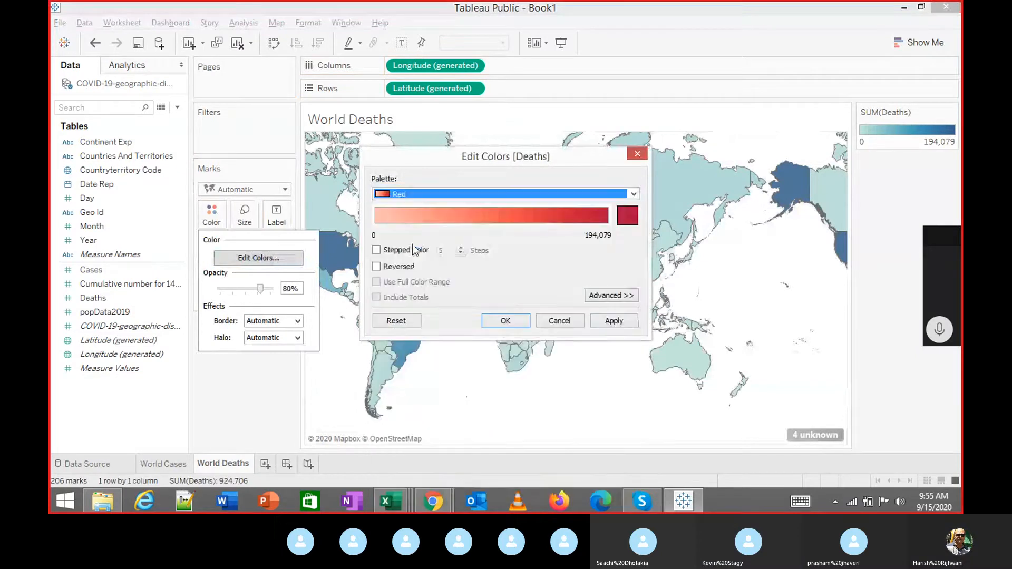
pyautogui.click(613, 320)
pyautogui.click(504, 320)
pyautogui.moveTo(602, 294)
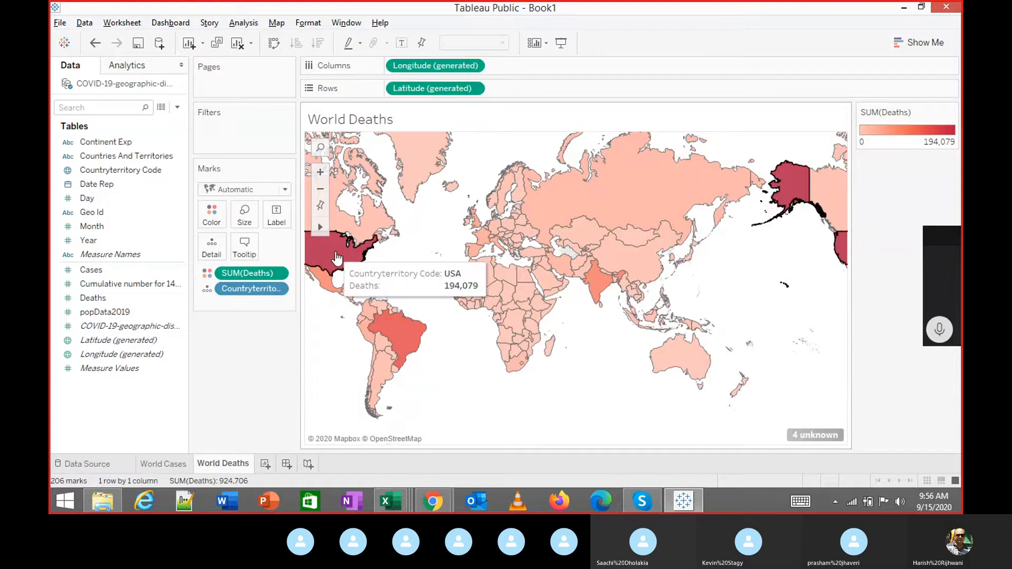
# Replace the sheet title placeholder with 'World Deaths Sep 2020'.
pyautogui.moveTo(797, 192)
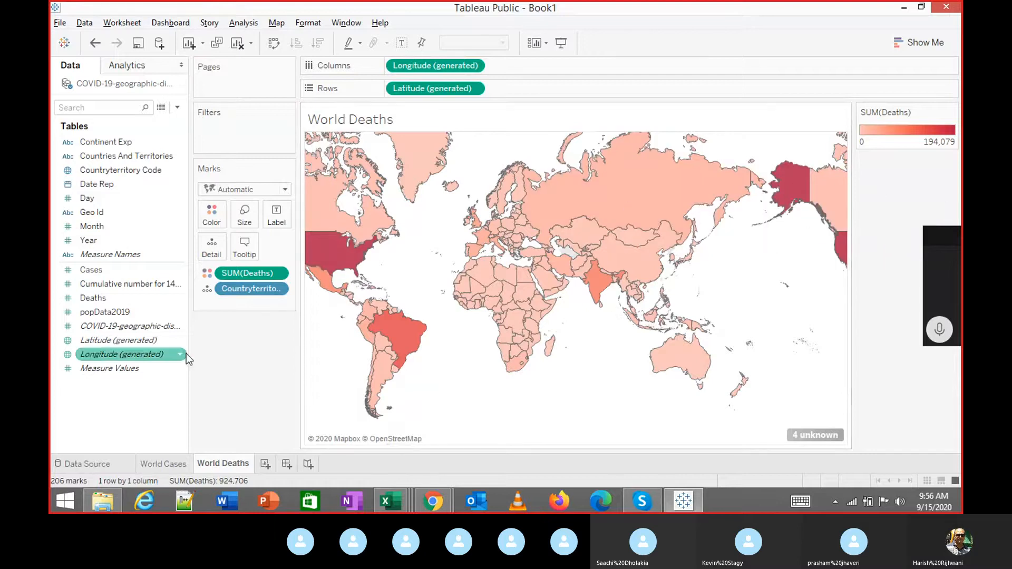
pyautogui.moveTo(440, 157)
pyautogui.doubleClick(423, 117)
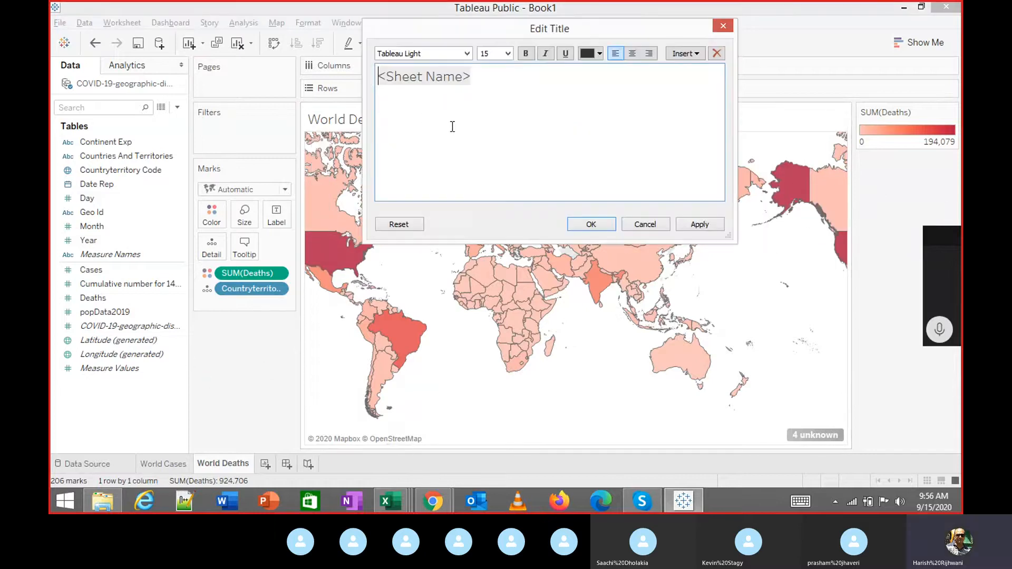
pyautogui.moveTo(496, 79); pyautogui.dragTo(330, 78)
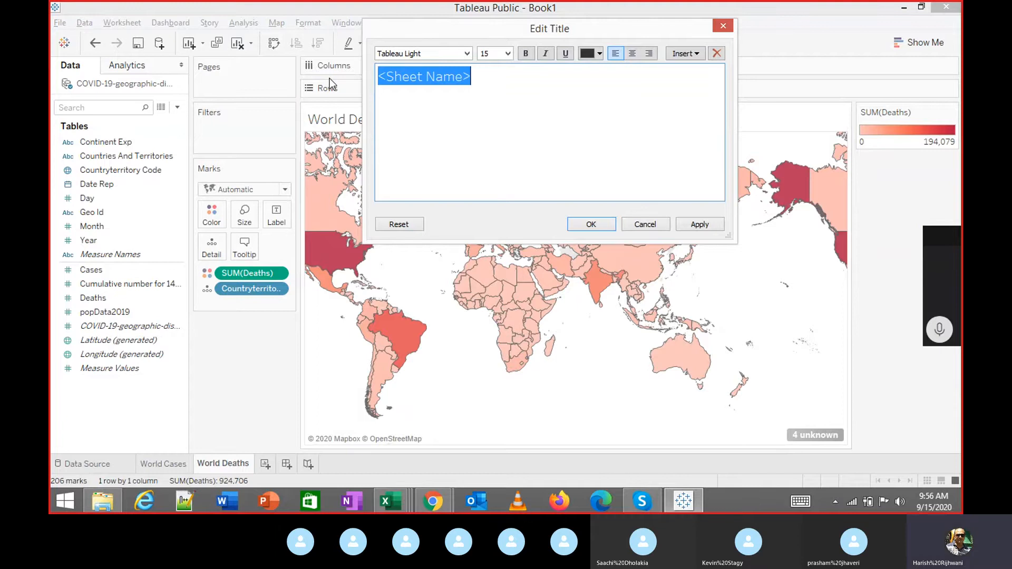
pyautogui.write('World De')
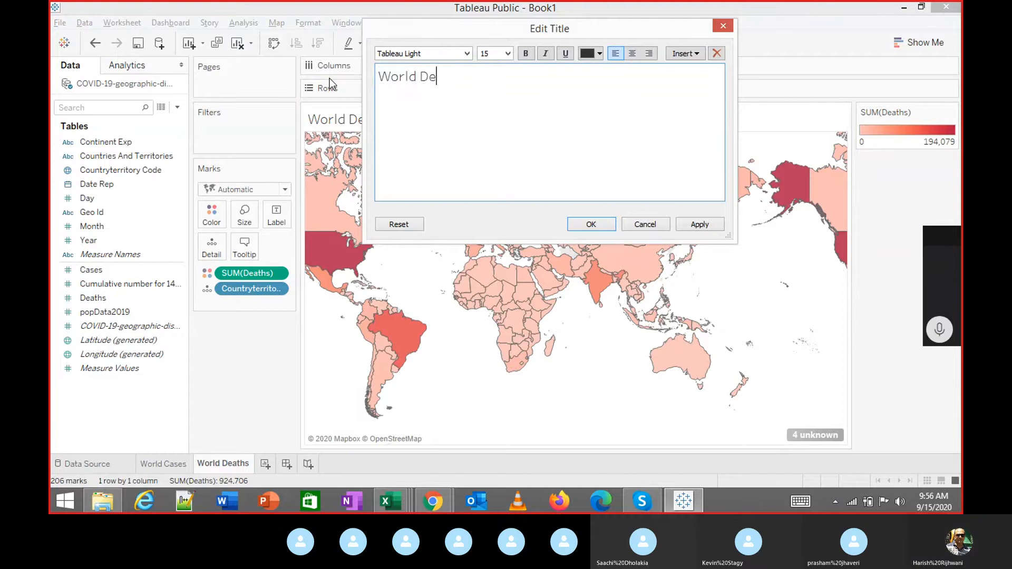
pyautogui.write('aths Sep 2020')
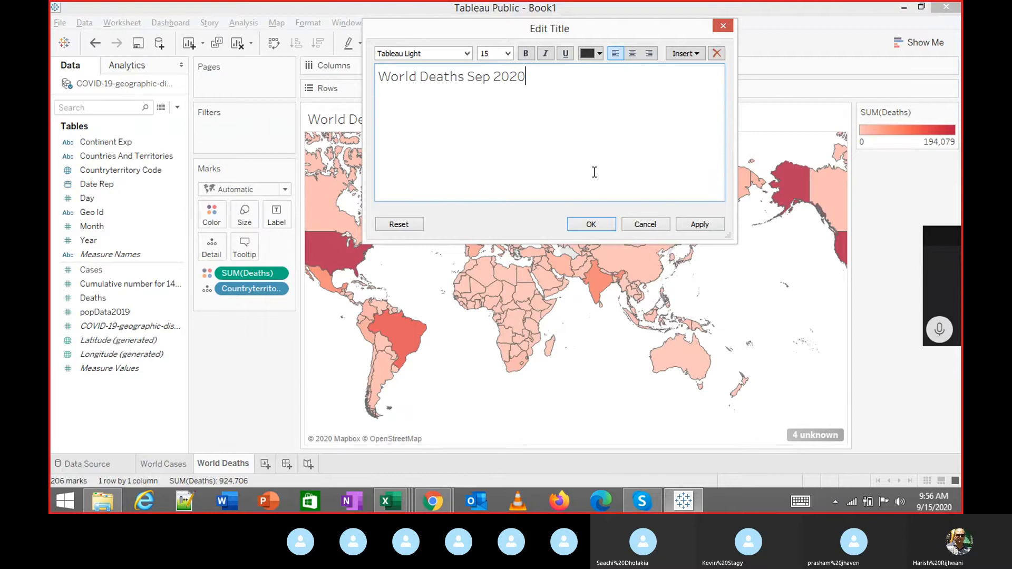
pyautogui.click(701, 229)
pyautogui.click(591, 225)
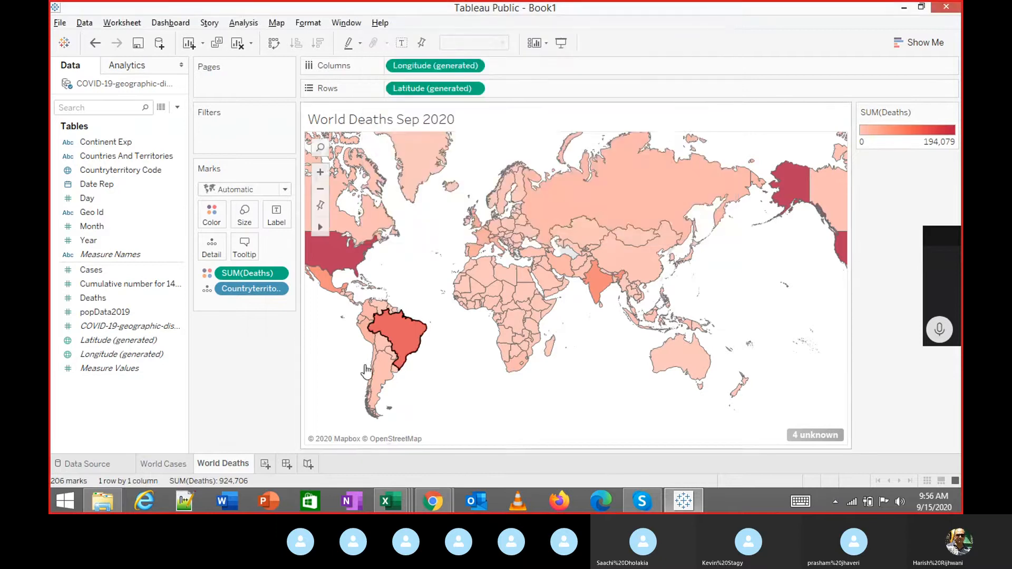
# Format the title centred, bold and size 14, then dismiss the sign-in prompt.
pyautogui.doubleClick(450, 121)
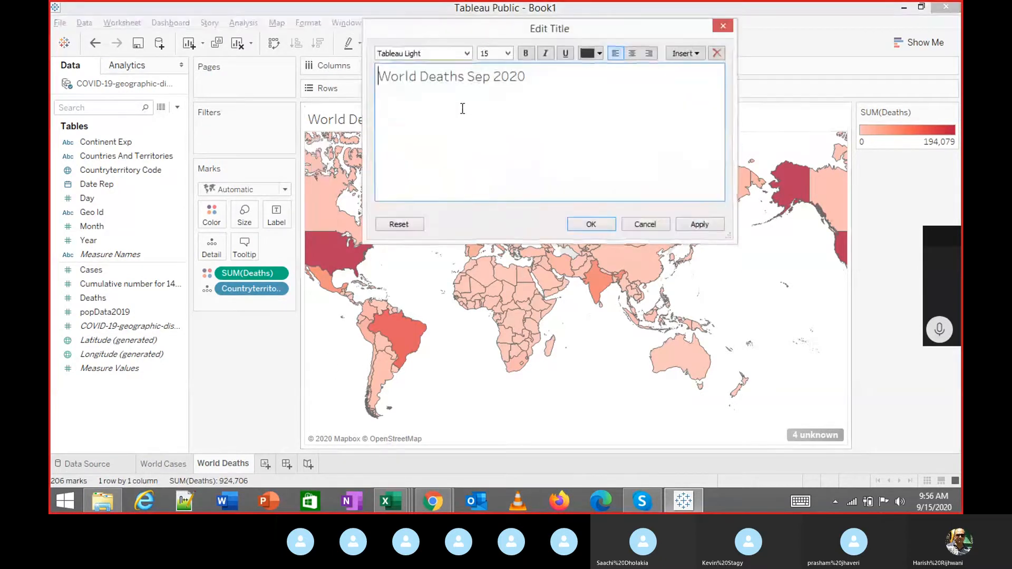
pyautogui.moveTo(464, 106); pyautogui.dragTo(361, 55)
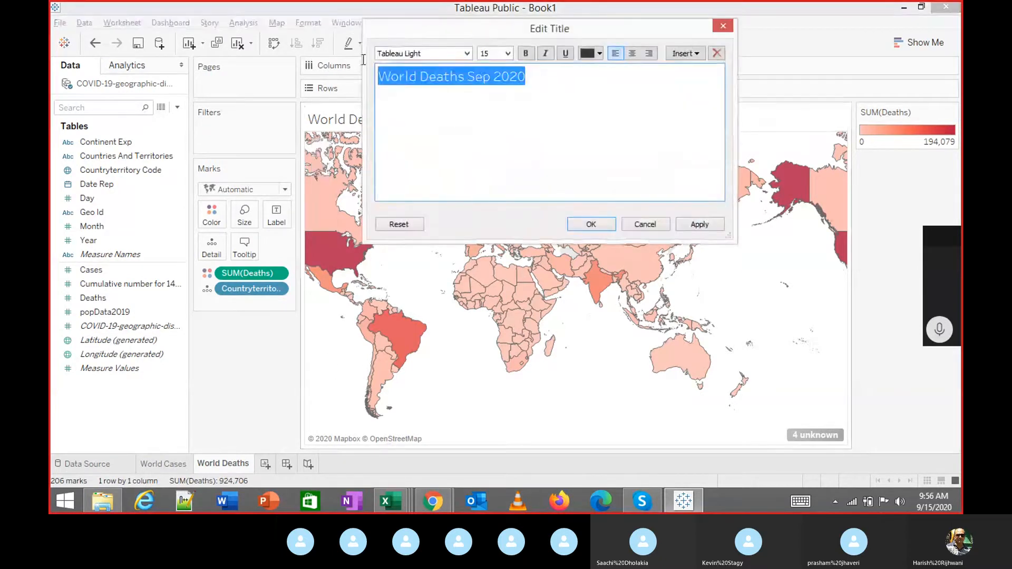
pyautogui.click(631, 55)
pyautogui.click(525, 53)
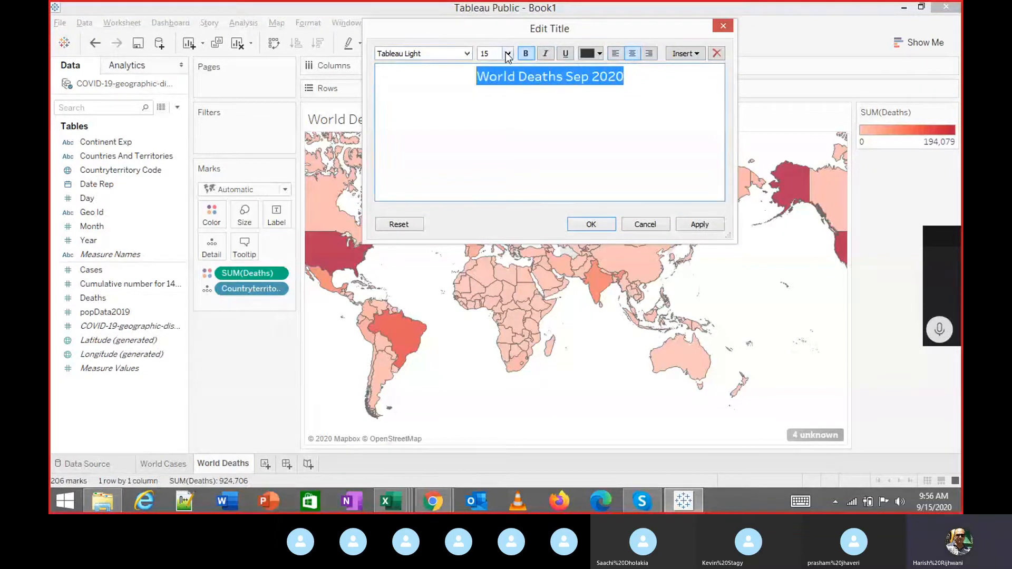
pyautogui.click(507, 53)
pyautogui.click(488, 106)
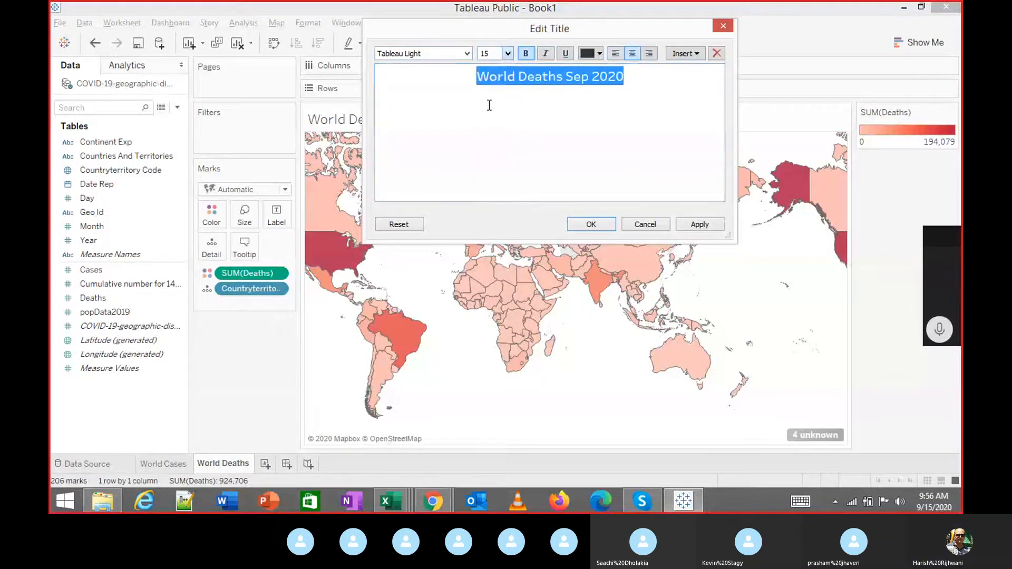
pyautogui.click(699, 225)
pyautogui.click(588, 224)
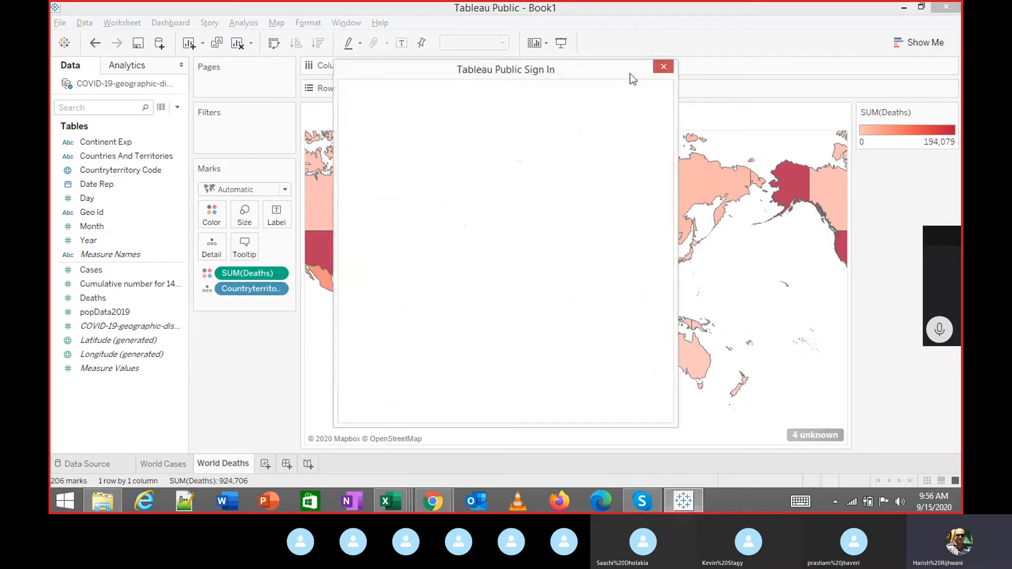
pyautogui.click(666, 69)
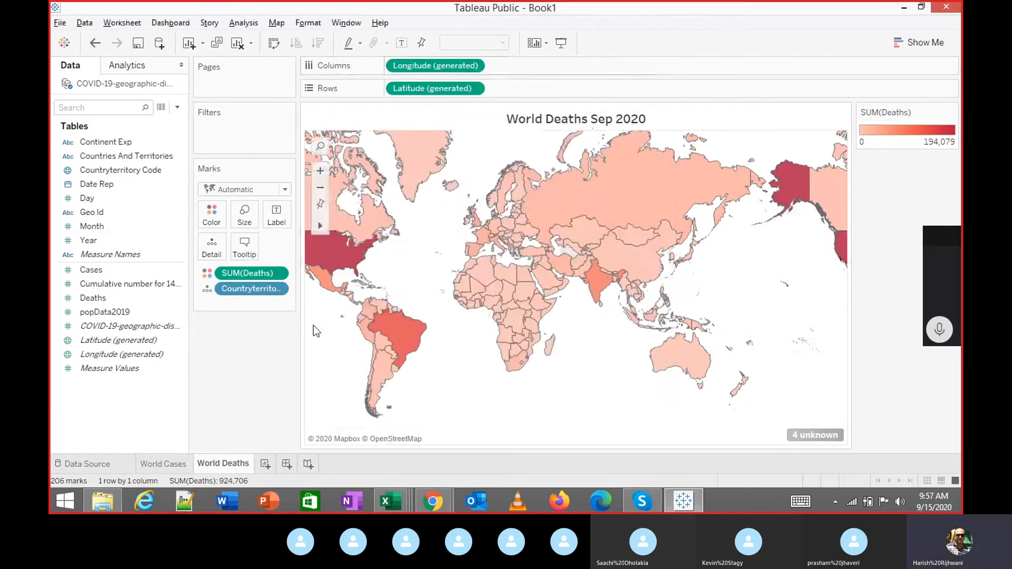
# Flip between the World Cases and World Deaths sheets to compare them.
pyautogui.click(167, 464)
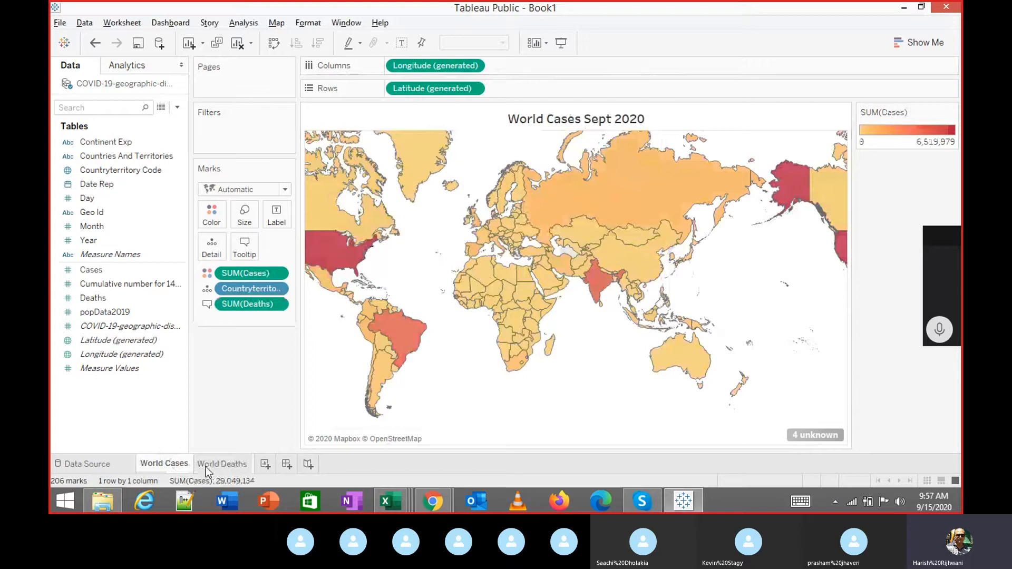
pyautogui.click(206, 466)
pyautogui.click(182, 466)
pyautogui.click(223, 465)
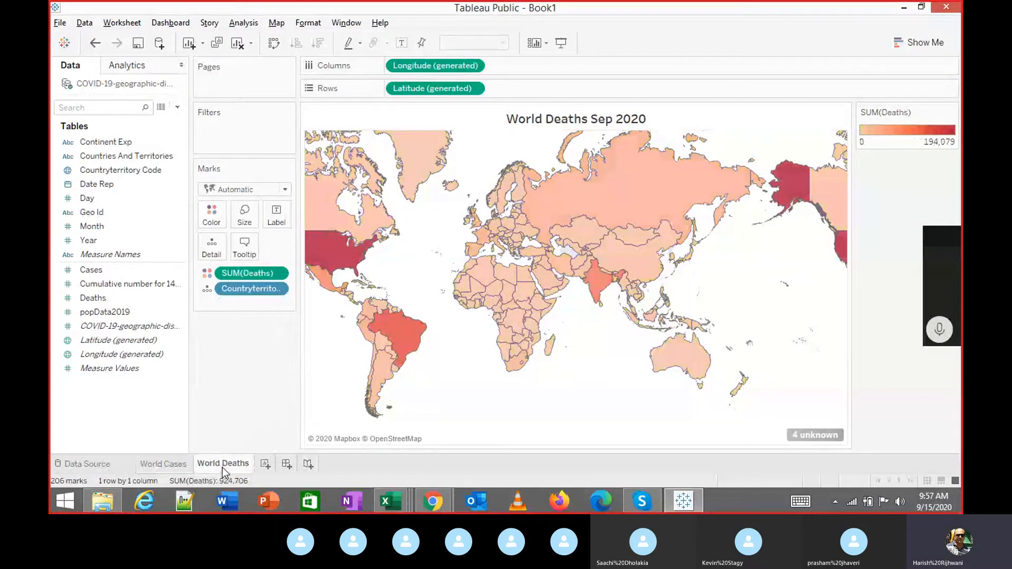
# Add a new worksheet and rename the Sheet 3 tab to 'World Cases + Deaths'.
pyautogui.click(265, 465)
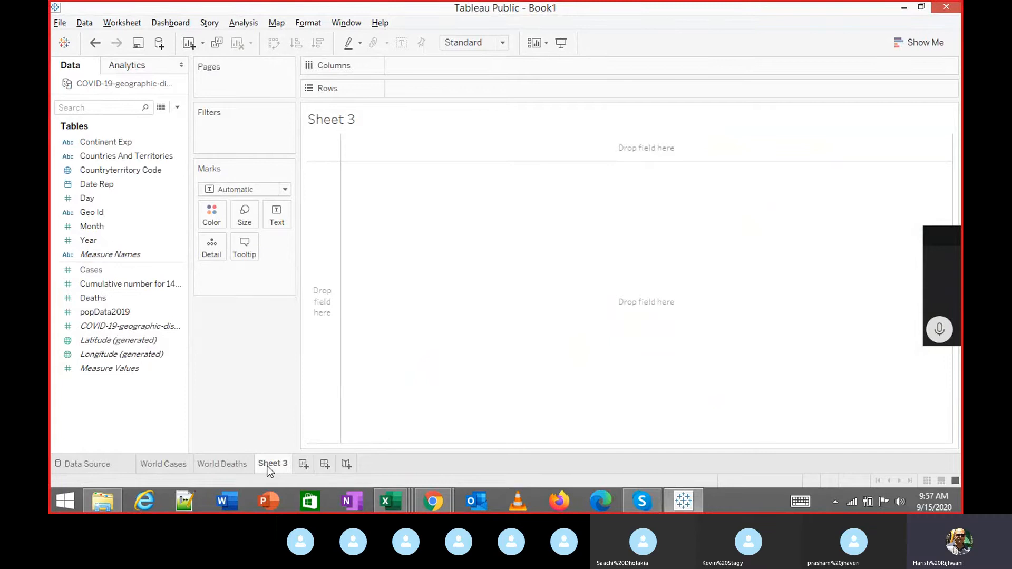
pyautogui.doubleClick(268, 468)
pyautogui.write('Wo')
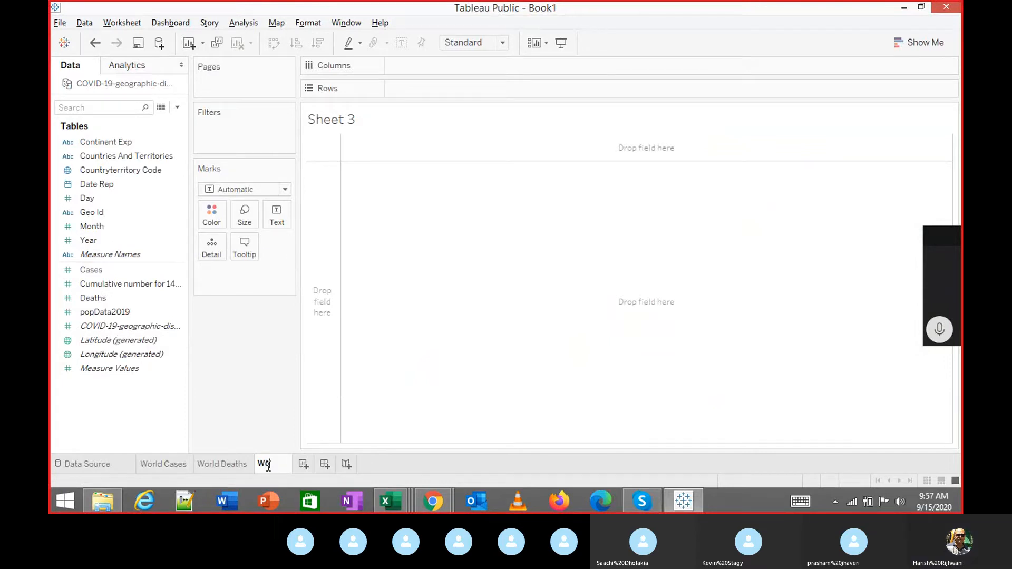
pyautogui.write('rld Ca')
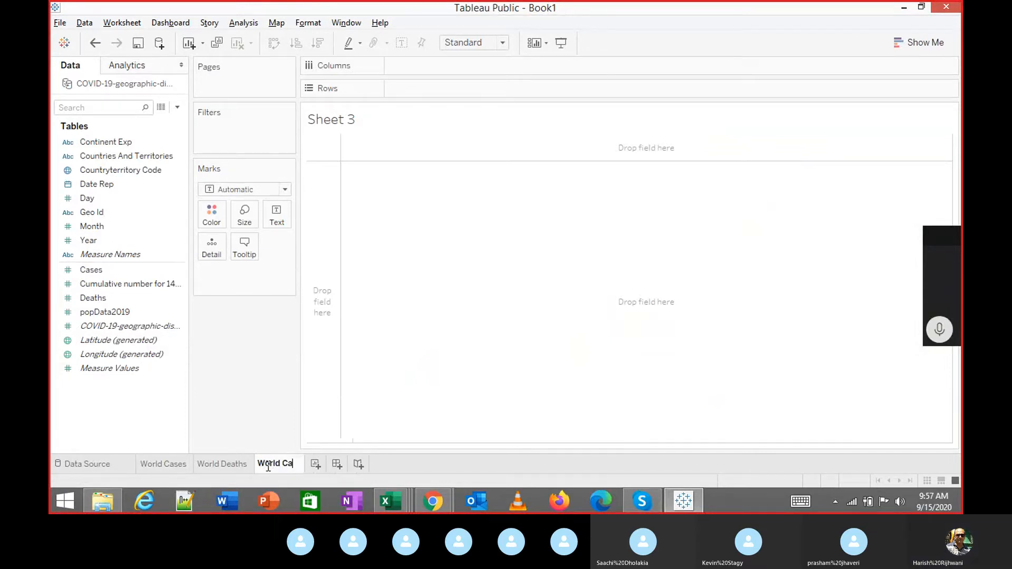
pyautogui.write('ses ')
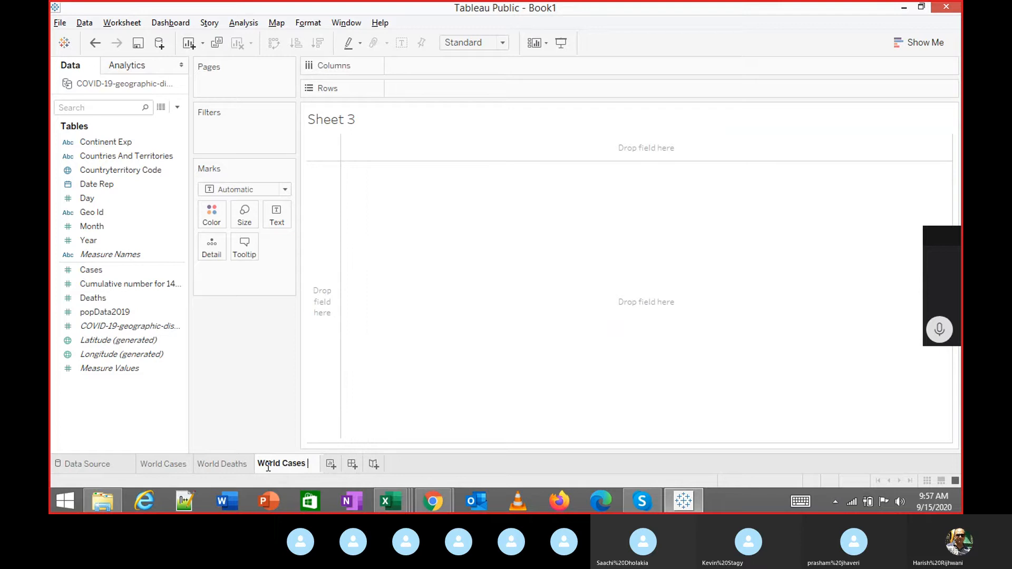
pyautogui.write('_+ Deaths')
pyautogui.press('Return')
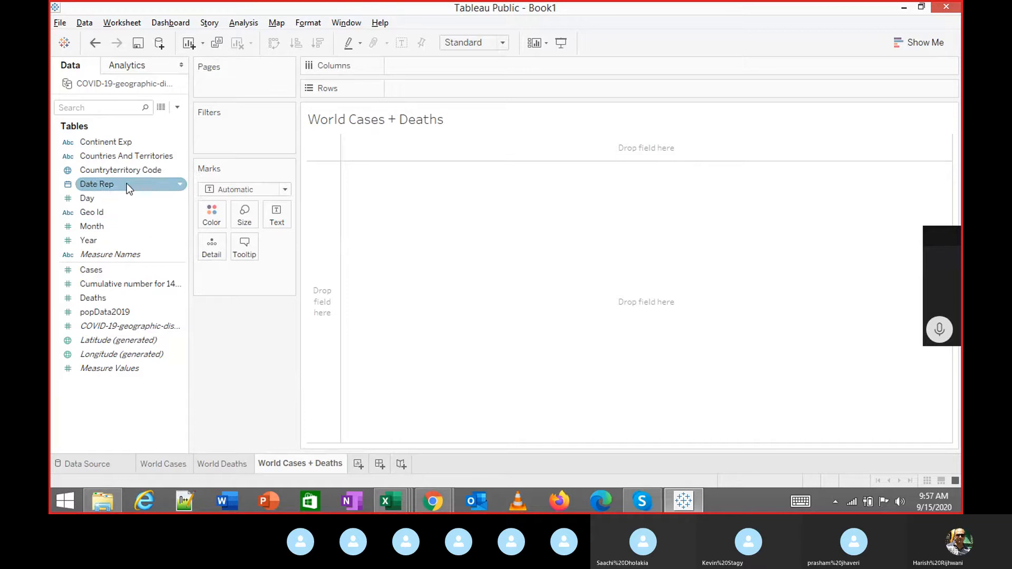
# Map countries by Countryterritory Code, coloured by SUM(Cases) in the Red-Gold palette.
pyautogui.doubleClick(116, 172)
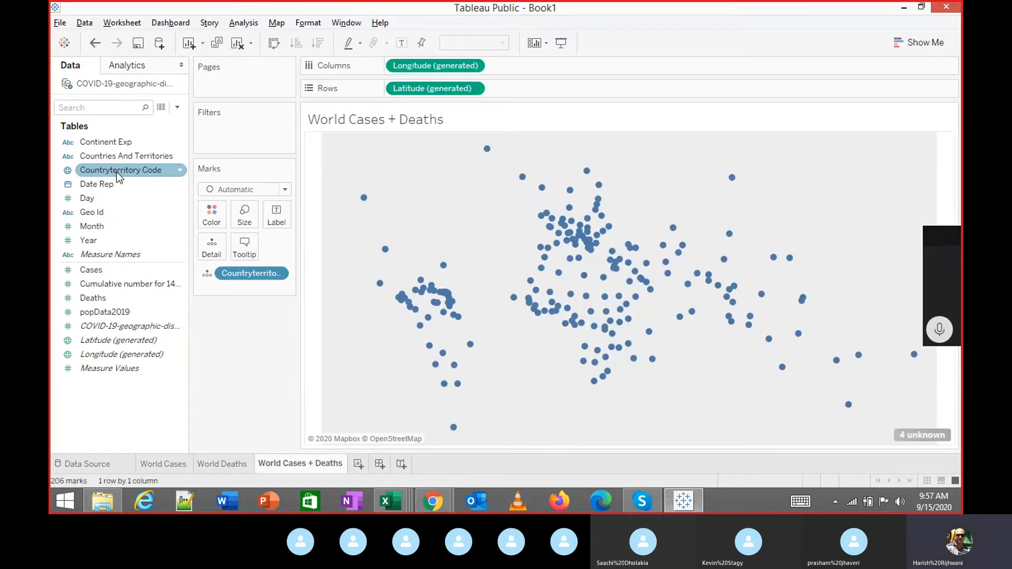
pyautogui.moveTo(103, 272); pyautogui.dragTo(222, 212)
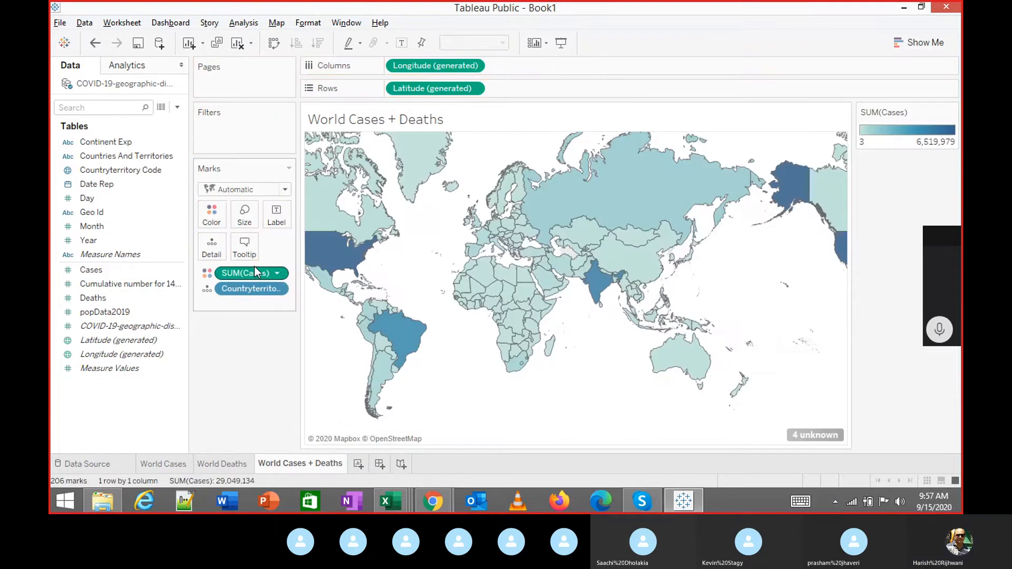
pyautogui.click(223, 224)
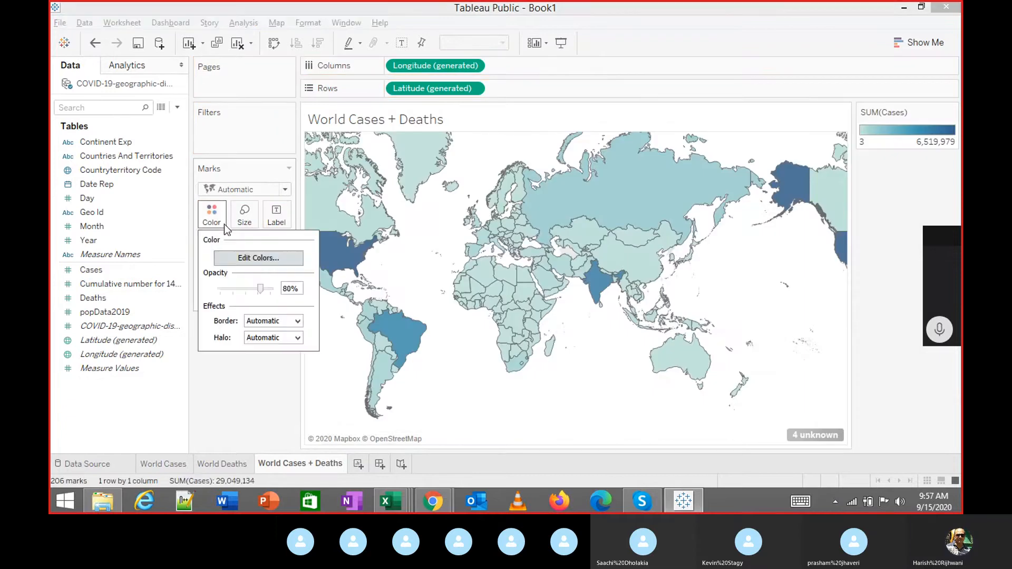
pyautogui.click(256, 258)
pyautogui.click(448, 195)
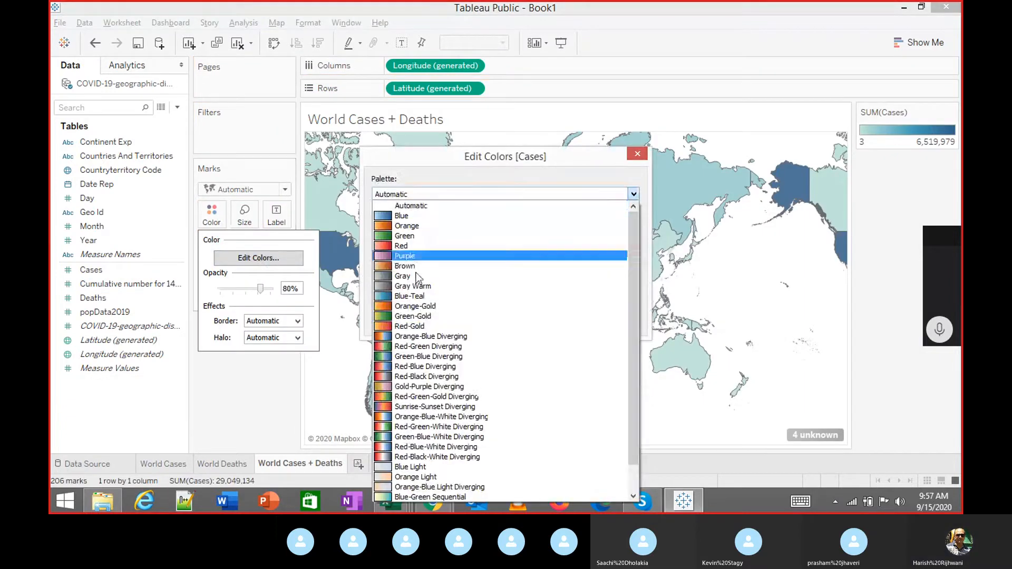
pyautogui.click(419, 326)
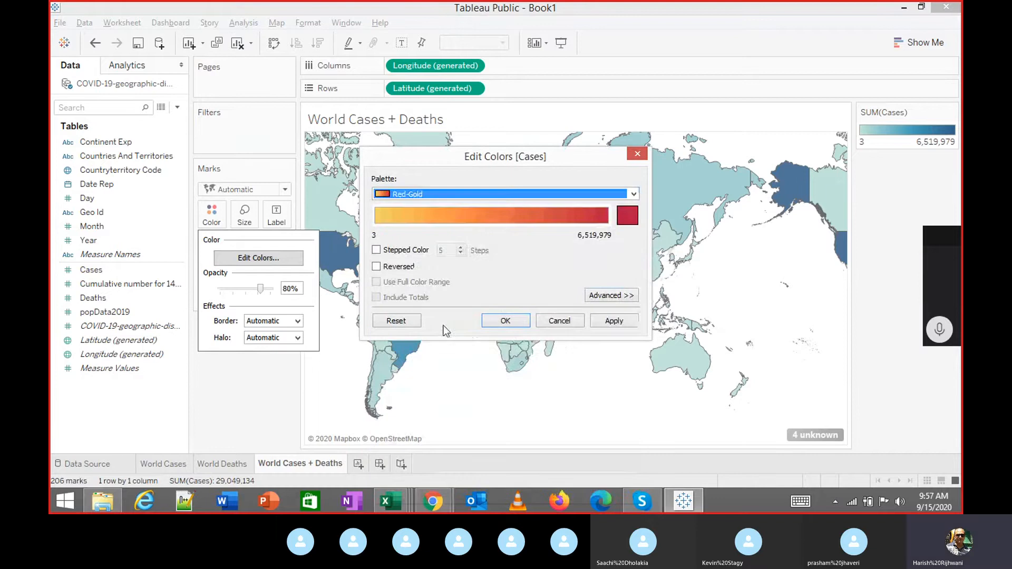
pyautogui.click(612, 322)
pyautogui.click(505, 321)
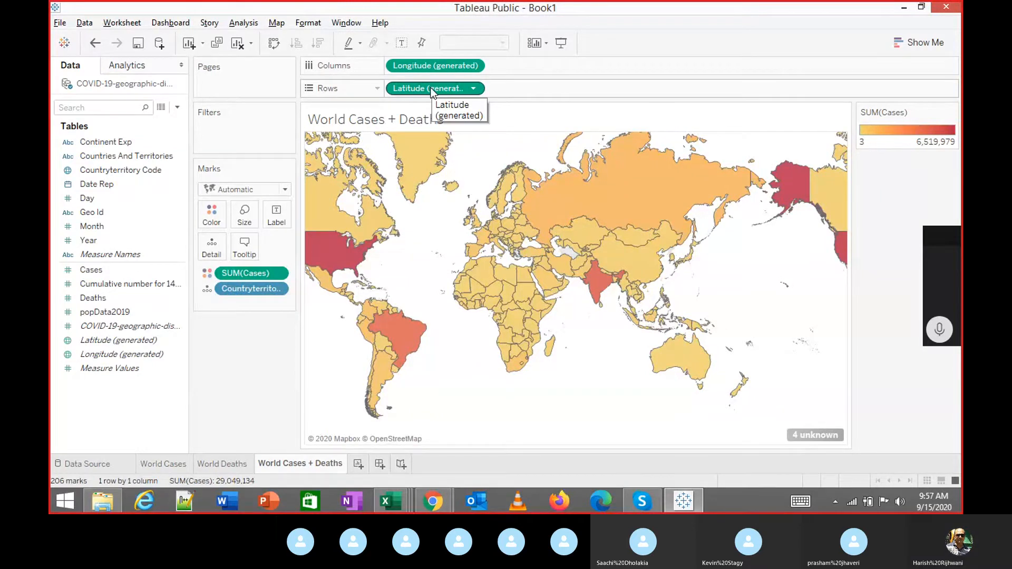
# Try duplicating Latitude on Rows, undo each attempt, and return to the World Deaths sheet.
pyautogui.moveTo(430, 87); pyautogui.dragTo(454, 94)
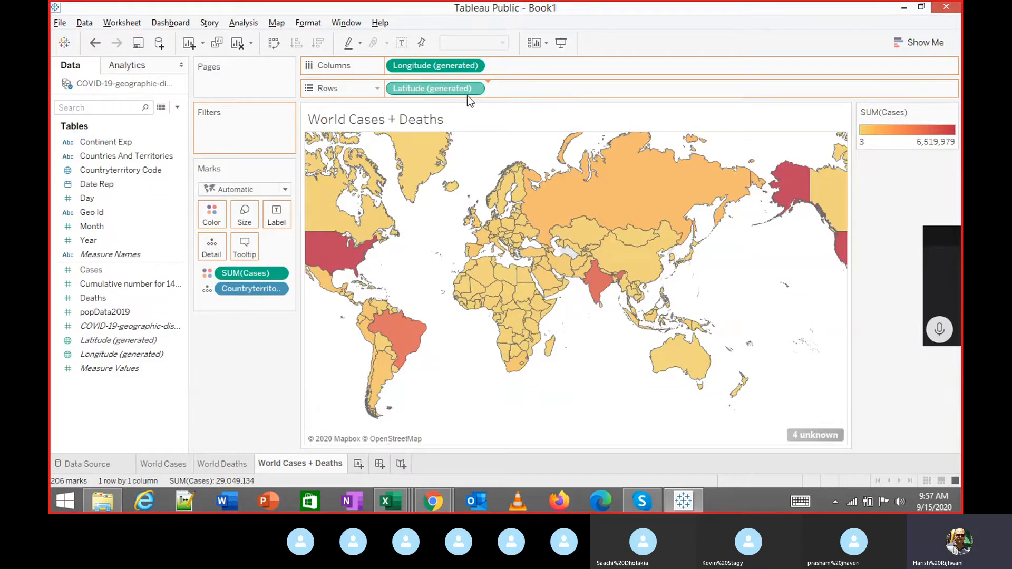
pyautogui.moveTo(467, 95); pyautogui.dragTo(468, 94)
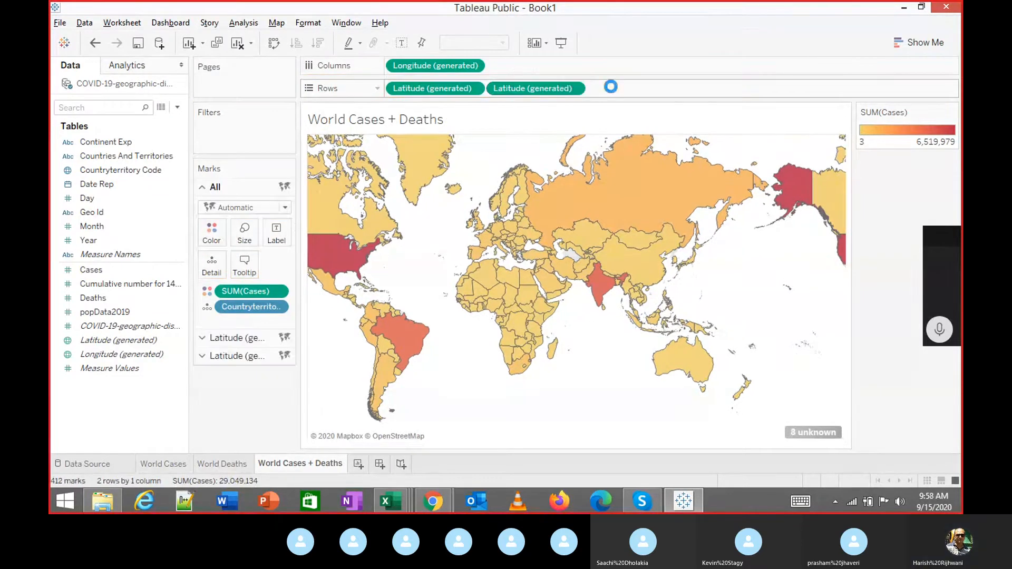
pyautogui.hotkey('ctrl', 'z')
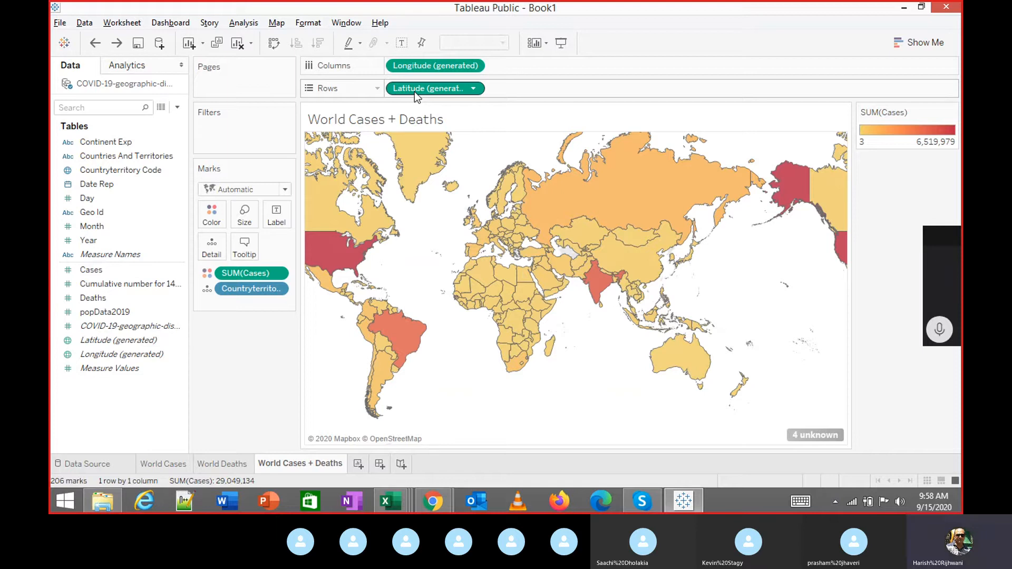
pyautogui.moveTo(415, 92); pyautogui.dragTo(521, 93)
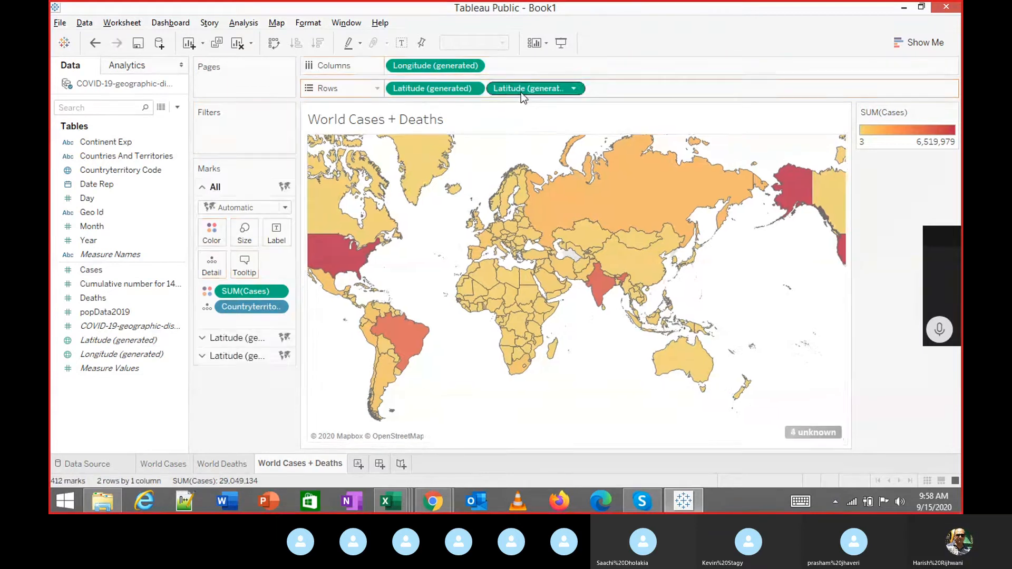
pyautogui.hotkey('ctrl', 'z')
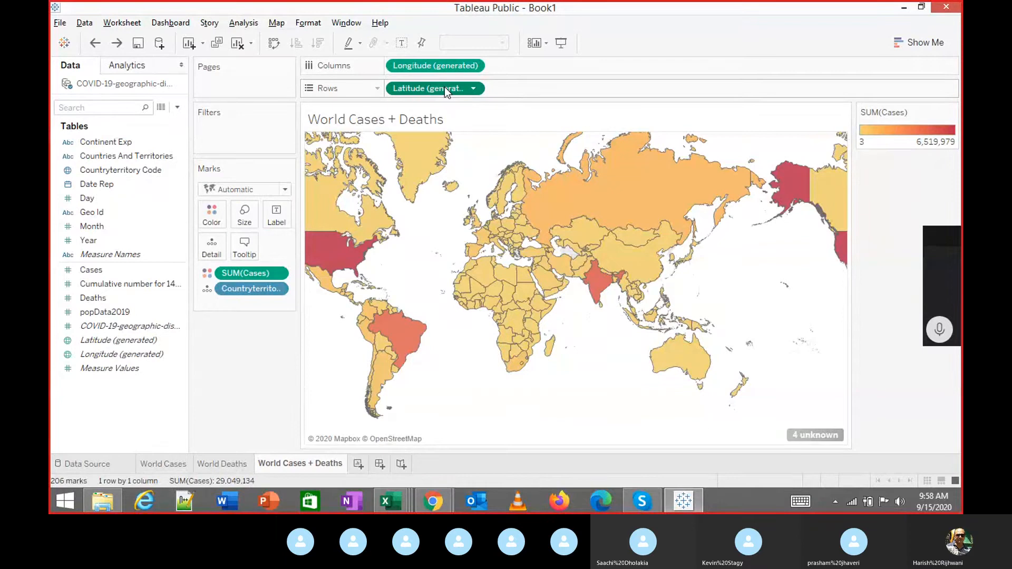
pyautogui.moveTo(446, 91); pyautogui.dragTo(547, 87)
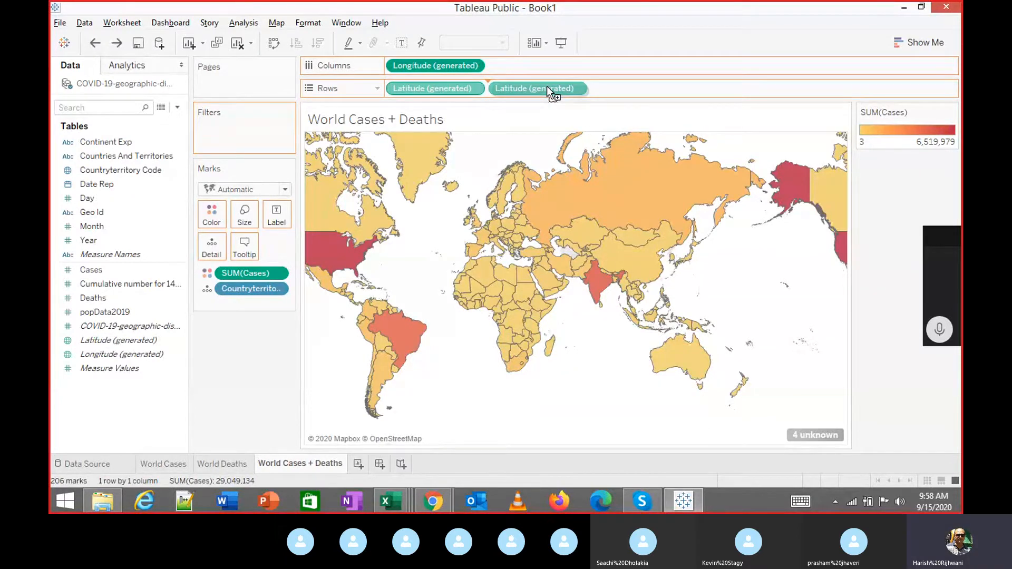
pyautogui.moveTo(546, 86); pyautogui.dragTo(544, 85)
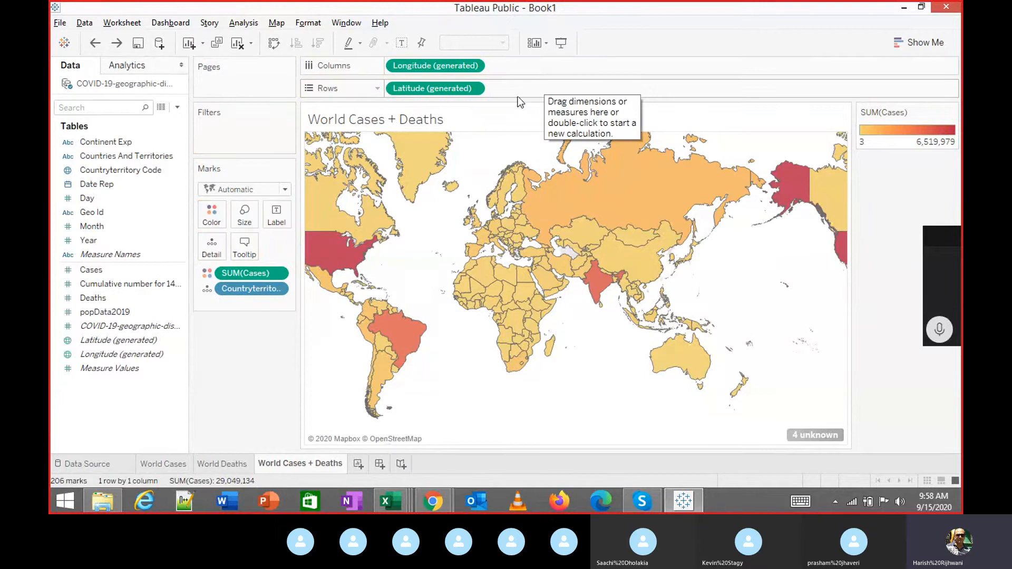
pyautogui.moveTo(447, 90); pyautogui.dragTo(548, 91)
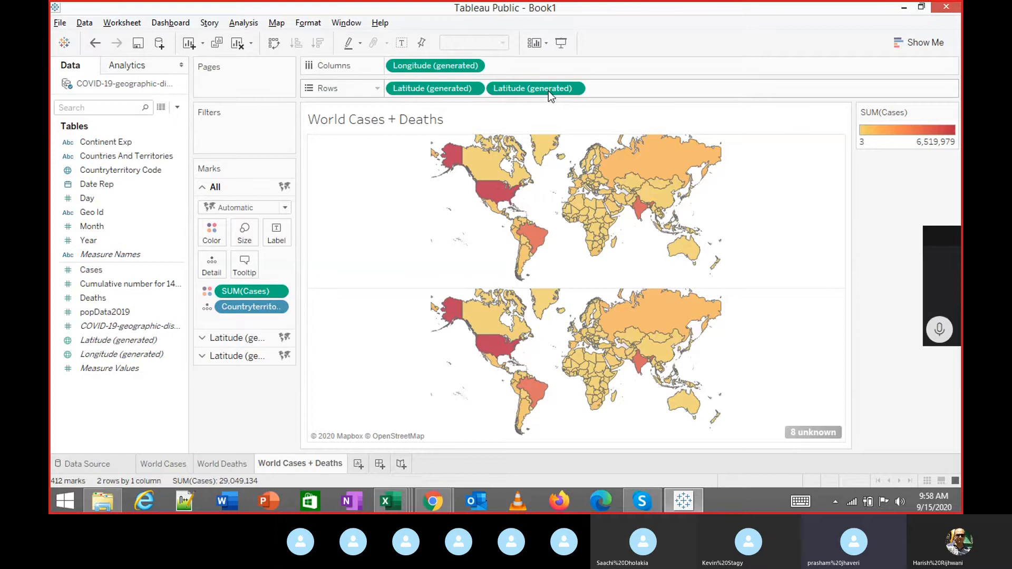
pyautogui.hotkey('ctrl', 'z')
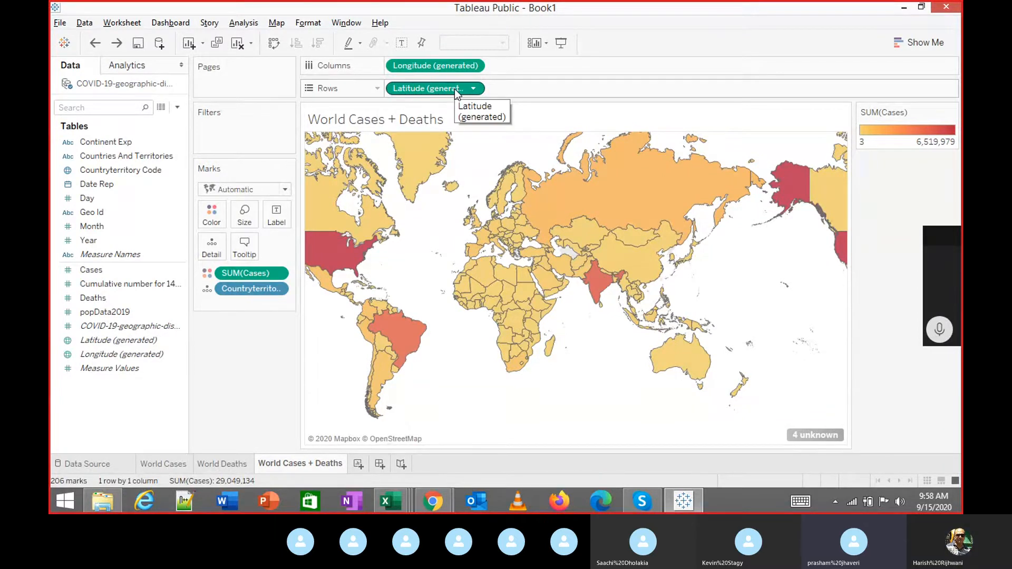
pyautogui.click(234, 465)
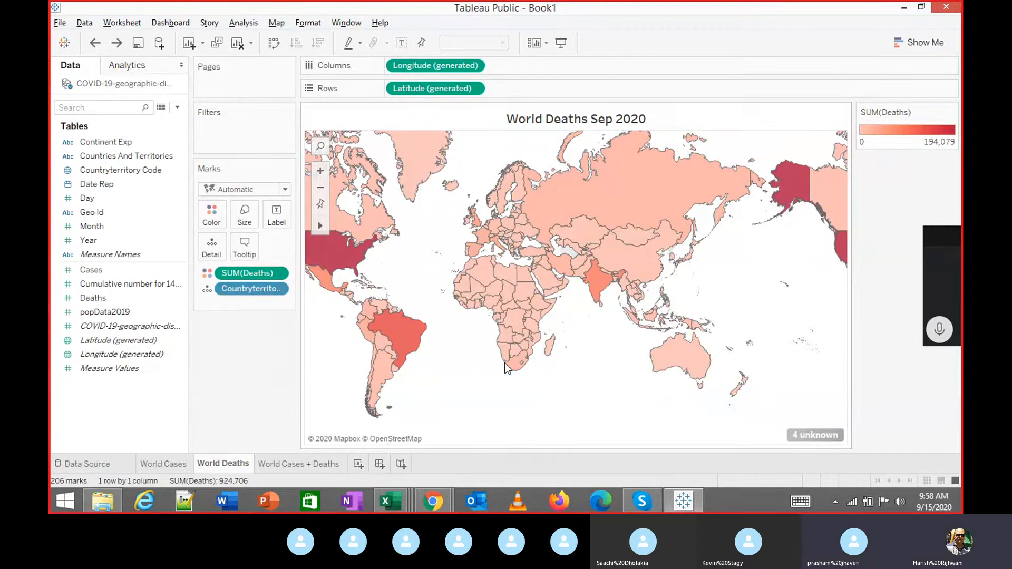
# Duplicate Latitude (generated) on Rows to stack two Red-Gold Cases maps, checking the other sheets.
pyautogui.click(281, 460)
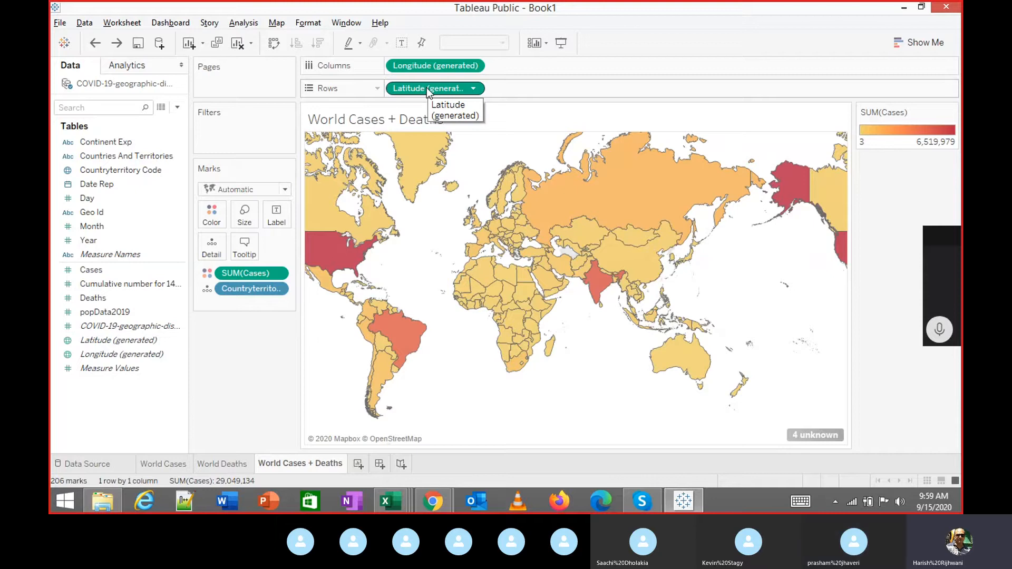
pyautogui.moveTo(429, 91); pyautogui.dragTo(533, 89)
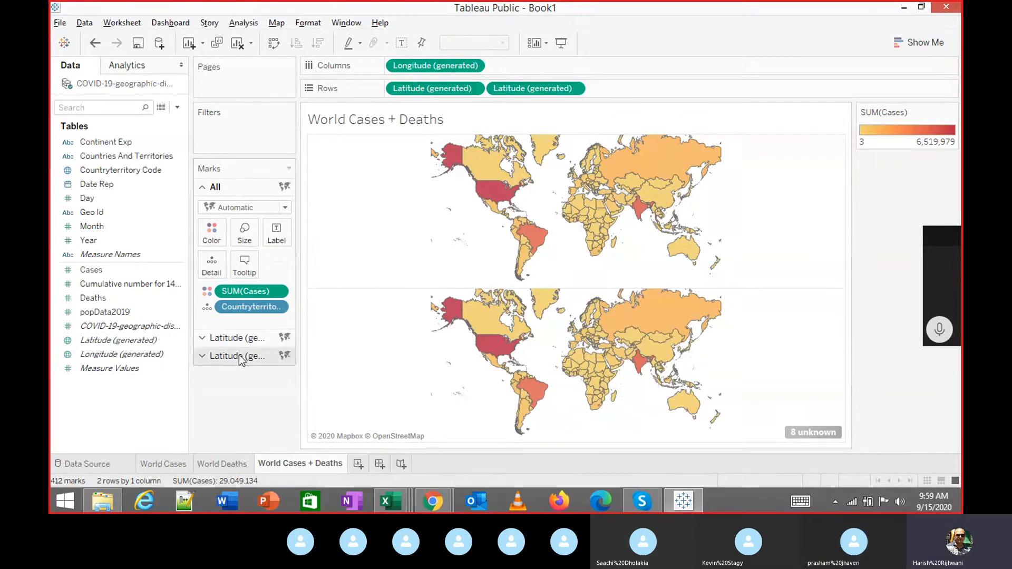
pyautogui.click(163, 464)
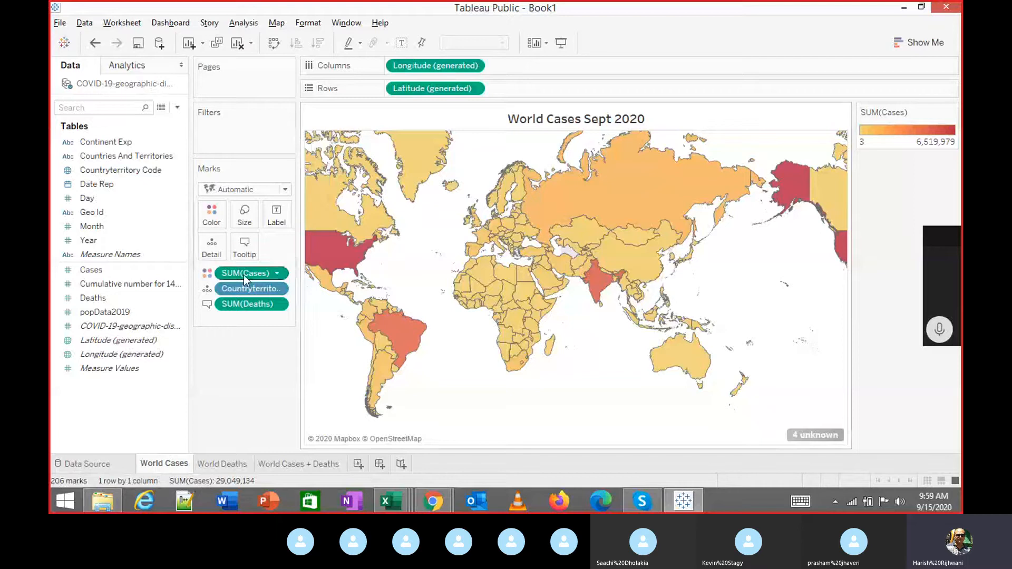
pyautogui.click(228, 463)
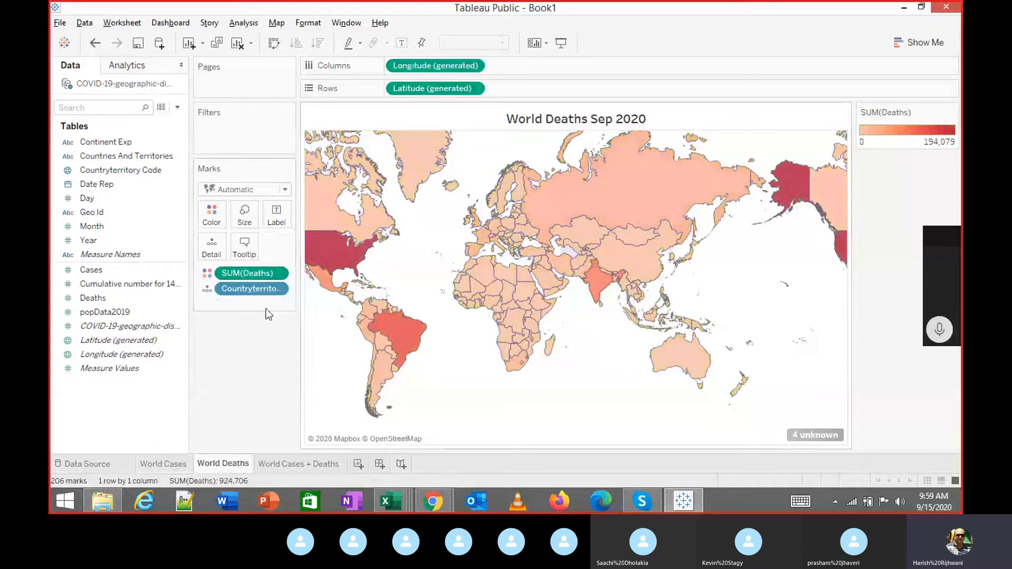
pyautogui.click(286, 463)
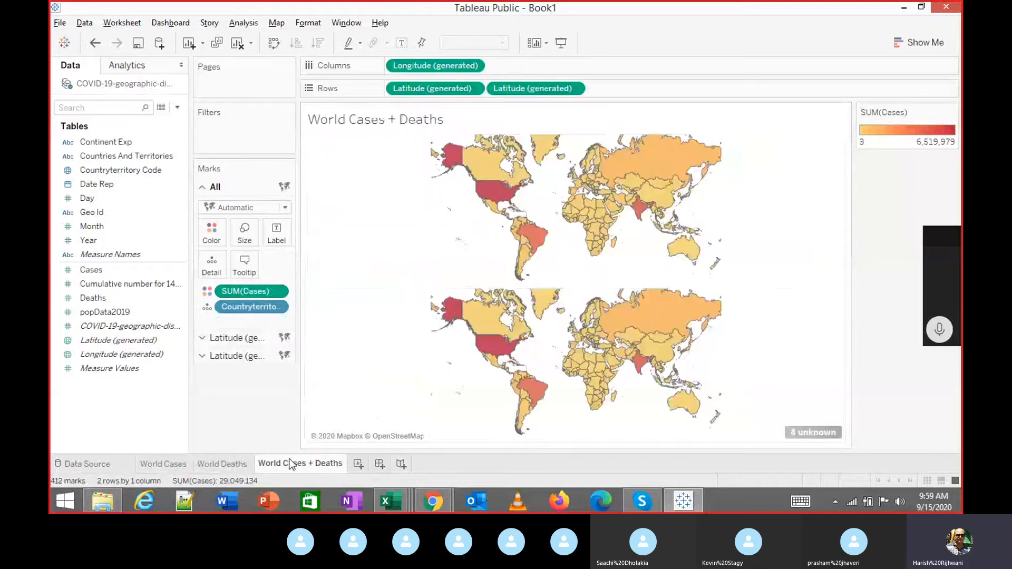
# On the second Latitude marks card, colour the lower map by SUM(Deaths) in blue.
pyautogui.click(213, 338)
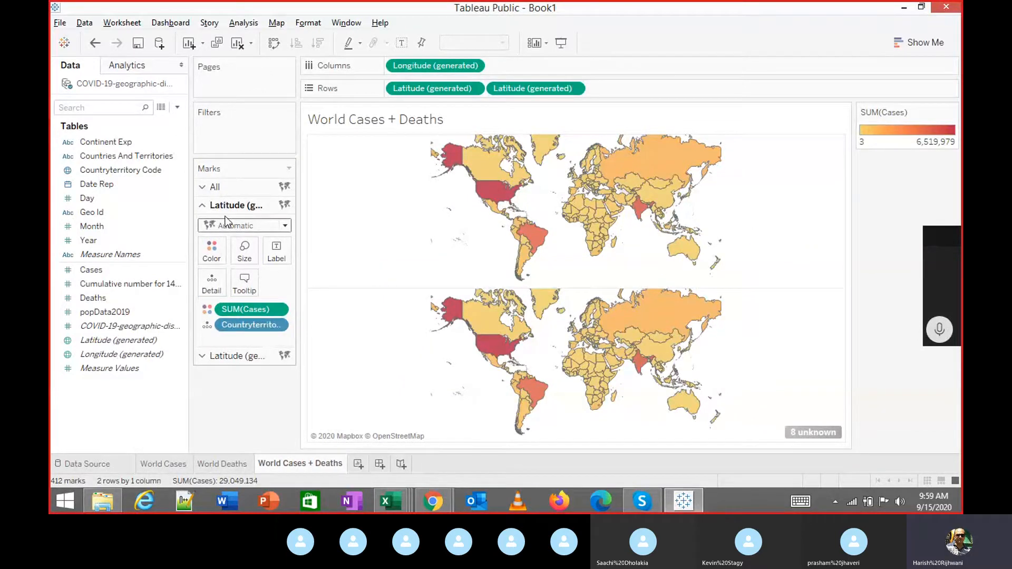
pyautogui.click(235, 356)
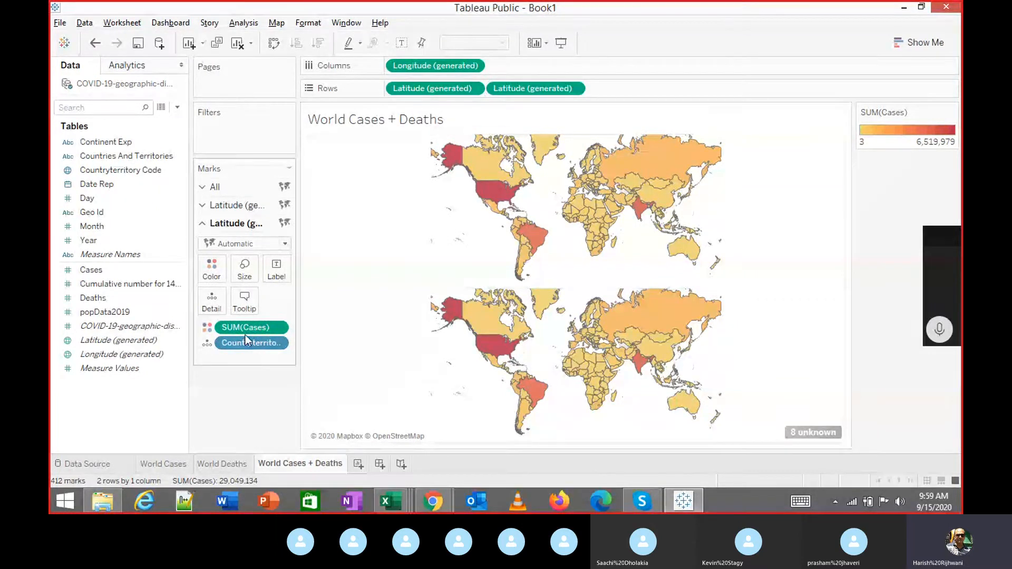
pyautogui.moveTo(98, 298); pyautogui.dragTo(207, 271)
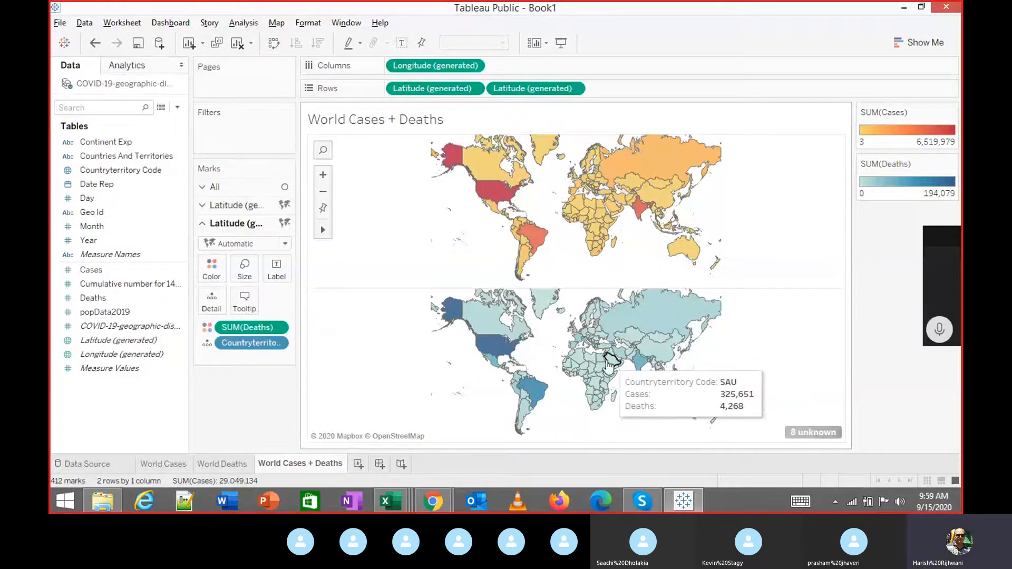
pyautogui.hotkey('ctrl', 'z')
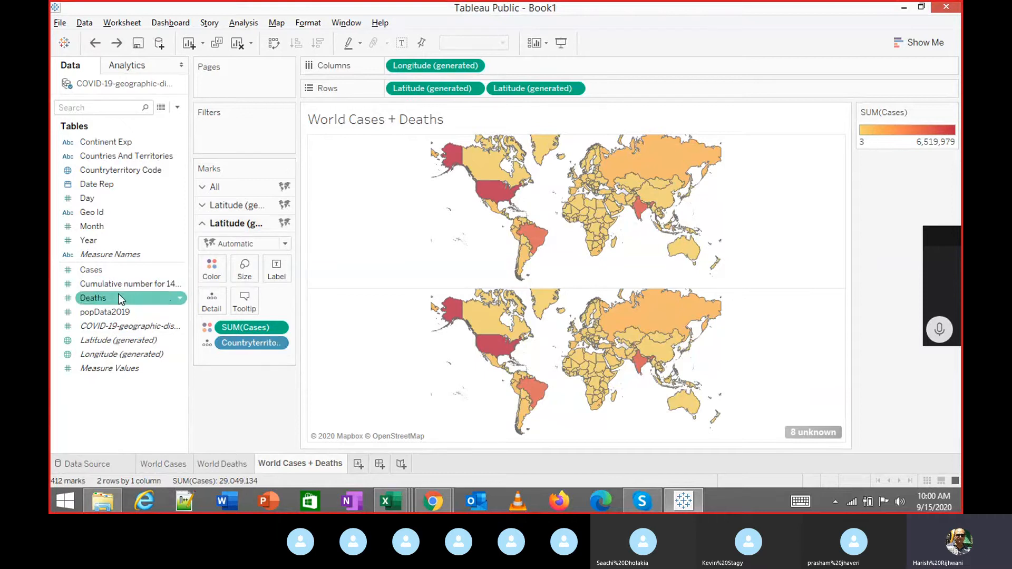
pyautogui.moveTo(118, 293); pyautogui.dragTo(210, 272)
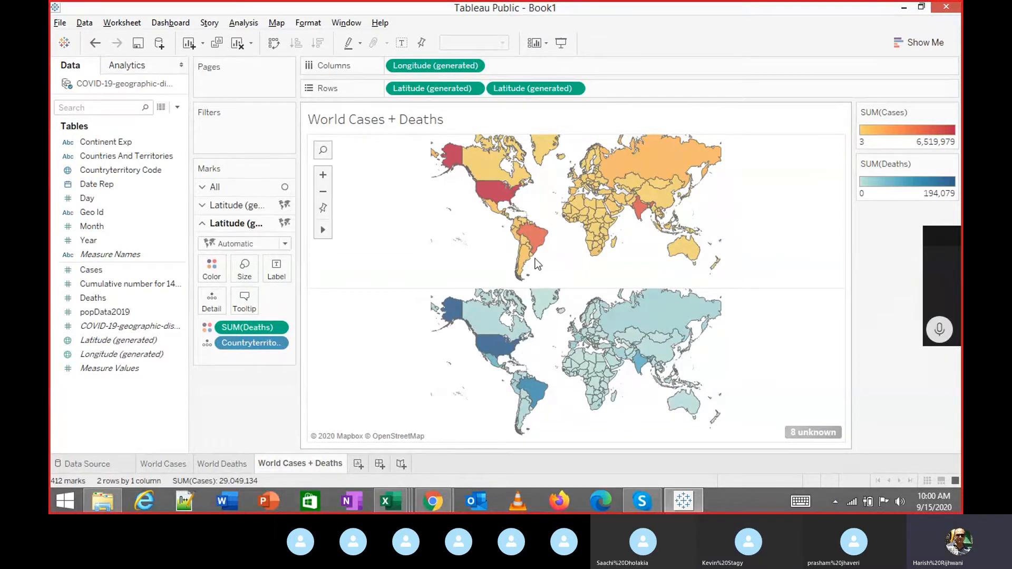
# Set the second Latitude pill to Dual Axis, overlaying the Deaths map on the Cases map.
pyautogui.click(573, 88)
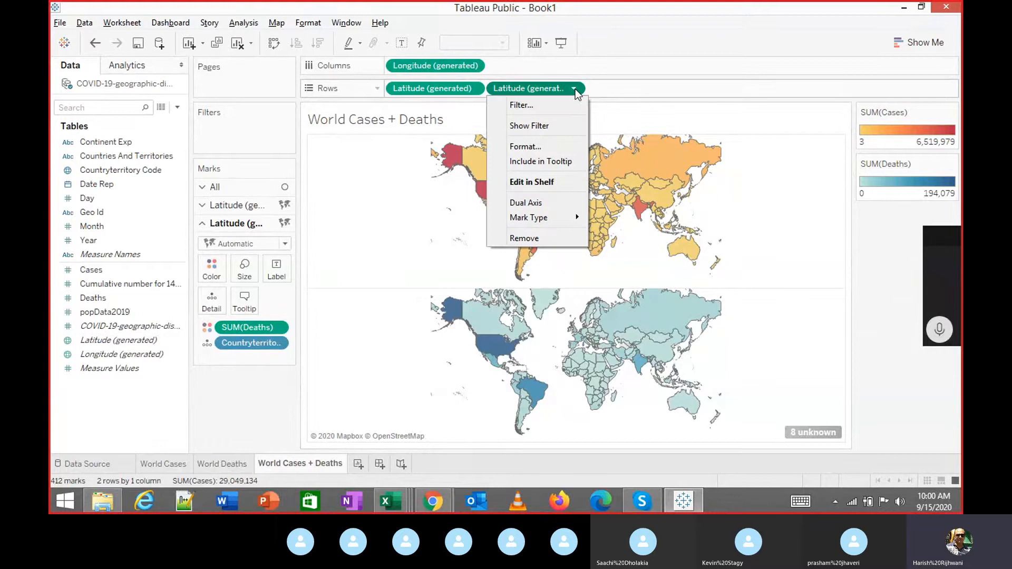
pyautogui.click(599, 89)
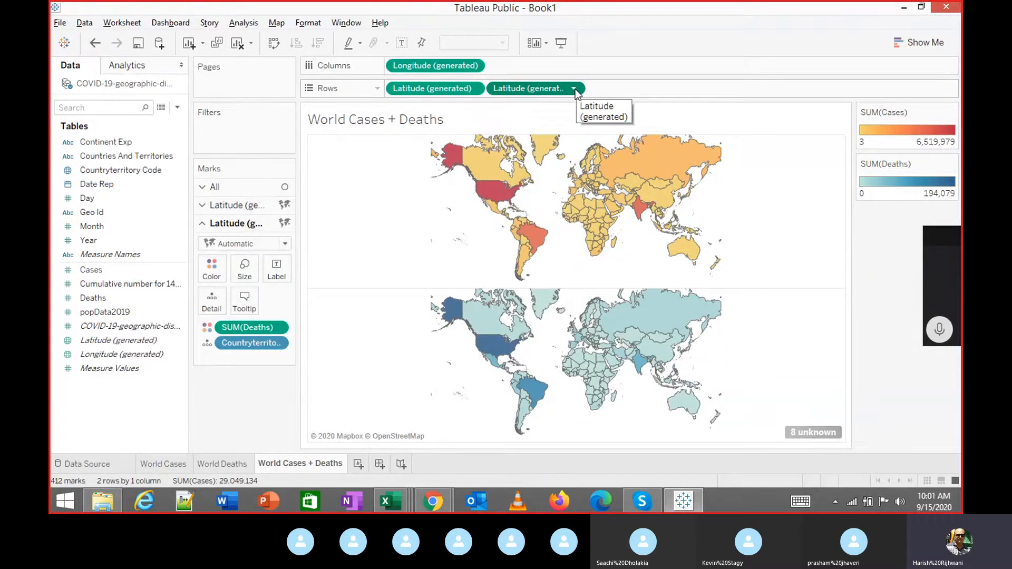
pyautogui.click(574, 89)
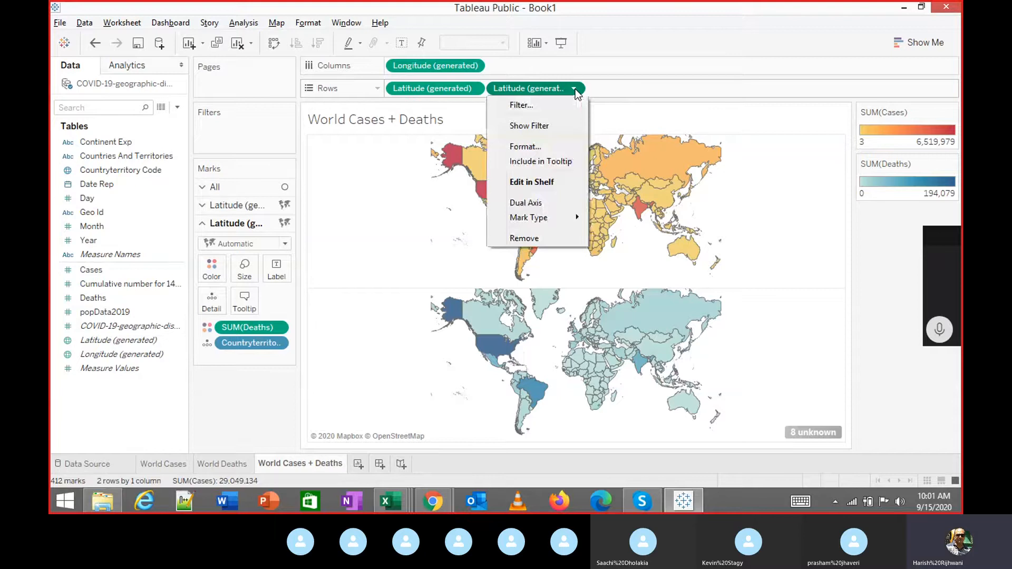
pyautogui.click(544, 200)
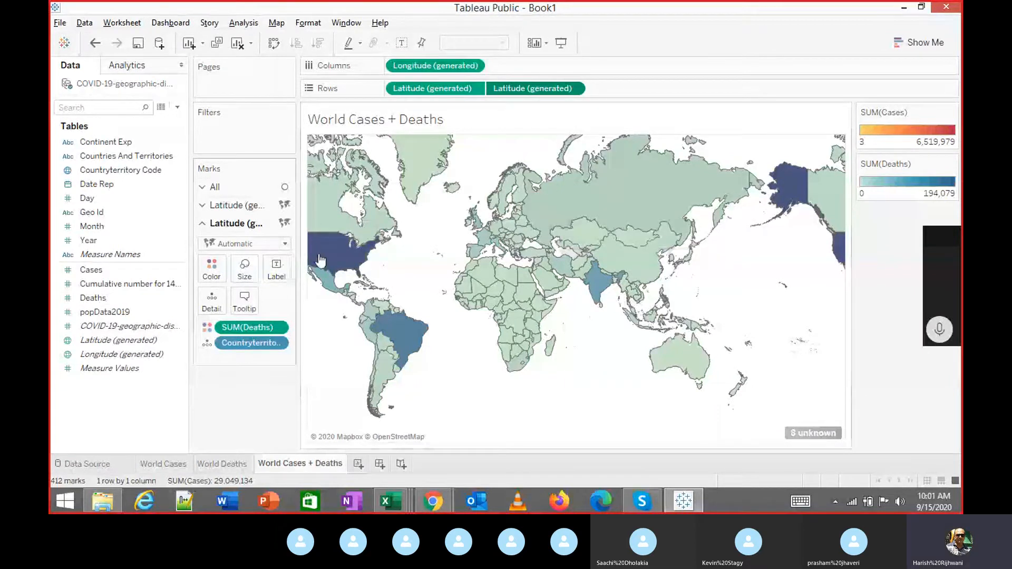
pyautogui.moveTo(328, 256)
pyautogui.hotkey('ctrl', 'z')
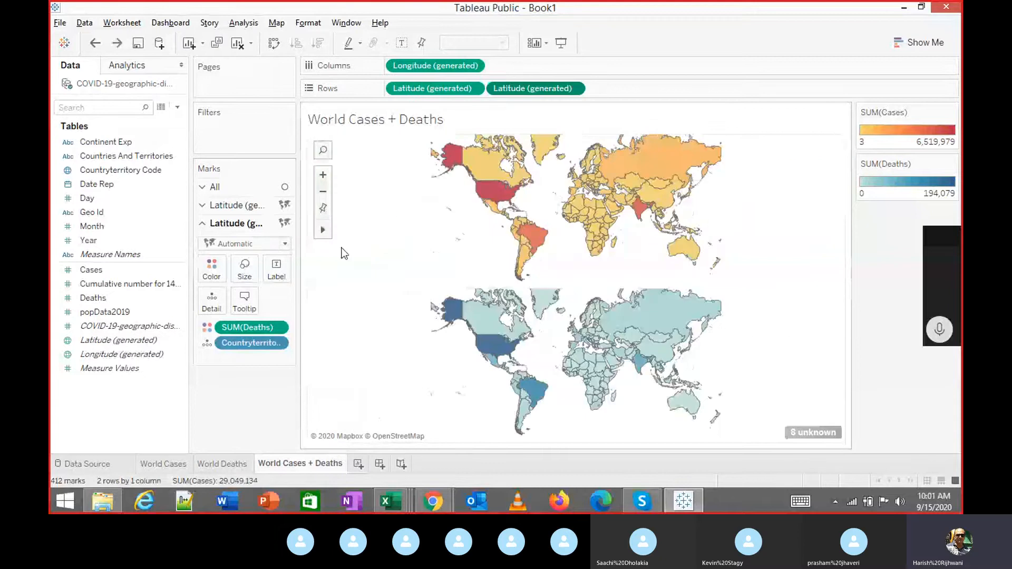
pyautogui.click(573, 88)
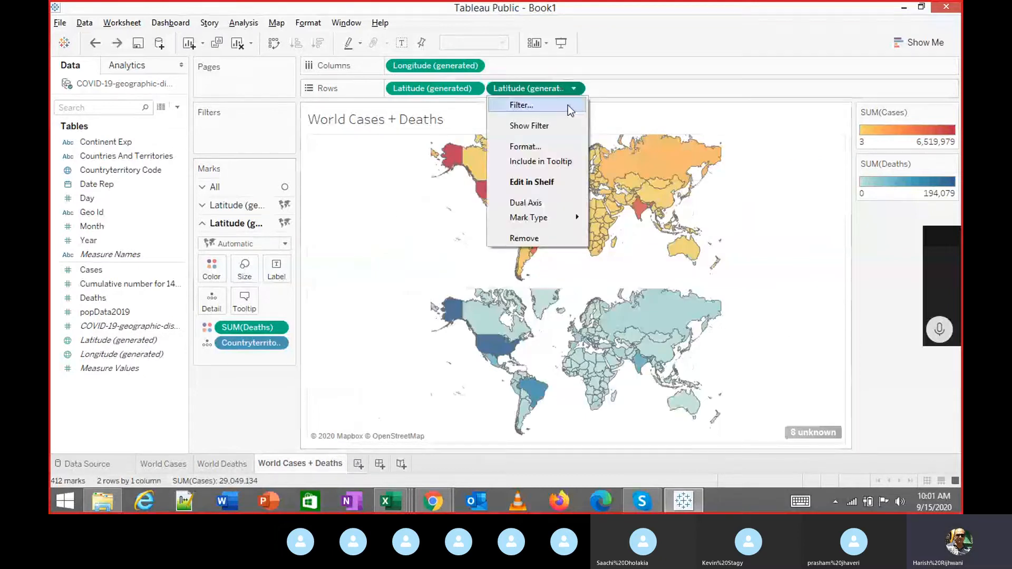
pyautogui.click(528, 203)
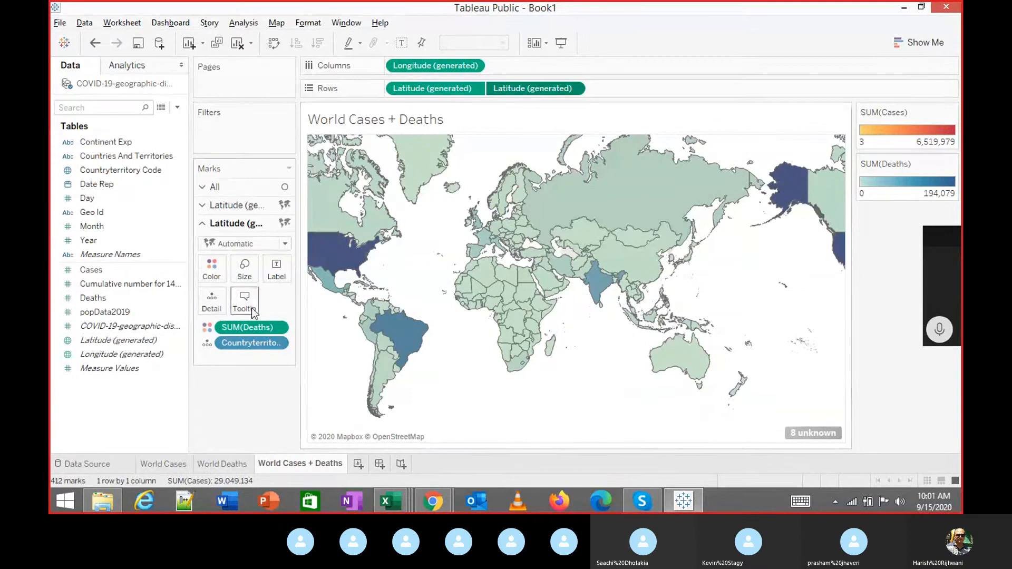
# Lower the Deaths layer's colour opacity to 31%.
pyautogui.click(220, 280)
pyautogui.moveTo(264, 343); pyautogui.dragTo(246, 349)
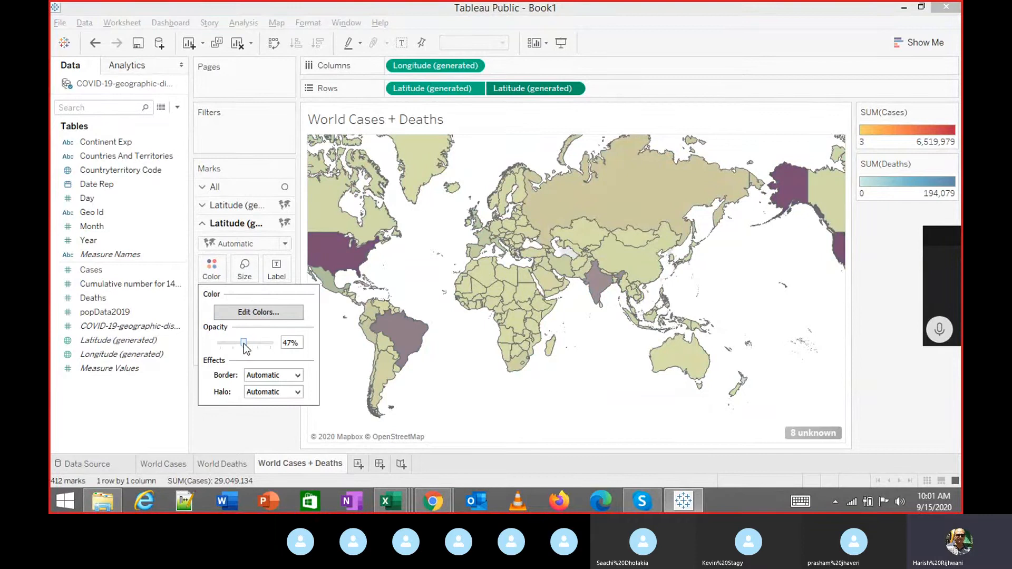
pyautogui.moveTo(246, 349); pyautogui.dragTo(237, 349)
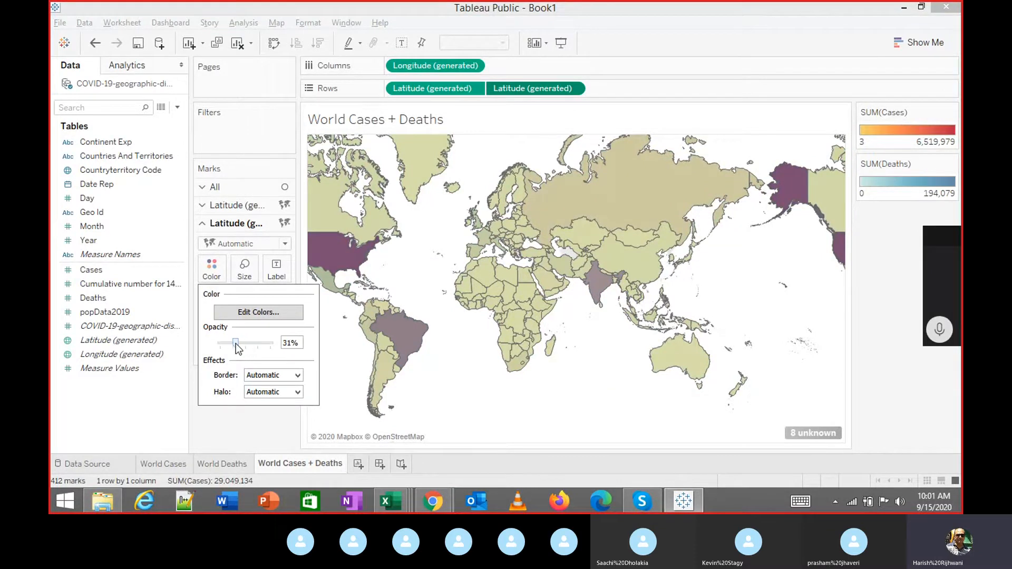
pyautogui.click(233, 411)
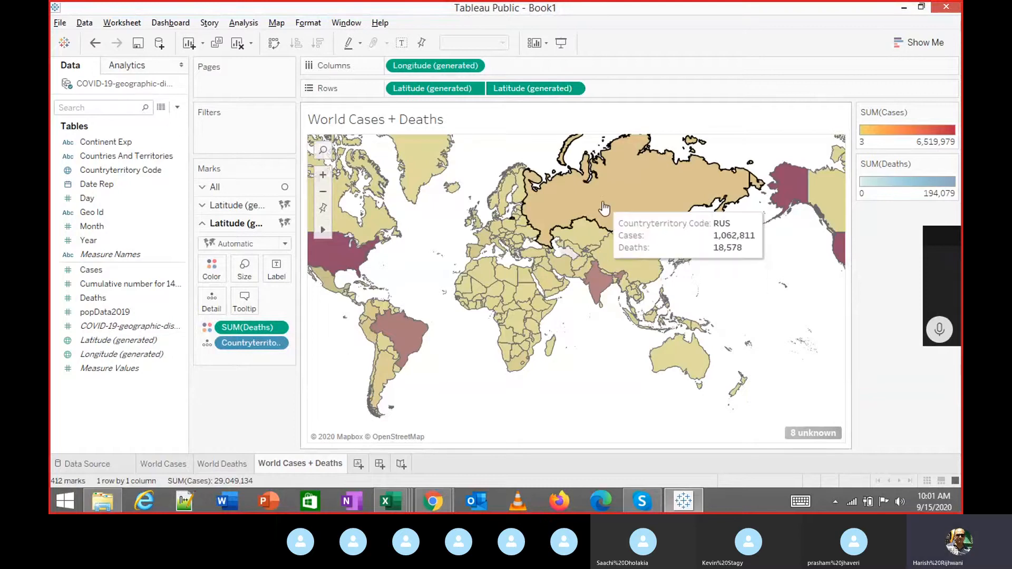
pyautogui.moveTo(625, 247)
pyautogui.moveTo(603, 289)
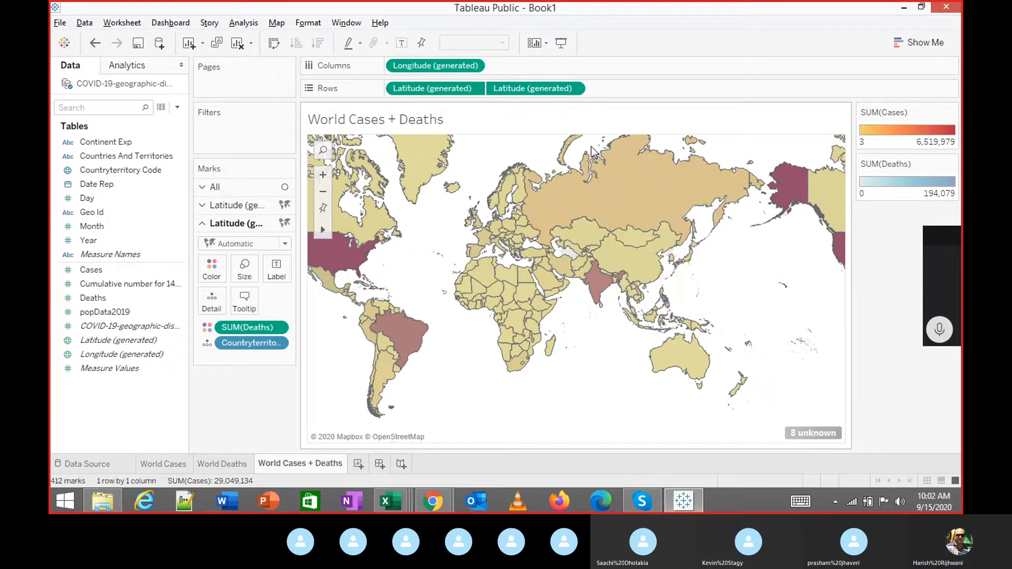
# Change the second Latitude layer's mark type from Filled Map to Circle.
pyautogui.click(573, 88)
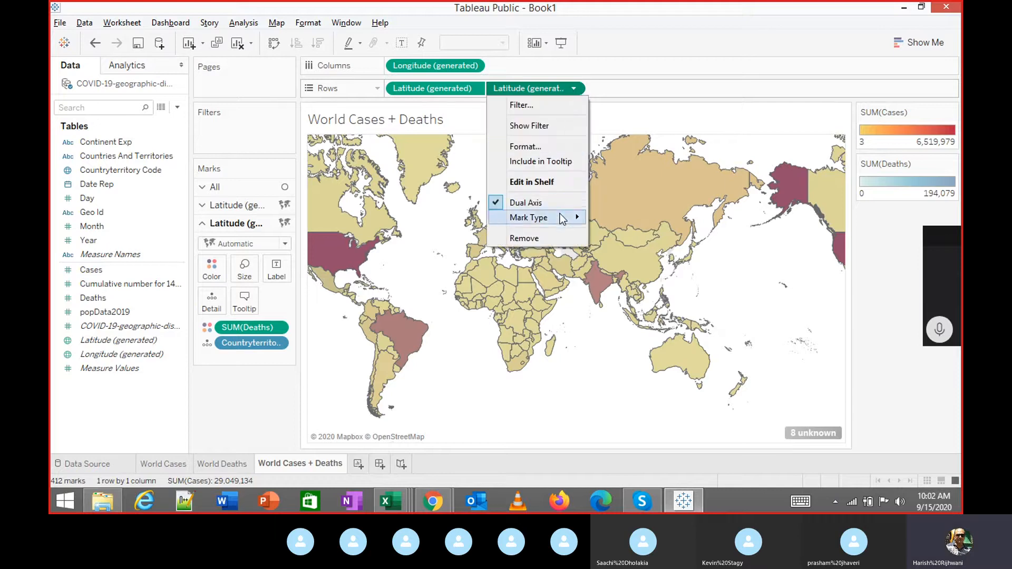
pyautogui.moveTo(556, 218)
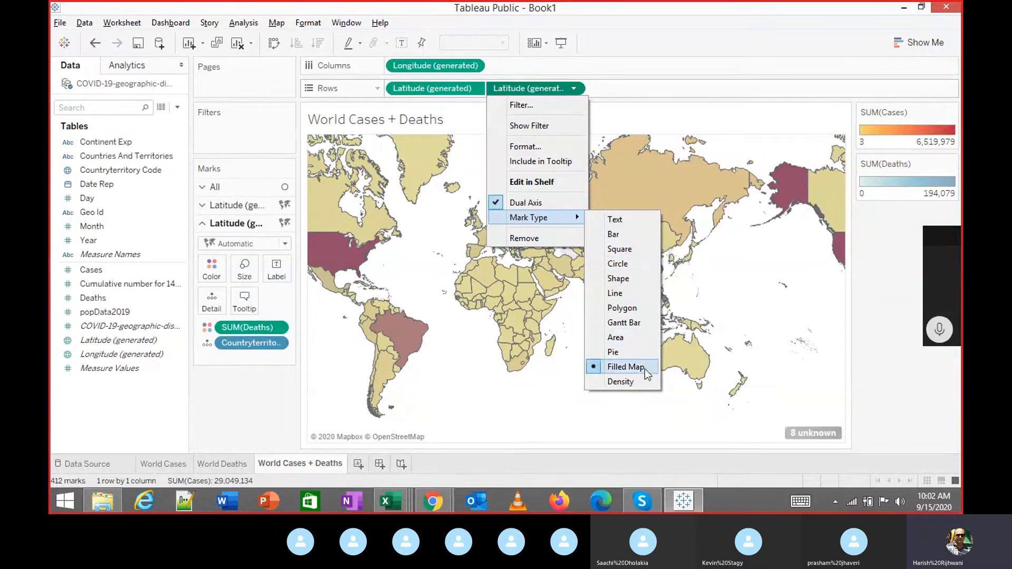
pyautogui.click(632, 266)
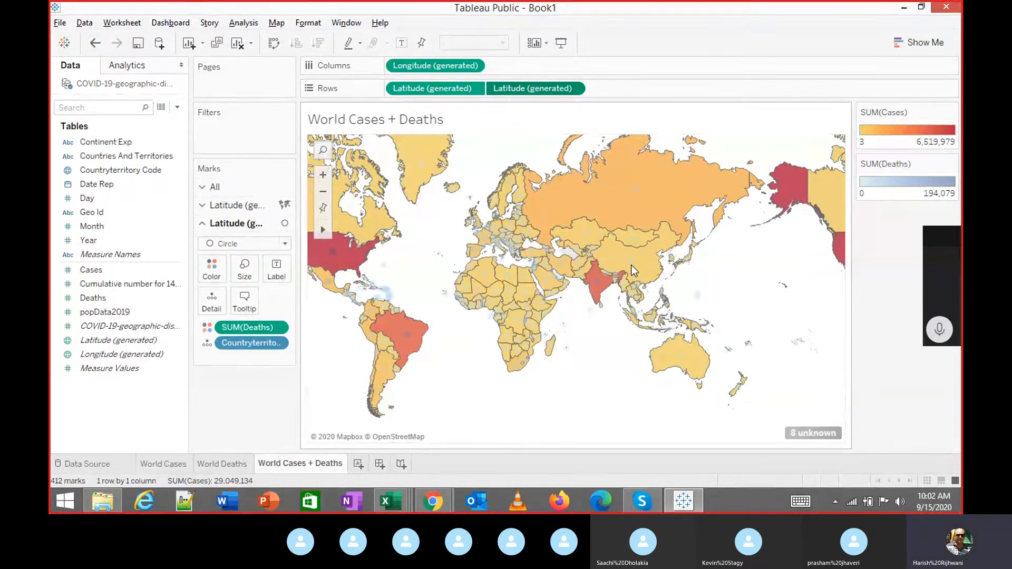
# Raise the Deaths circle opacity to 67% and apply the Red palette.
pyautogui.click(211, 274)
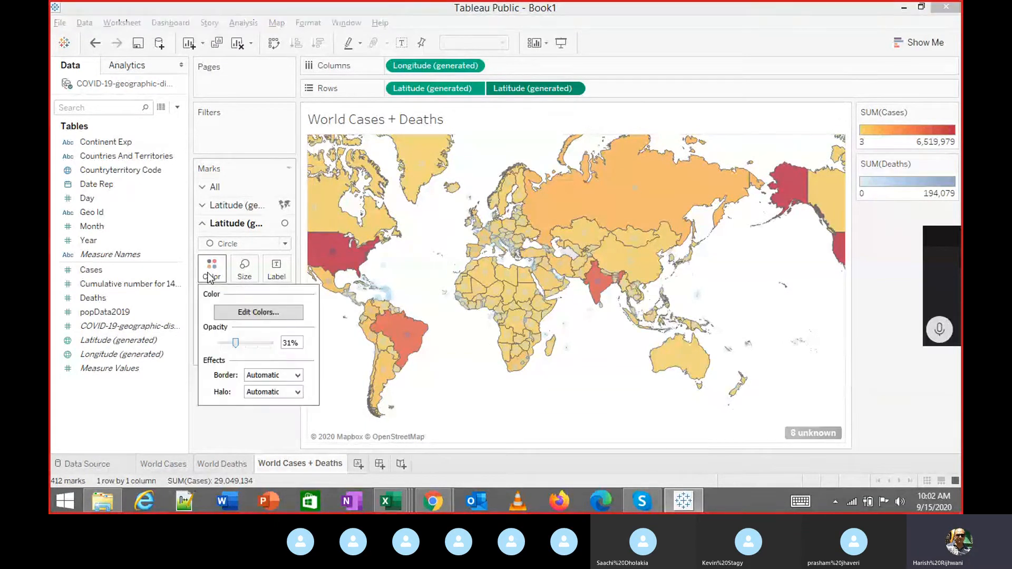
pyautogui.click(255, 343)
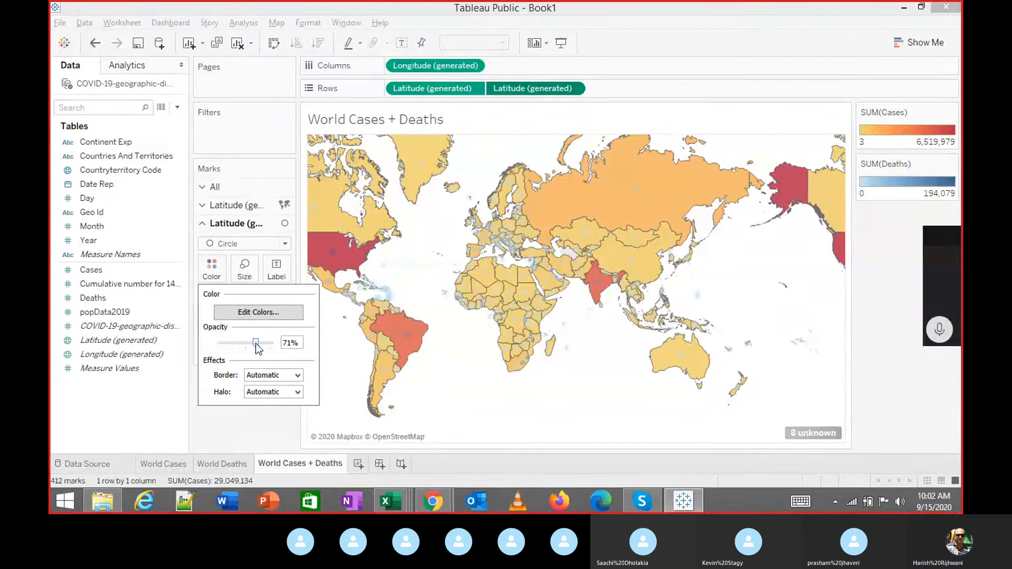
pyautogui.moveTo(256, 343); pyautogui.dragTo(253, 343)
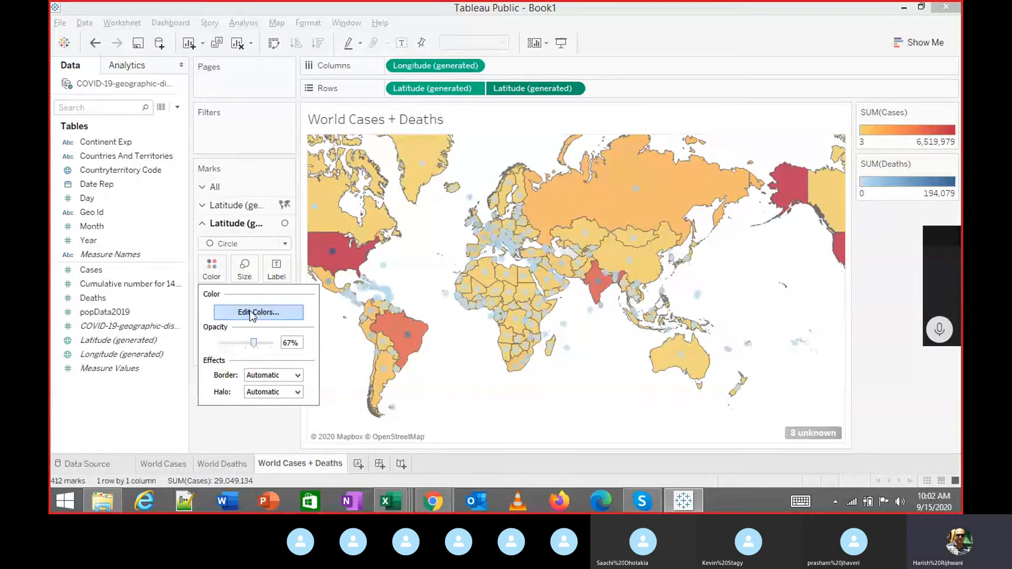
pyautogui.click(258, 312)
pyautogui.click(509, 195)
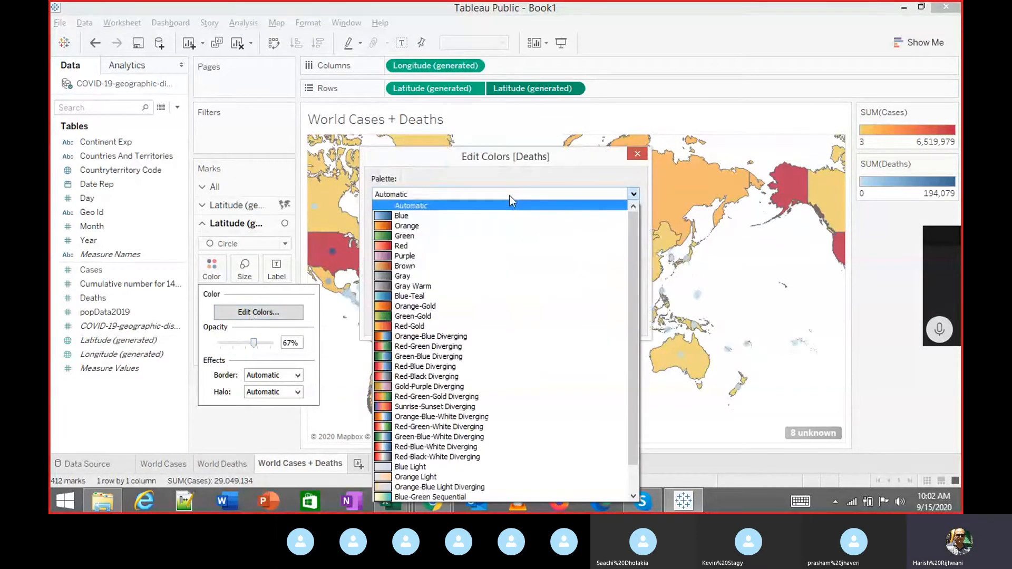
pyautogui.click(421, 246)
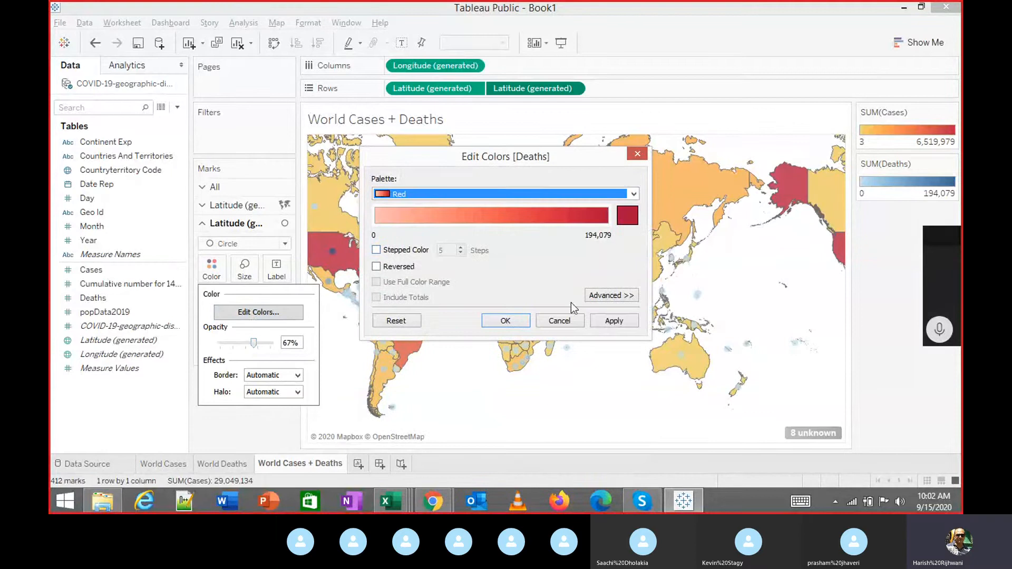
pyautogui.click(603, 320)
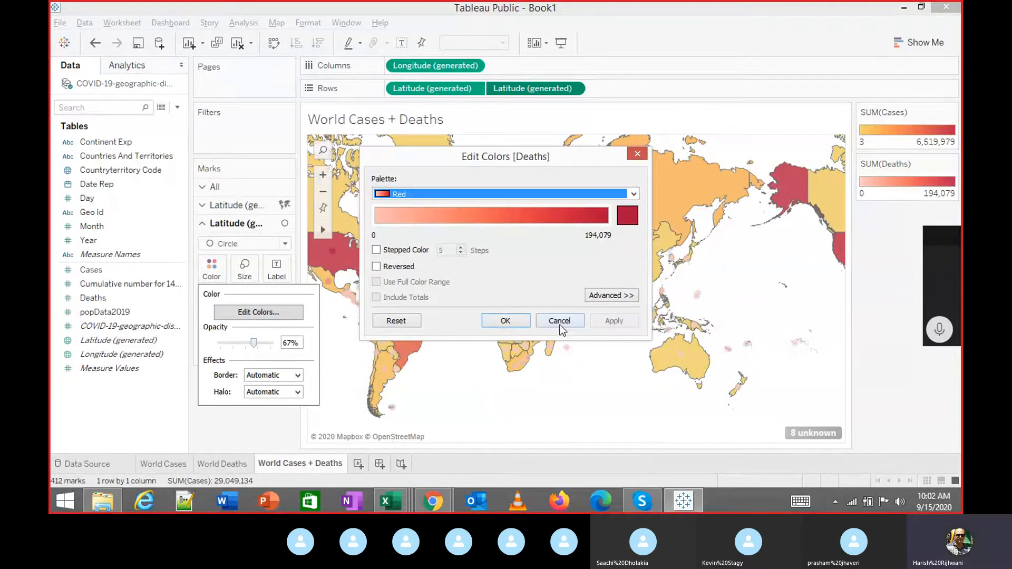
pyautogui.click(516, 321)
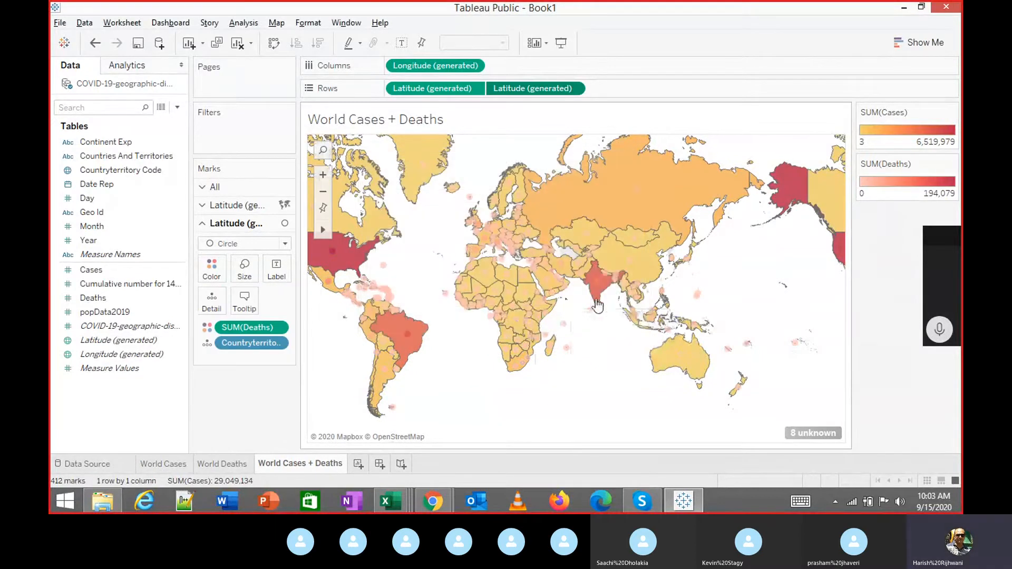
# Revisit the Deaths palette list and confirm Red again.
pyautogui.click(211, 267)
pyautogui.click(291, 315)
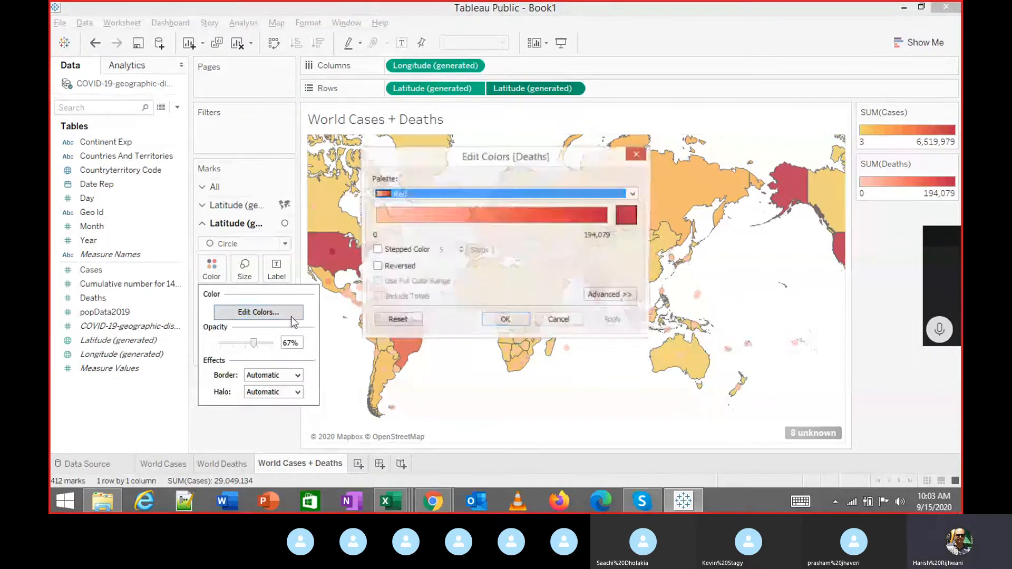
pyautogui.click(432, 194)
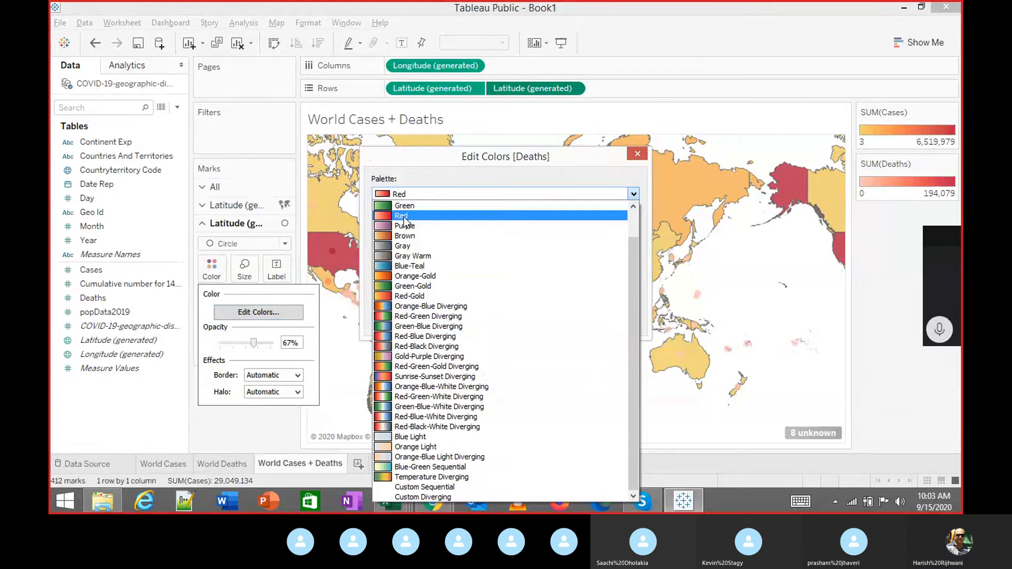
pyautogui.click(454, 214)
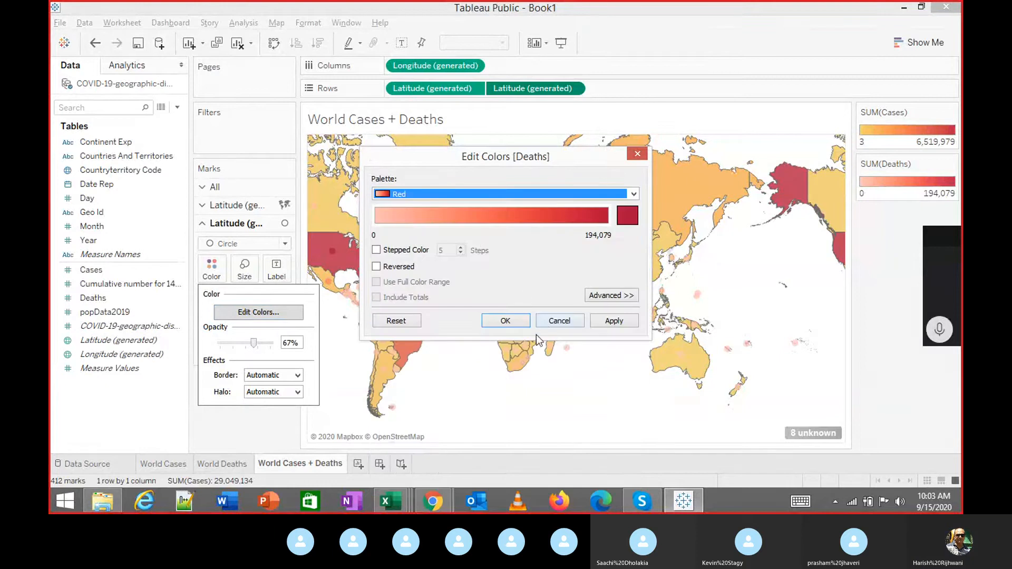
pyautogui.click(506, 321)
pyautogui.click(180, 284)
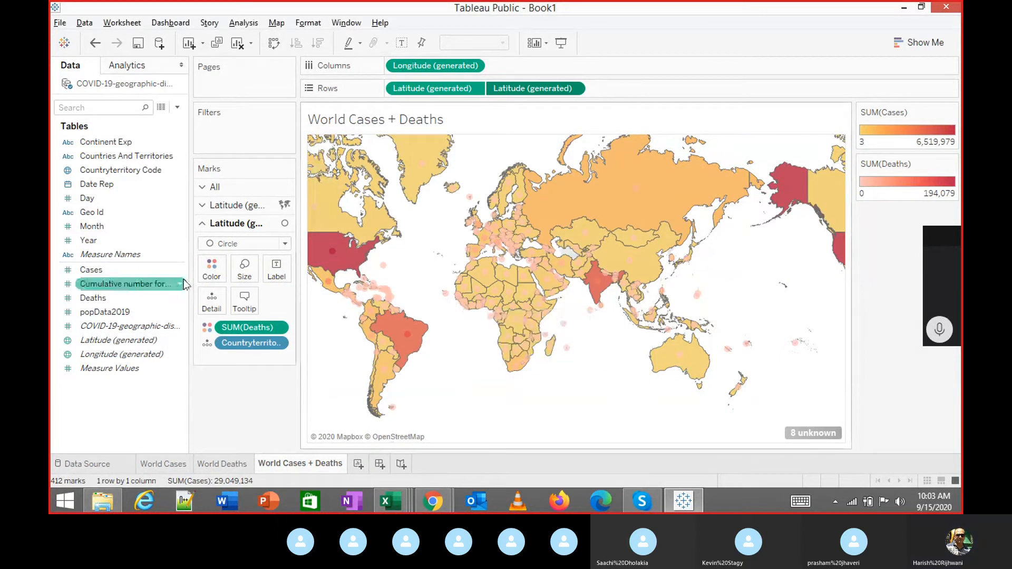
# Set Deaths opacity to 100%, preview the Green palette, then settle on Brown.
pyautogui.click(211, 267)
pyautogui.moveTo(262, 343); pyautogui.dragTo(276, 345)
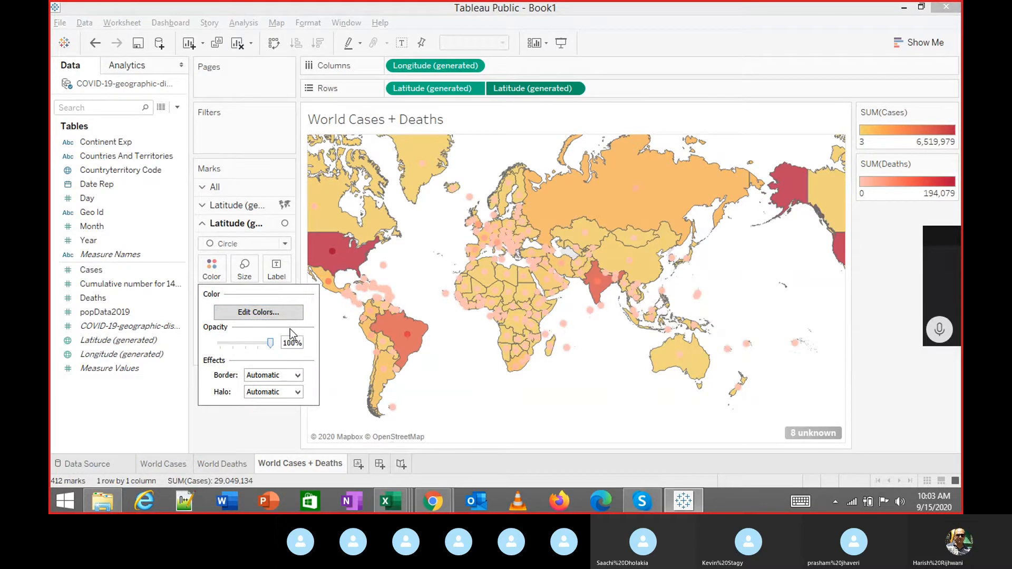
pyautogui.click(259, 312)
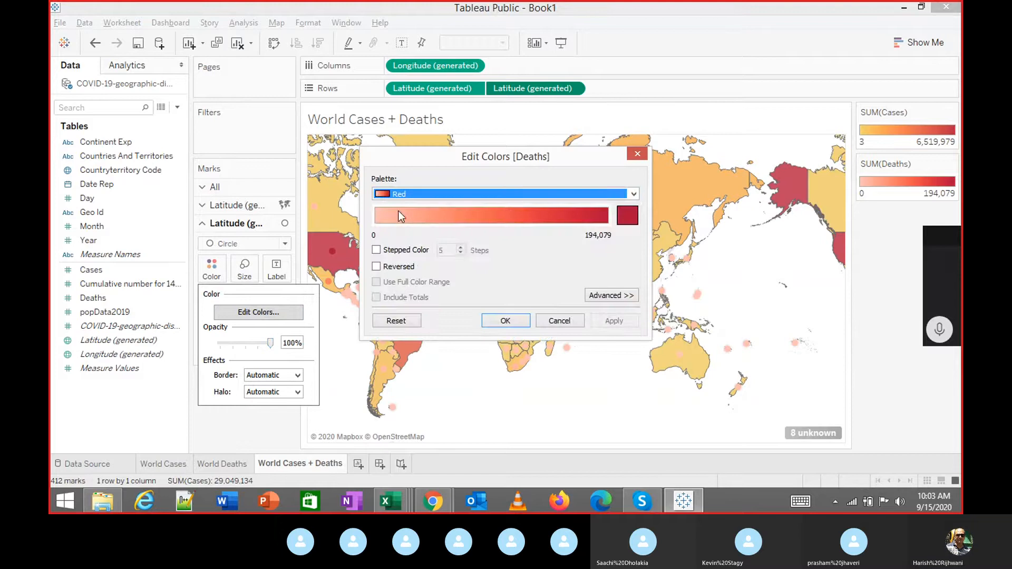
pyautogui.click(410, 195)
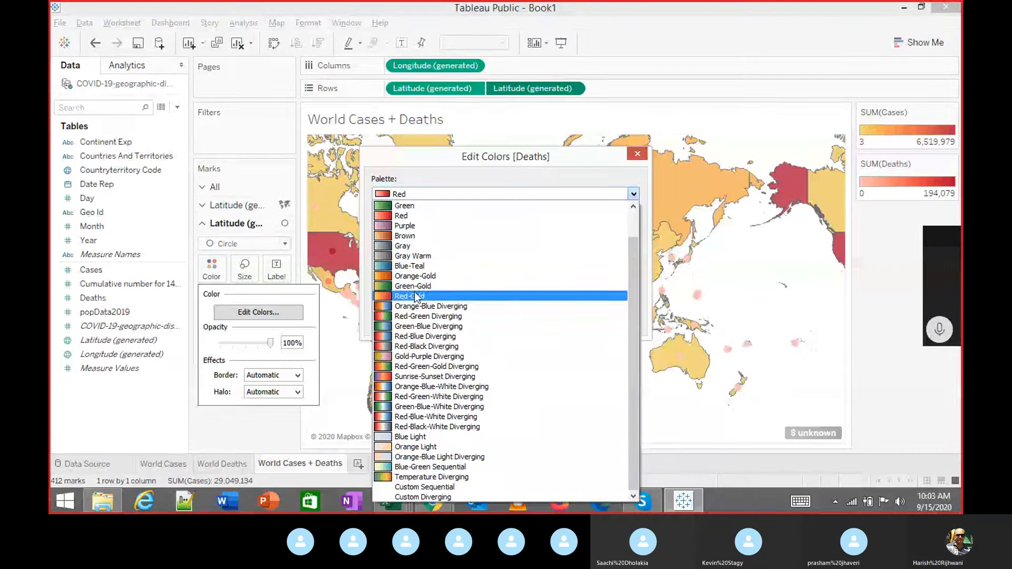
pyautogui.moveTo(636, 300); pyautogui.dragTo(634, 222)
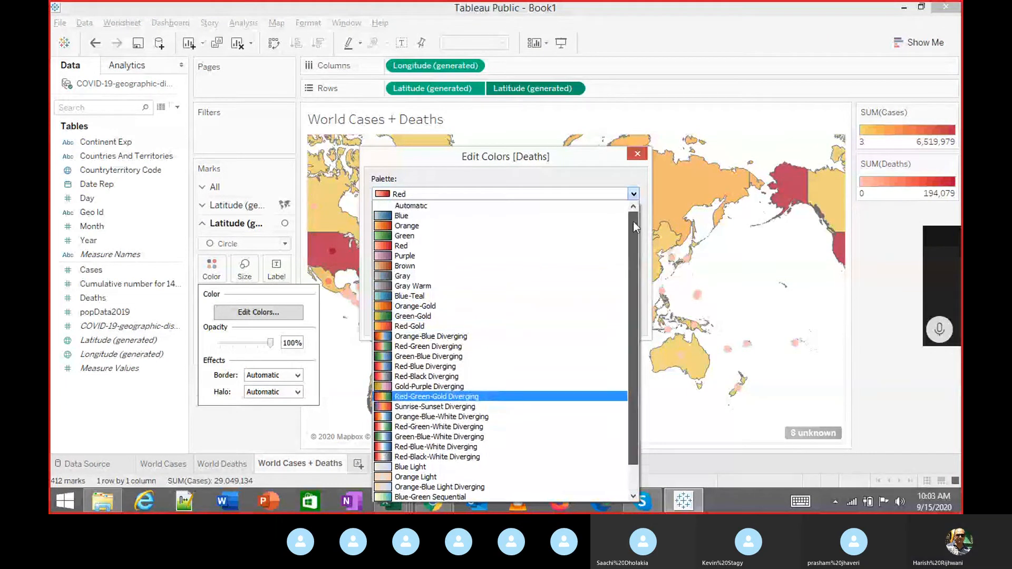
pyautogui.click(412, 235)
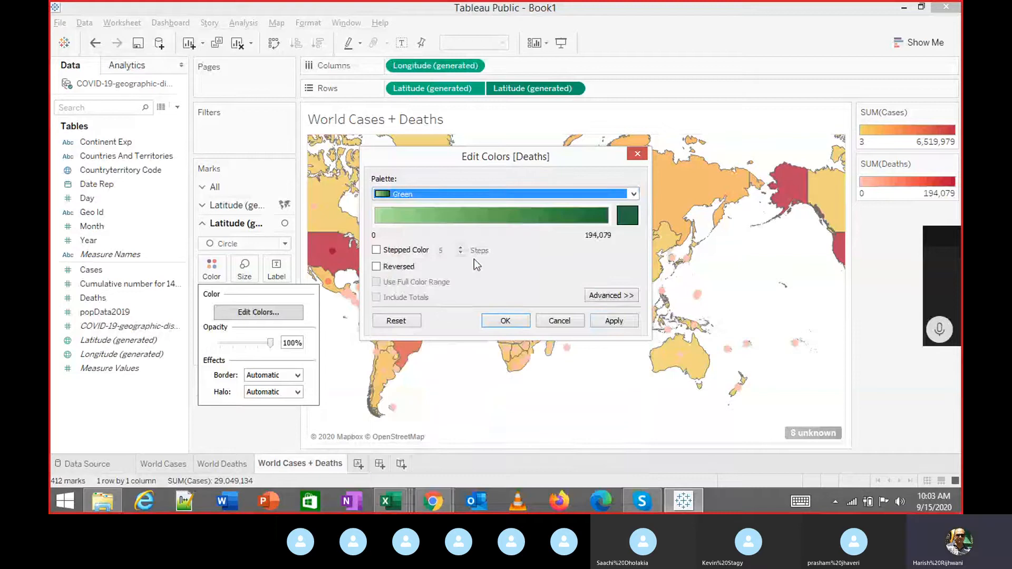
pyautogui.click(625, 320)
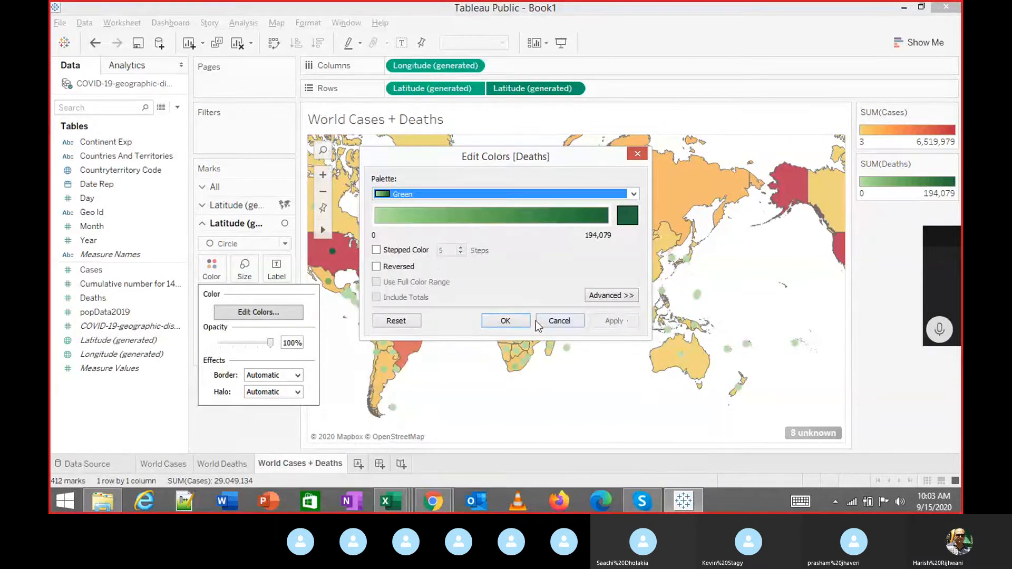
pyautogui.click(434, 199)
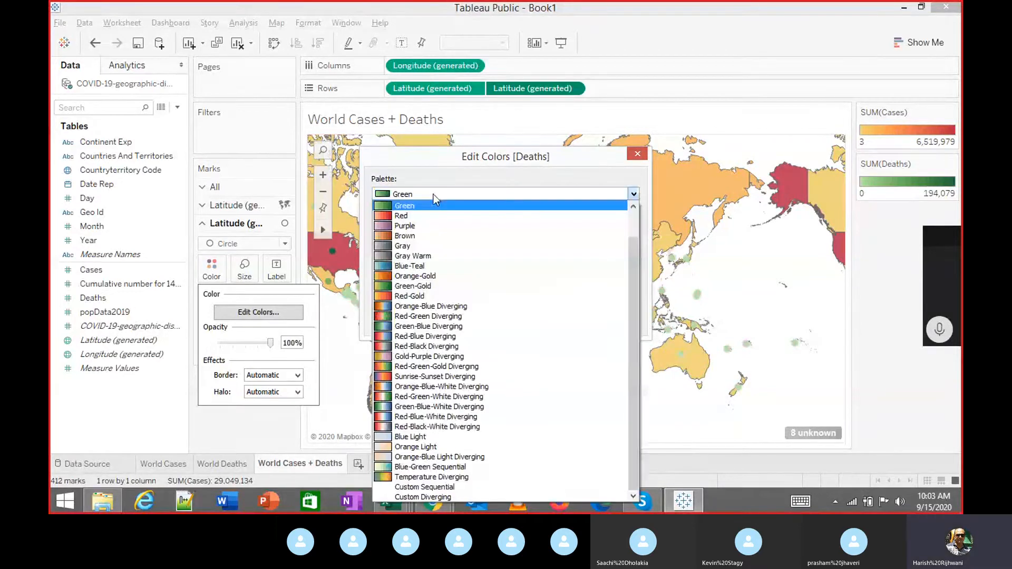
pyautogui.click(399, 238)
pyautogui.click(613, 321)
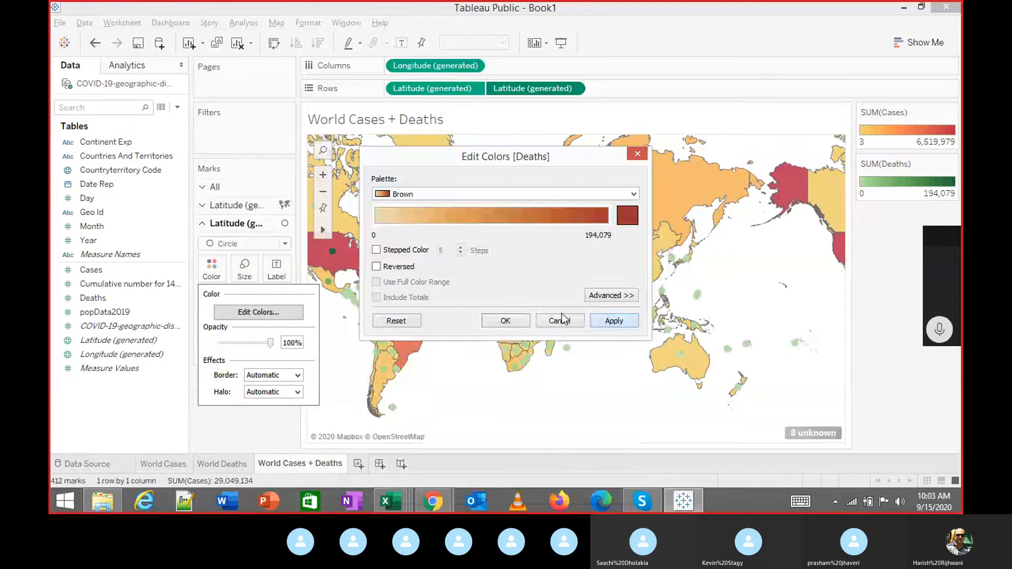
pyautogui.click(490, 320)
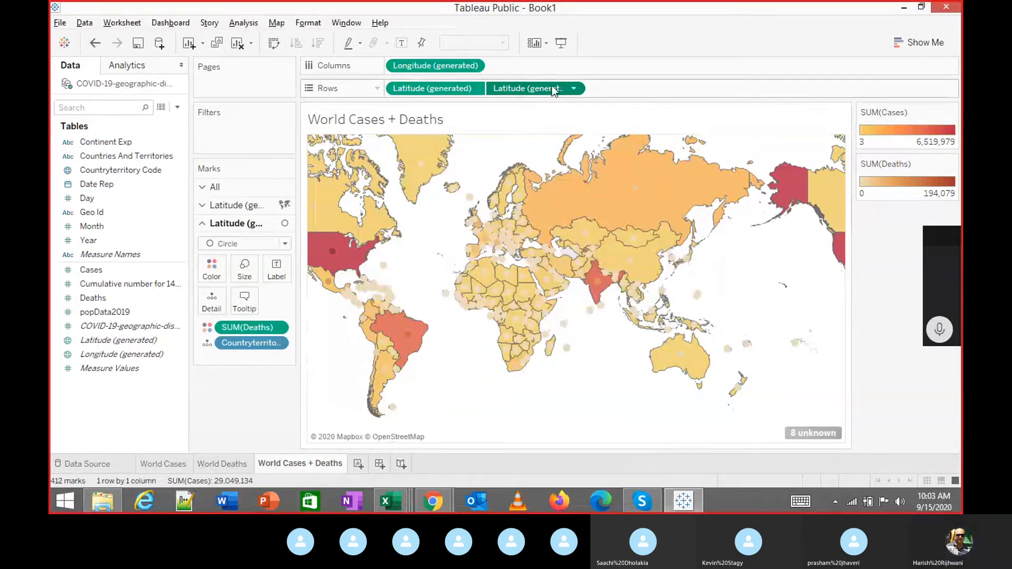
# Try Area marks for the Deaths layer, then undo back to circles.
pyautogui.click(572, 89)
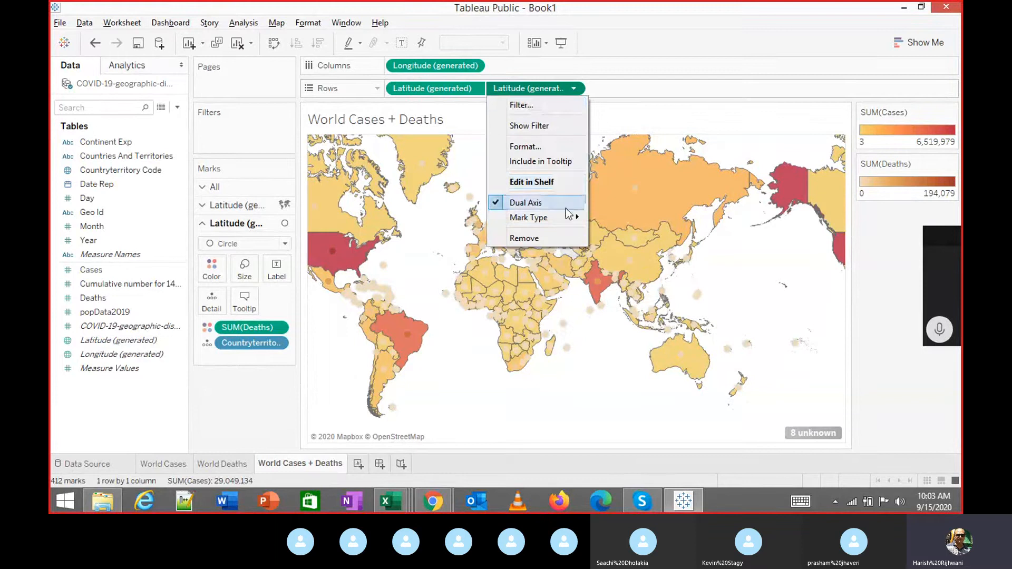
pyautogui.moveTo(562, 220)
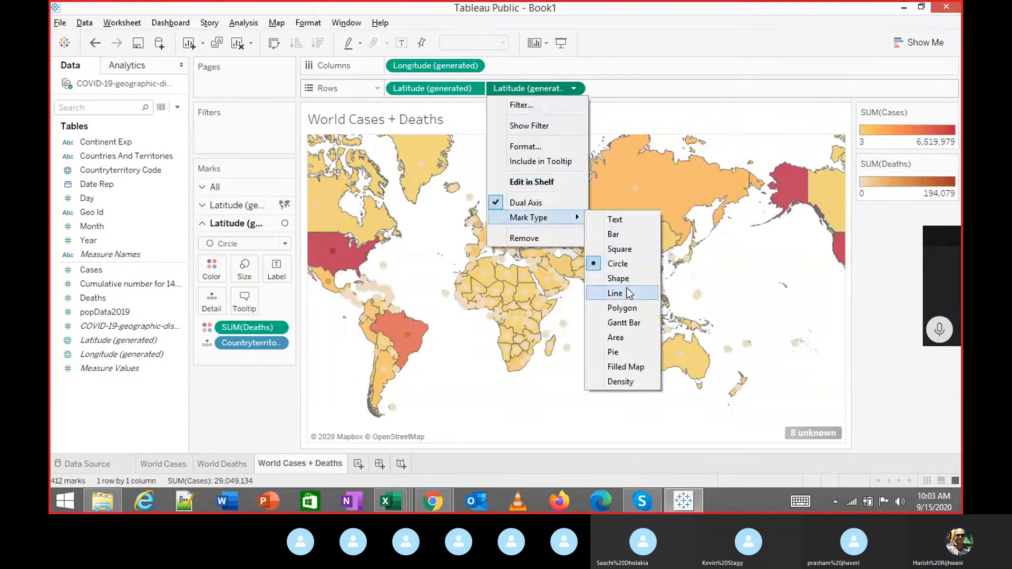
pyautogui.click(624, 338)
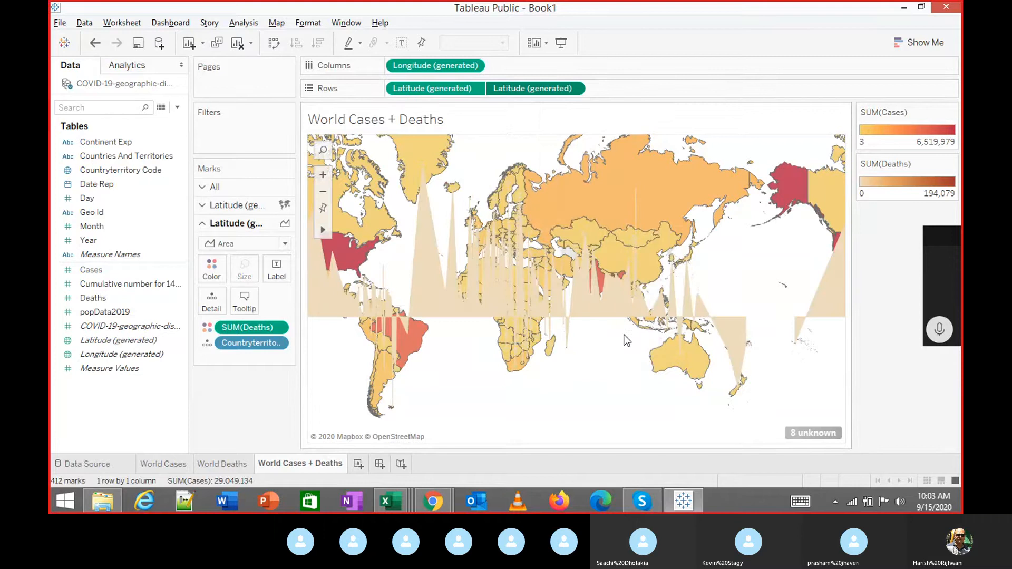
pyautogui.hotkey('ctrl', 'z')
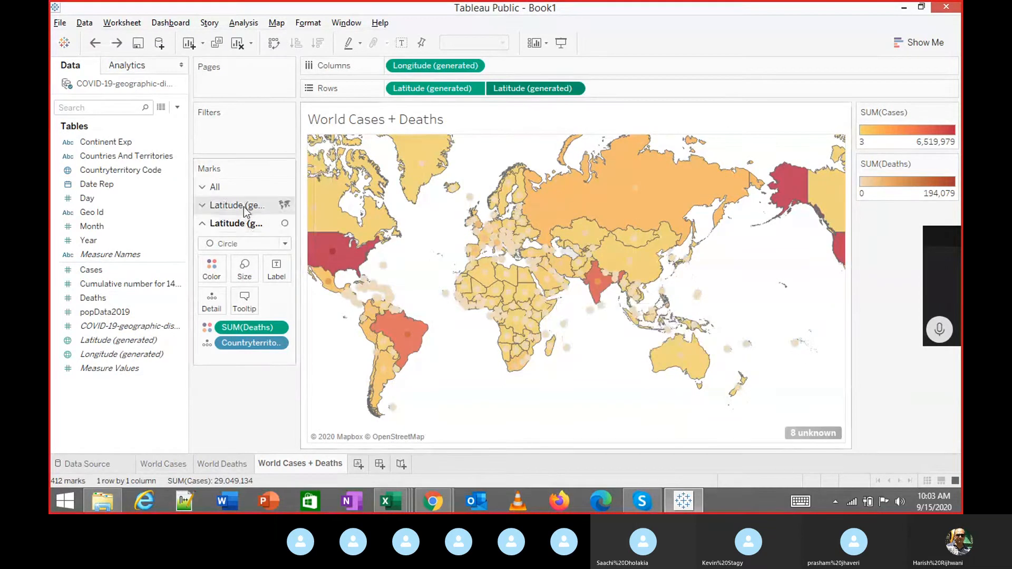
# Try the Red palette on Cases, undo it to keep Red-Gold, and reopen Deaths colour.
pyautogui.click(246, 207)
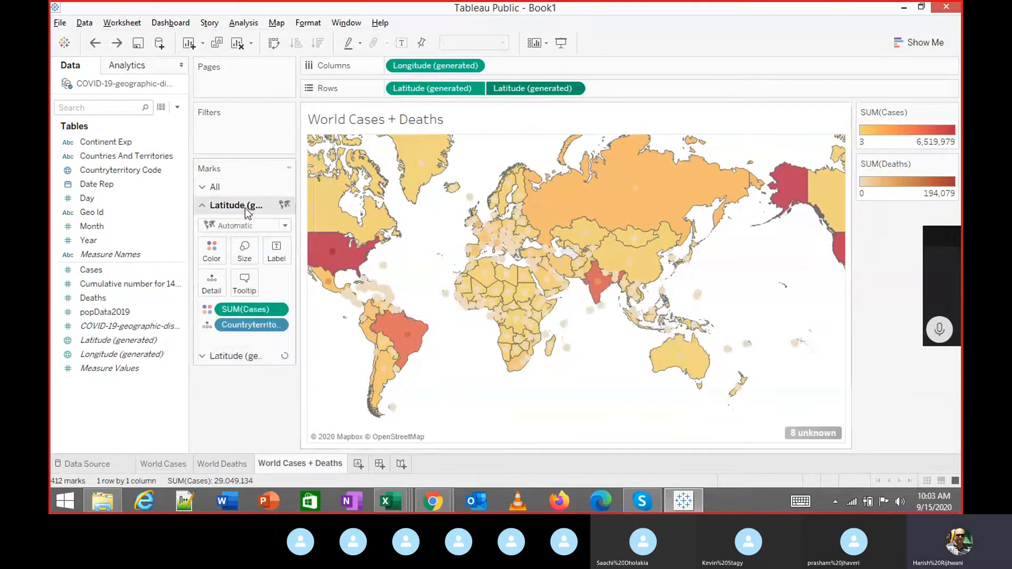
pyautogui.click(212, 249)
pyautogui.click(248, 295)
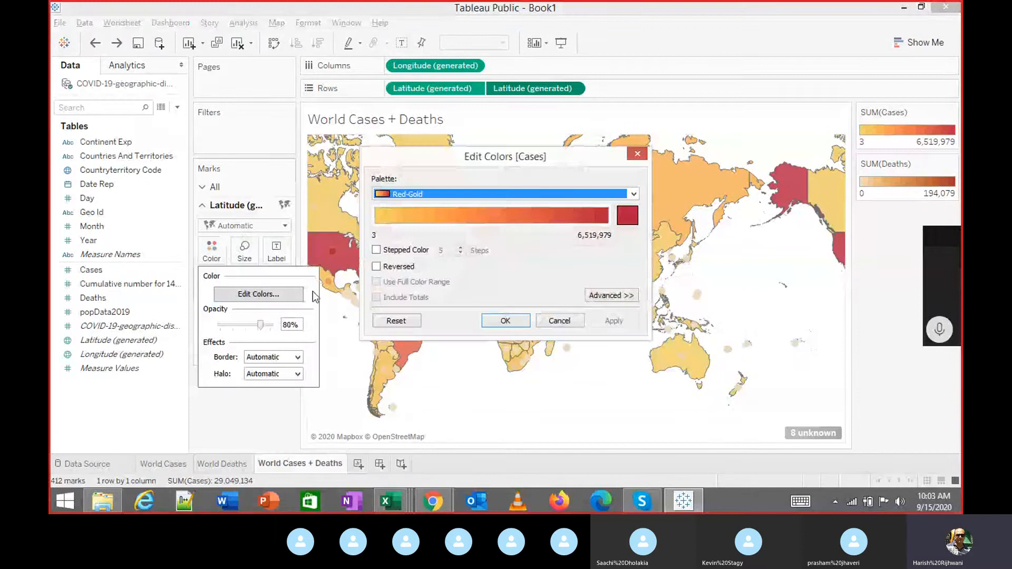
pyautogui.click(413, 195)
pyautogui.click(402, 215)
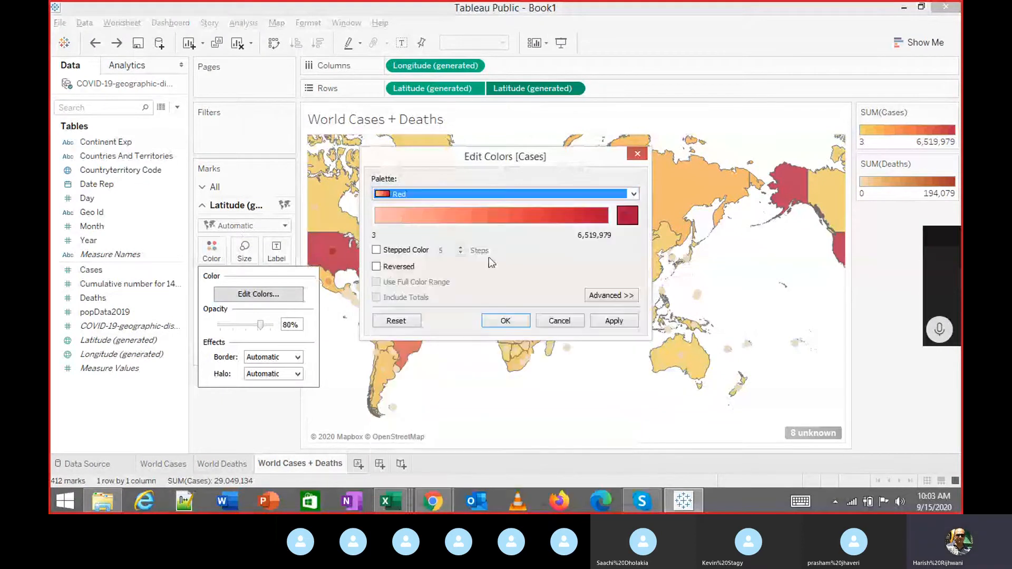
pyautogui.click(513, 322)
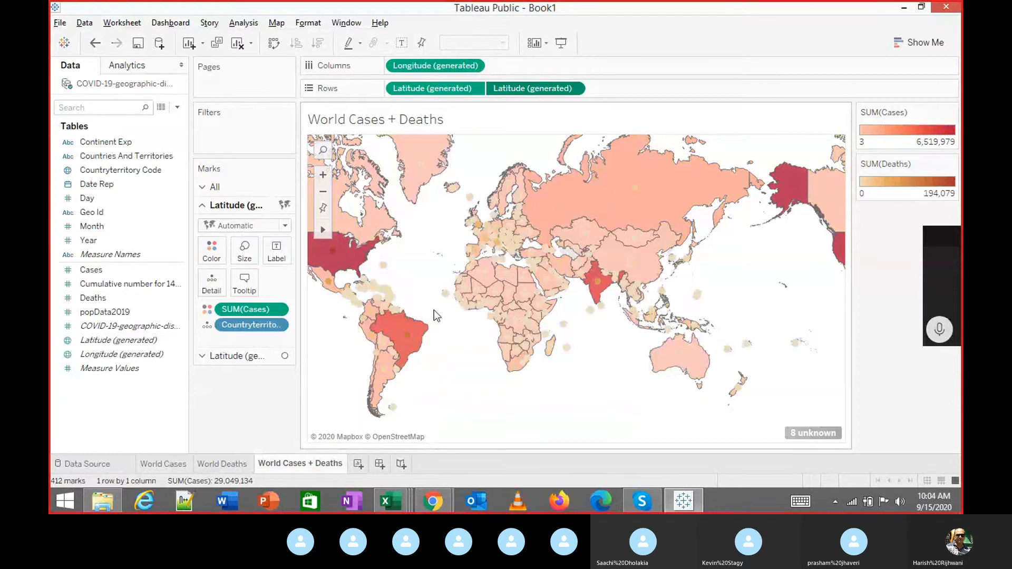
pyautogui.hotkey('ctrl', 'z')
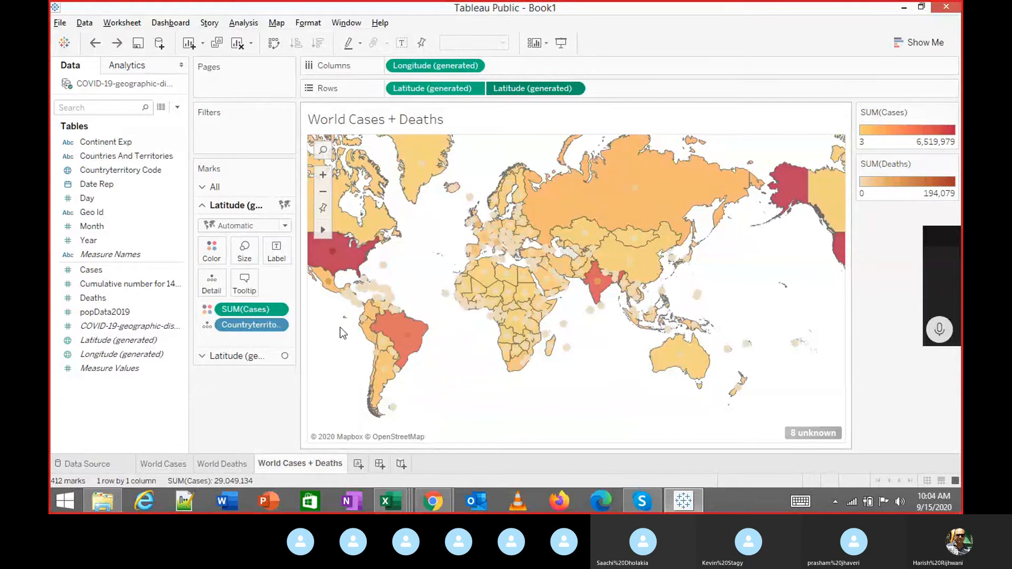
pyautogui.click(232, 356)
pyautogui.click(216, 267)
# Colour the Deaths circles with the Purple palette.
pyautogui.click(245, 312)
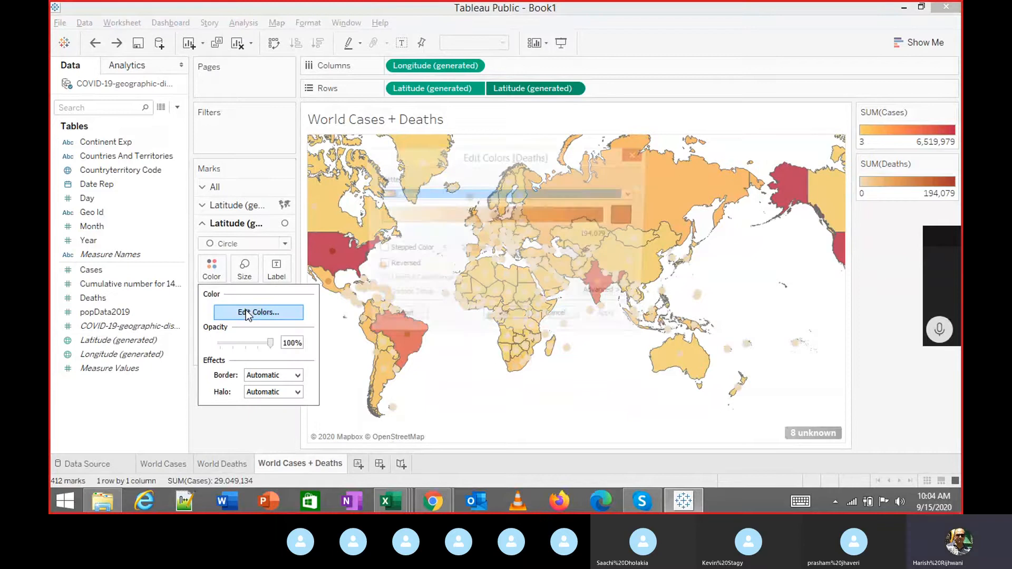
pyautogui.click(522, 195)
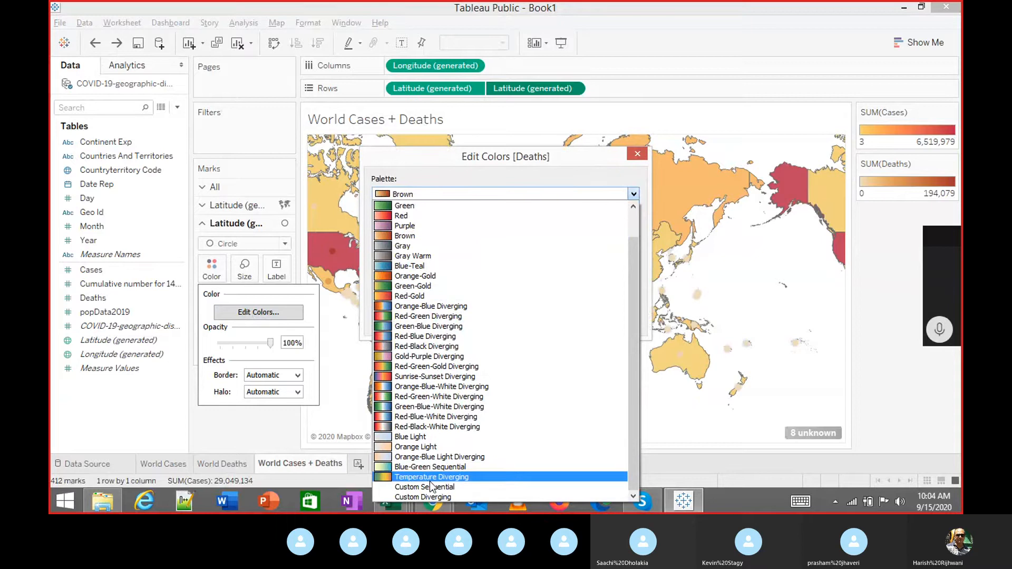
pyautogui.click(400, 225)
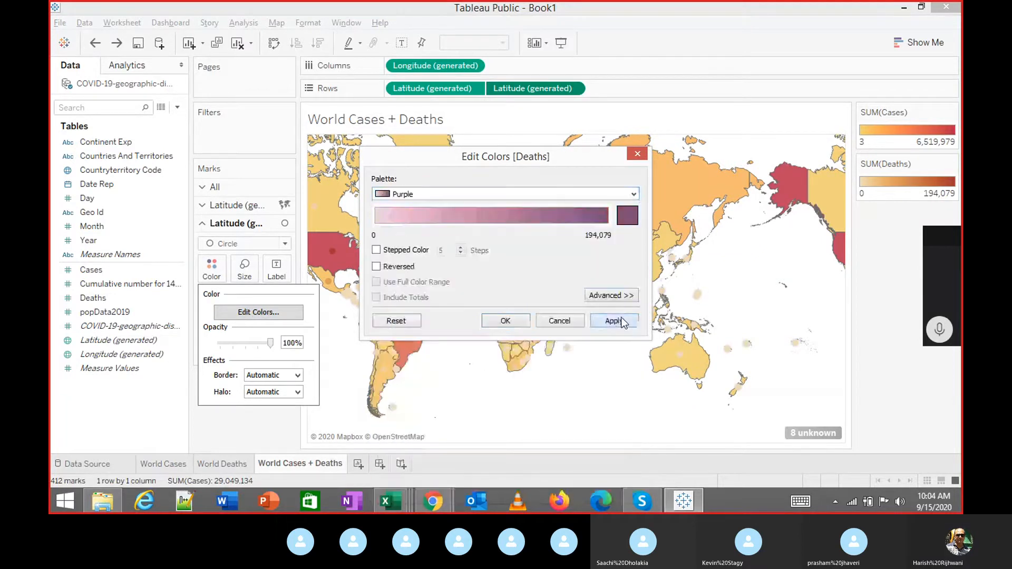
pyautogui.click(523, 325)
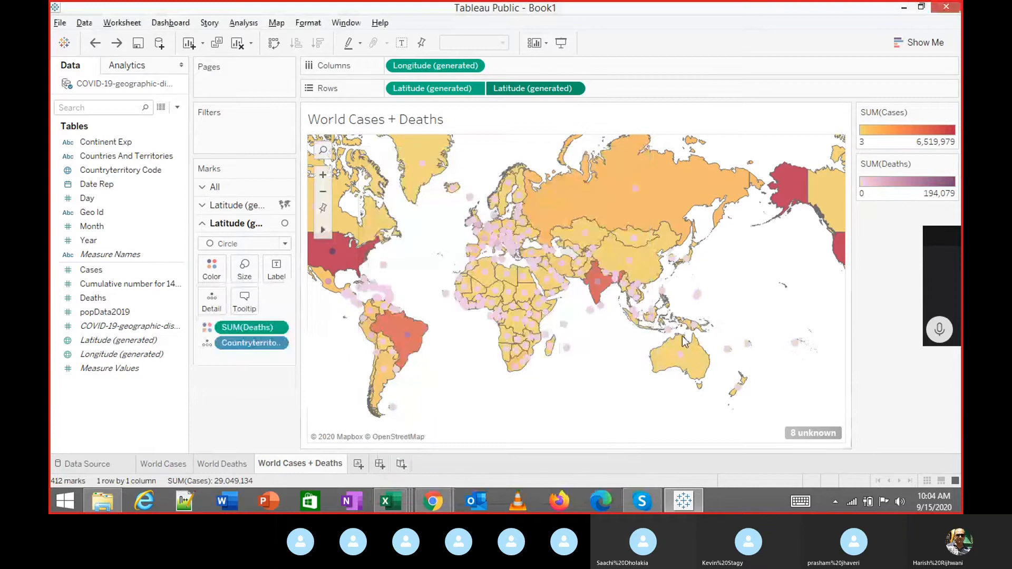
# Preview the combined map in presentation mode, then exit with Esc.
pyautogui.click(560, 42)
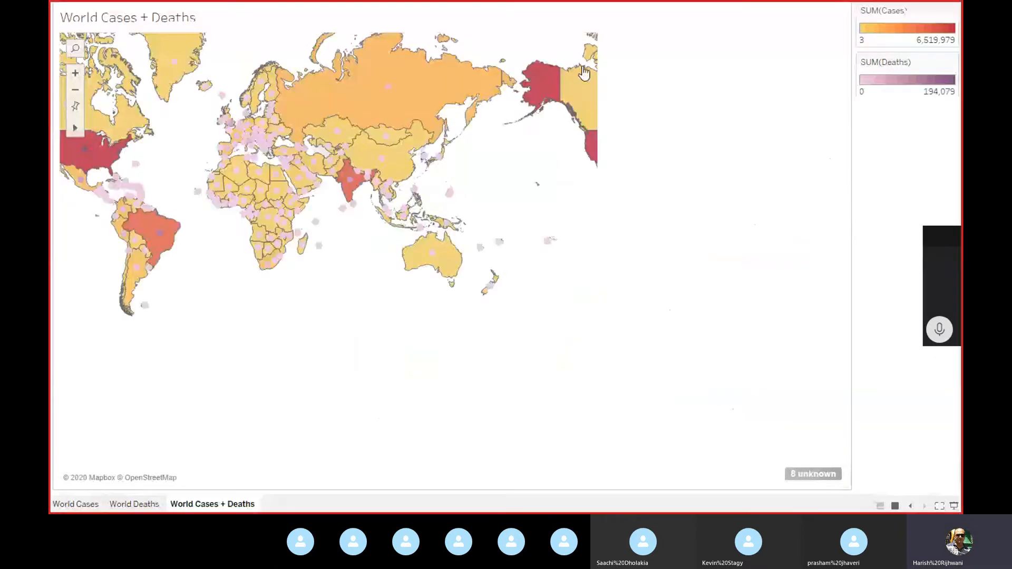
pyautogui.moveTo(412, 252)
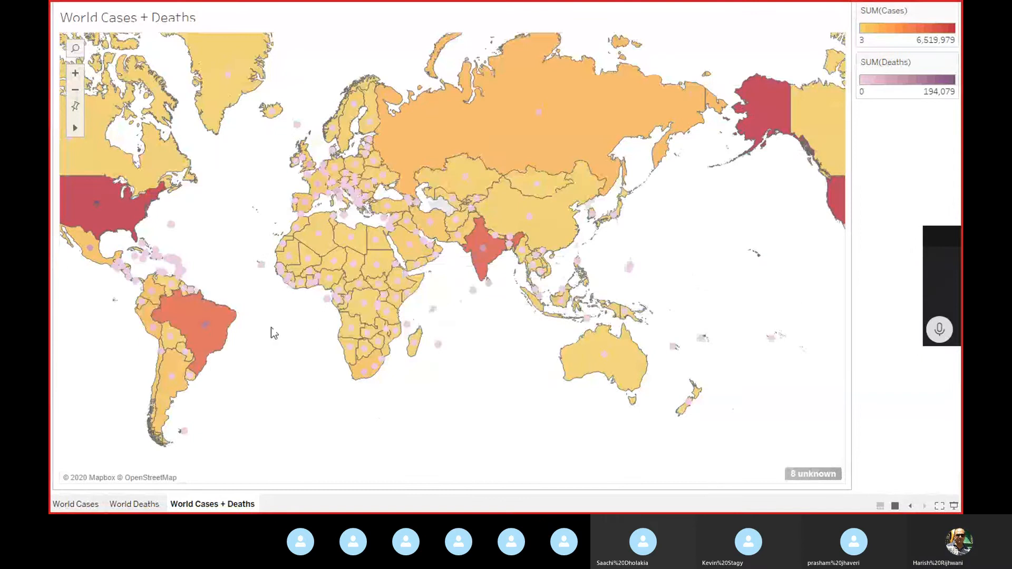
pyautogui.moveTo(227, 340)
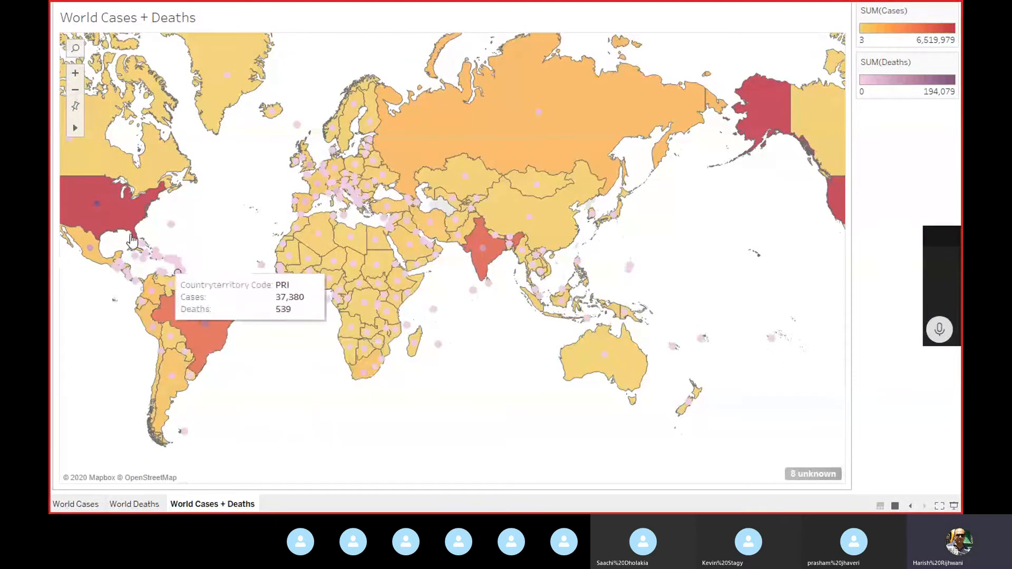
pyautogui.moveTo(109, 210)
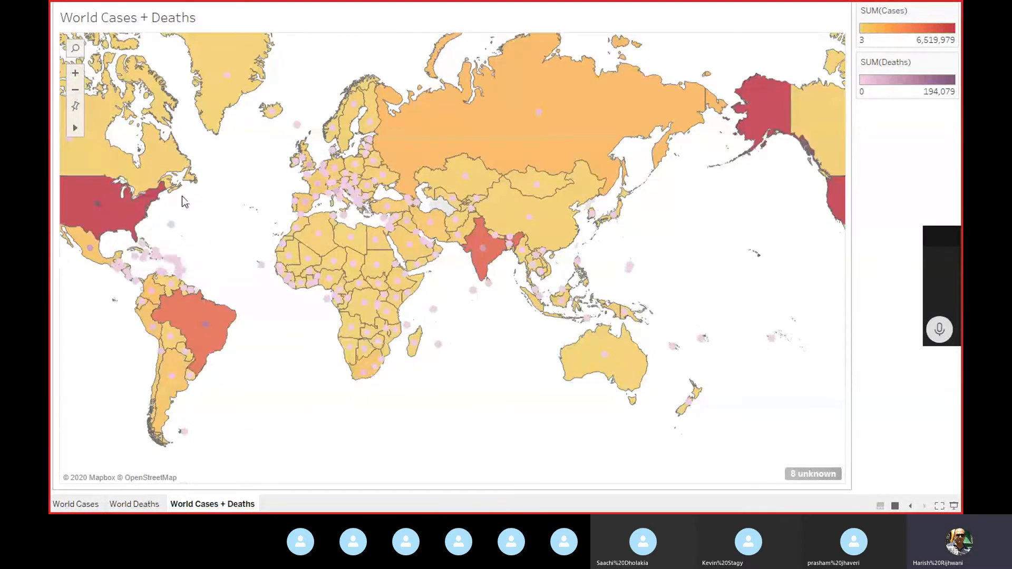
pyautogui.press('Escape')
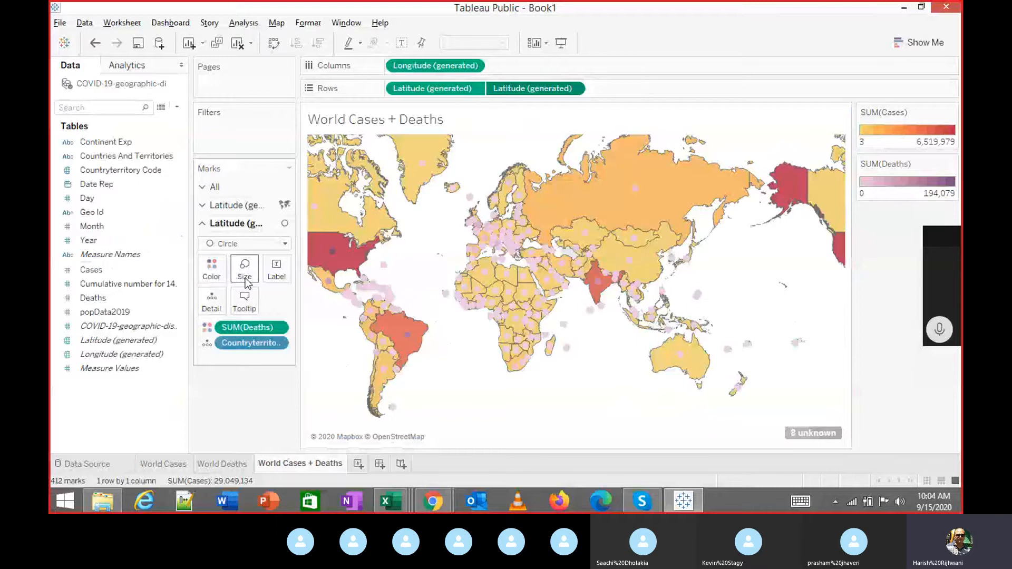
# Enlarge the Deaths circles with the Size slider.
pyautogui.click(255, 282)
pyautogui.click(295, 302)
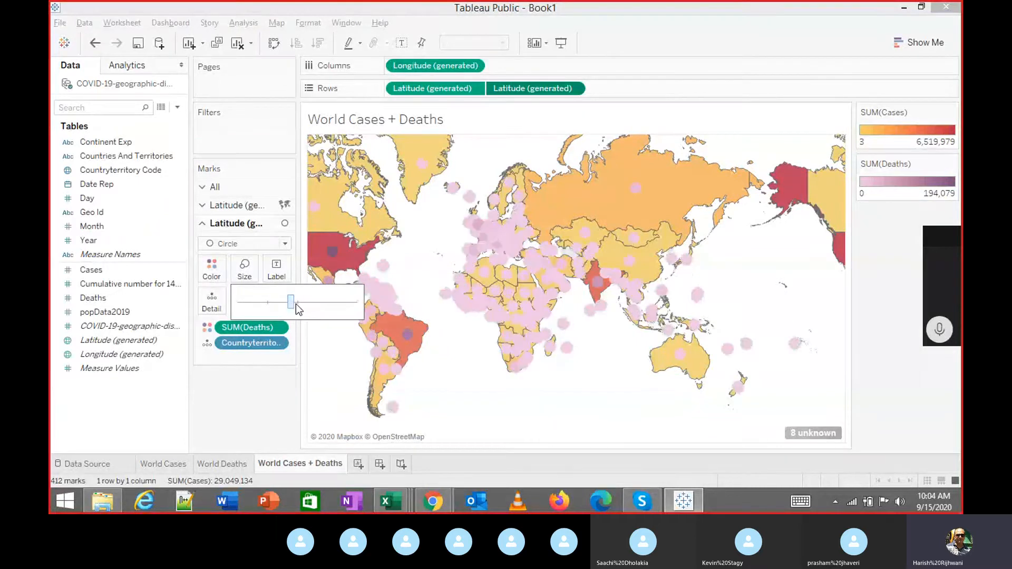
pyautogui.moveTo(297, 304); pyautogui.dragTo(288, 305)
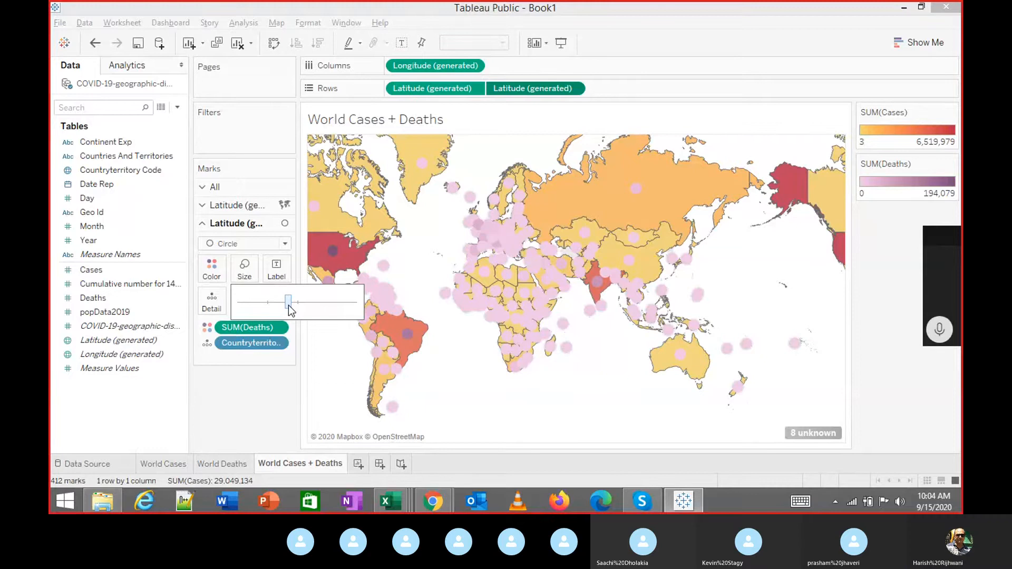
# Make the Deaths colour gradient end in black.
pyautogui.click(210, 281)
pyautogui.click(255, 317)
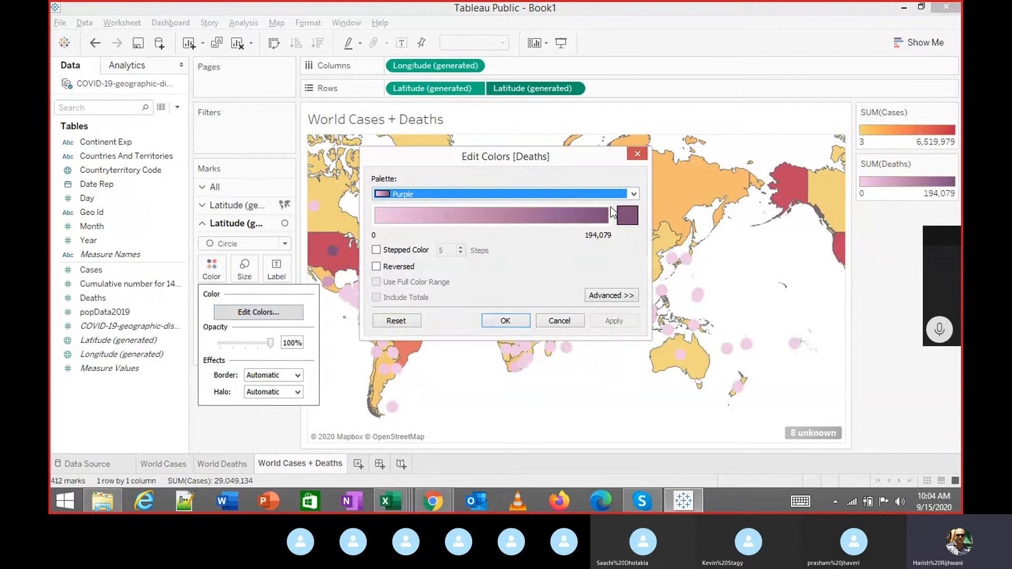
pyautogui.click(627, 214)
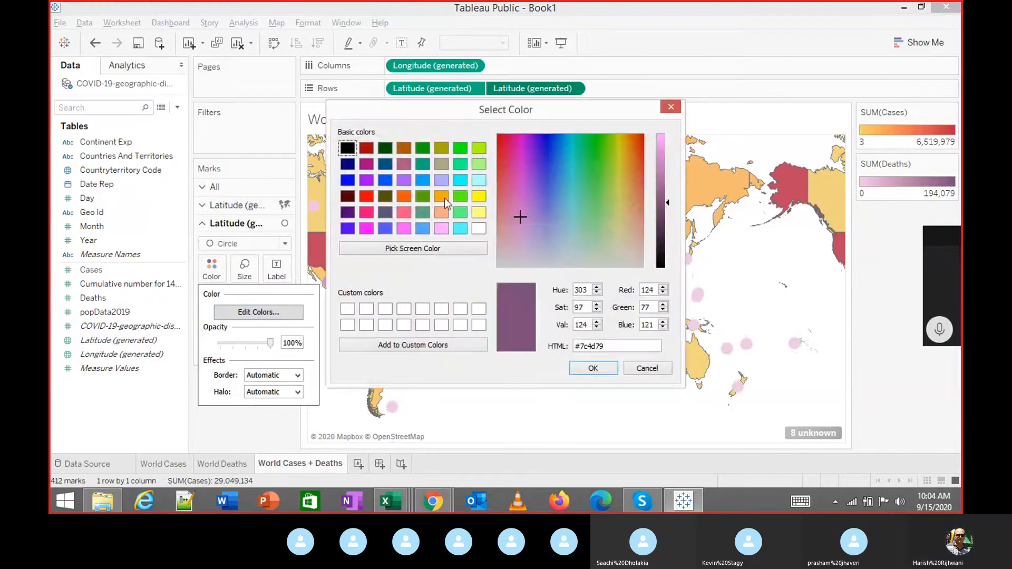
pyautogui.click(348, 150)
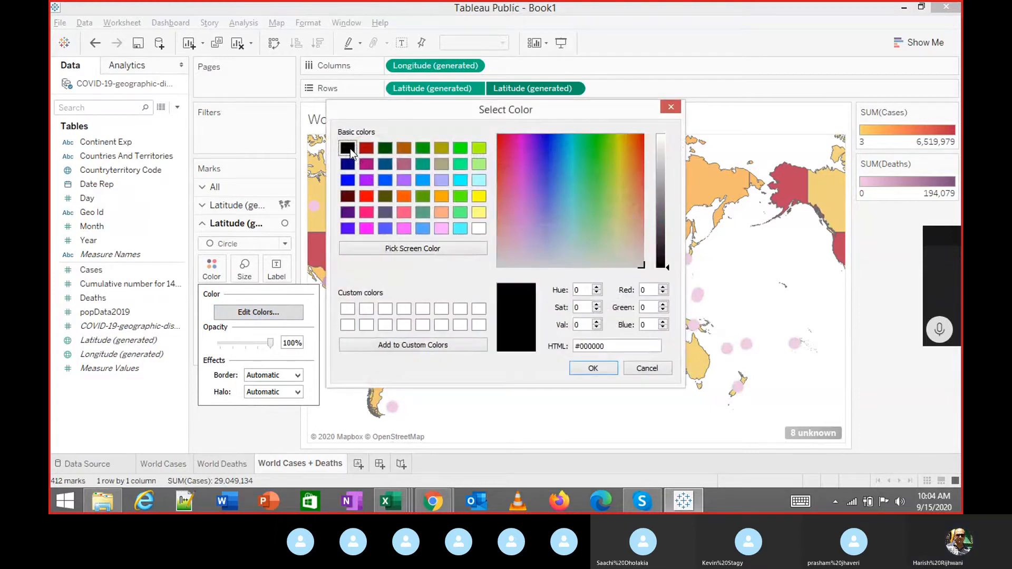
pyautogui.click(583, 370)
pyautogui.click(614, 321)
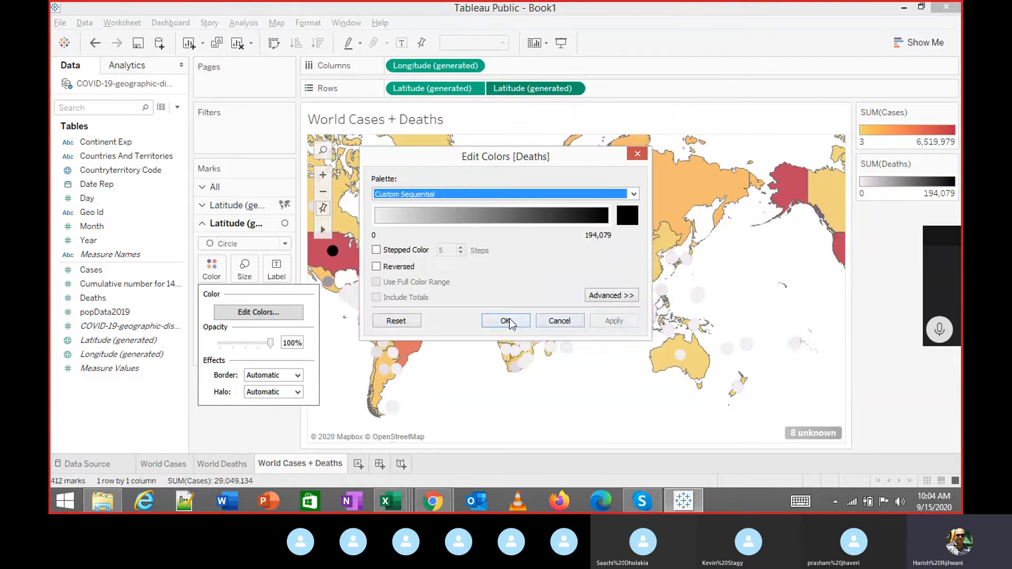
pyautogui.click(508, 320)
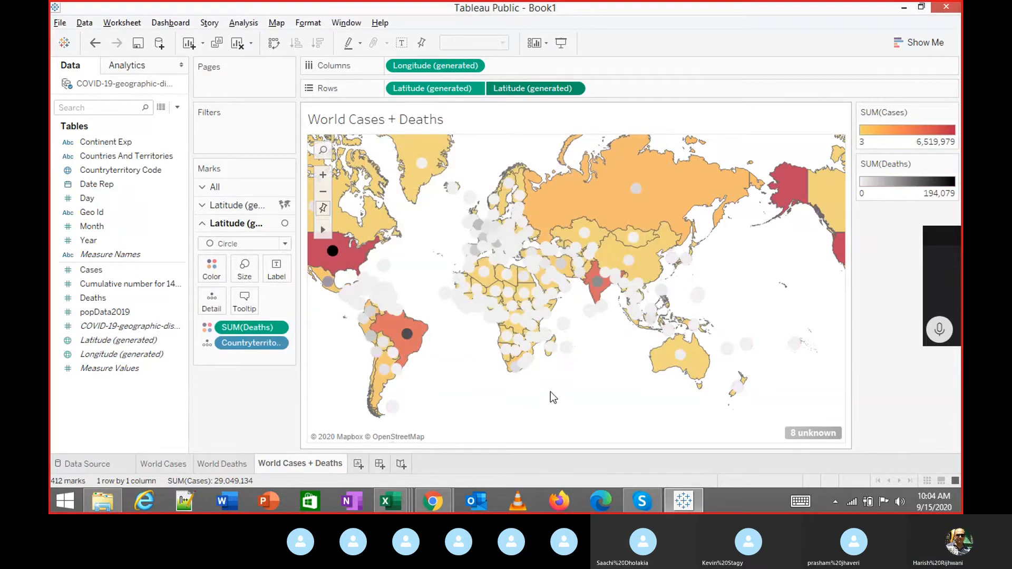
# Change the Deaths gradient end colour to dark maroon #550000.
pyautogui.click(244, 243)
pyautogui.click(316, 388)
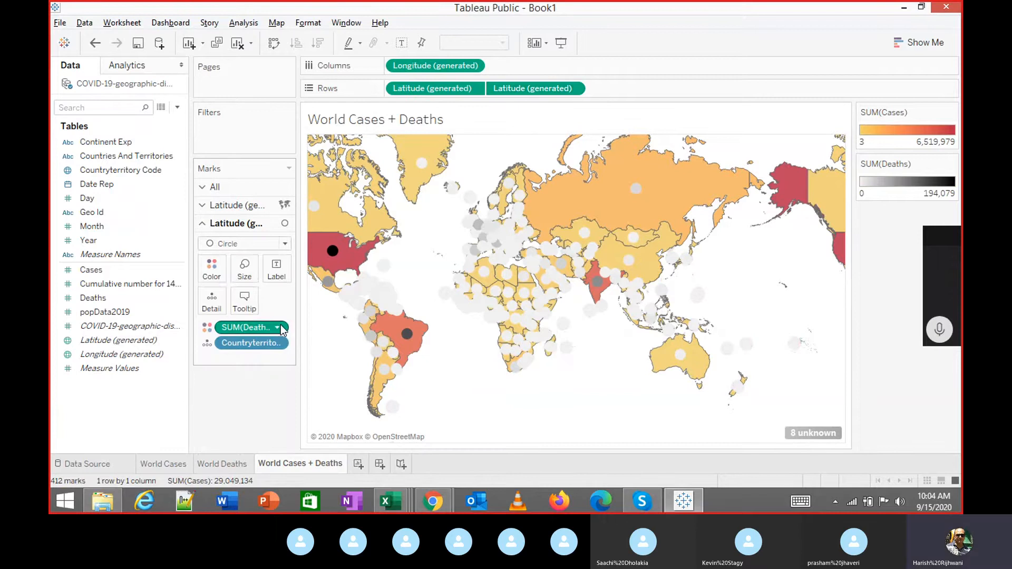
pyautogui.click(212, 268)
pyautogui.click(256, 313)
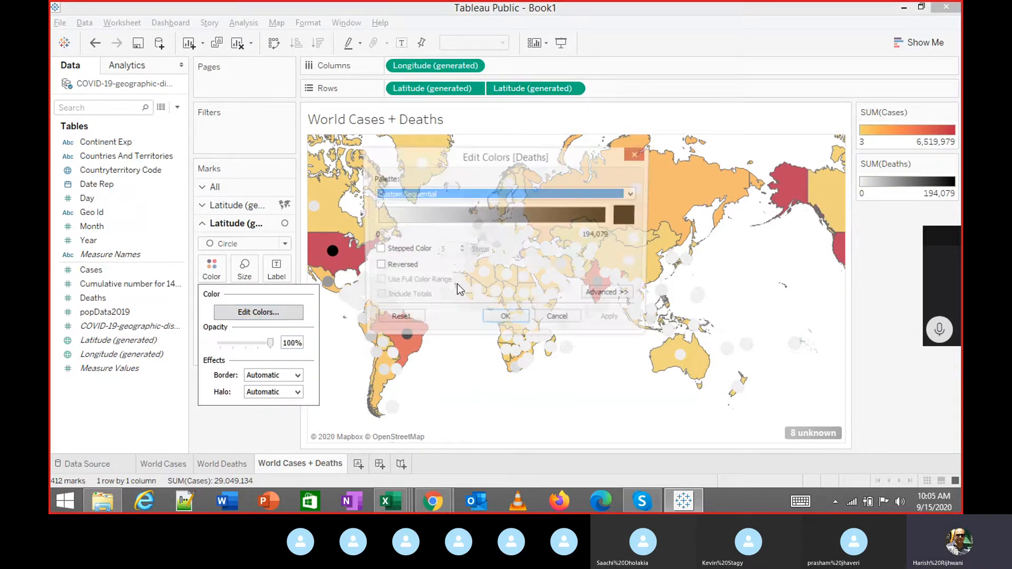
pyautogui.click(624, 214)
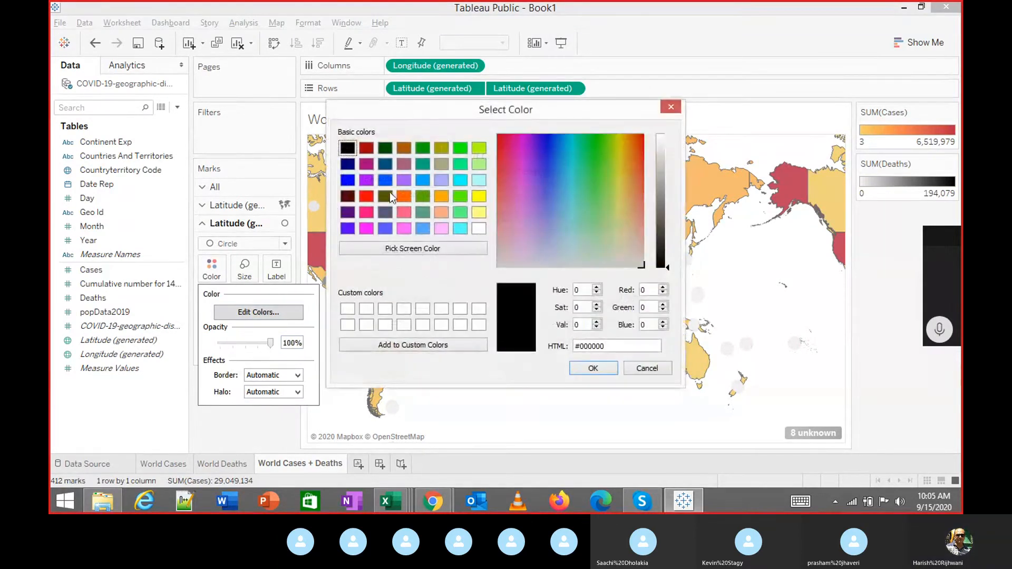
pyautogui.click(347, 196)
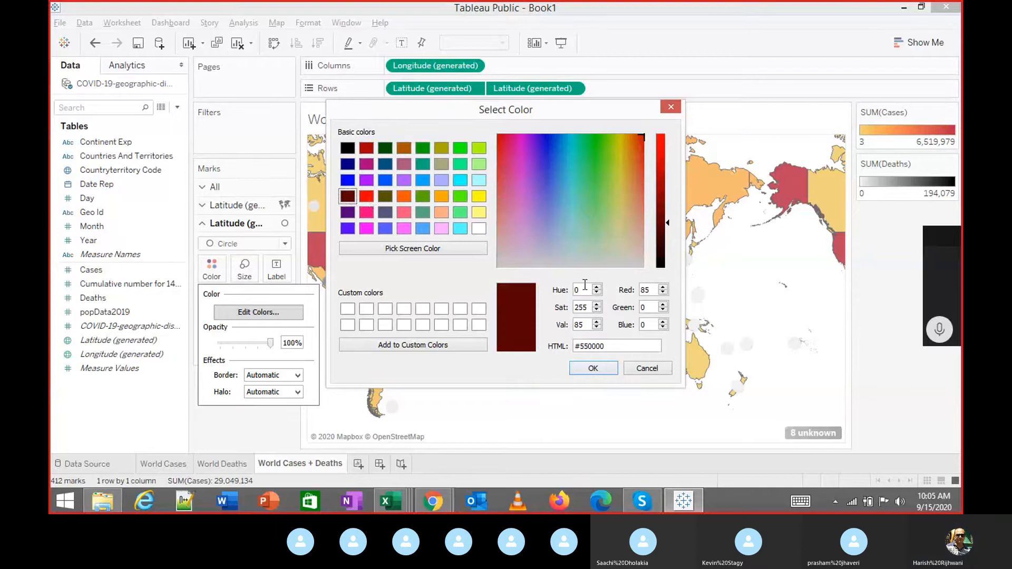
pyautogui.click(603, 372)
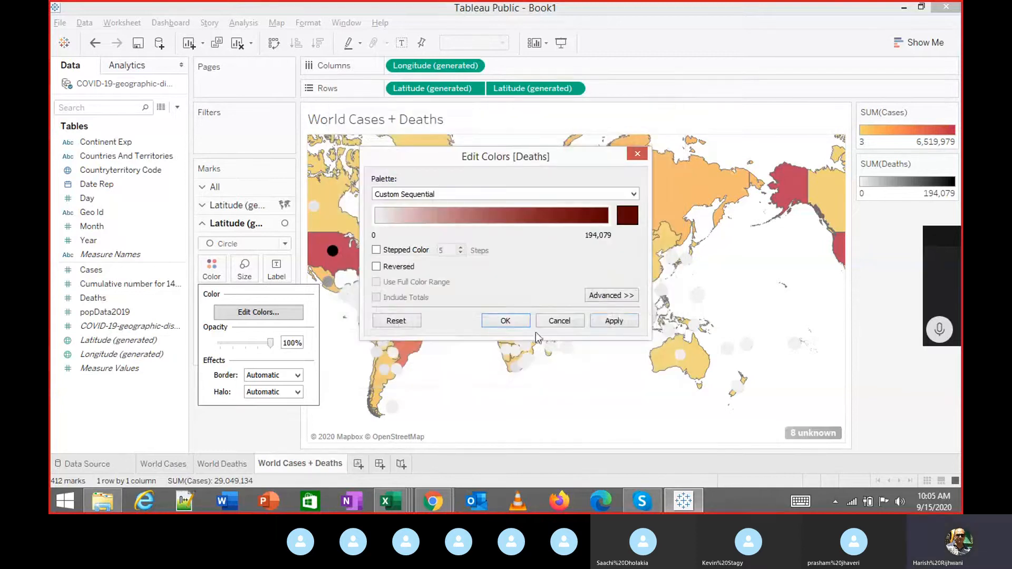
pyautogui.click(611, 321)
pyautogui.click(507, 320)
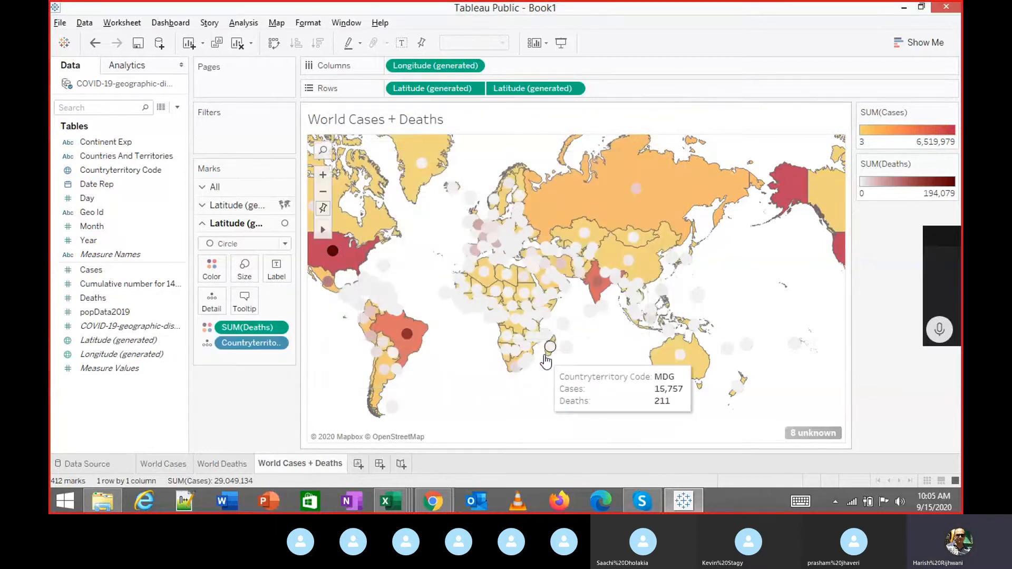
# Shrink the Deaths circles to small dots and enter presentation mode with F7.
pyautogui.click(249, 270)
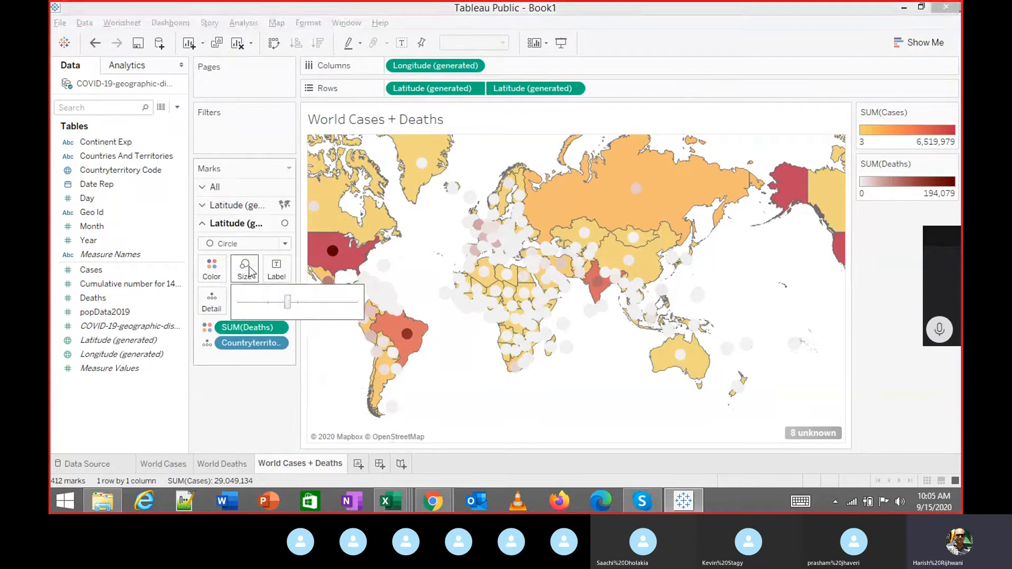
pyautogui.moveTo(287, 301); pyautogui.dragTo(270, 301)
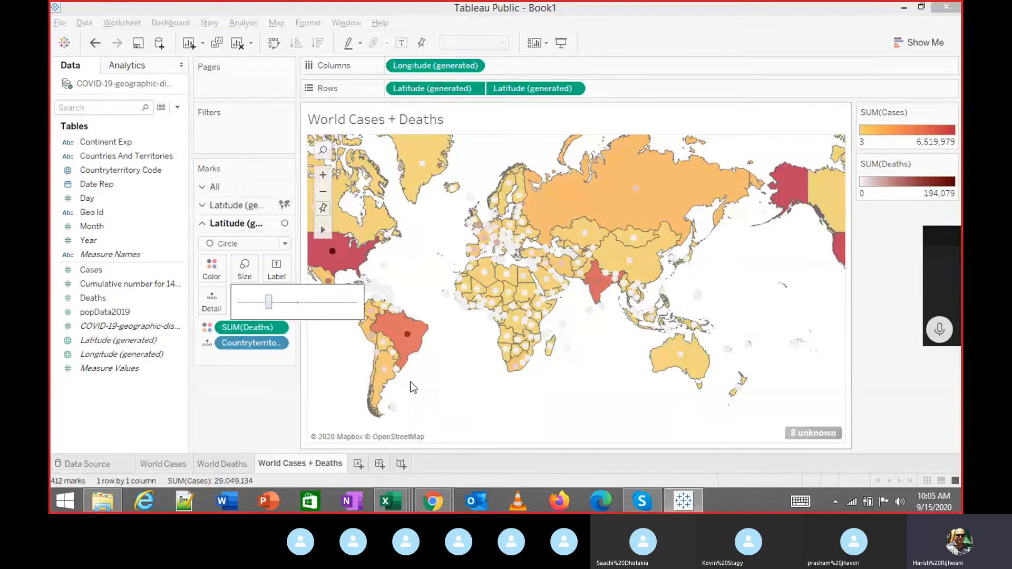
pyautogui.press('F7')
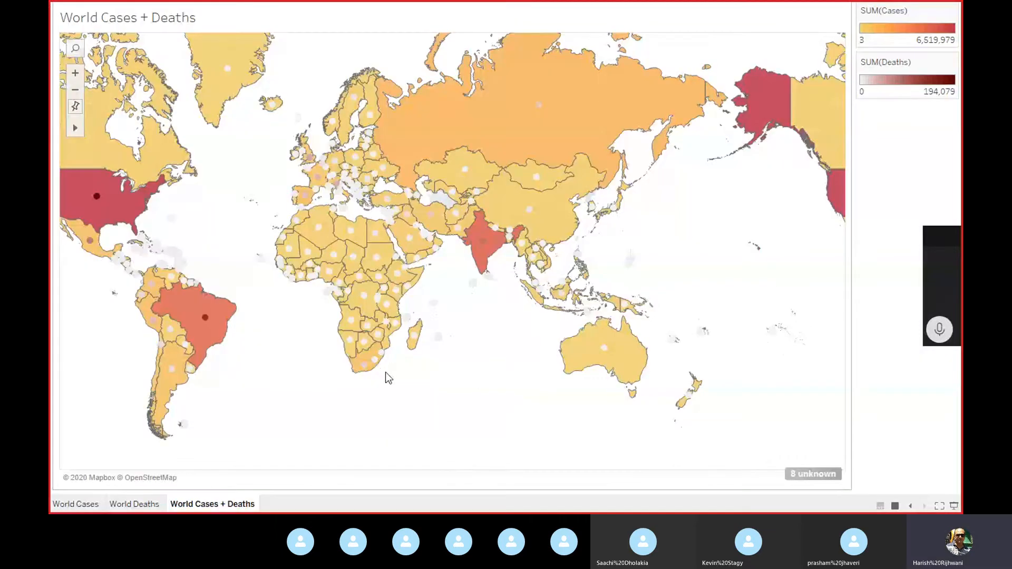
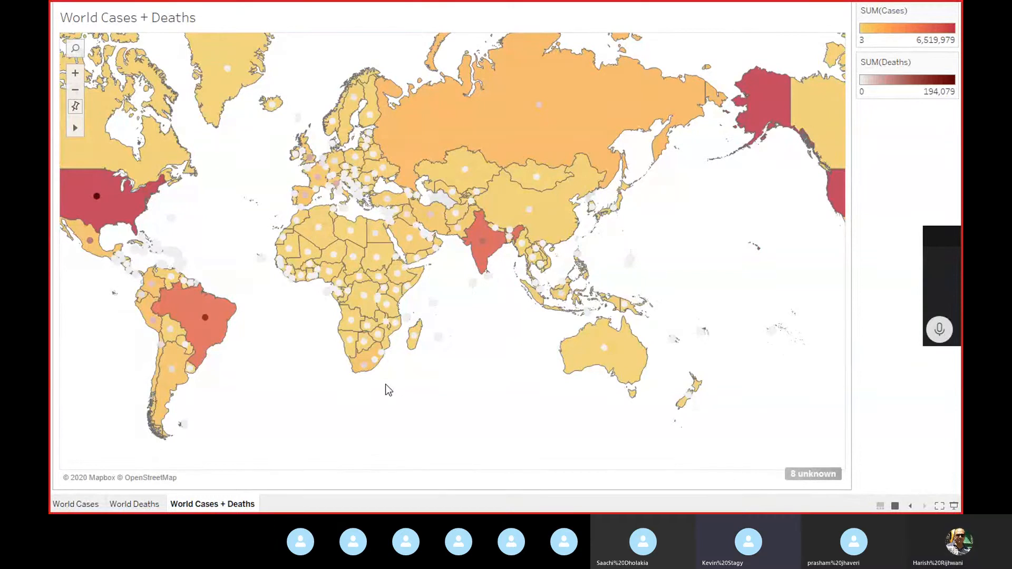
# Exit presentation mode with Esc to get back to the World Cases + Deaths worksheet.
pyautogui.press('Escape')
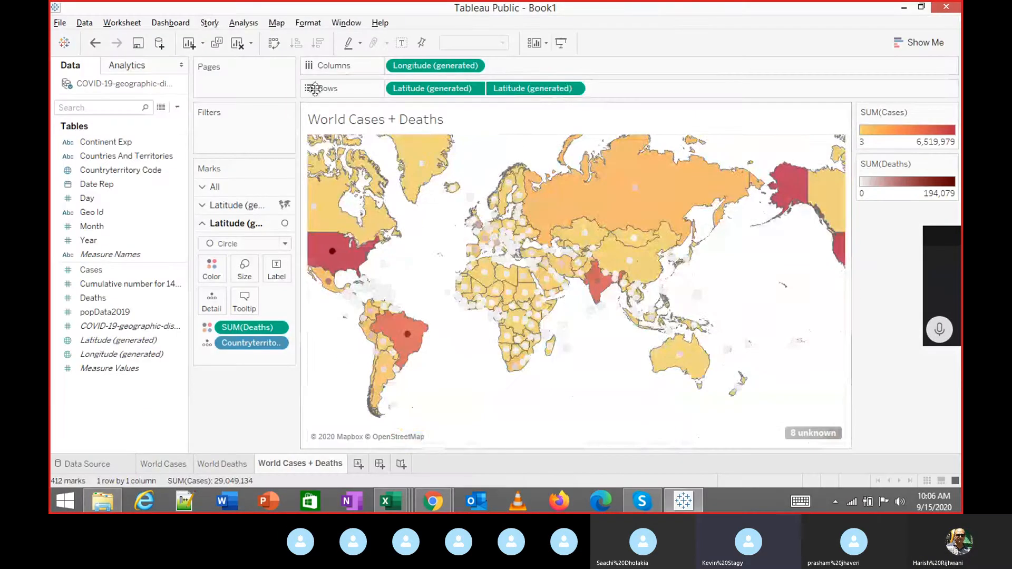
# Switch the second Latitude layer's mark type to Bar.
pyautogui.click(575, 88)
pyautogui.moveTo(565, 217)
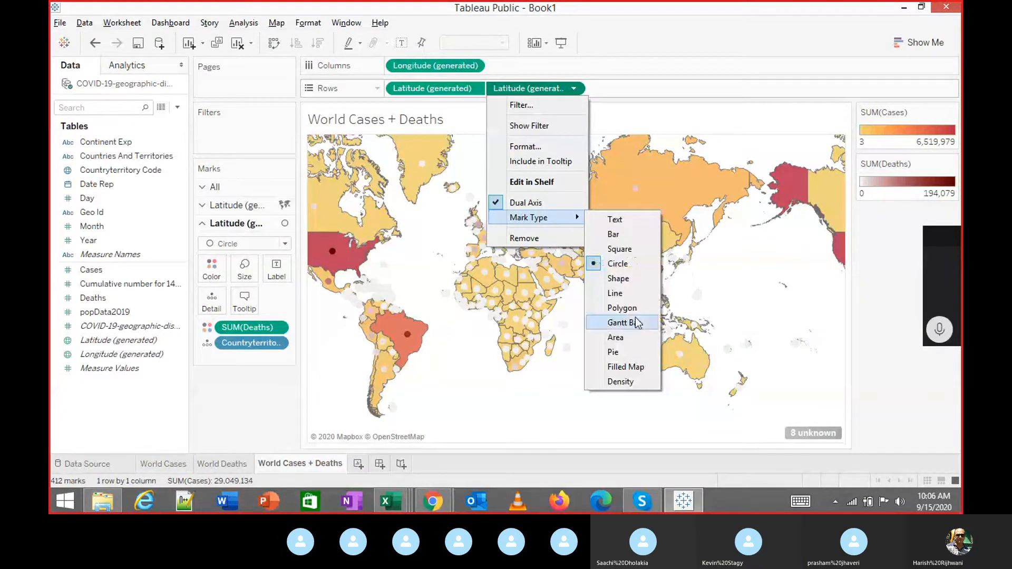
pyautogui.click(616, 235)
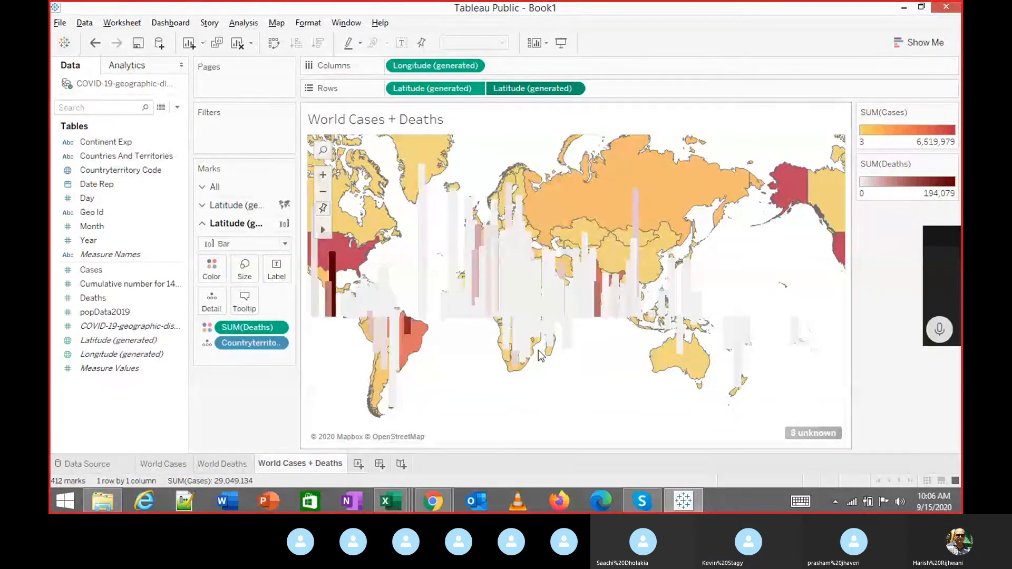
pyautogui.moveTo(587, 299)
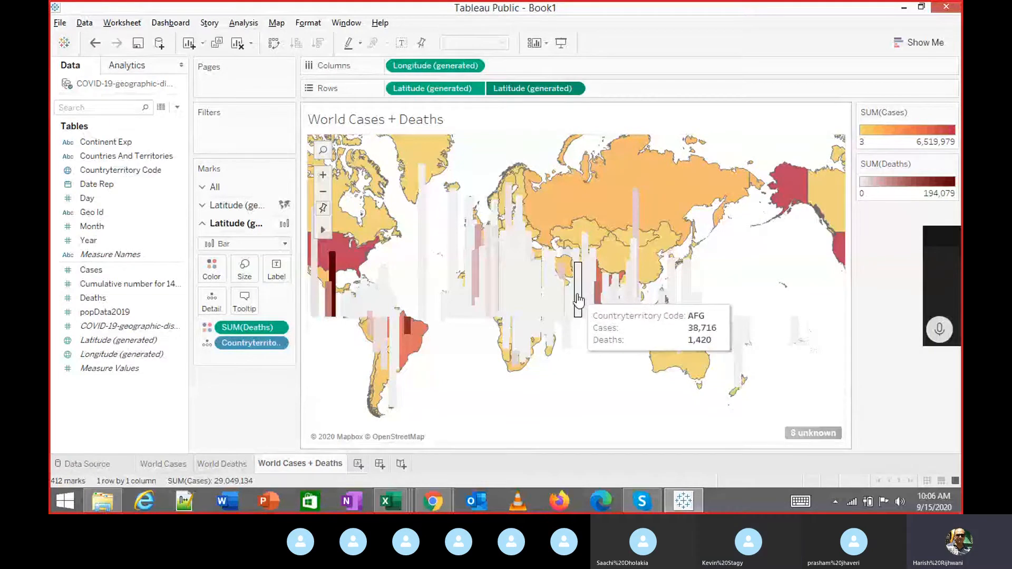
pyautogui.moveTo(547, 303)
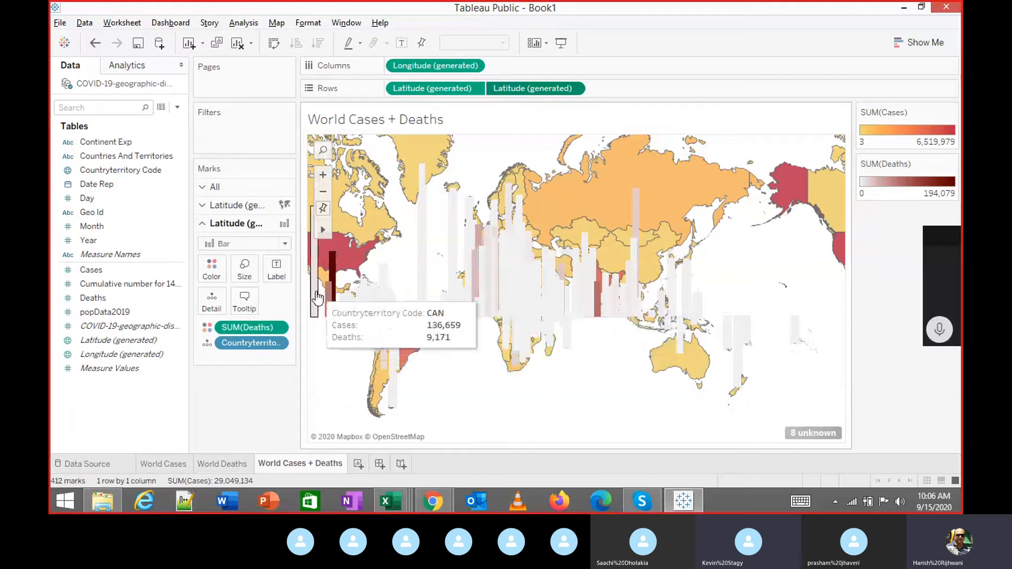
pyautogui.moveTo(334, 303)
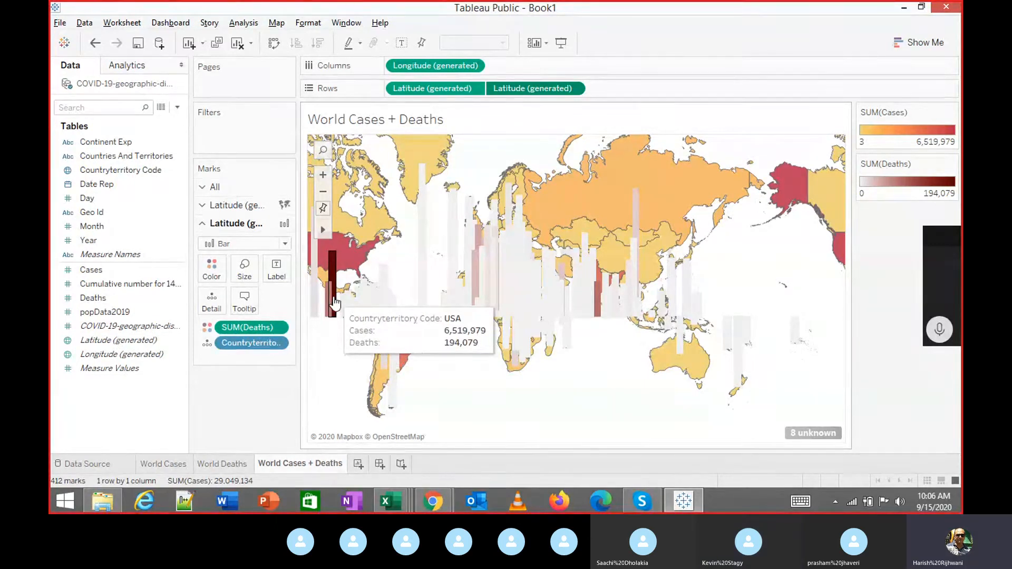
# Reopen the second Latitude layer's options and close them without changing the mark type.
pyautogui.click(573, 88)
pyautogui.moveTo(548, 225)
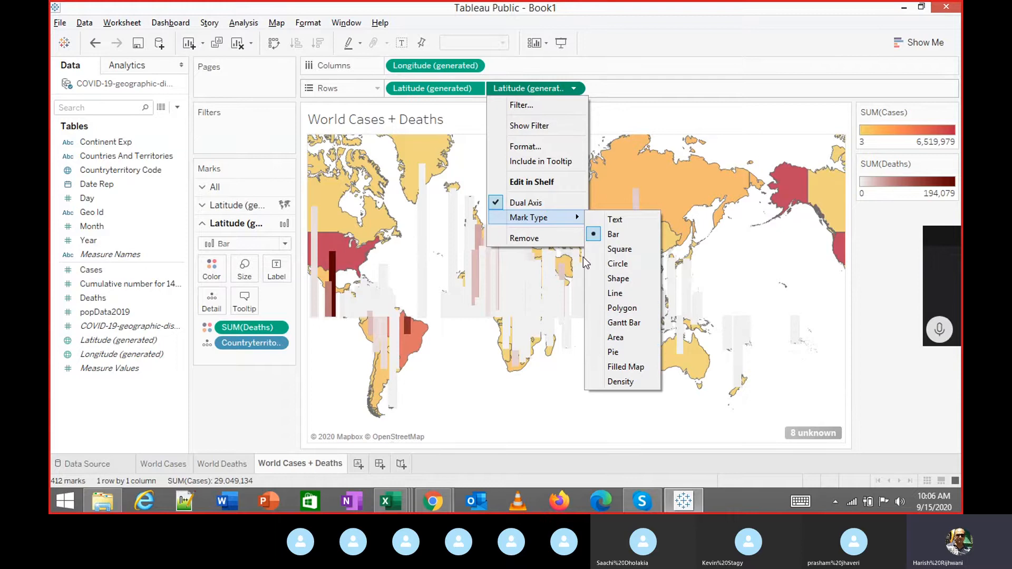
pyautogui.click(476, 88)
pyautogui.doubleClick(476, 88)
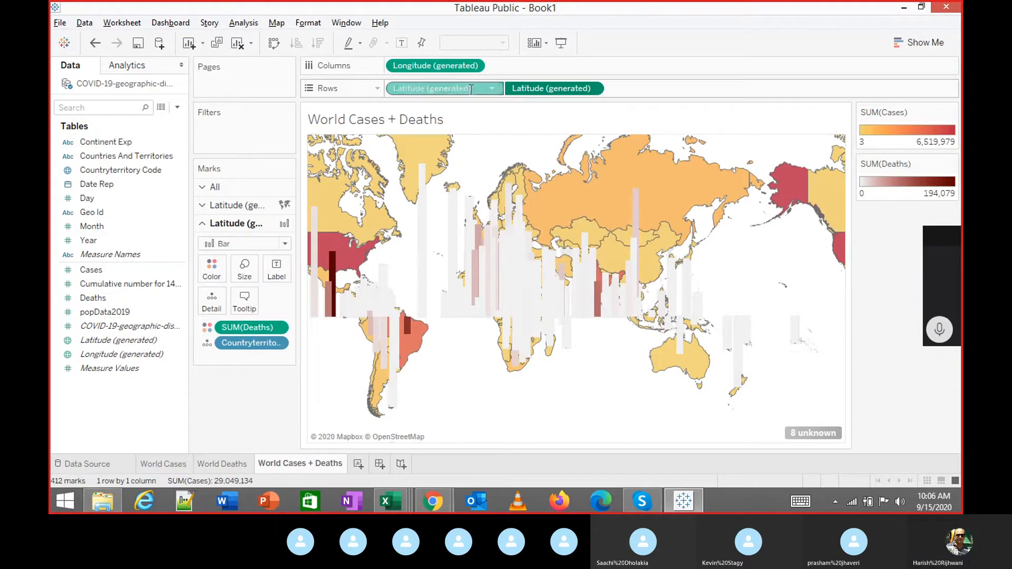
pyautogui.click(594, 64)
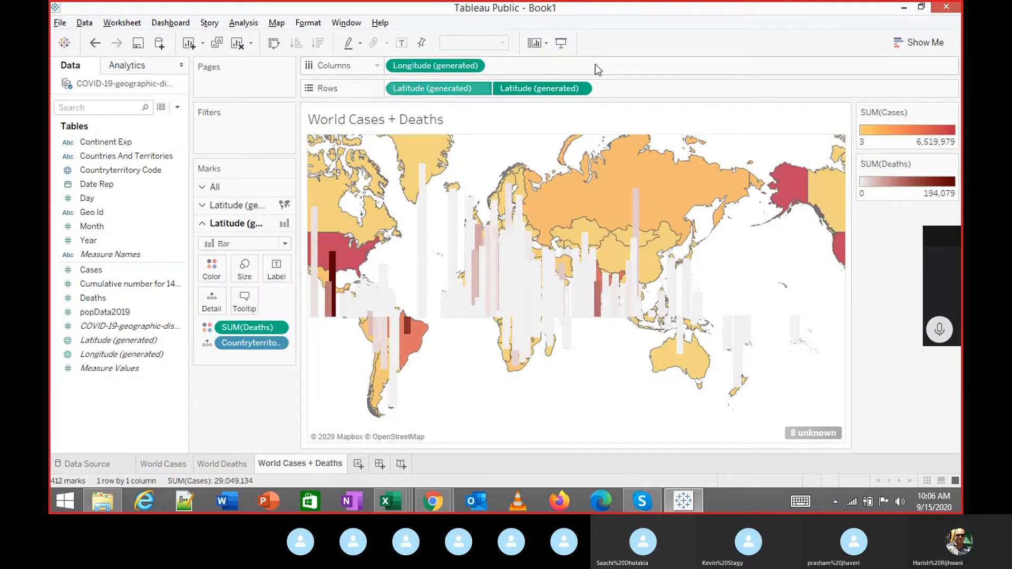
# Try Bar marks on the first Latitude layer, then undo it.
pyautogui.click(473, 88)
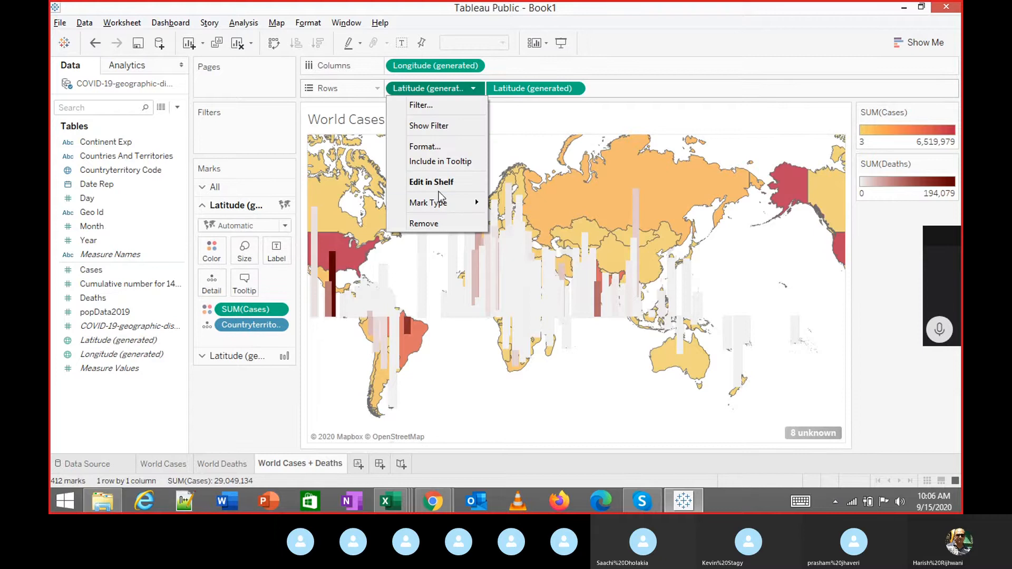
pyautogui.moveTo(442, 205)
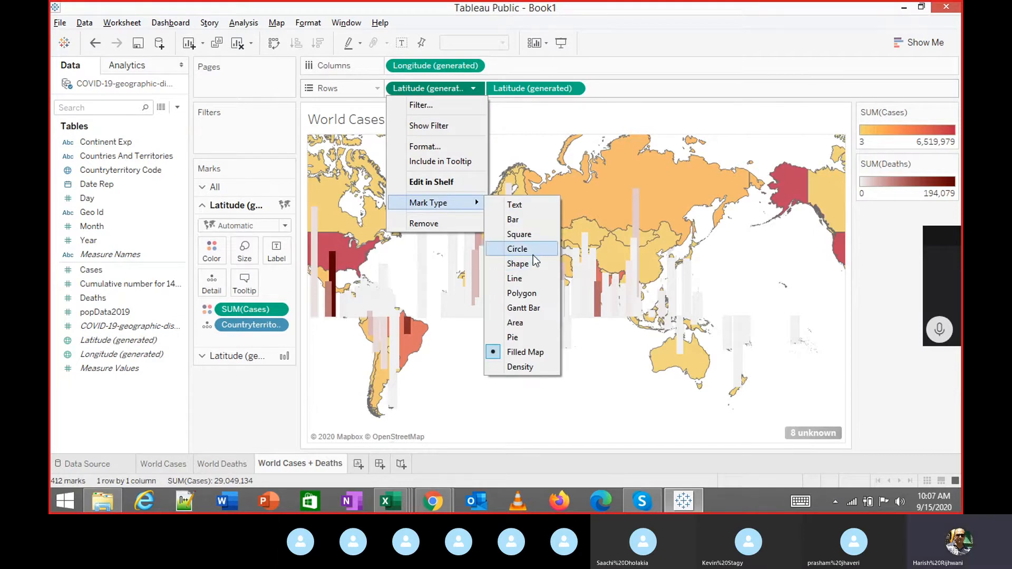
pyautogui.click(516, 219)
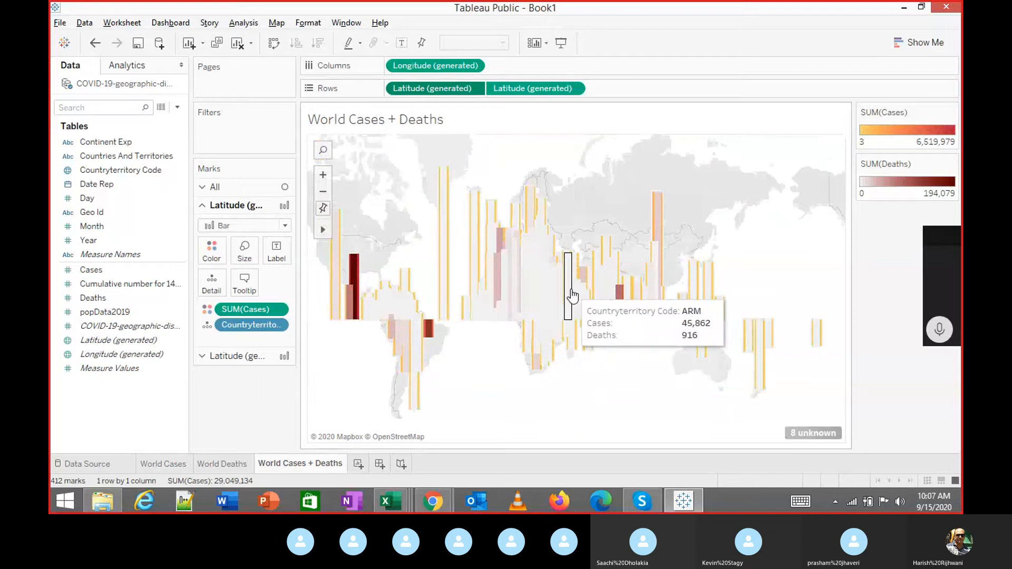
pyautogui.hotkey('ctrl', 'z')
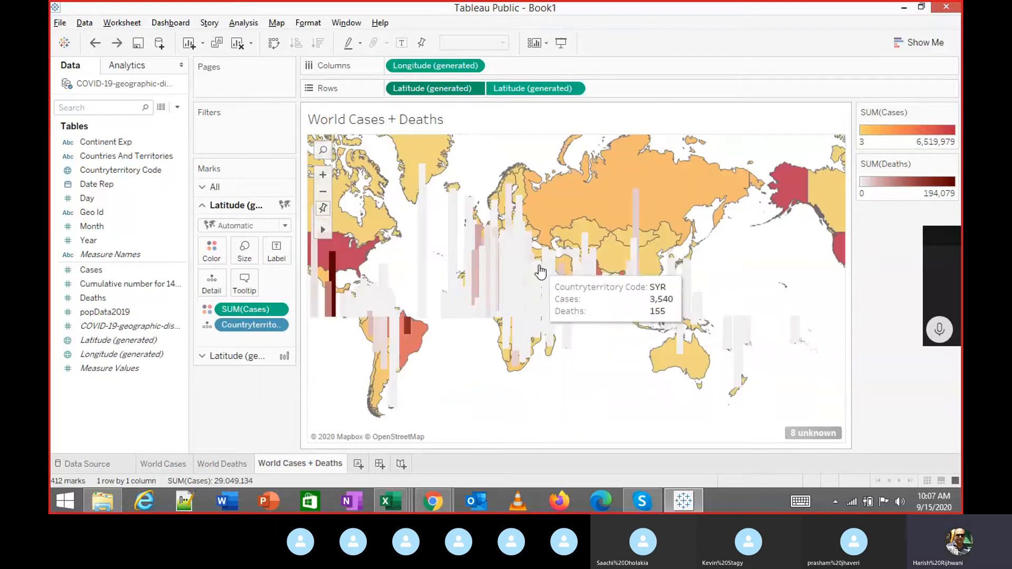
# Try Square marks on the first Latitude layer, then undo twice to restore the death circles.
pyautogui.click(473, 90)
pyautogui.moveTo(454, 202)
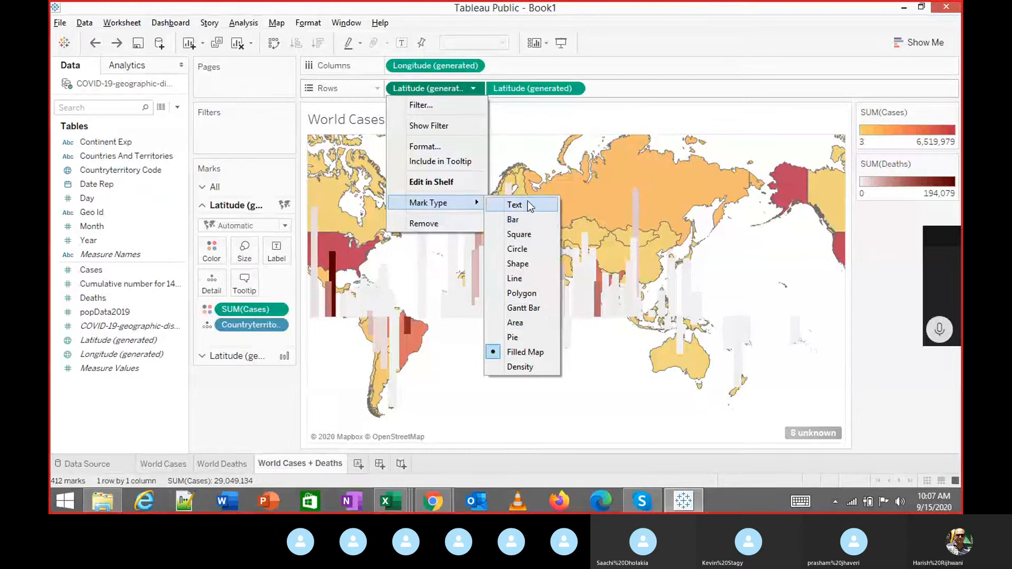
pyautogui.click(522, 235)
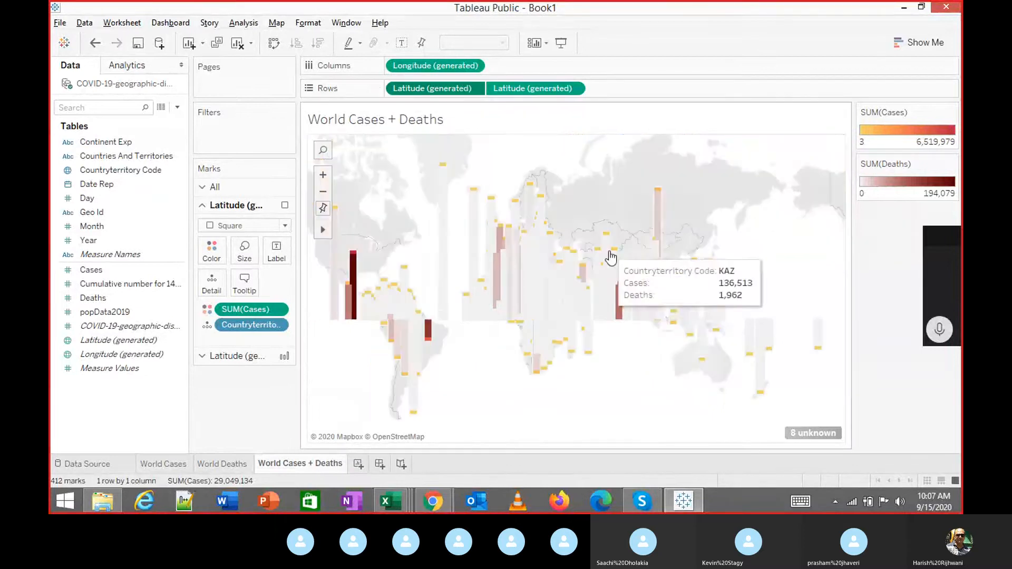
pyautogui.moveTo(657, 231)
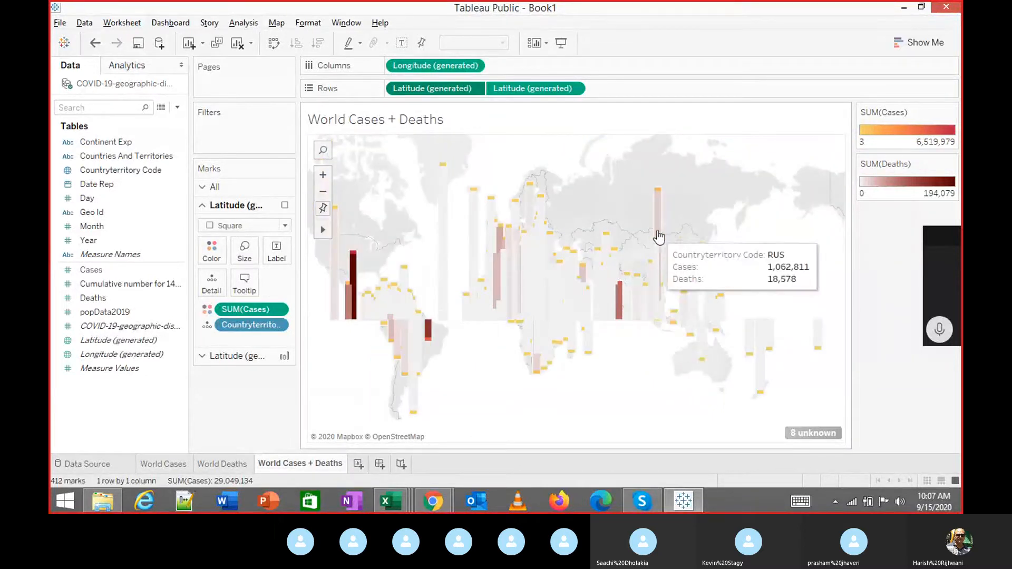
pyautogui.hotkey('ctrl', 'z')
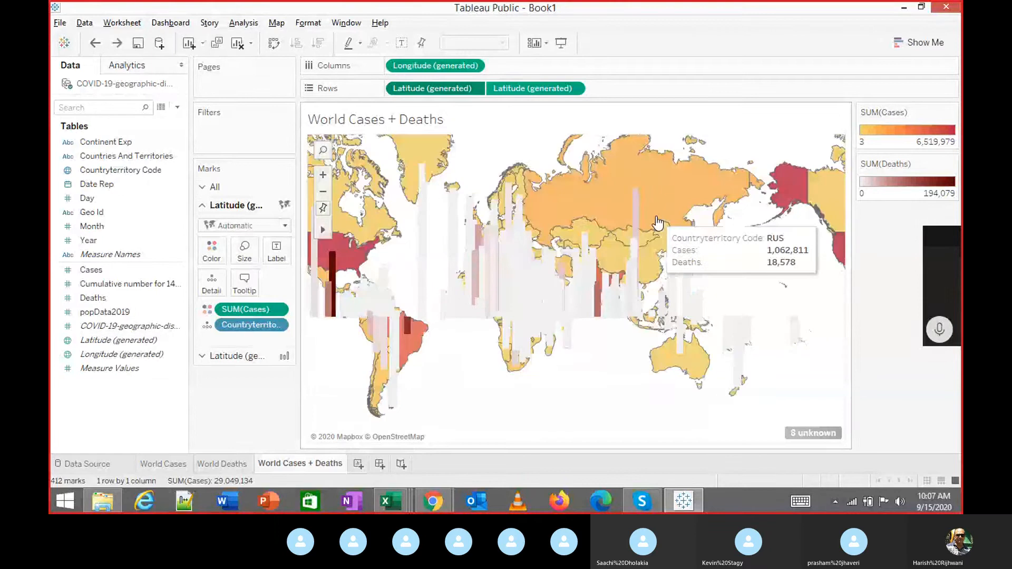
pyautogui.hotkey('ctrl', 'z')
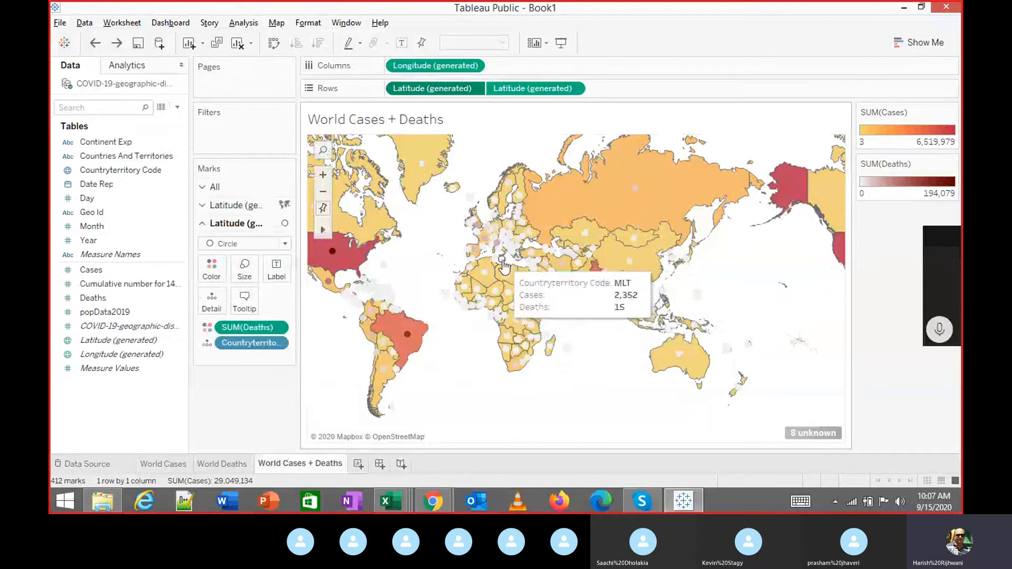
# Apply a Temperature Diverging palette to Deaths with a black low end and dark red high end.
pyautogui.click(212, 270)
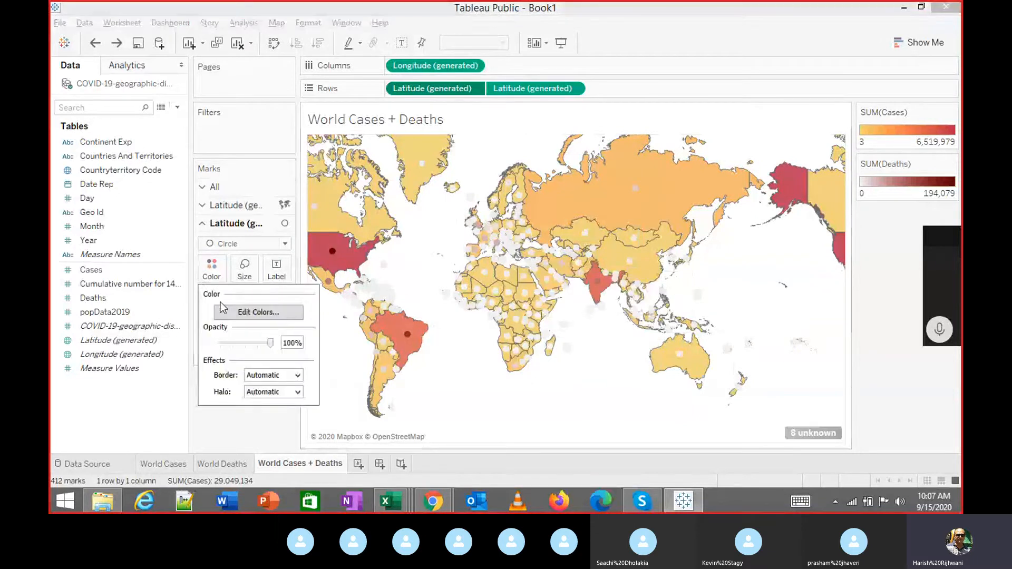
pyautogui.click(240, 312)
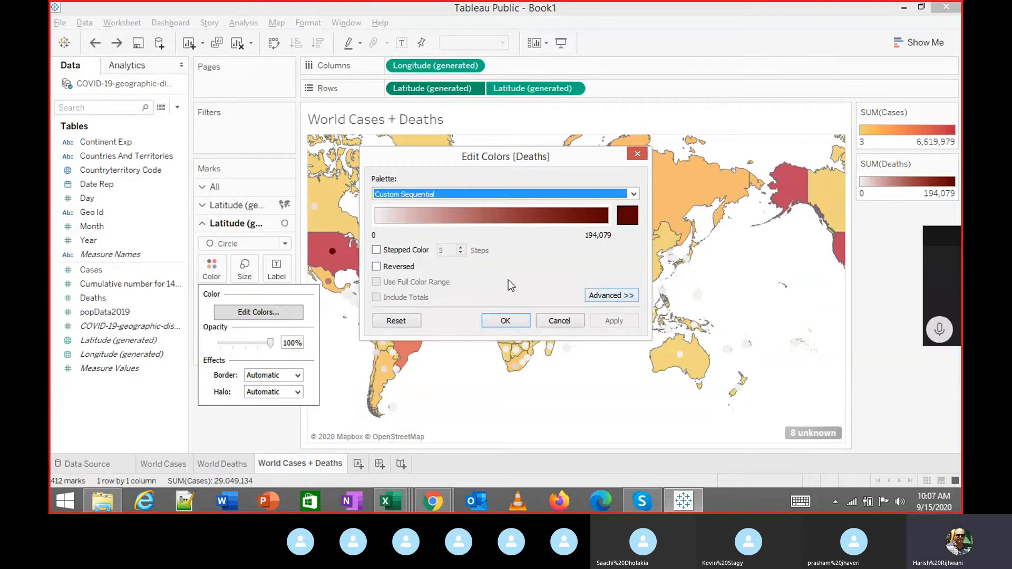
pyautogui.click(510, 197)
pyautogui.click(421, 477)
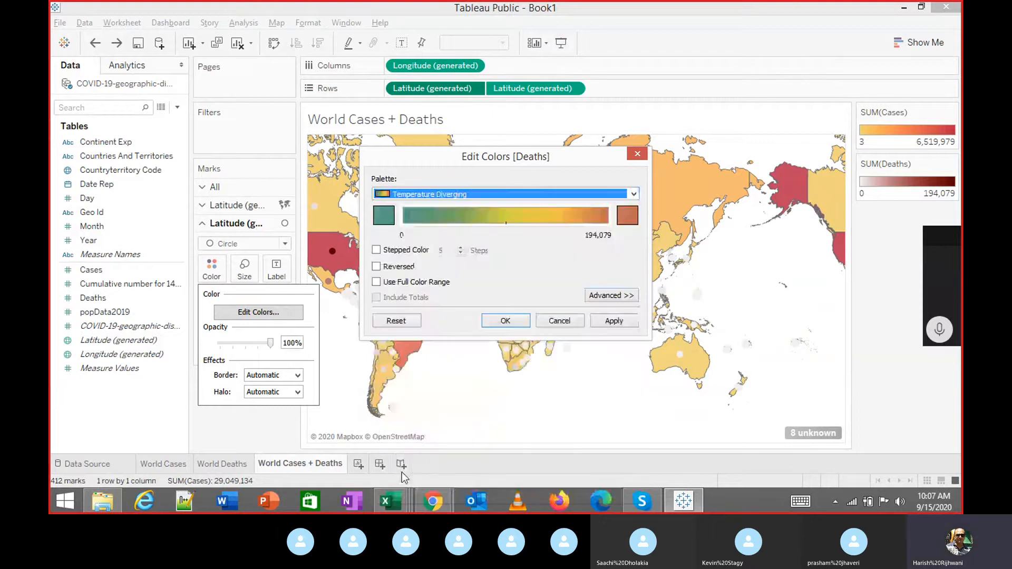
pyautogui.click(385, 215)
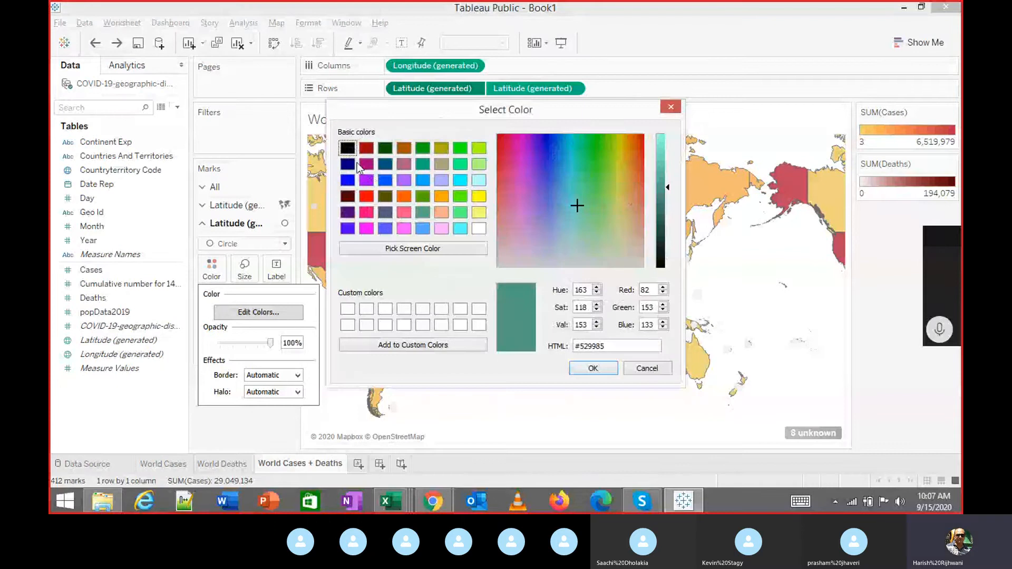
pyautogui.click(346, 149)
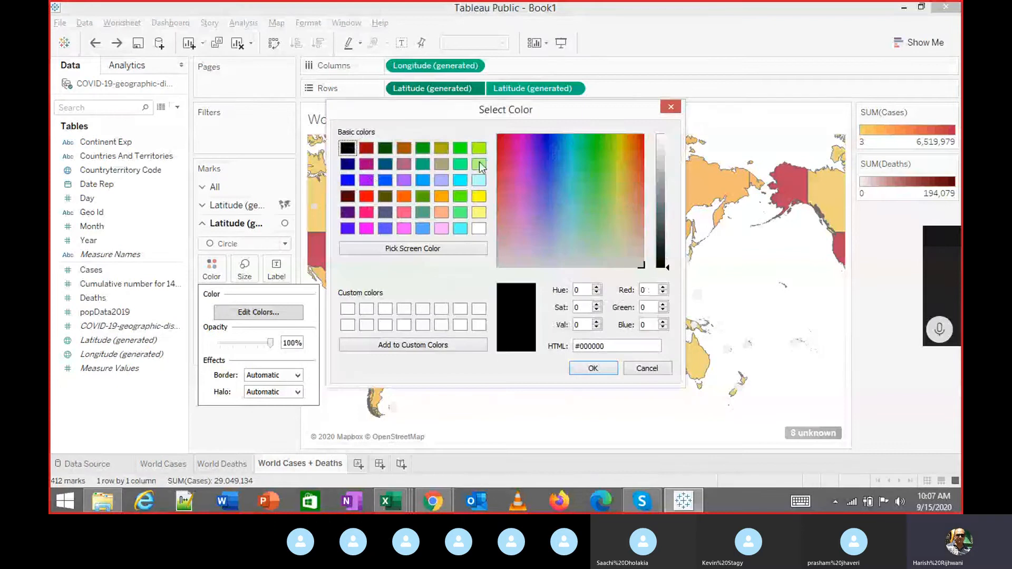
pyautogui.click(593, 368)
pyautogui.click(627, 214)
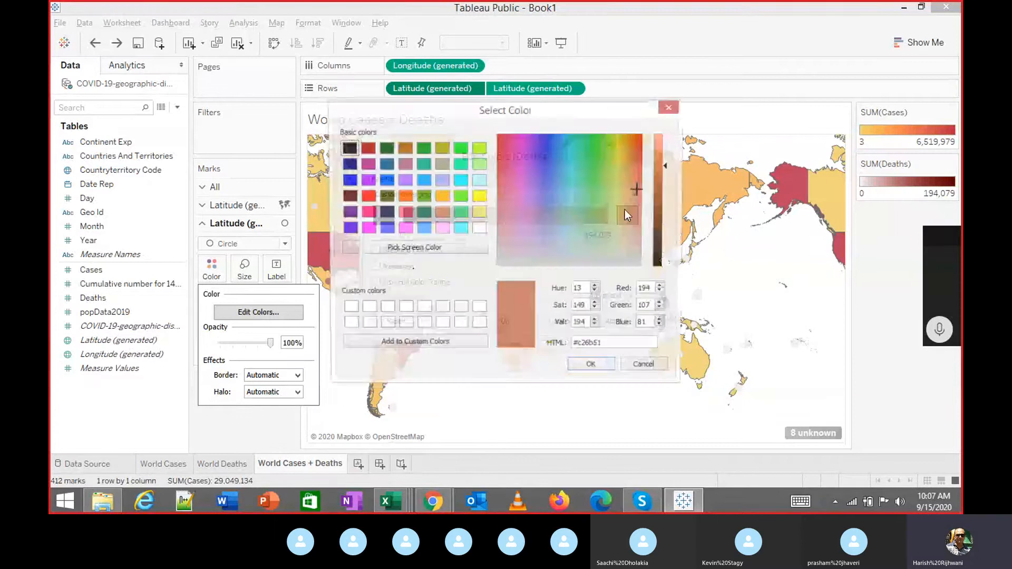
pyautogui.click(371, 150)
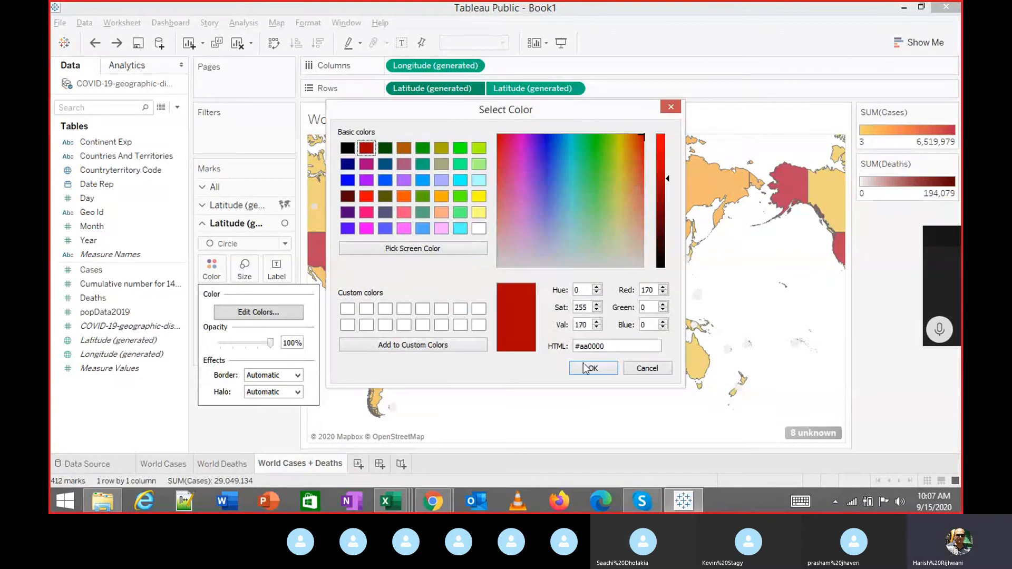
pyautogui.click(593, 368)
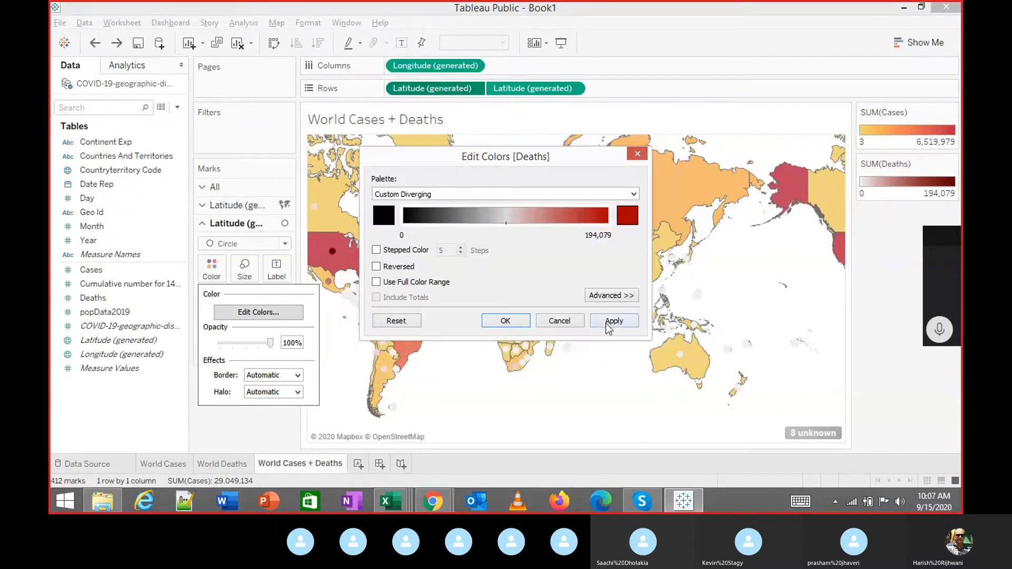
pyautogui.click(514, 321)
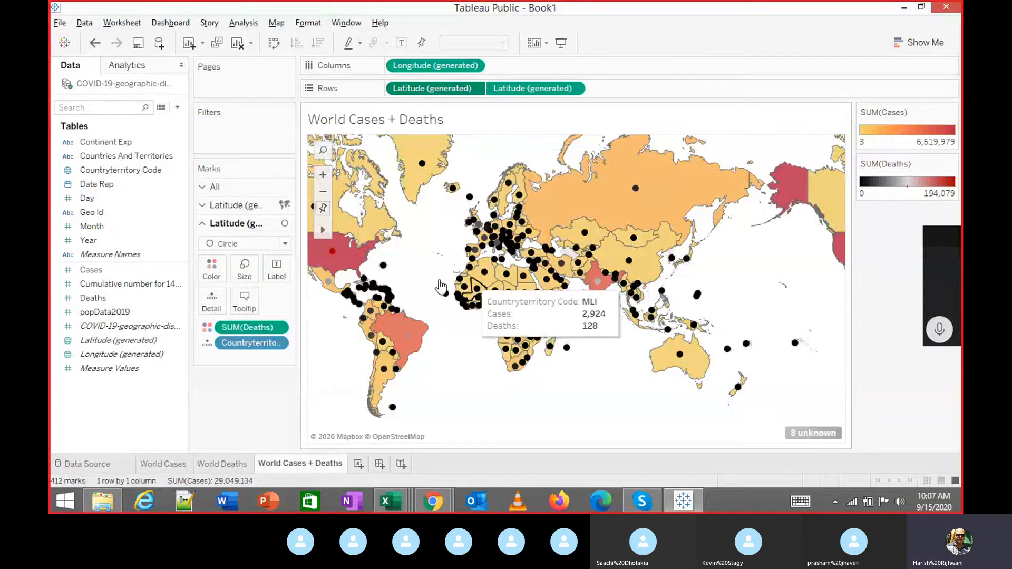
# Reverse the Deaths palette so it runs red to black.
pyautogui.click(214, 267)
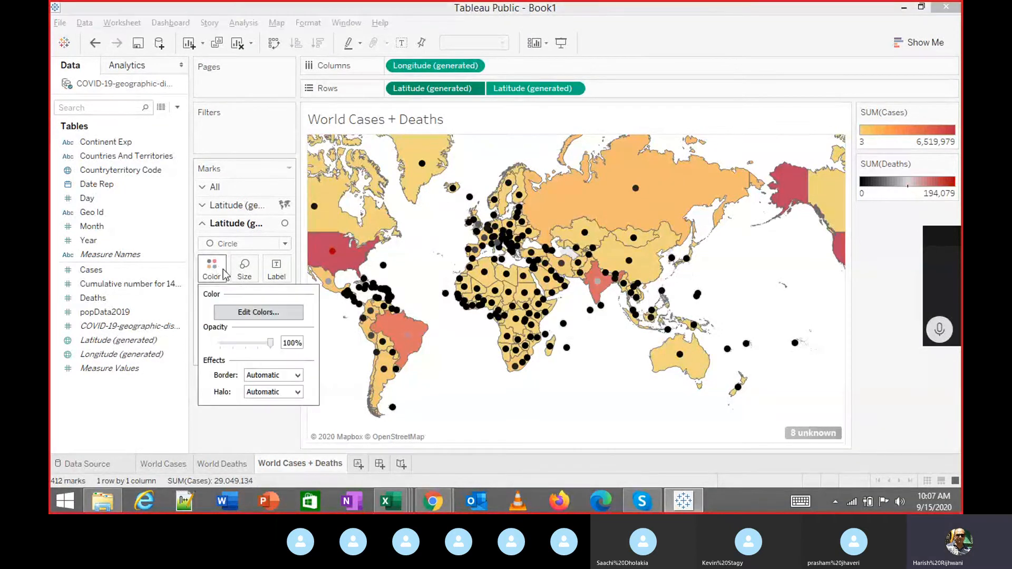
pyautogui.click(257, 314)
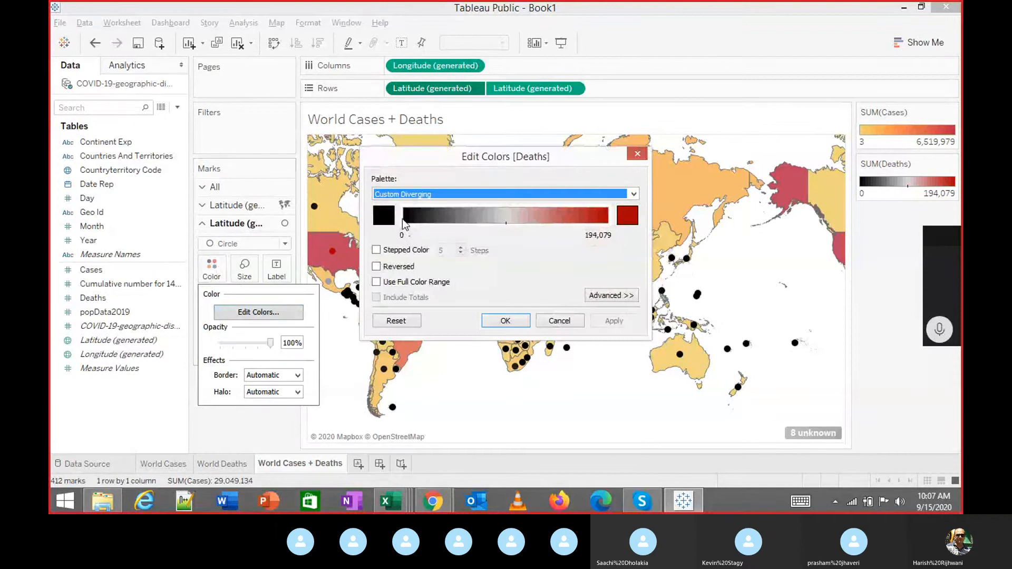
pyautogui.click(400, 267)
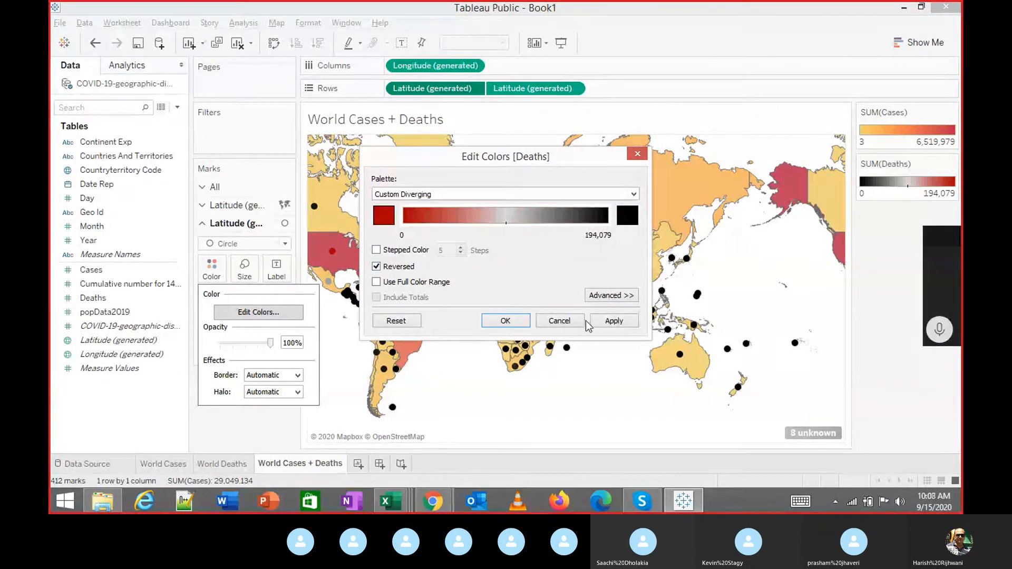
pyautogui.click(614, 321)
pyautogui.click(505, 321)
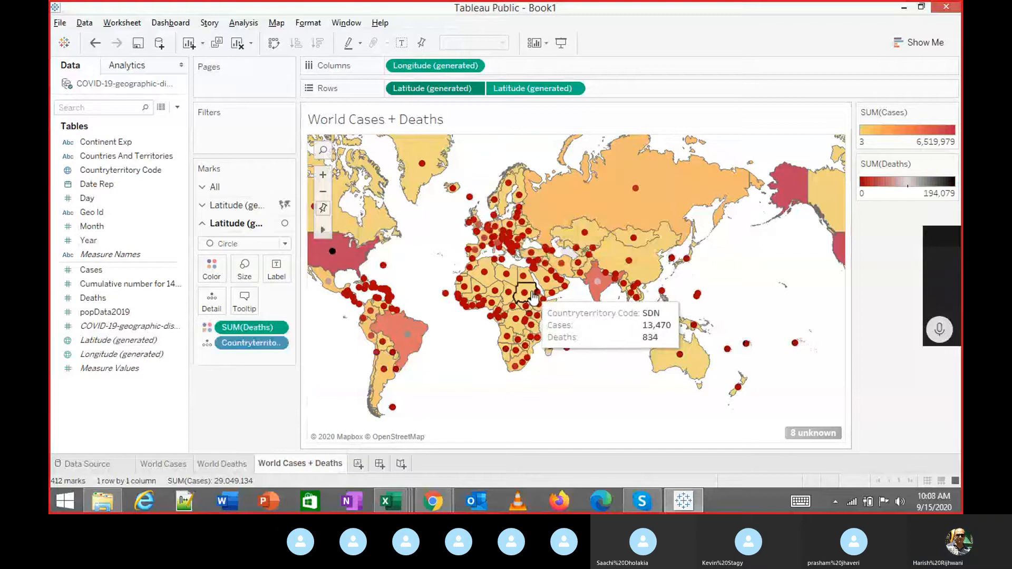
# Change the Deaths palette's start colour to orange, giving orange-to-black death circles.
pyautogui.click(212, 269)
pyautogui.click(264, 313)
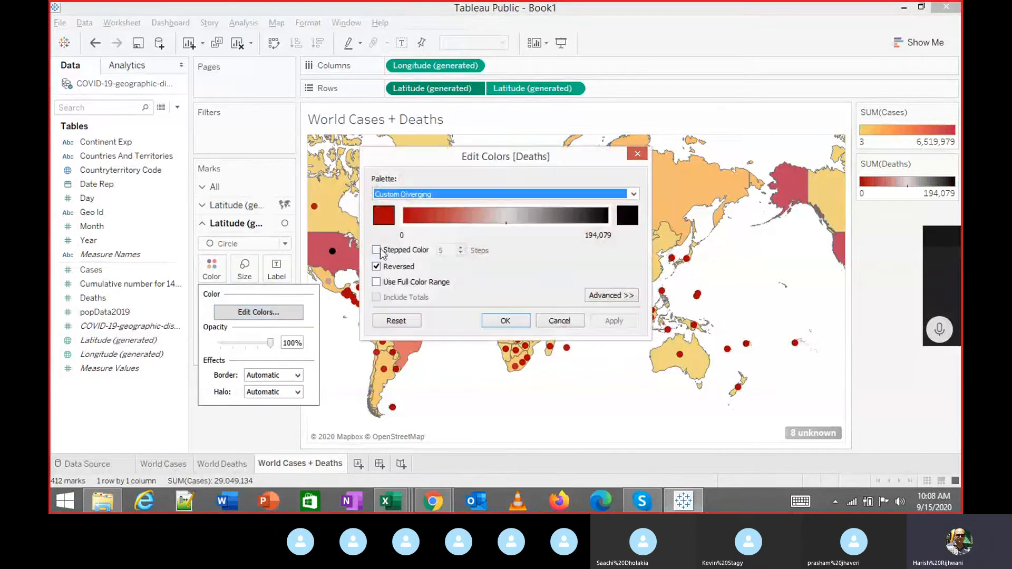
pyautogui.click(389, 214)
pyautogui.moveTo(666, 179); pyautogui.dragTo(663, 153)
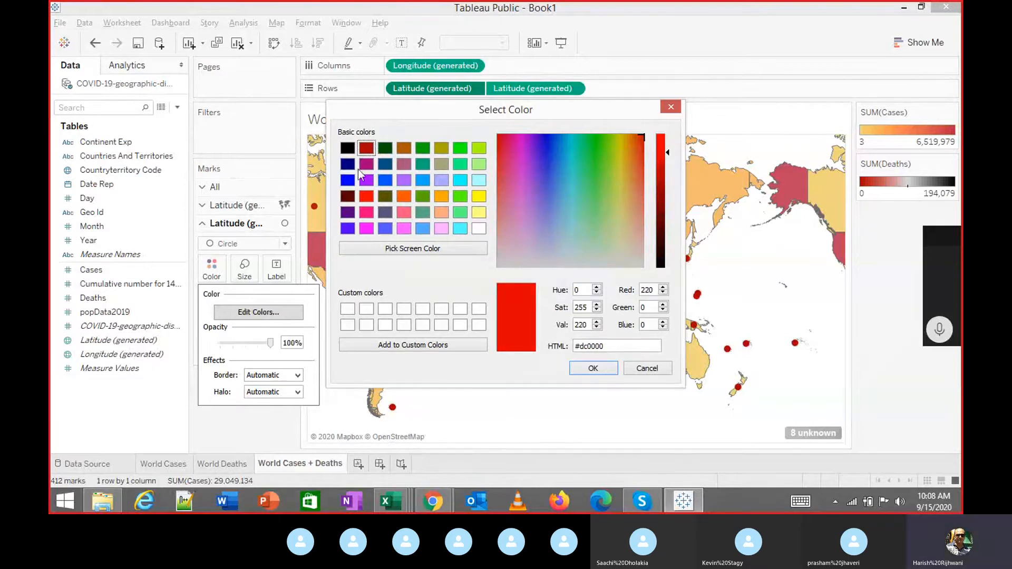
pyautogui.click(369, 199)
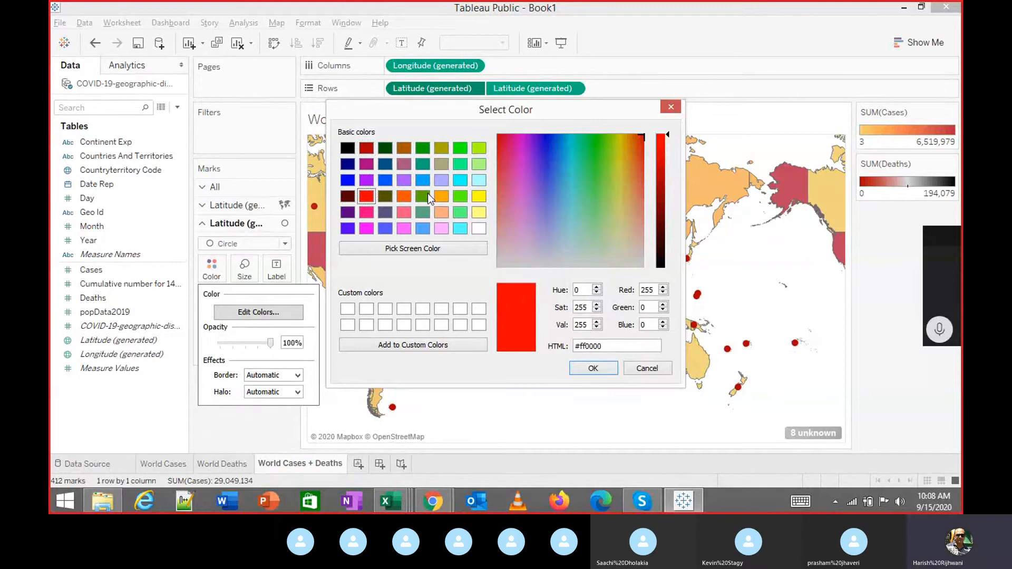
pyautogui.click(442, 196)
pyautogui.click(590, 368)
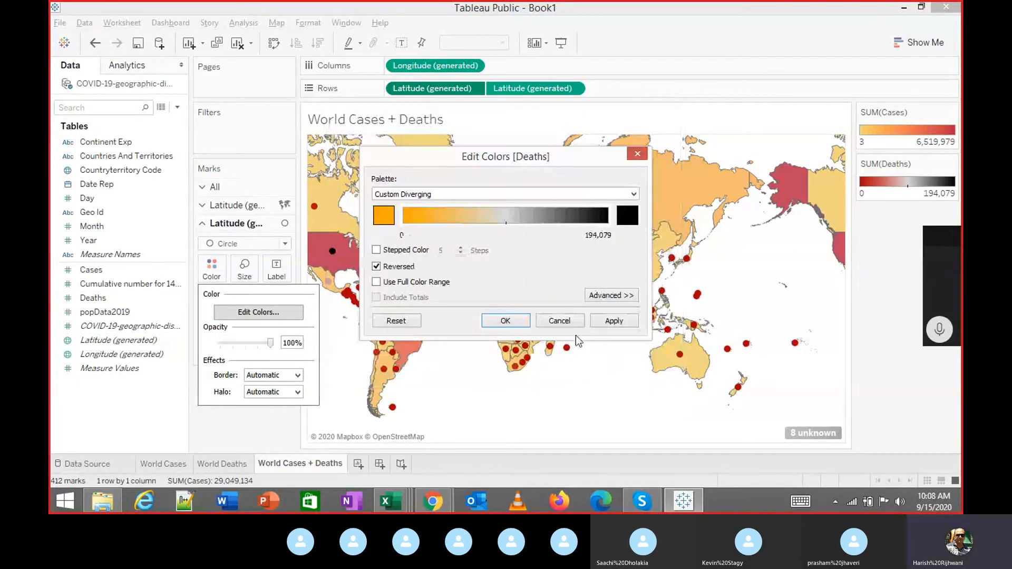
pyautogui.click(613, 320)
pyautogui.click(505, 321)
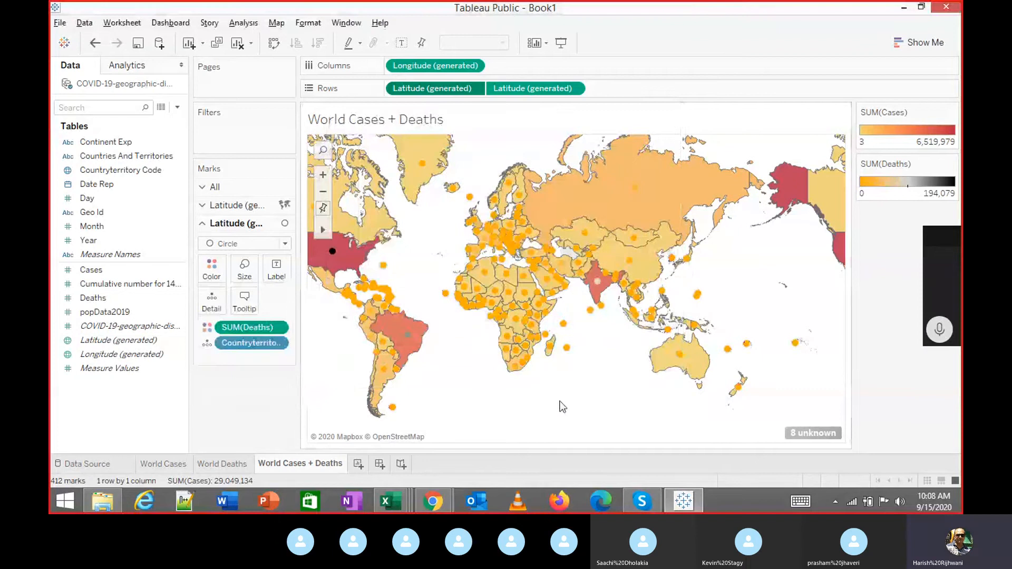
pyautogui.click(562, 44)
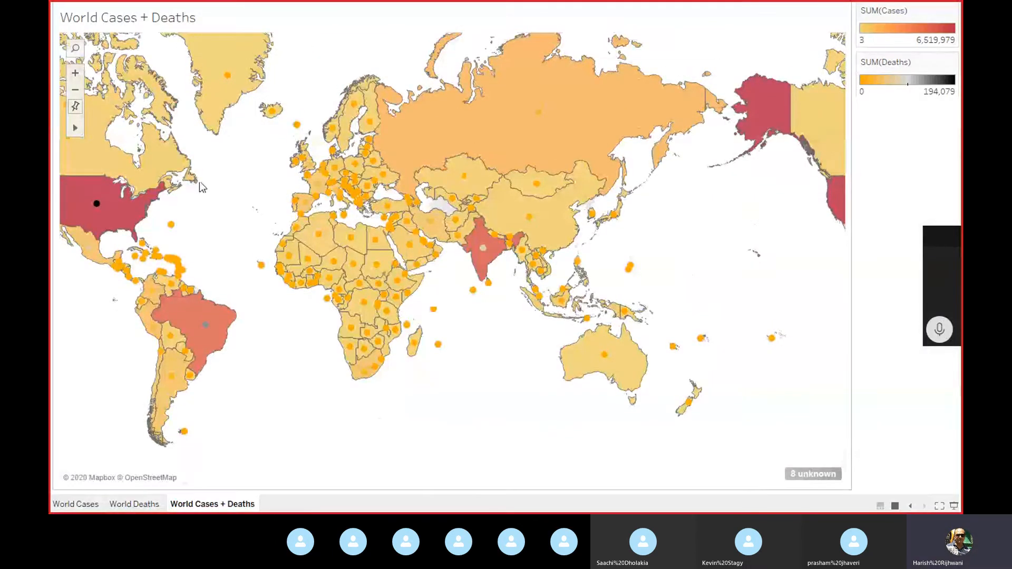
pyautogui.moveTo(97, 207)
pyautogui.moveTo(485, 253)
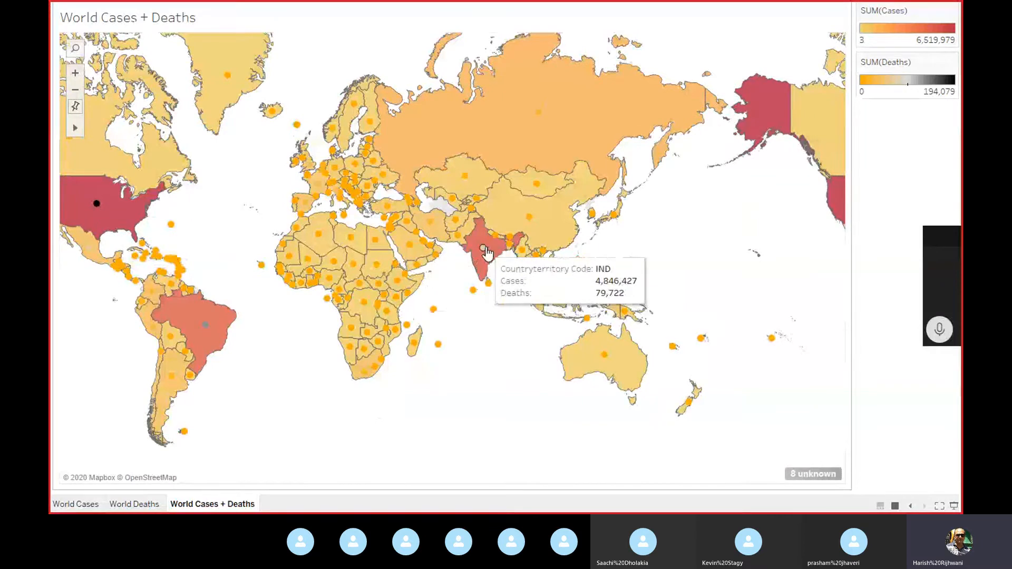
pyautogui.moveTo(190, 324)
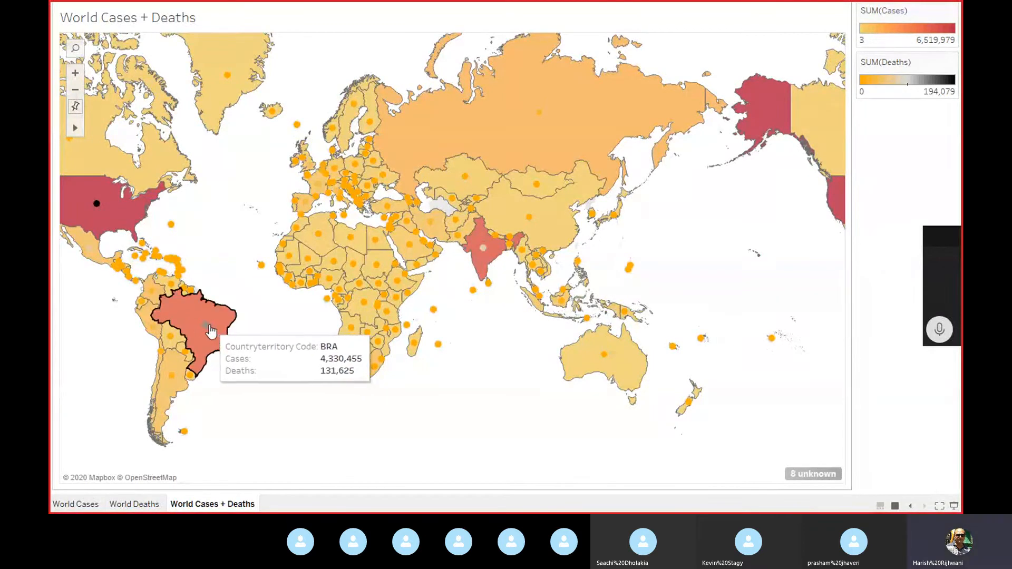
pyautogui.moveTo(362, 143)
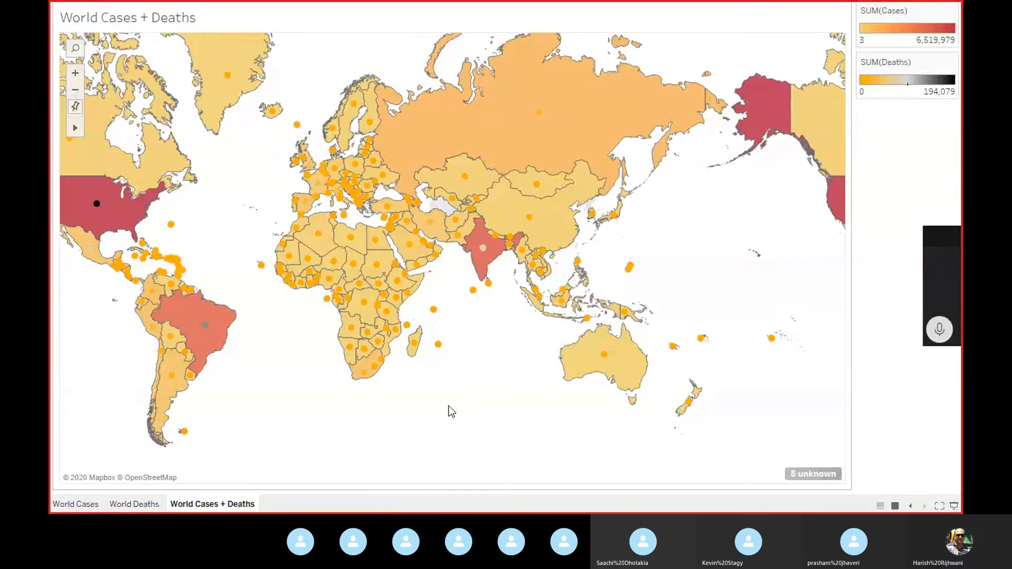
pyautogui.press('Escape')
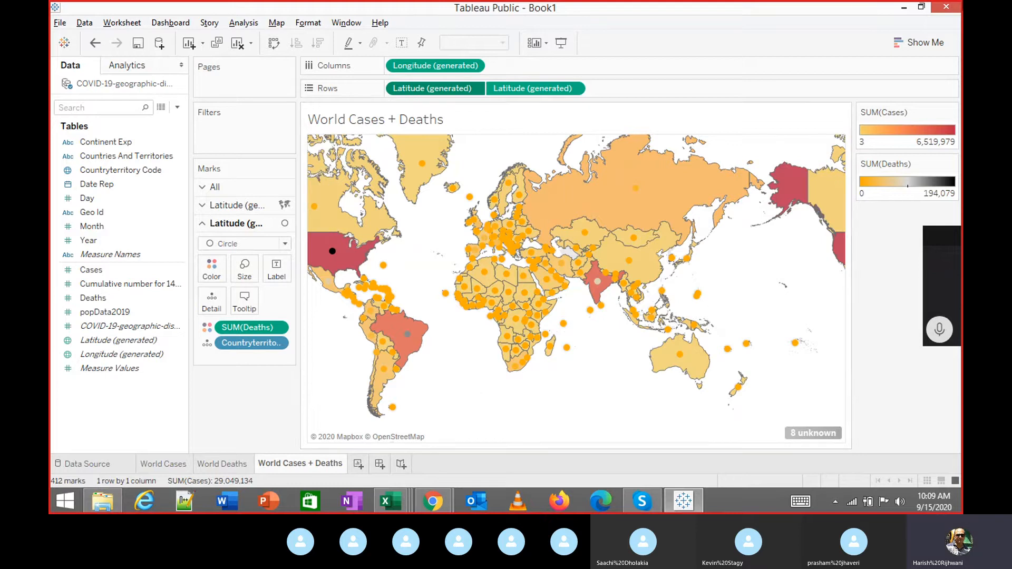
# Browse the File and Format menus without choosing anything.
pyautogui.moveTo(414, 352)
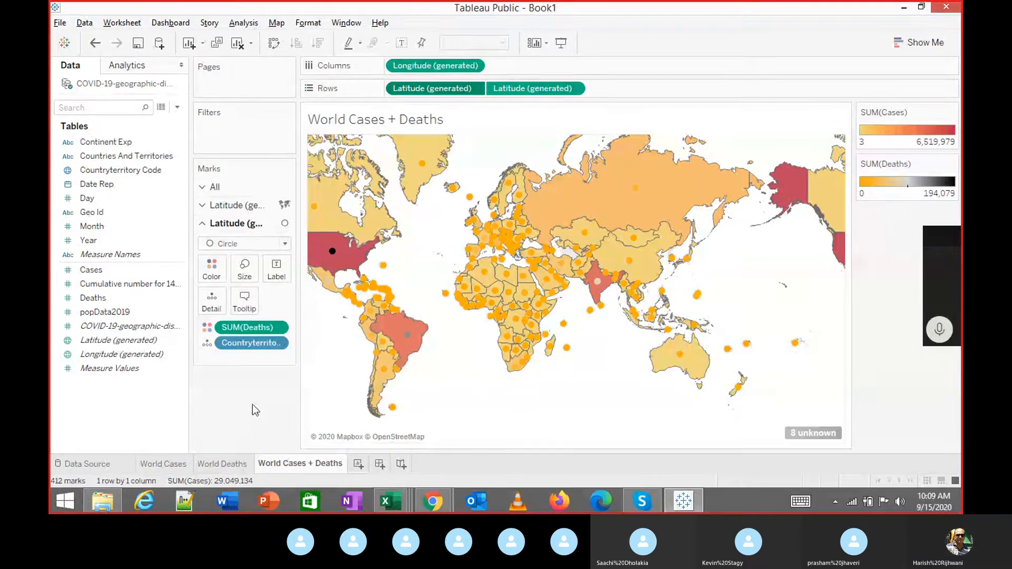
pyautogui.click(61, 24)
pyautogui.click(308, 24)
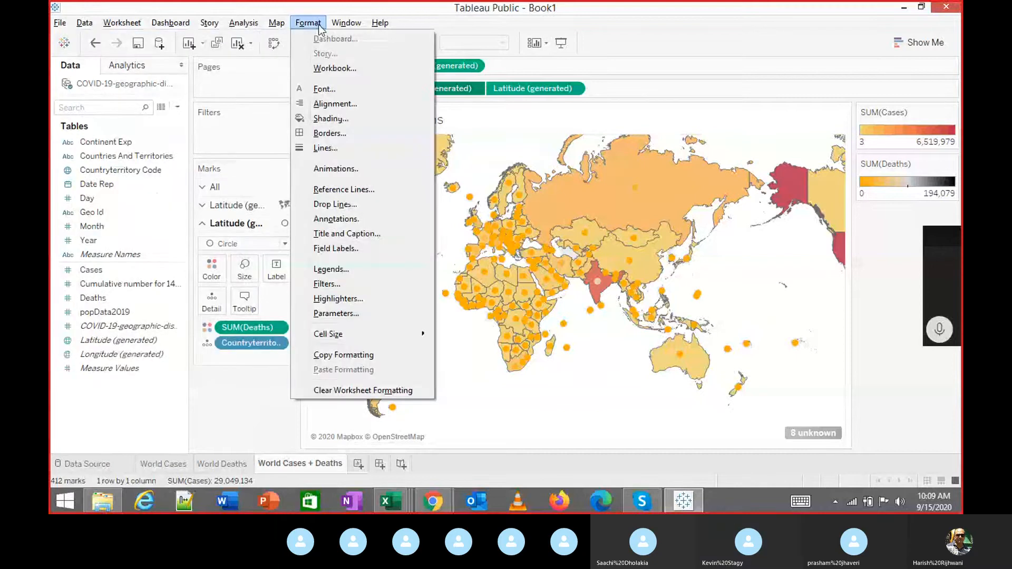
pyautogui.click(276, 8)
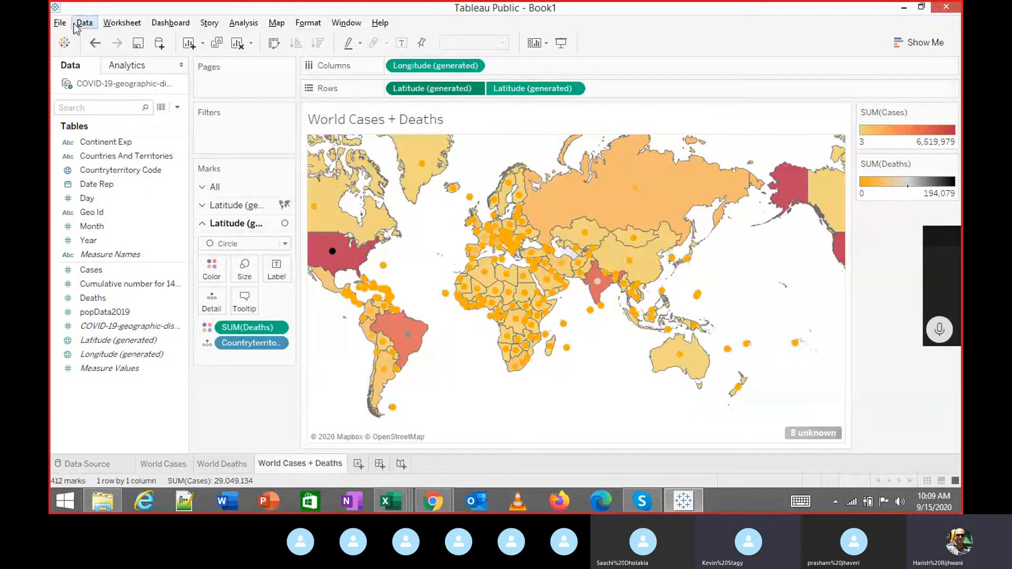
# Create a new blank workbook with File > New.
pyautogui.click(60, 24)
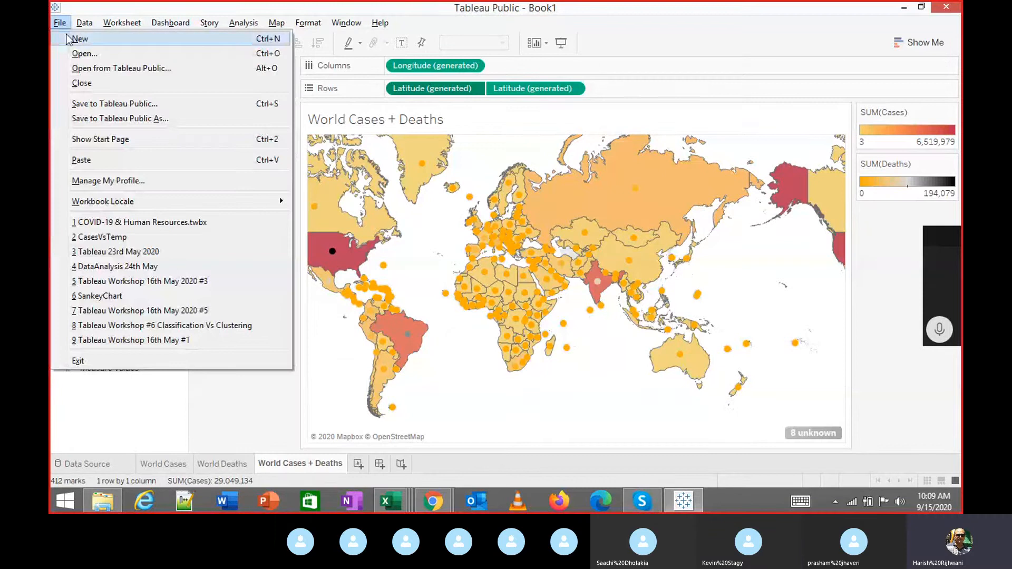
pyautogui.click(73, 39)
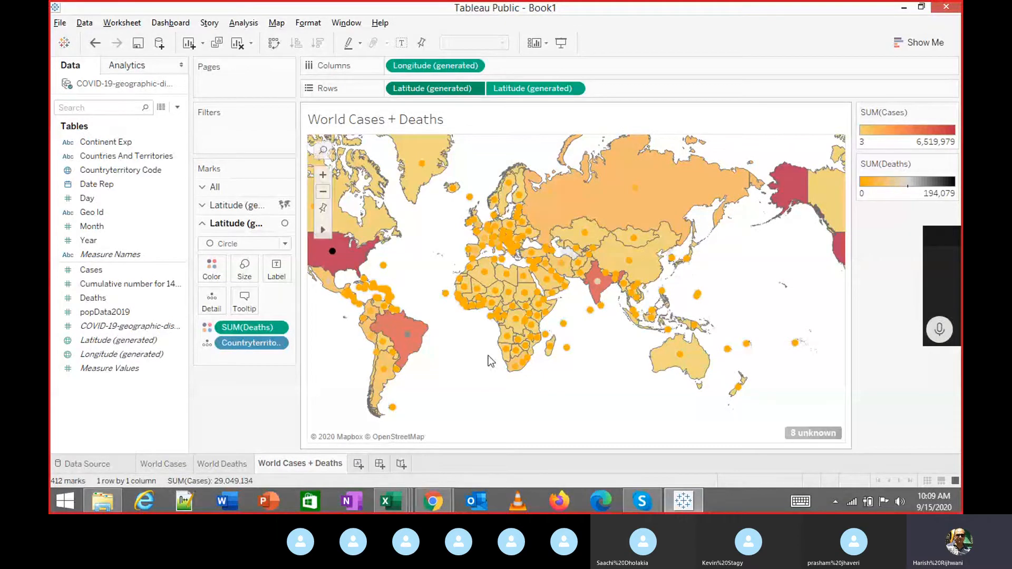
pyautogui.moveTo(687, 500)
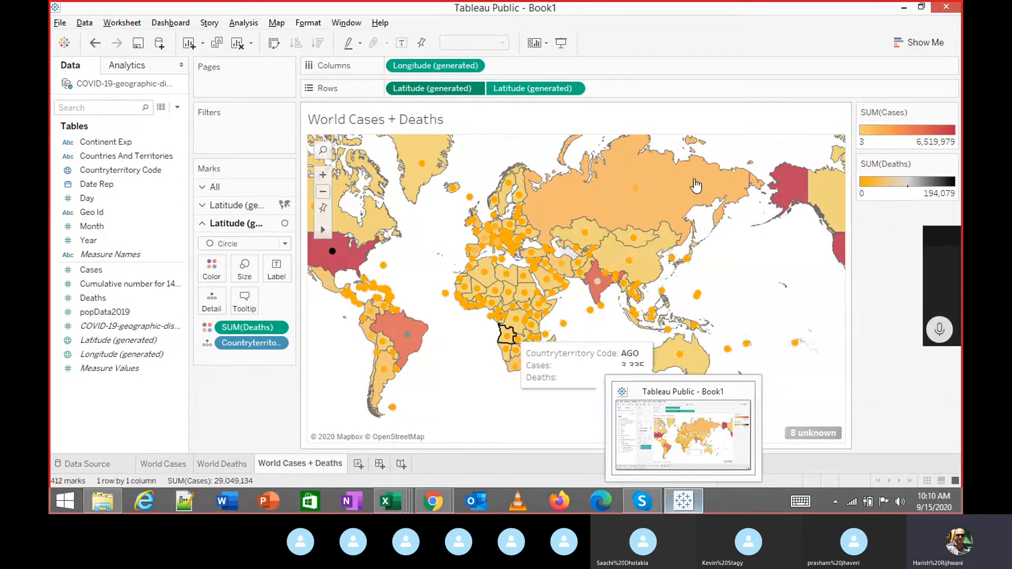
# Minimize Tableau, hide the Downloads folder, and restore the Book1 map window.
pyautogui.click(902, 9)
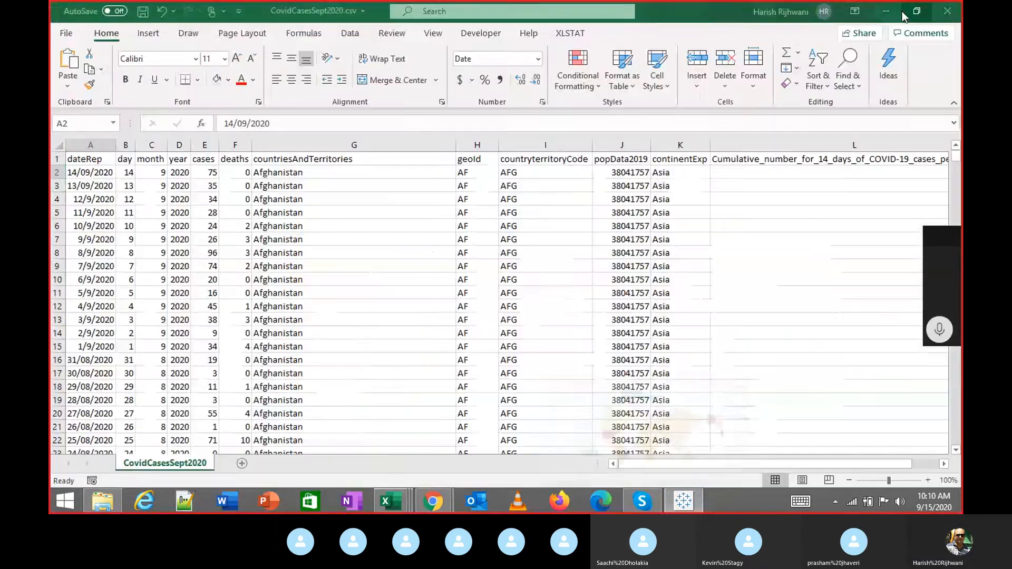
pyautogui.click(683, 501)
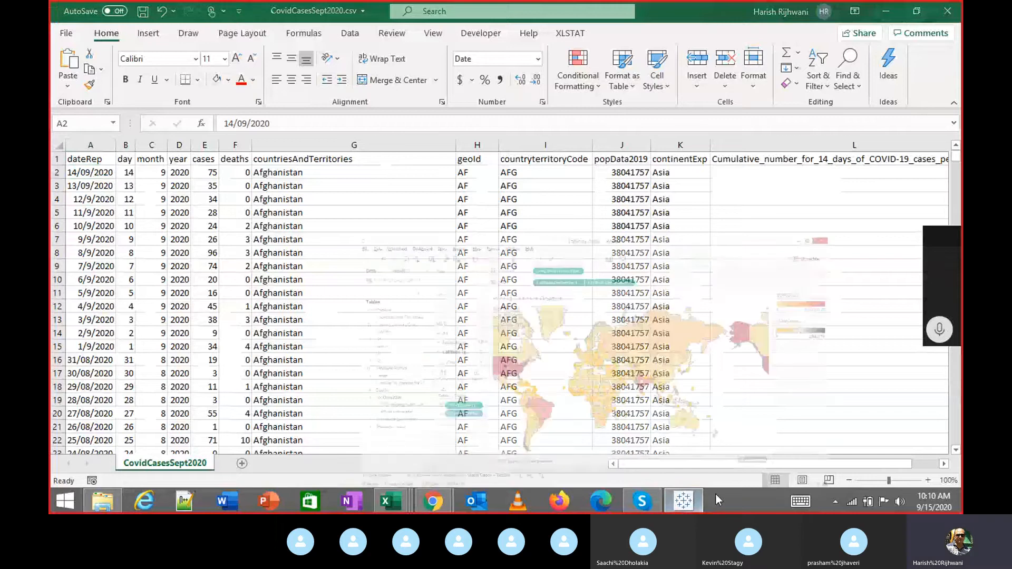
pyautogui.rightClick(726, 498)
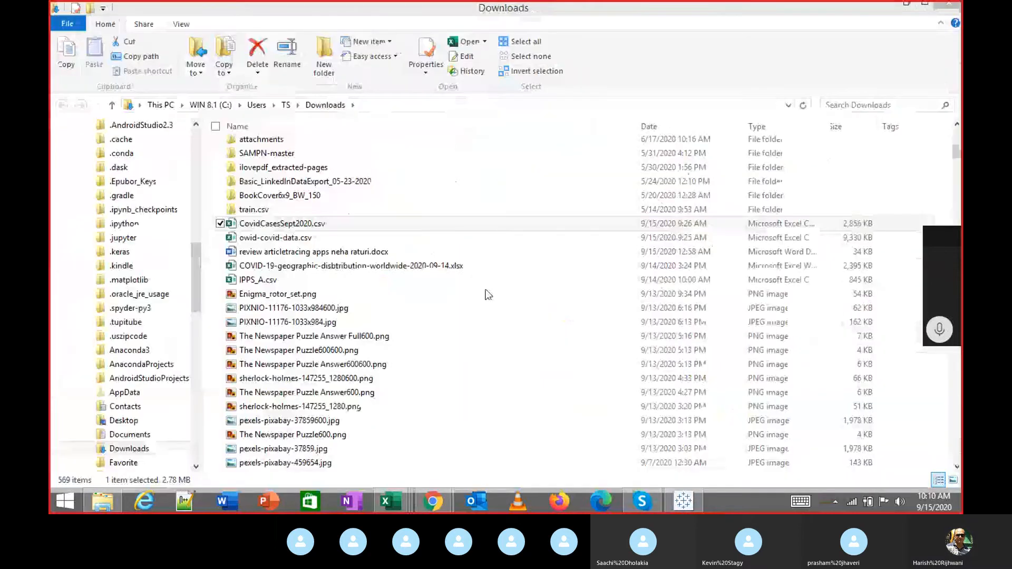
pyautogui.click(905, 4)
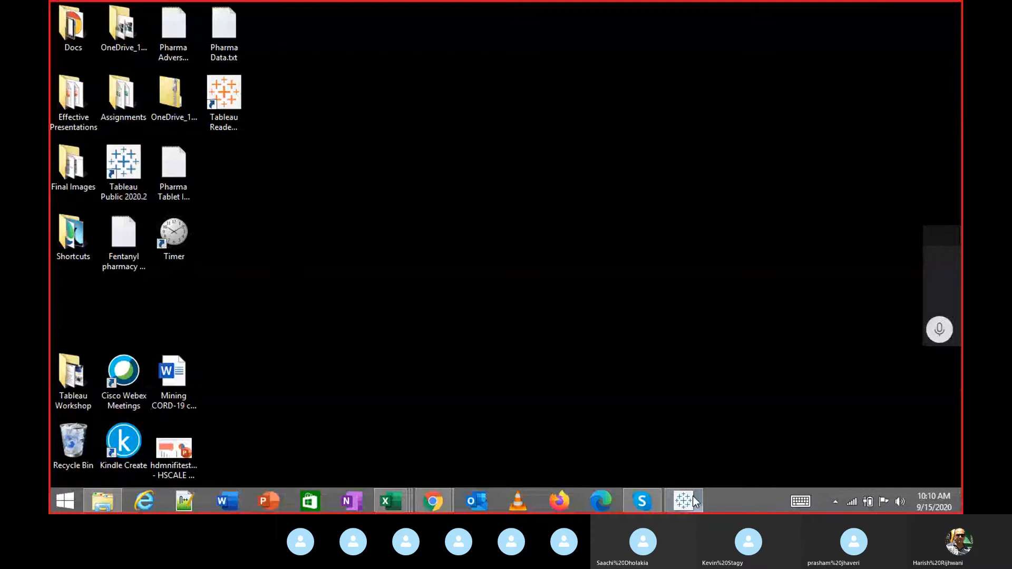
pyautogui.moveTo(693, 498)
pyautogui.click(685, 431)
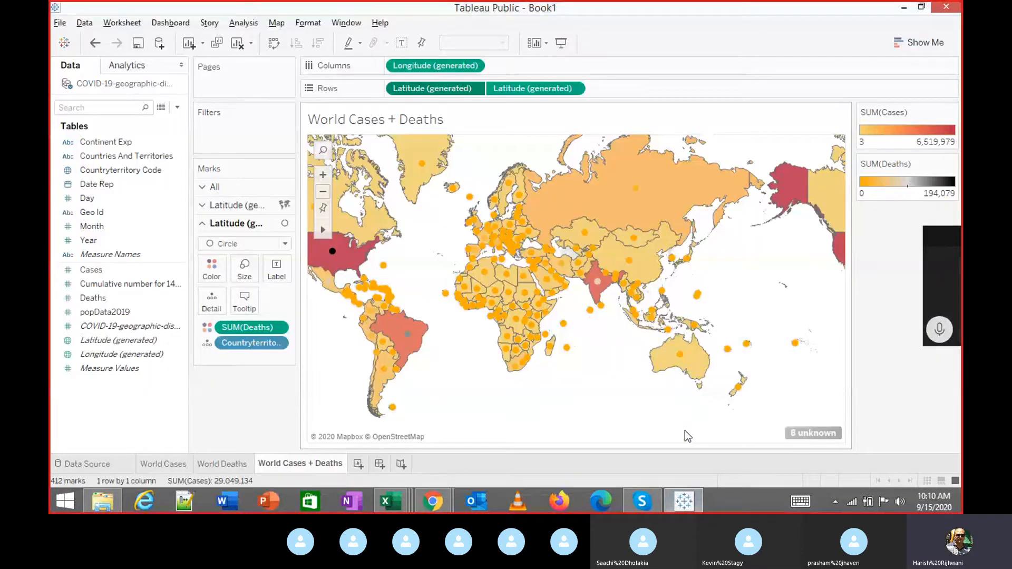
pyautogui.click(59, 22)
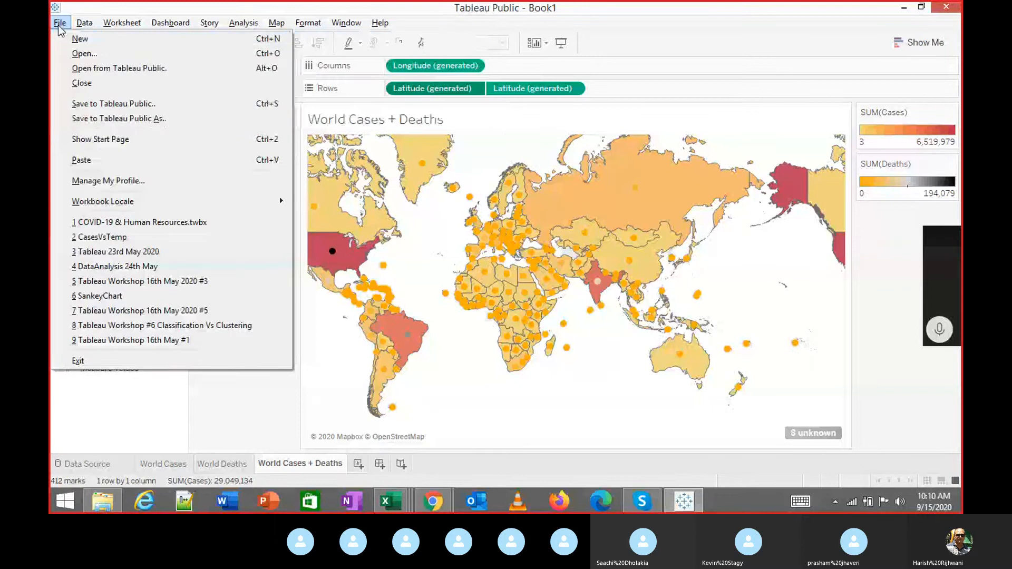
pyautogui.moveTo(380, 22)
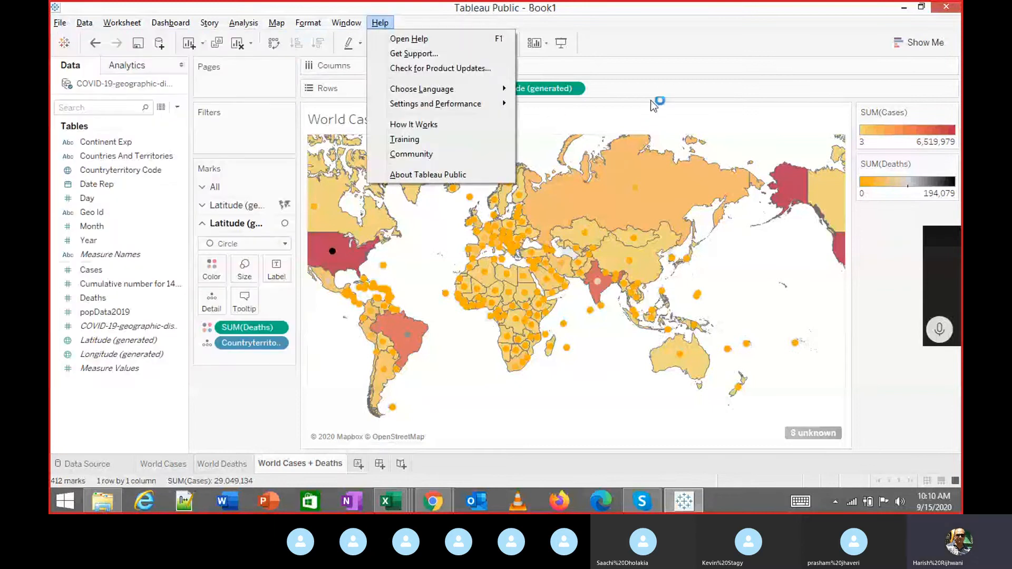
pyautogui.click(672, 90)
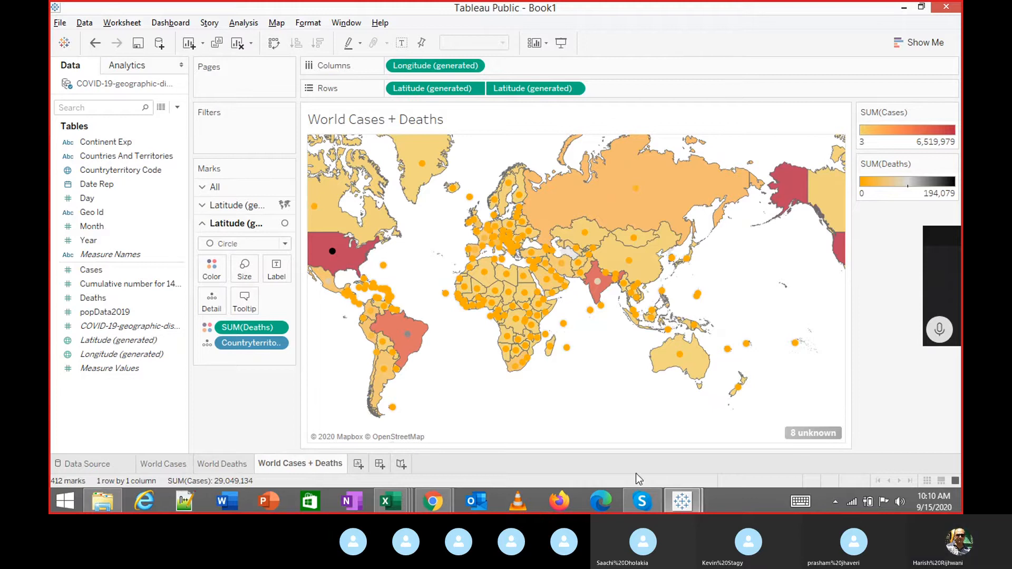
pyautogui.click(679, 505)
pyautogui.click(748, 441)
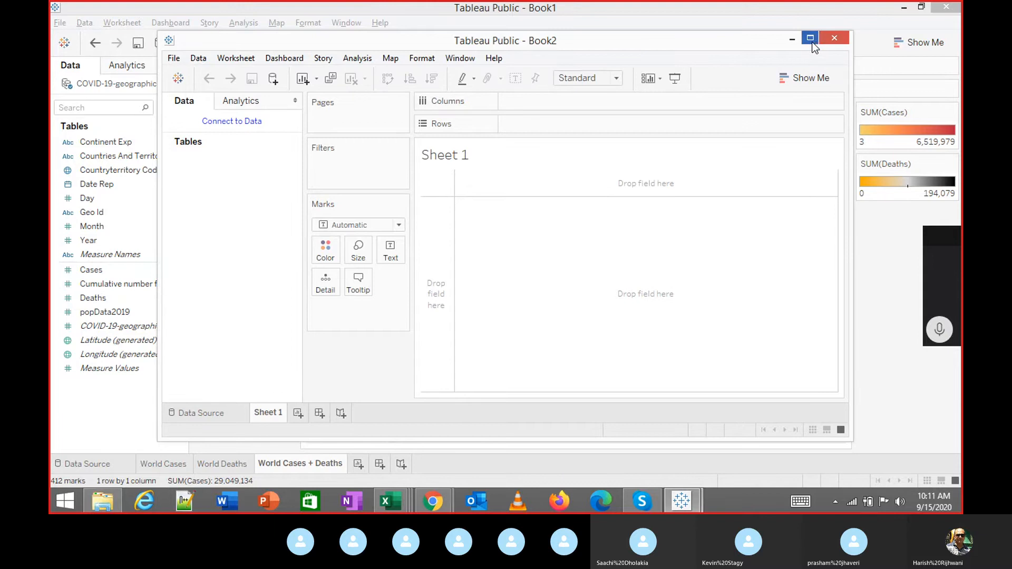
pyautogui.click(793, 38)
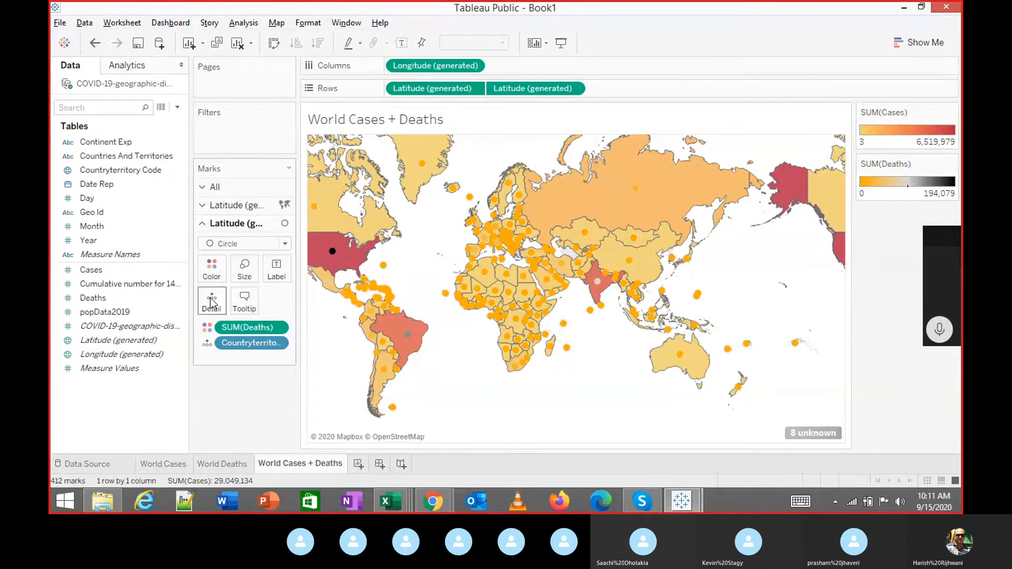
pyautogui.click(176, 288)
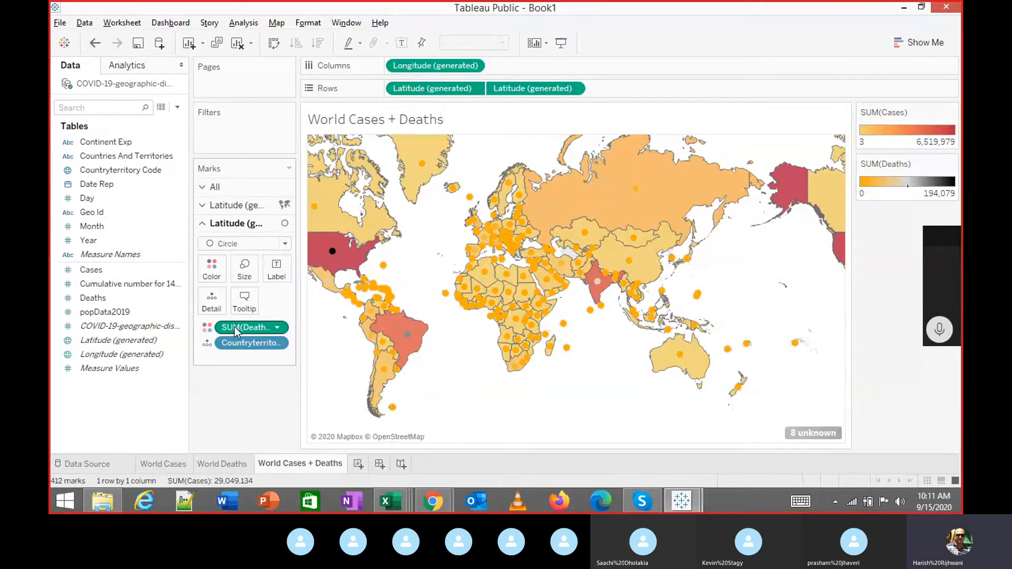
pyautogui.click(278, 328)
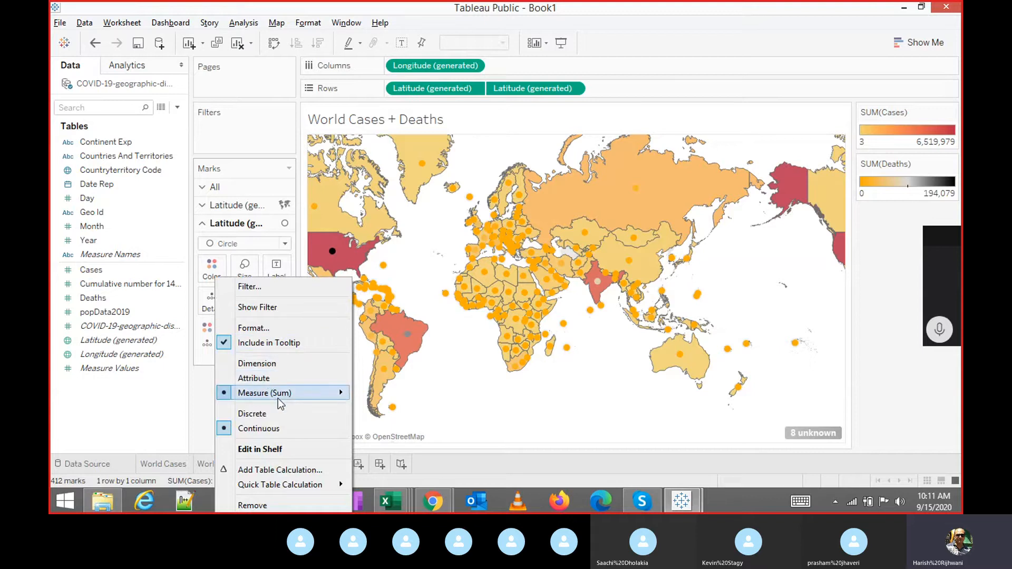
pyautogui.moveTo(277, 394)
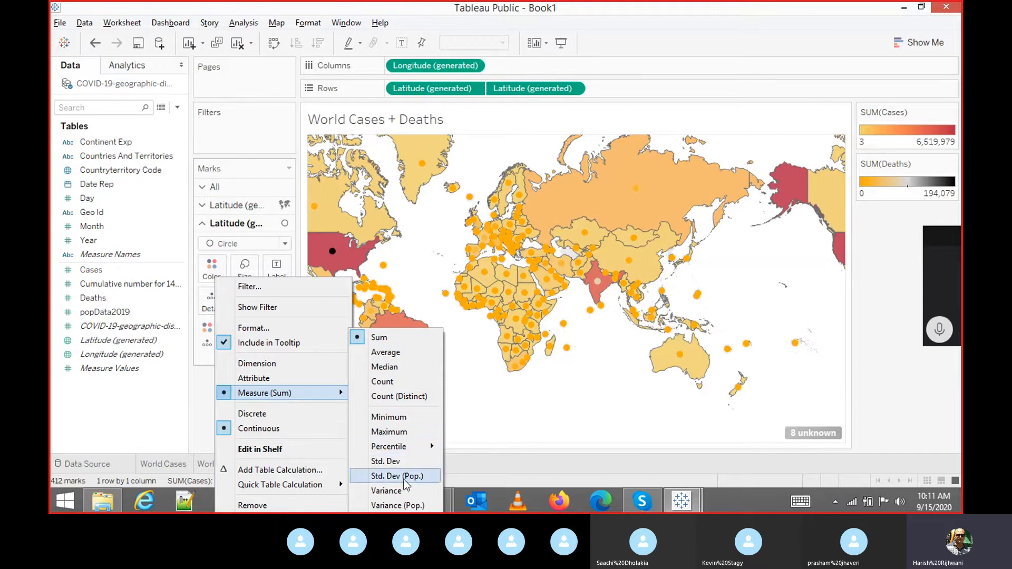
pyautogui.click(206, 398)
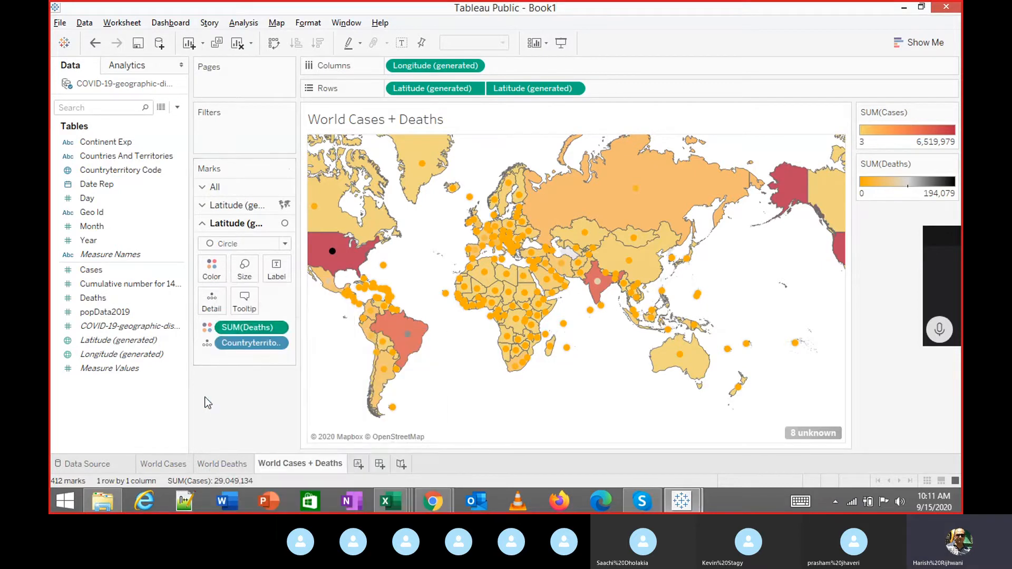
pyautogui.click(277, 328)
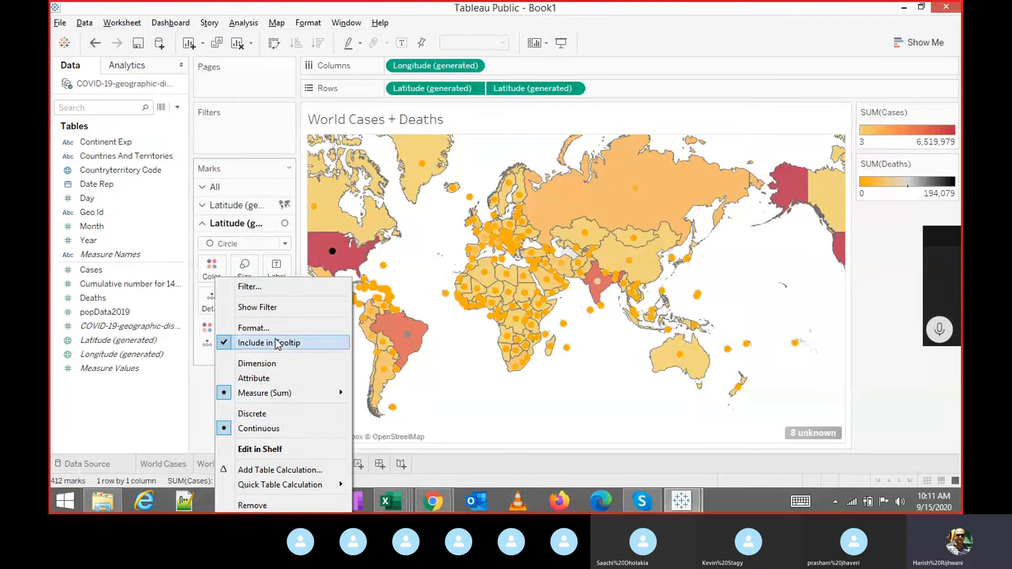
pyautogui.click(198, 396)
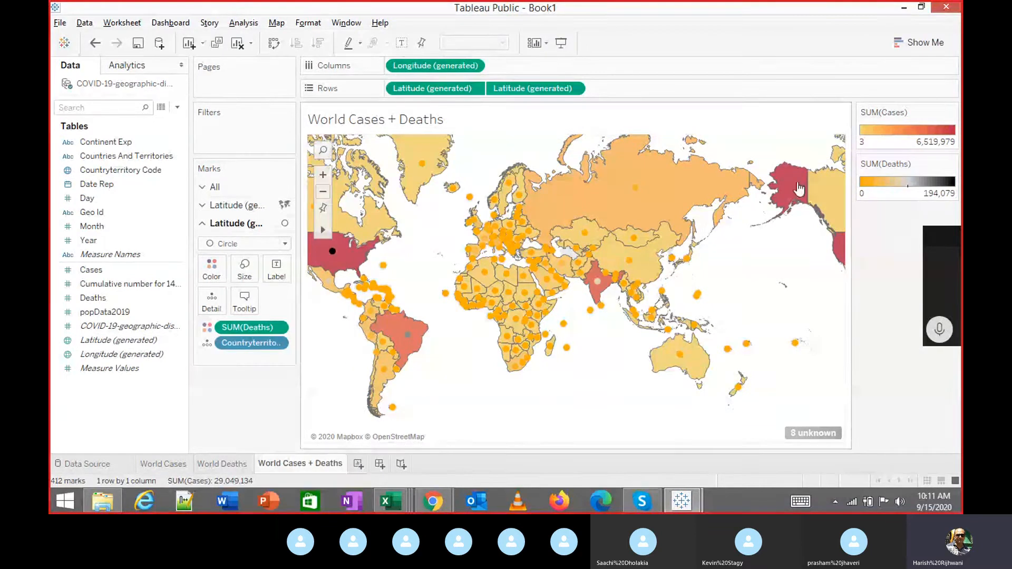
# Switch to a maximized Book2 window and start a Microsoft Excel connection.
pyautogui.click(900, 11)
pyautogui.moveTo(682, 495)
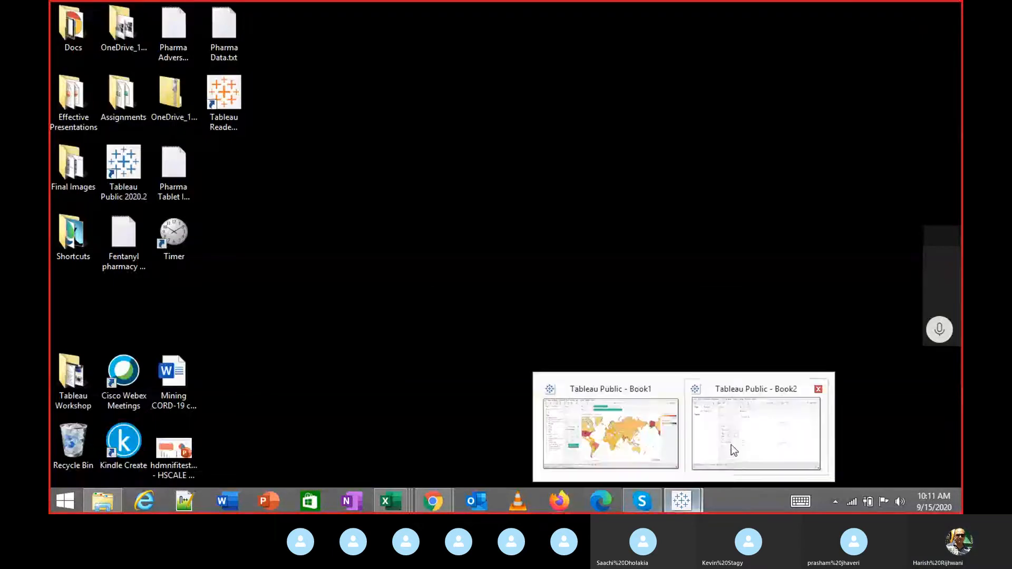
pyautogui.click(759, 426)
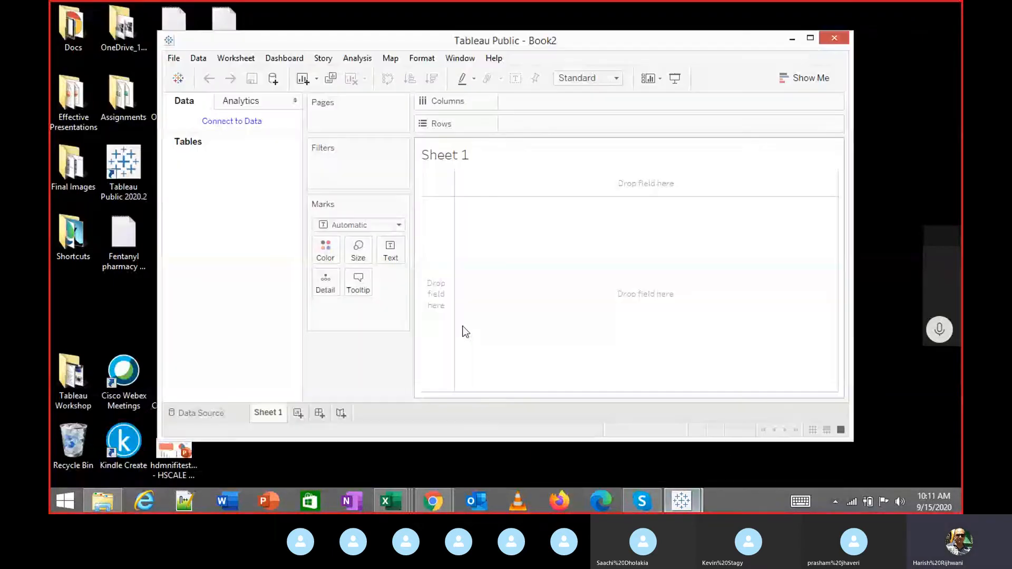
pyautogui.click(810, 38)
pyautogui.click(85, 463)
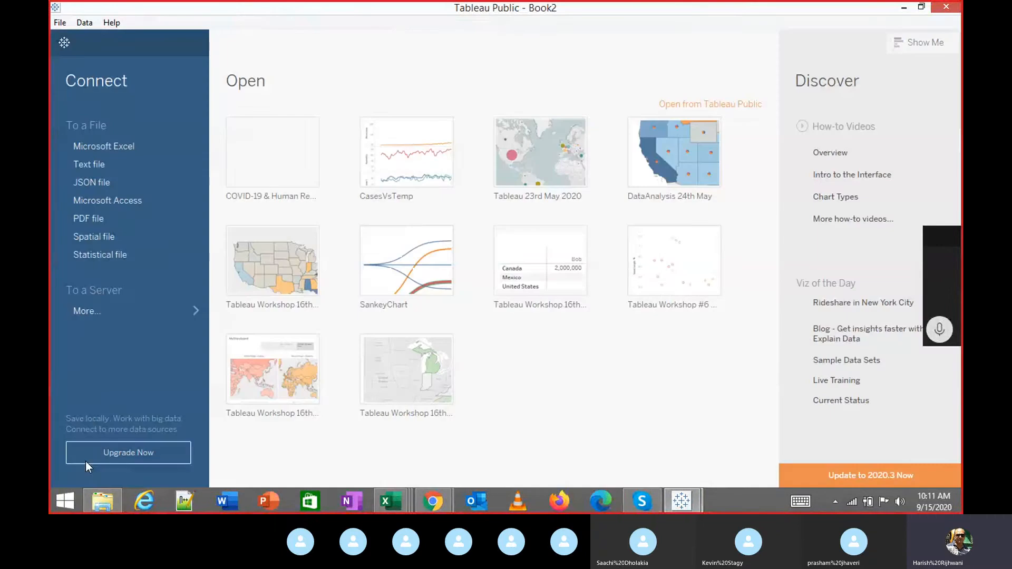
pyautogui.click(105, 143)
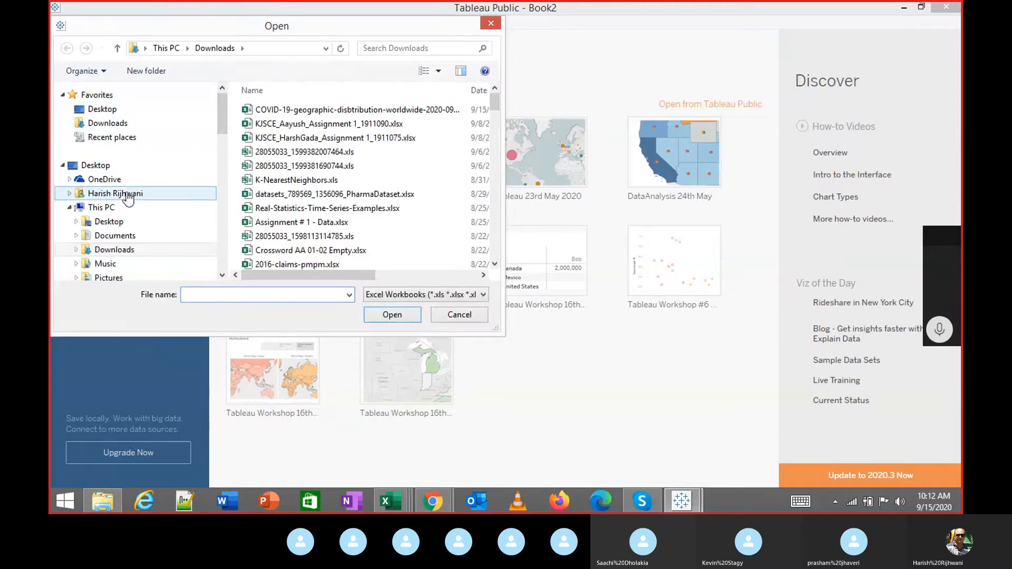
# Browse This PC to the DATA (D:) drive's HCR Laptop D Drive folder.
pyautogui.click(70, 207)
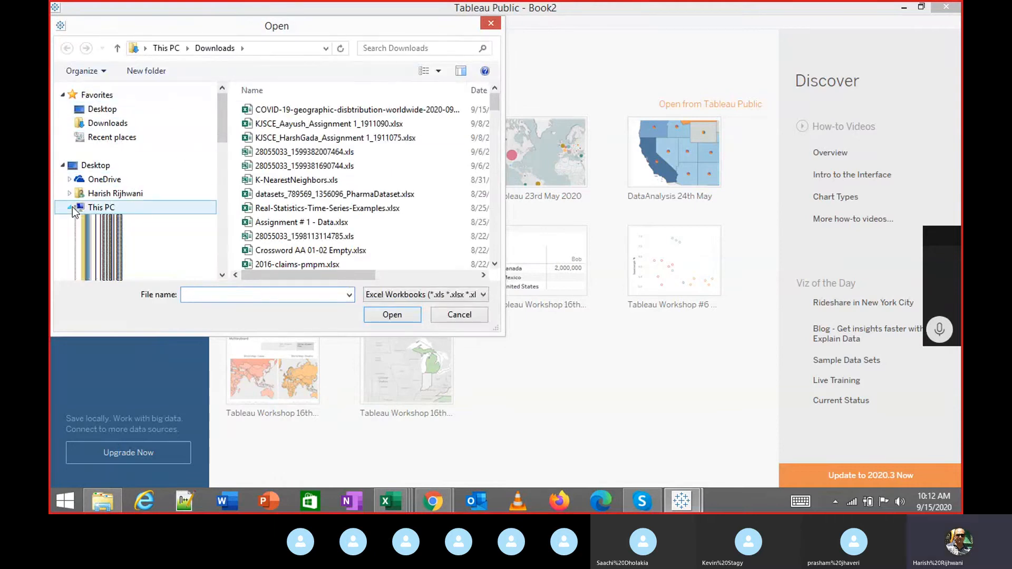
pyautogui.click(101, 208)
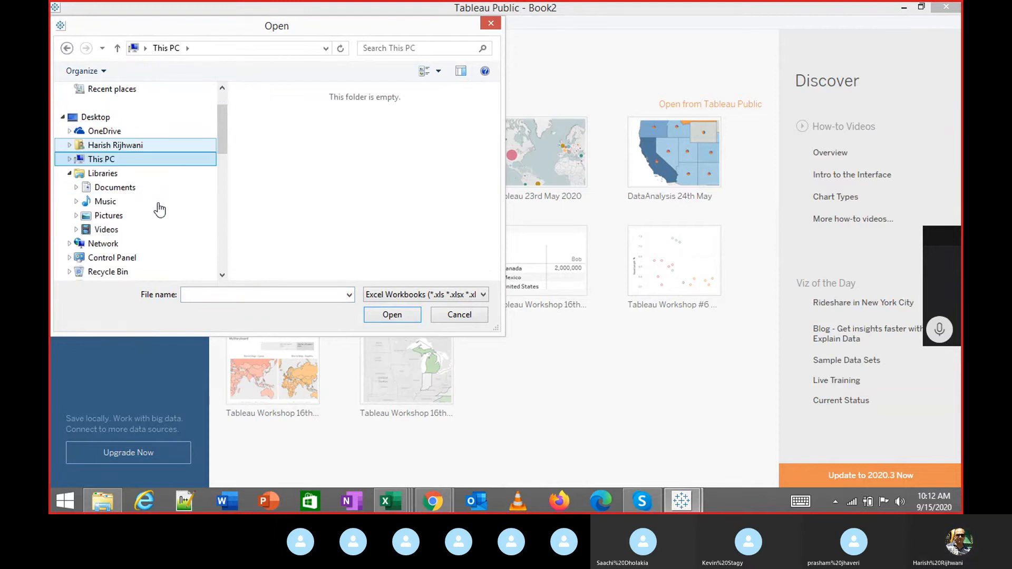
pyautogui.click(69, 159)
pyautogui.click(108, 229)
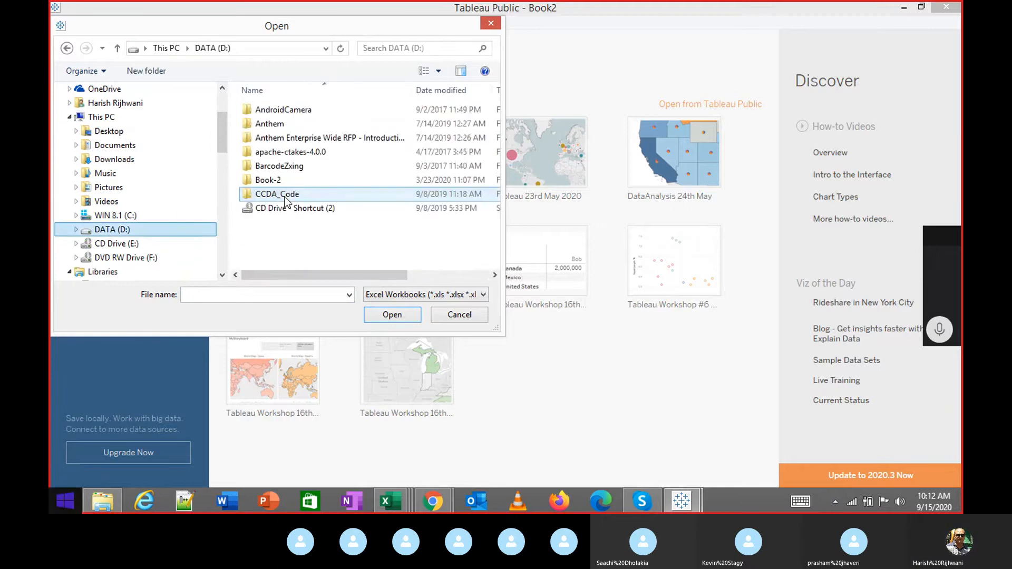
pyautogui.click(285, 194)
pyautogui.click(288, 139)
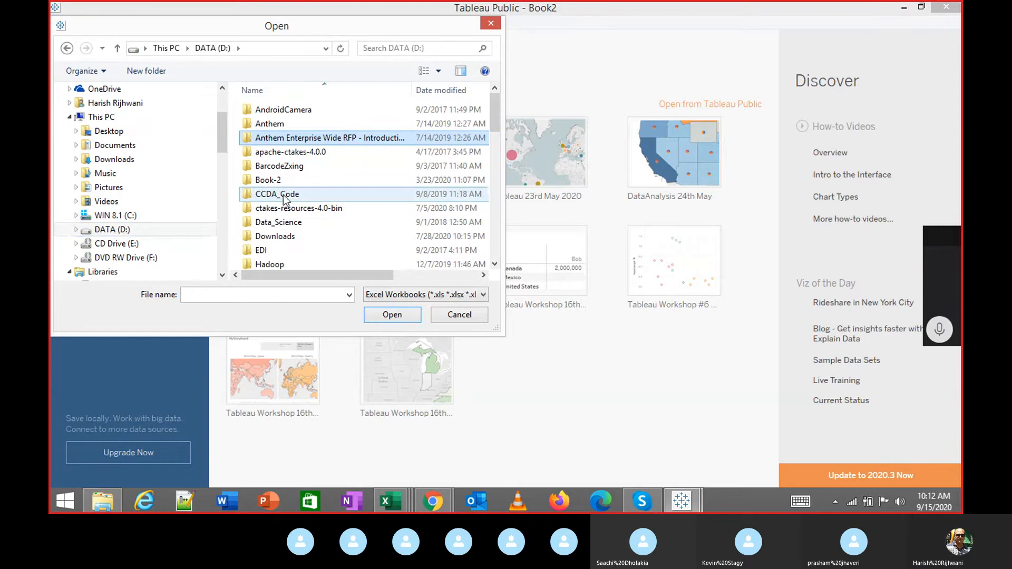
pyautogui.press('h')
pyautogui.press('h')
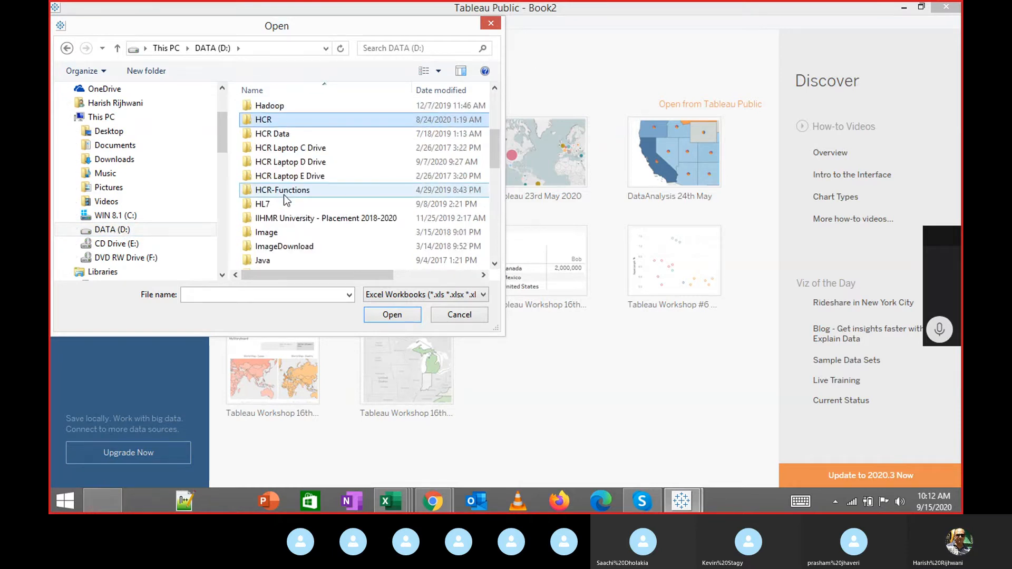
pyautogui.press('h')
pyautogui.press('h')
pyautogui.press('h')
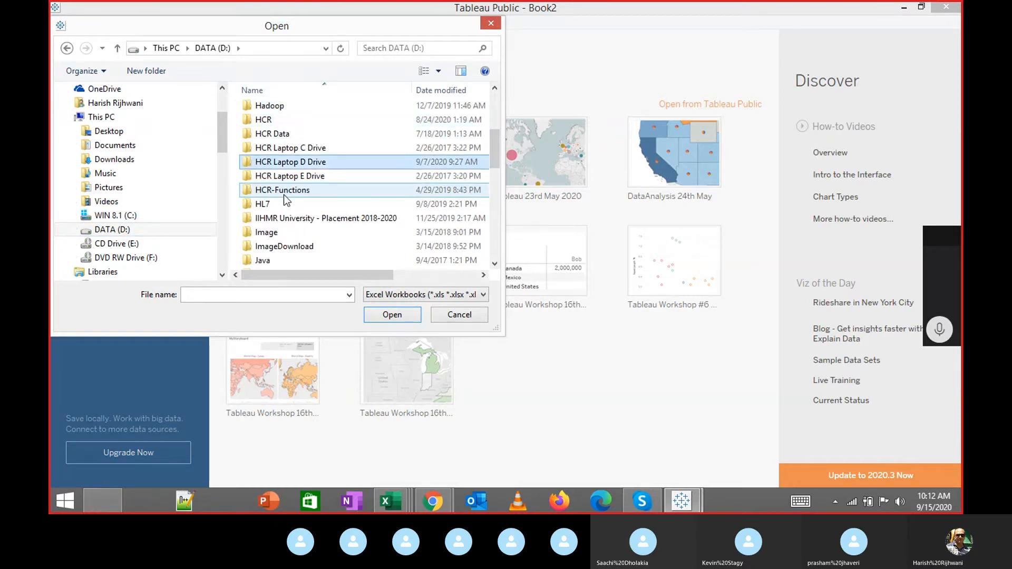
pyautogui.press('Return')
# Navigate Welinkar > Year 2019 > Business Analytics > Data and select IPPS Data.xlsx.
pyautogui.press('w')
pyautogui.press('Return')
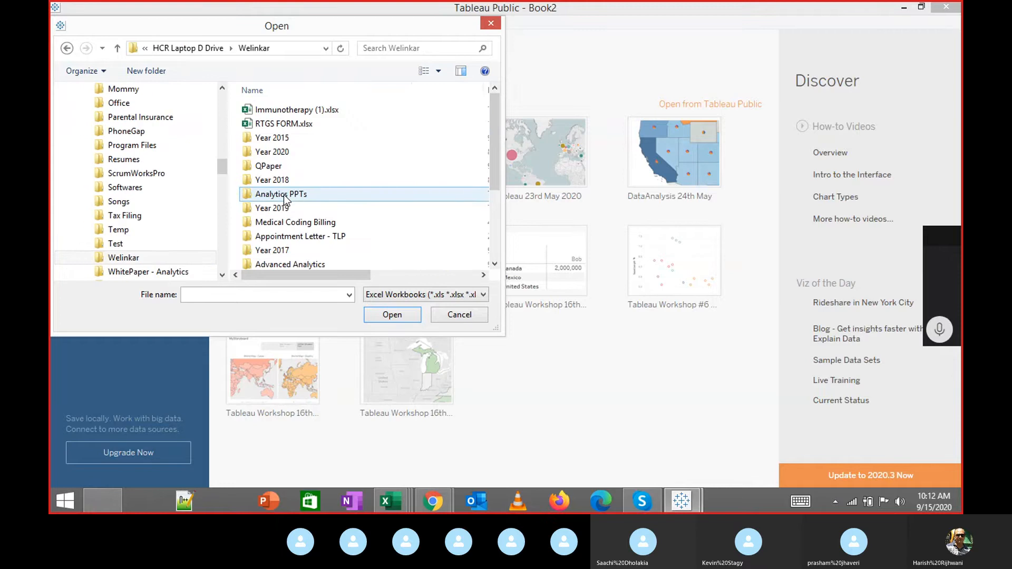
pyautogui.press('Down')
pyautogui.press('Down')
pyautogui.press('Down')
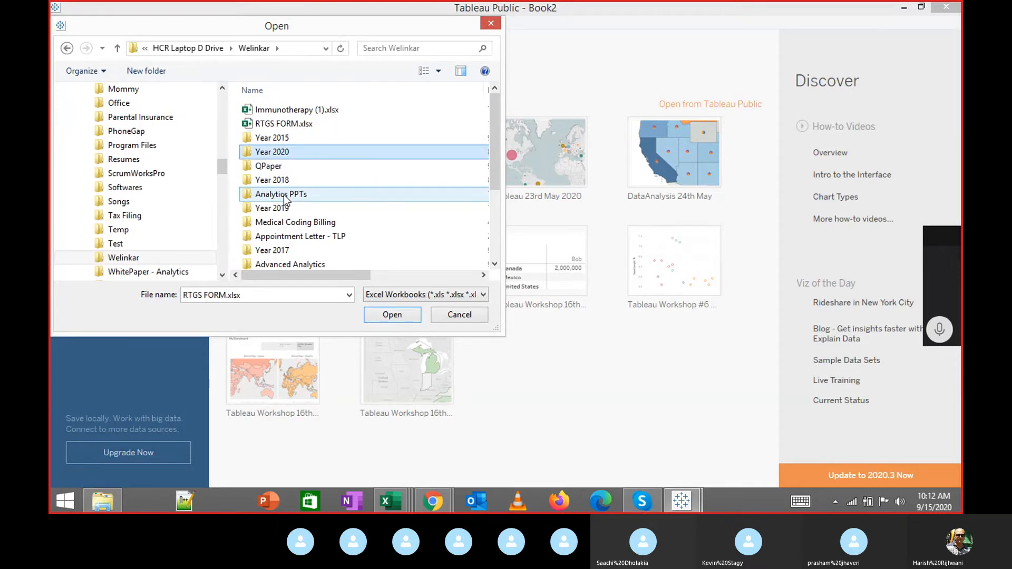
pyautogui.doubleClick(364, 152)
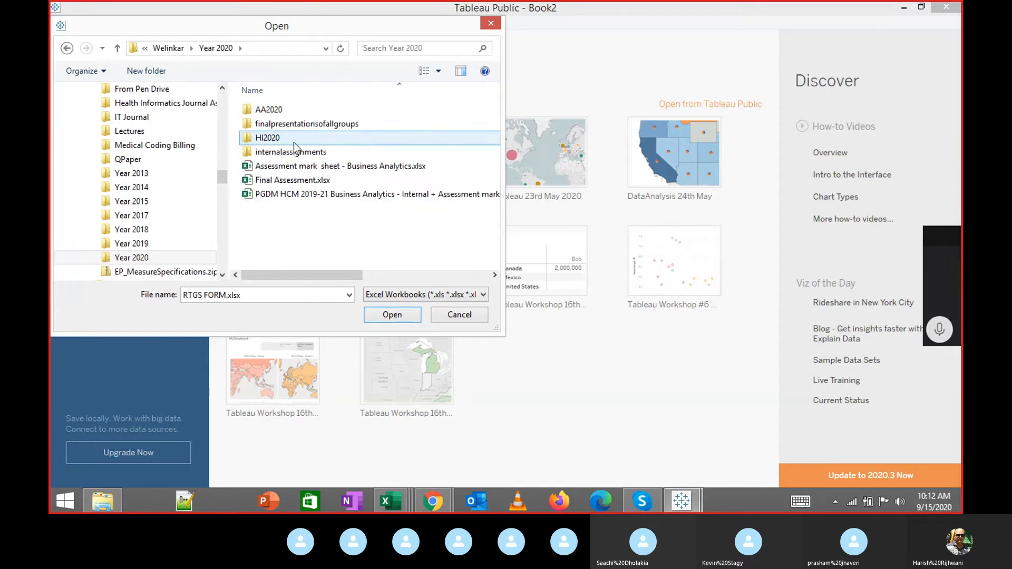
pyautogui.click(179, 48)
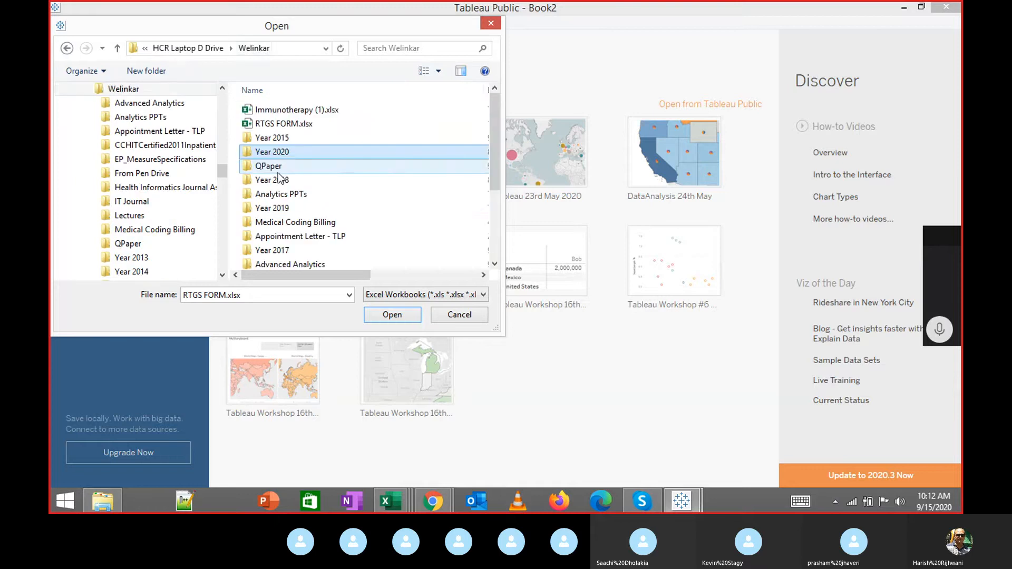
pyautogui.doubleClick(295, 209)
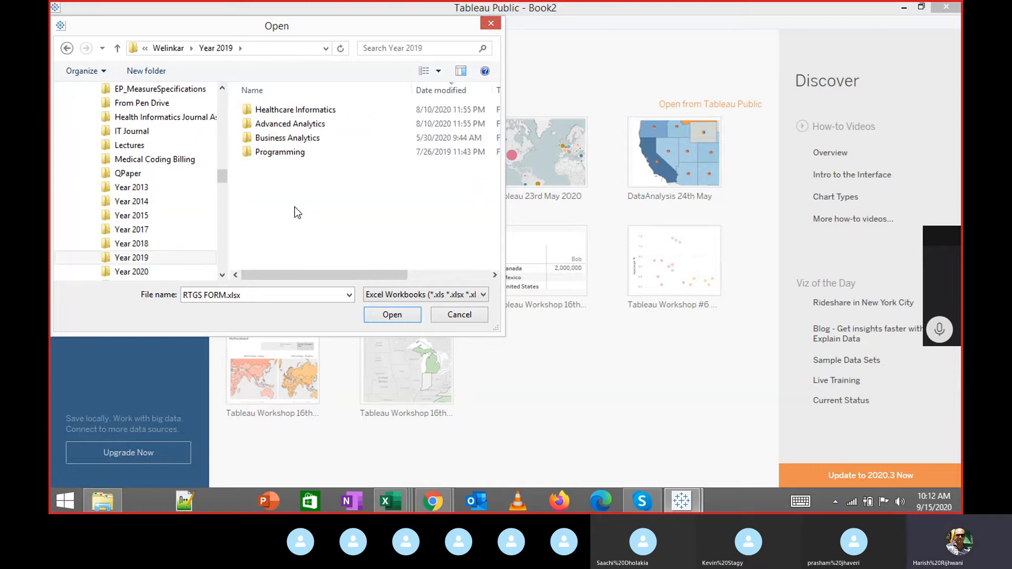
pyautogui.doubleClick(287, 137)
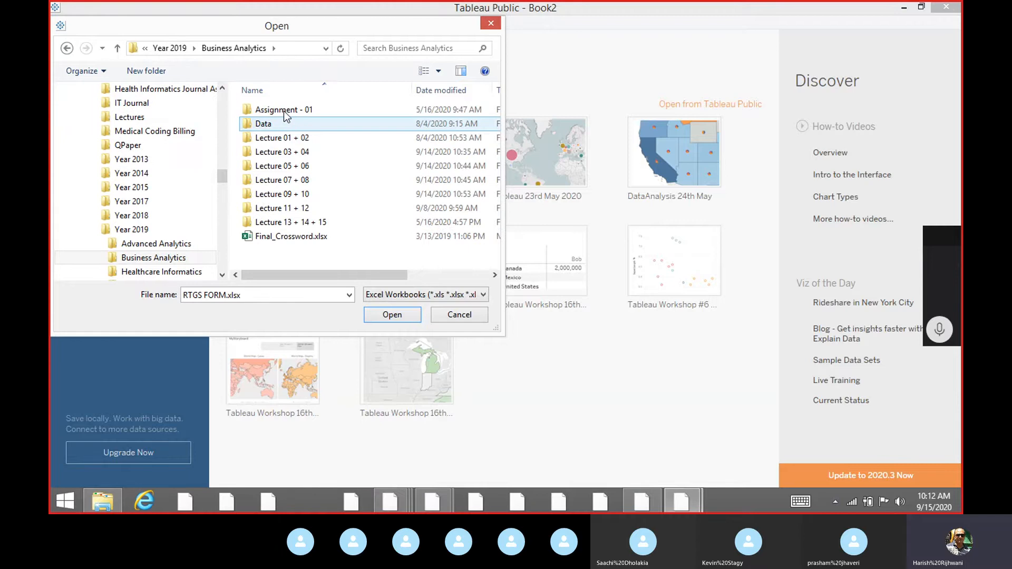
pyautogui.doubleClick(279, 122)
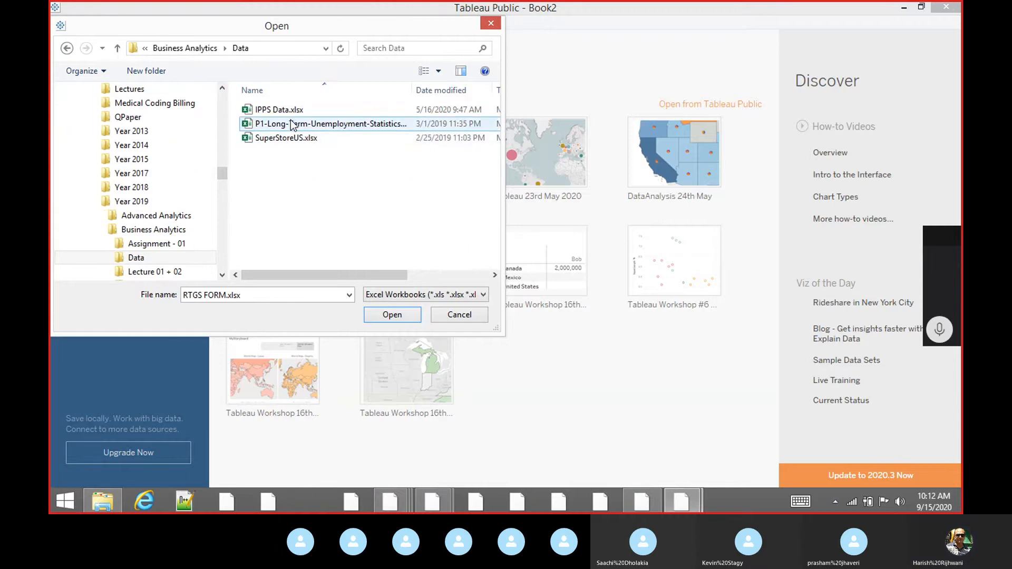
pyautogui.click(280, 109)
# Open IPPS Data.xlsx and put Provider Name on Rows, listing 510 providers.
pyautogui.click(398, 316)
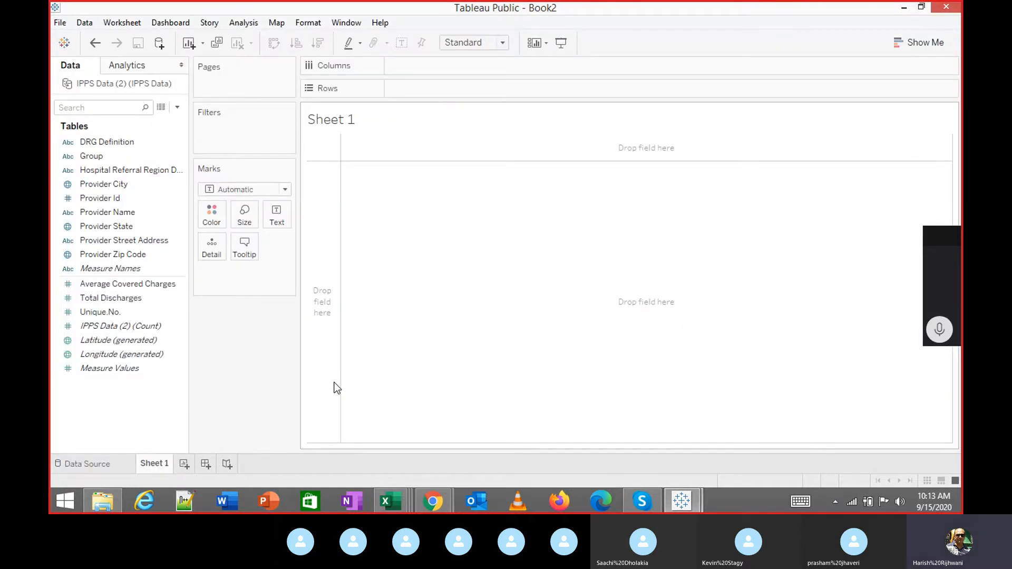
pyautogui.click(104, 217)
pyautogui.doubleClick(105, 214)
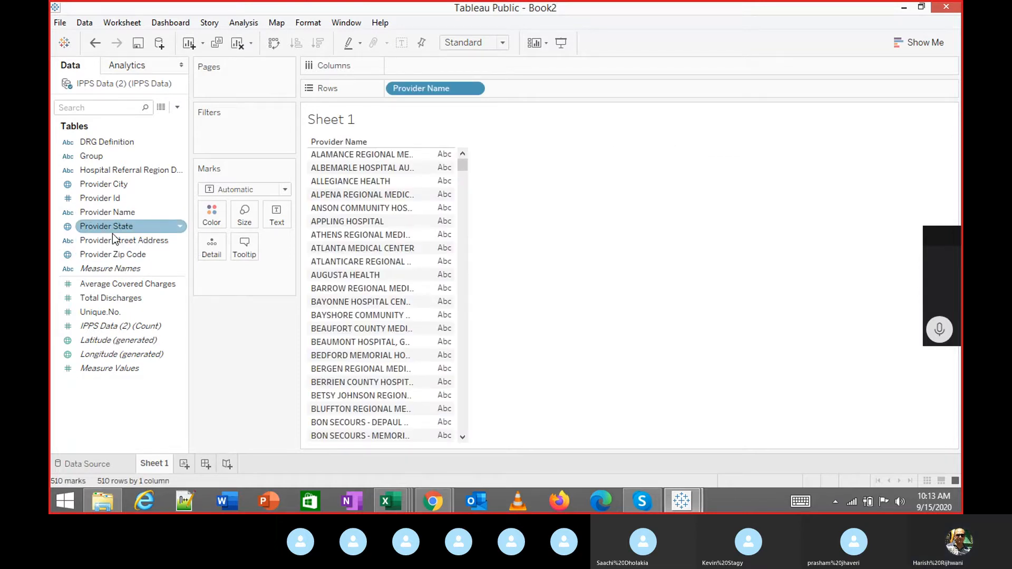
pyautogui.click(104, 199)
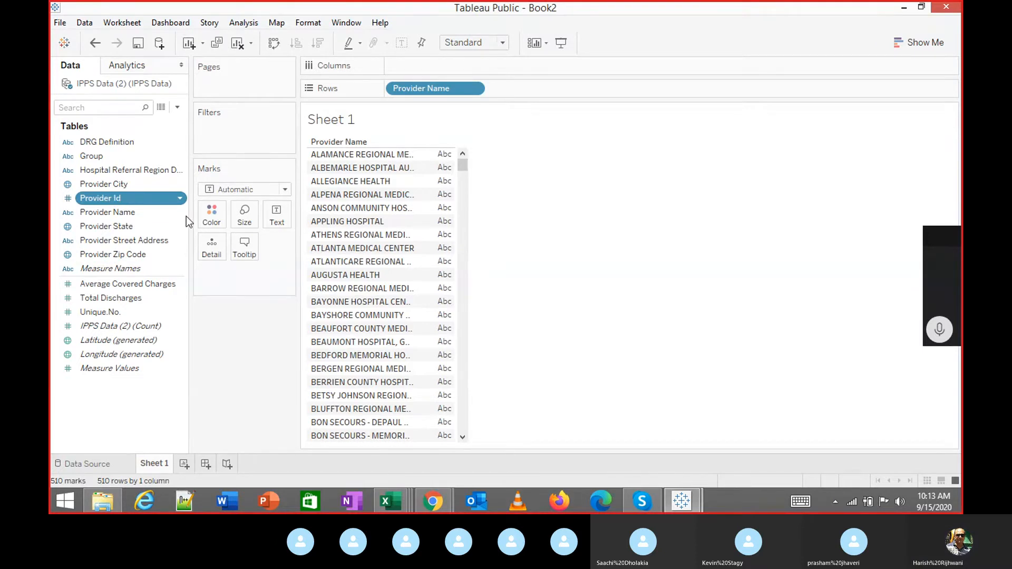
pyautogui.moveTo(104, 198); pyautogui.dragTo(529, 89)
pyautogui.click(114, 227)
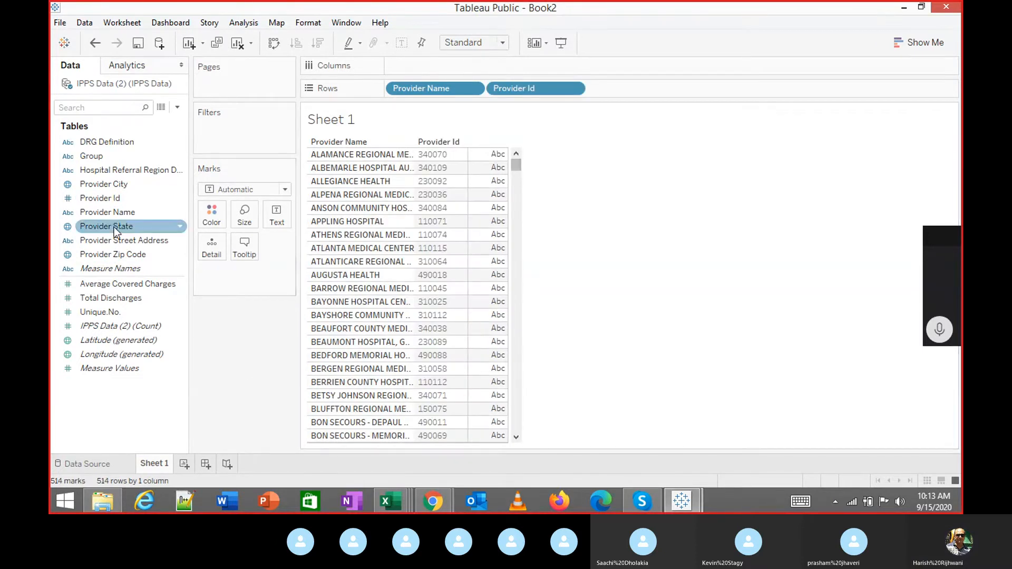
pyautogui.doubleClick(112, 229)
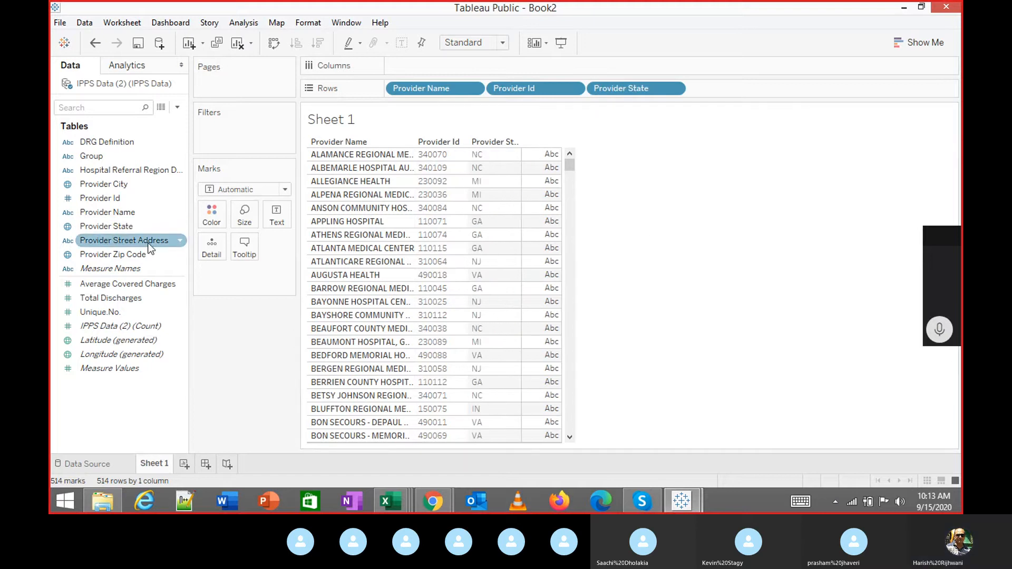
pyautogui.click(111, 298)
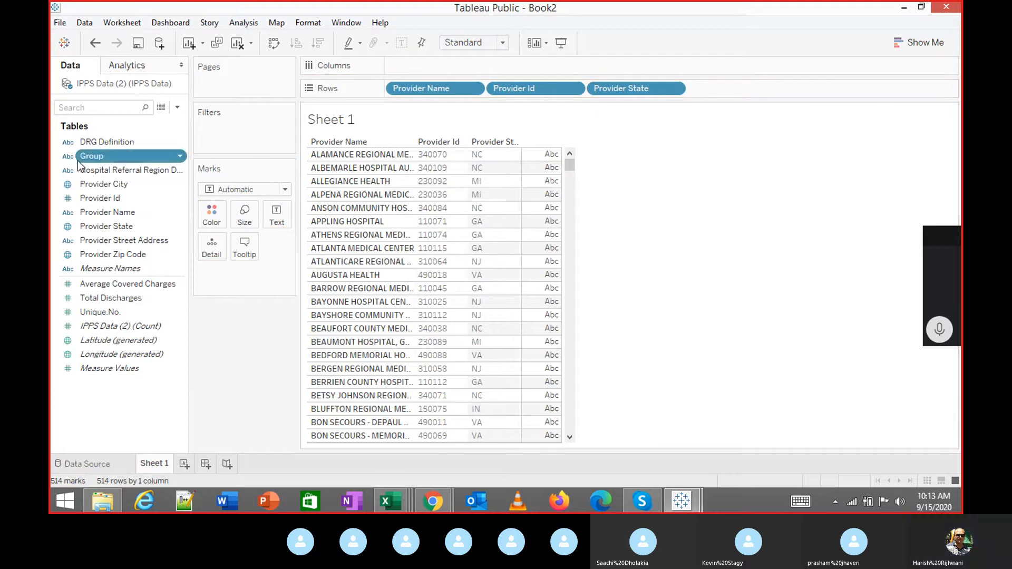
pyautogui.moveTo(84, 156); pyautogui.dragTo(400, 88)
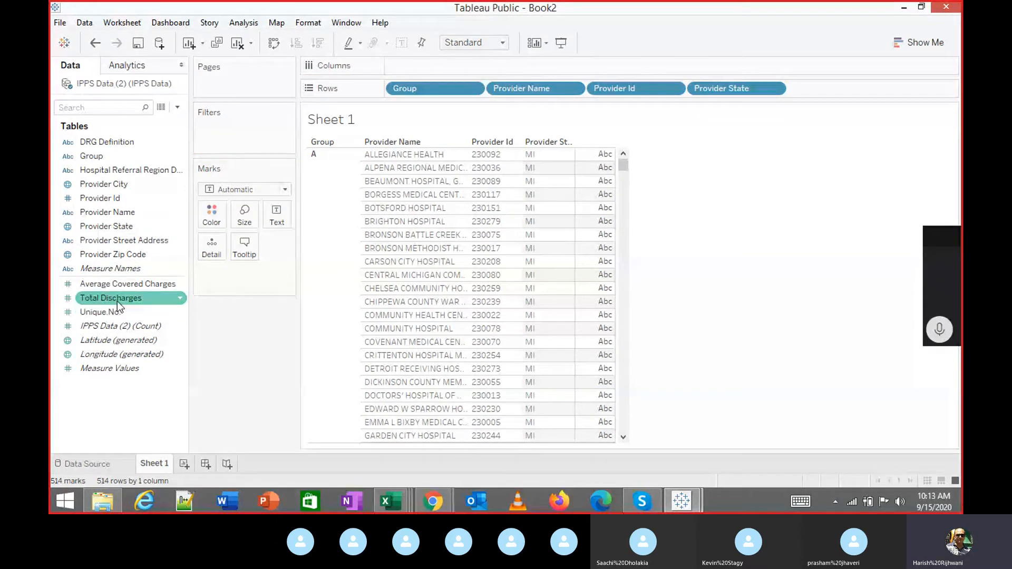
pyautogui.moveTo(117, 302); pyautogui.dragTo(706, 199)
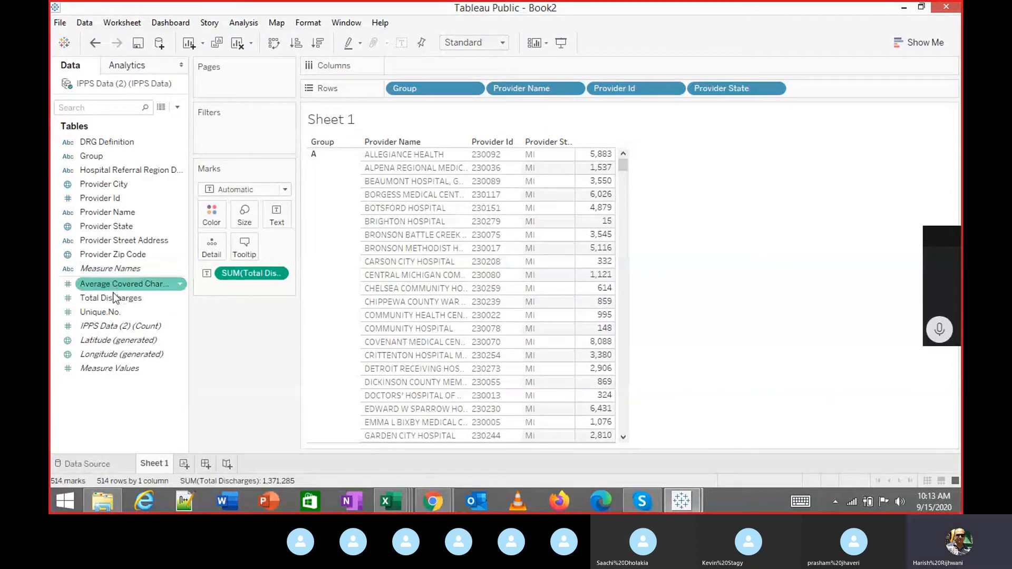
pyautogui.moveTo(113, 290); pyautogui.dragTo(857, 155)
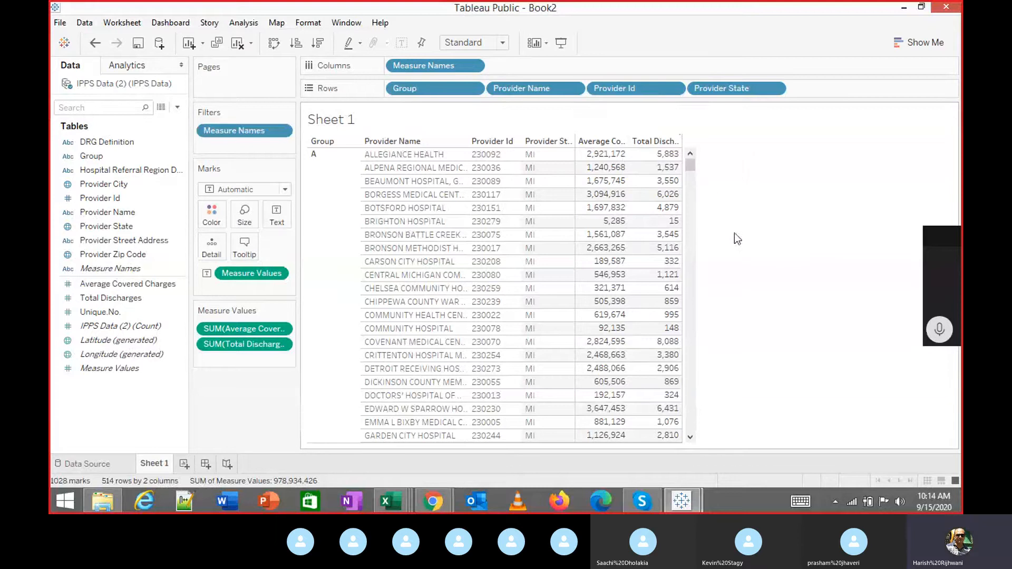
pyautogui.scroll(-10, 463, 226)
pyautogui.scroll(10, 448, 218)
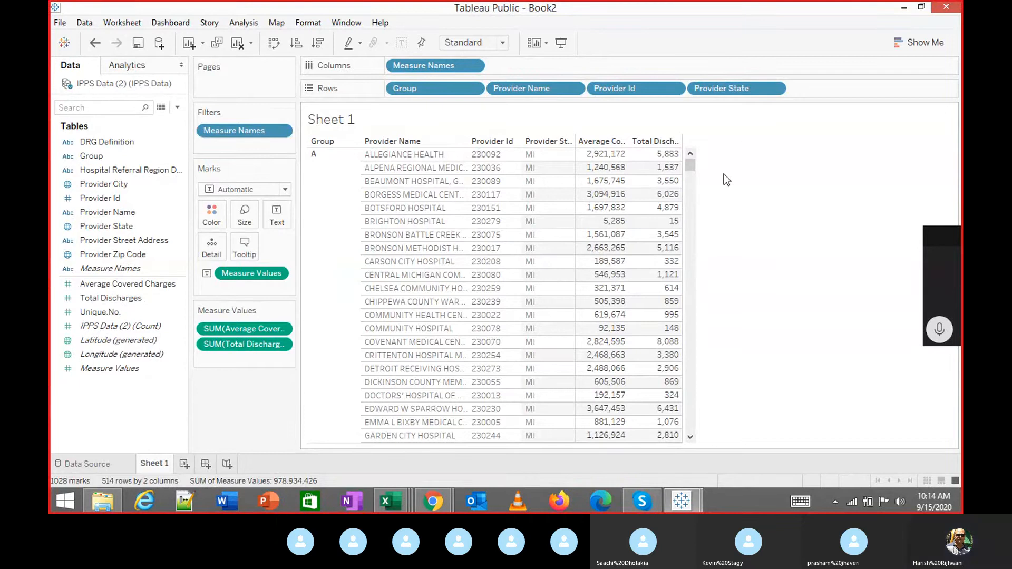
pyautogui.click(316, 169)
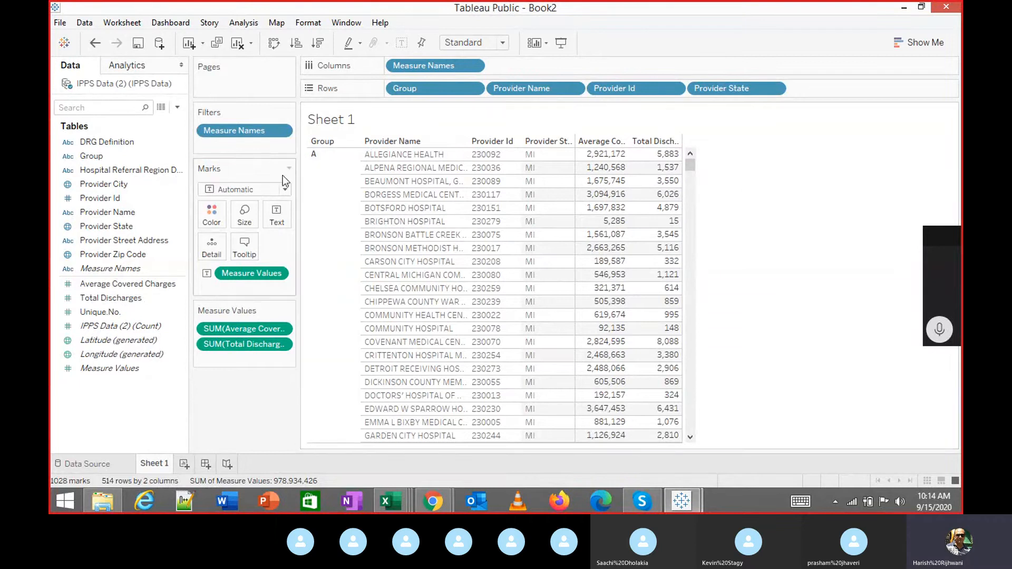
pyautogui.moveTo(435, 89); pyautogui.dragTo(237, 412)
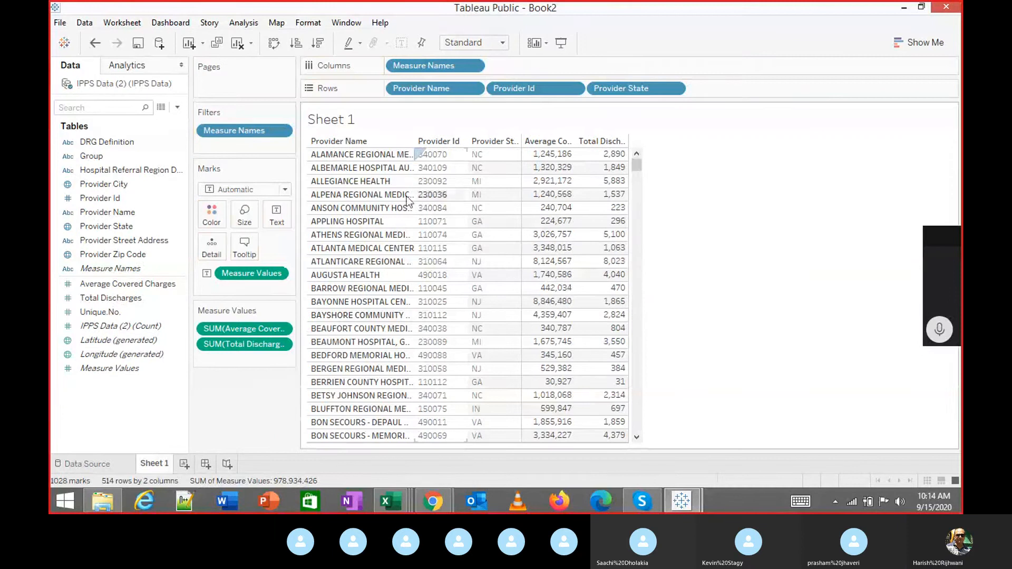
pyautogui.scroll(-8, 524, 207)
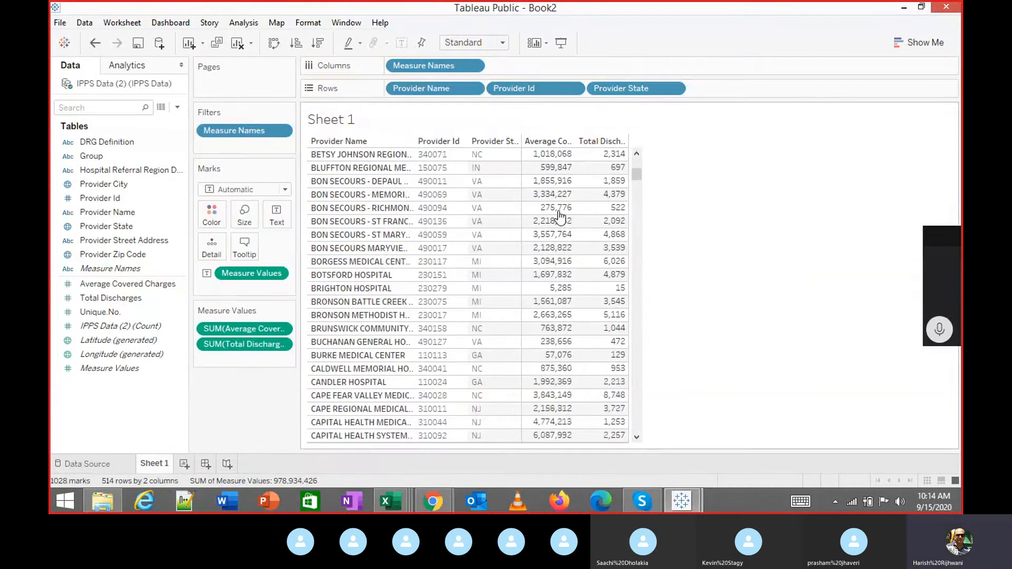
pyautogui.scroll(8, 560, 216)
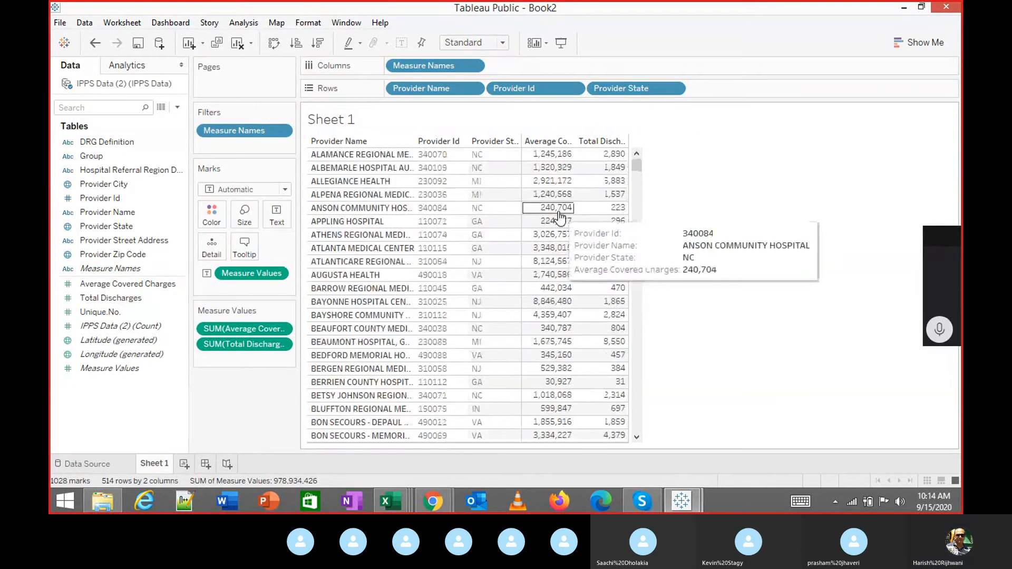
pyautogui.scroll(-5, 644, 209)
pyautogui.scroll(-8, 648, 205)
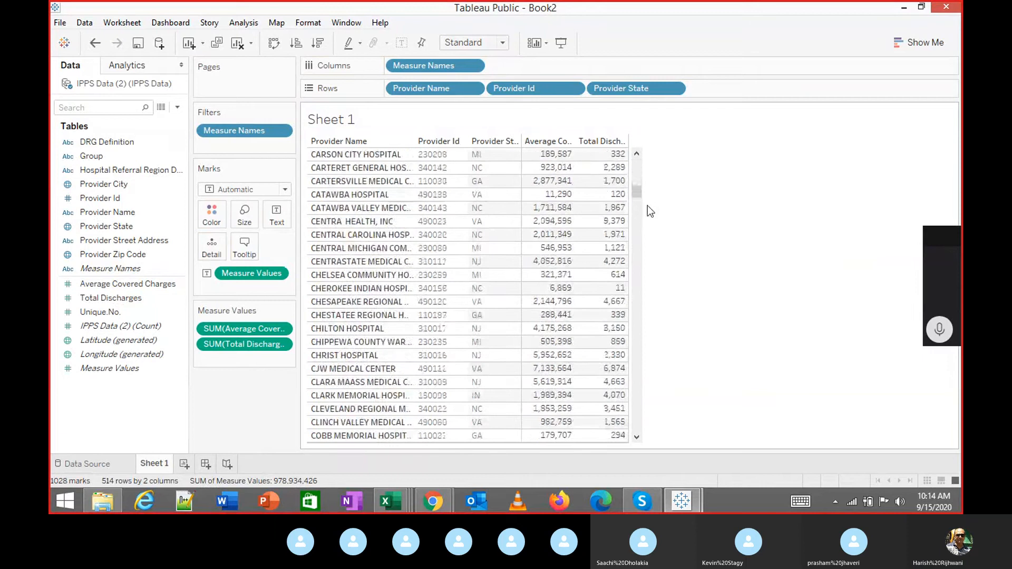
pyautogui.scroll(13, 647, 205)
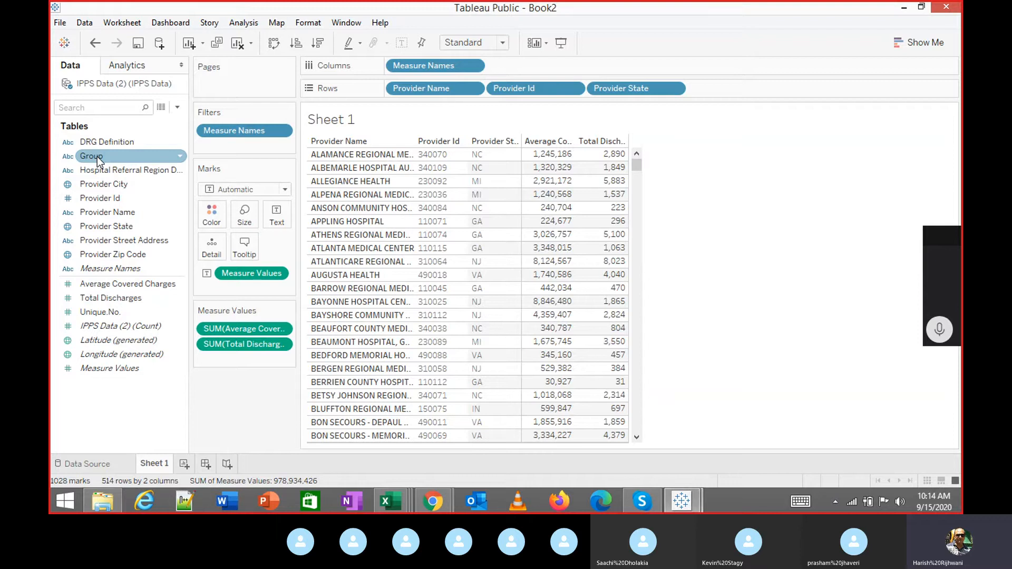
# Add a Group filter keeping only A, then scroll through the 92 remaining rows.
pyautogui.moveTo(97, 156); pyautogui.dragTo(221, 145)
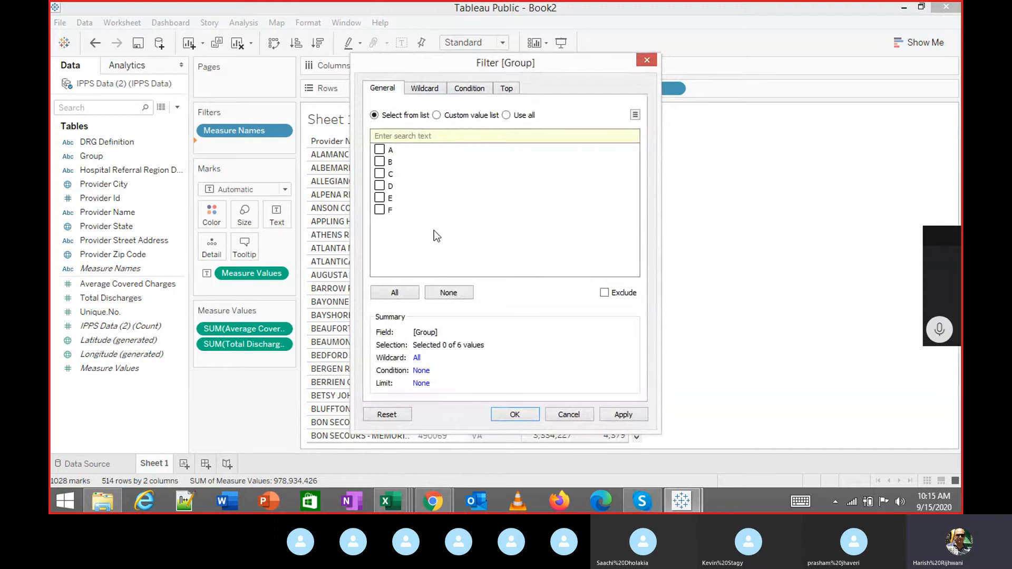
pyautogui.click(379, 150)
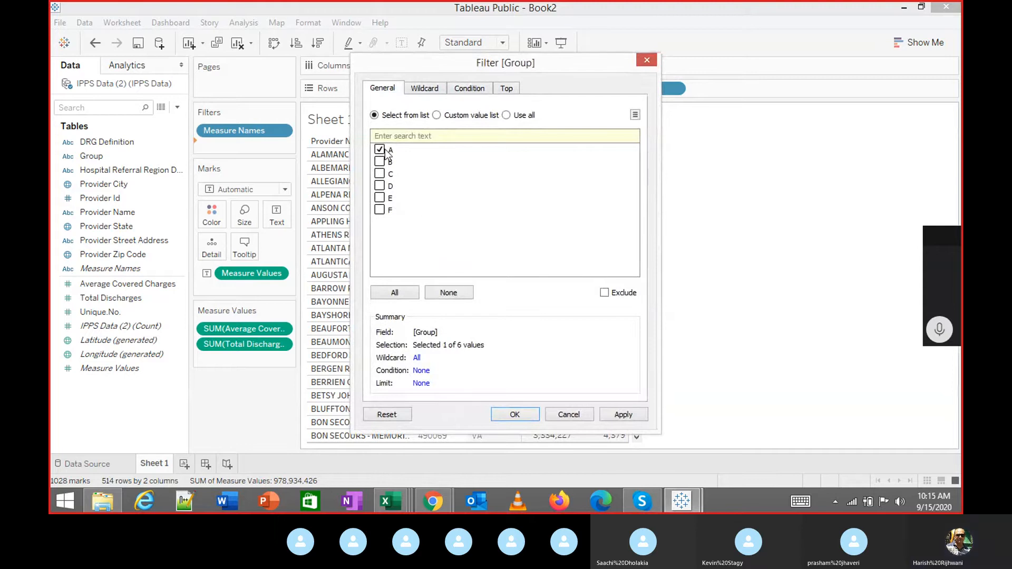
pyautogui.click(625, 416)
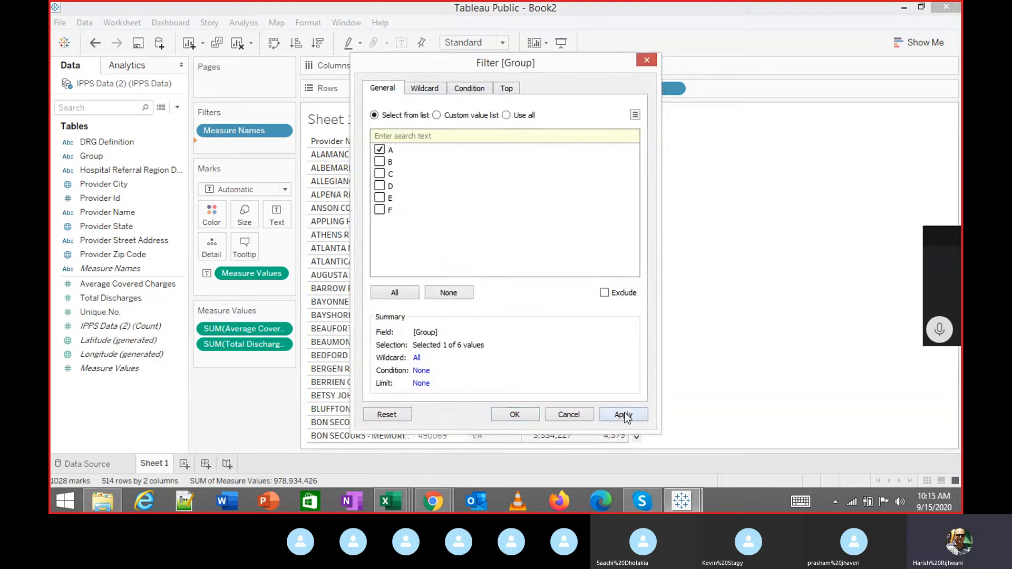
pyautogui.click(515, 415)
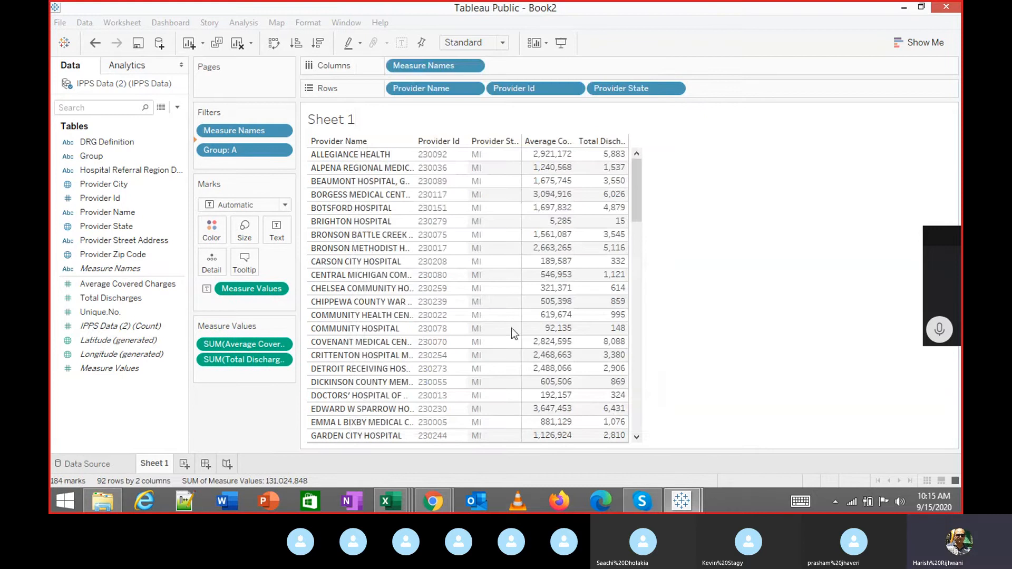
pyautogui.scroll(-8, 600, 316)
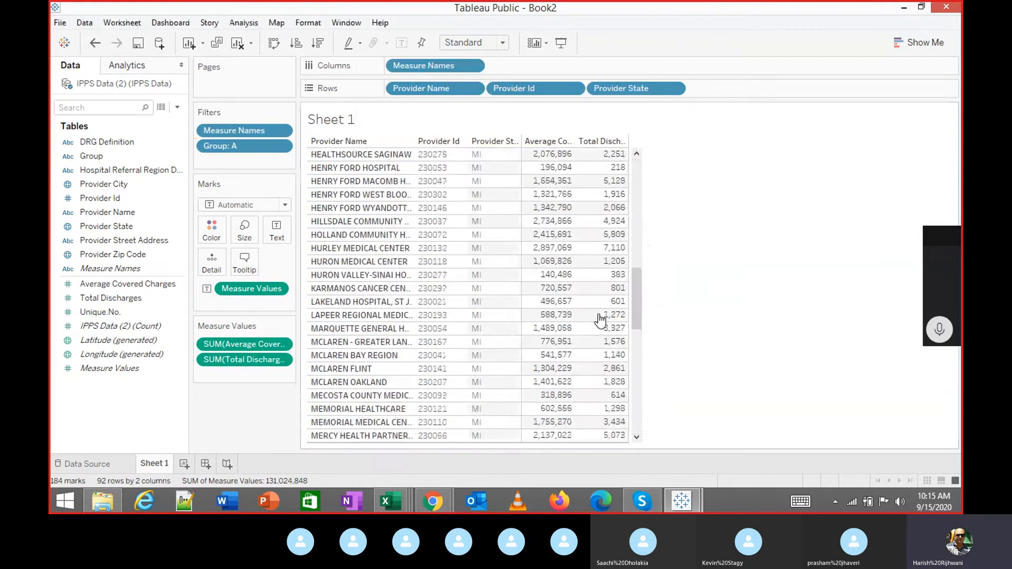
pyautogui.scroll(-10, 600, 319)
pyautogui.scroll(15, 601, 319)
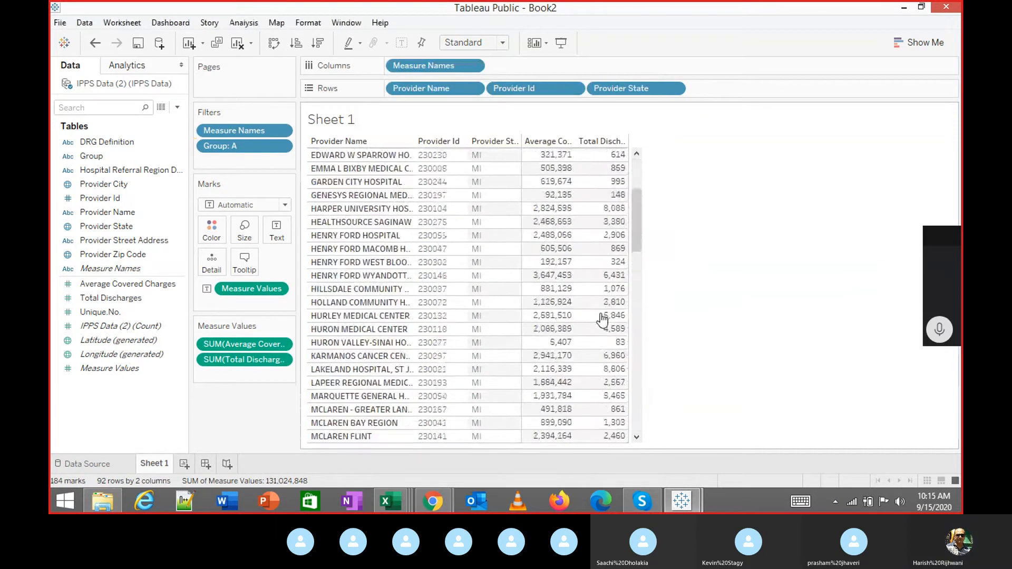
pyautogui.scroll(7, 603, 319)
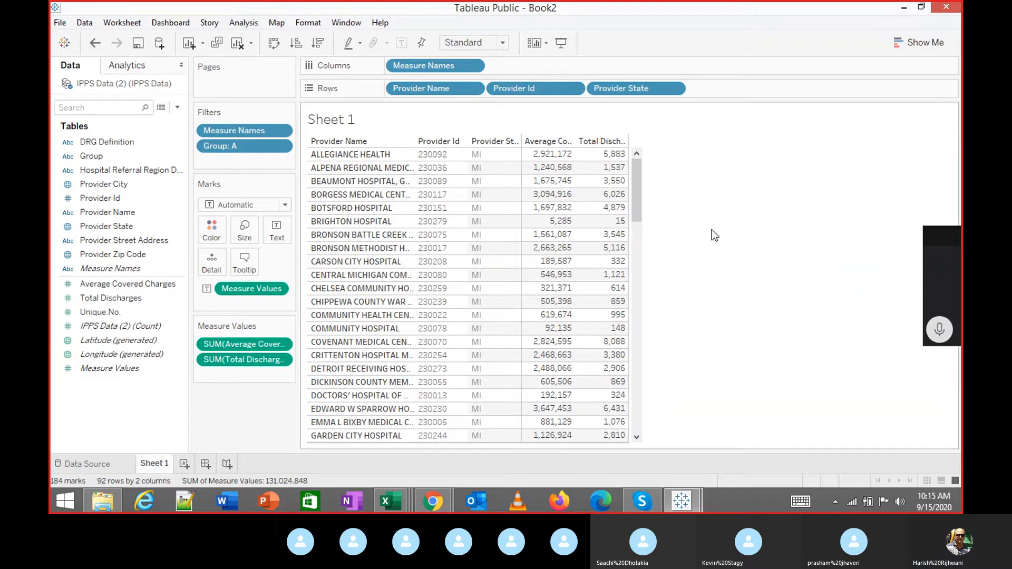
# Try Fit Width and Entire View on the Group A table, reset to Standard, then enter Presentation Mode.
pyautogui.click(504, 43)
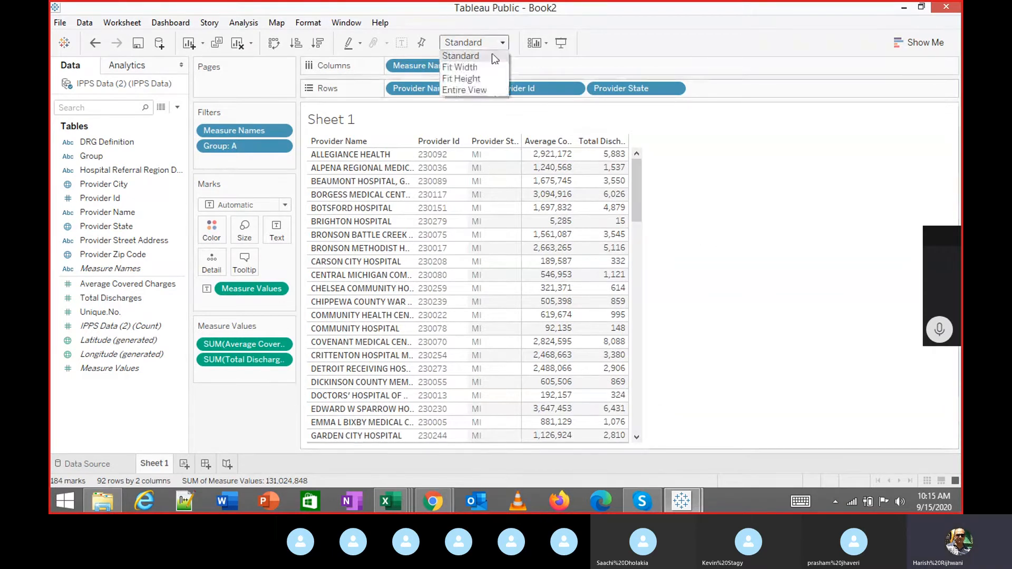
pyautogui.click(484, 65)
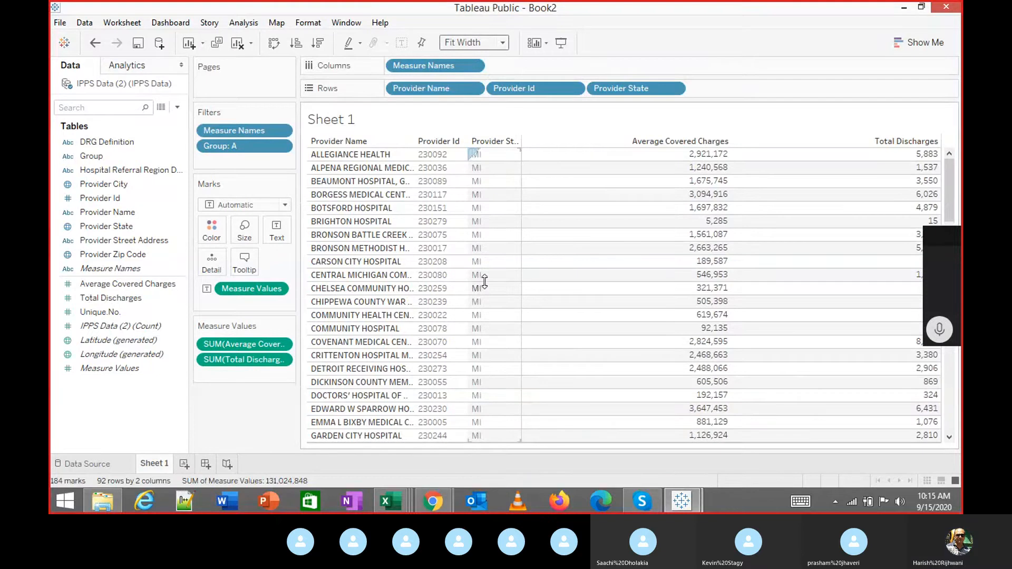
pyautogui.click(502, 43)
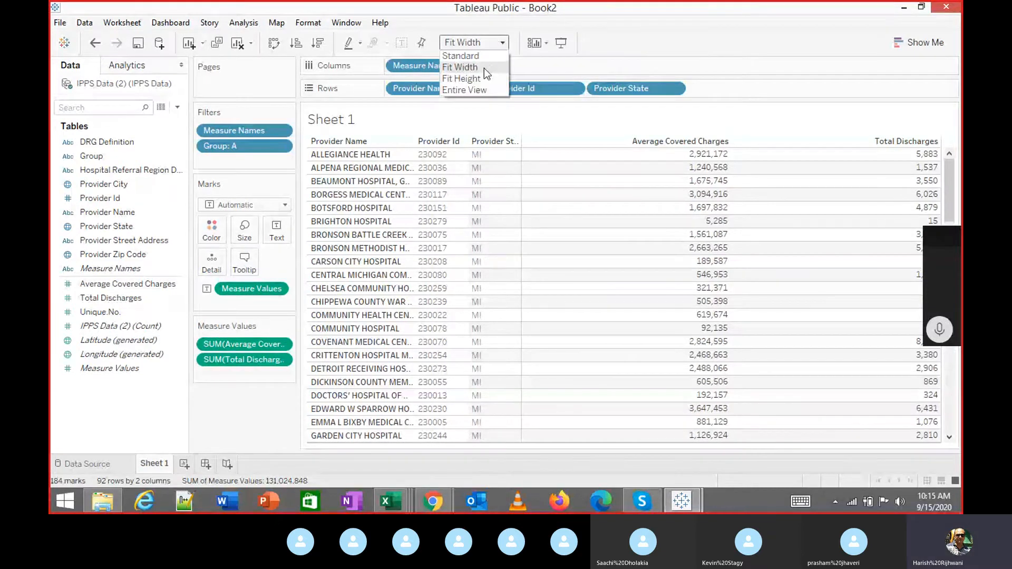
pyautogui.click(477, 90)
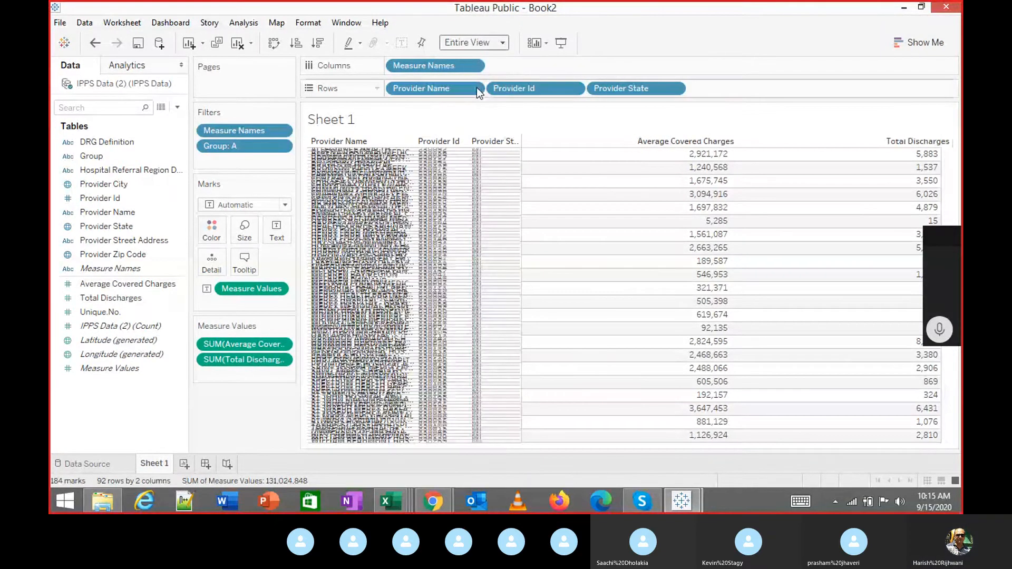
pyautogui.click(502, 43)
pyautogui.click(474, 56)
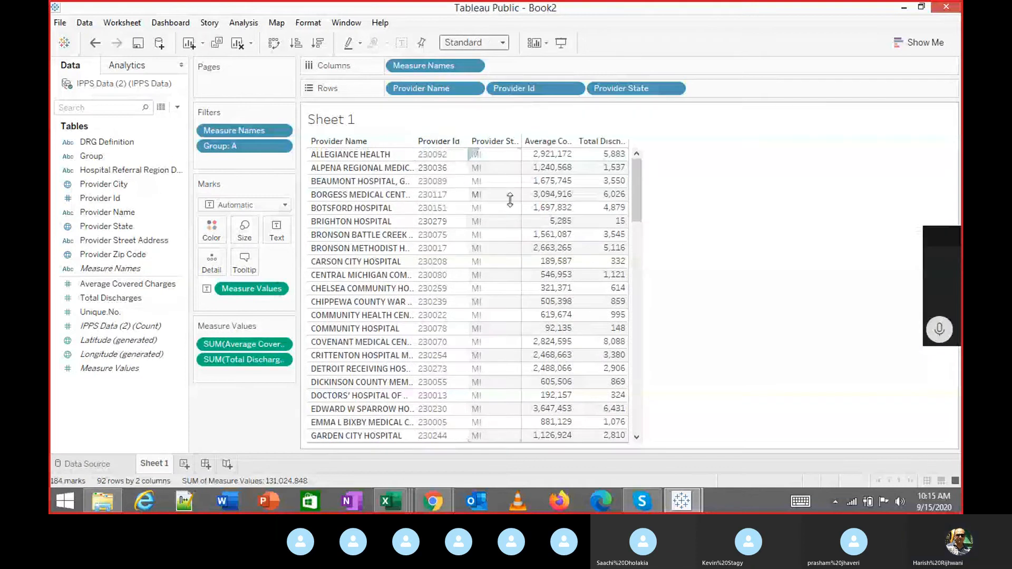
pyautogui.click(566, 48)
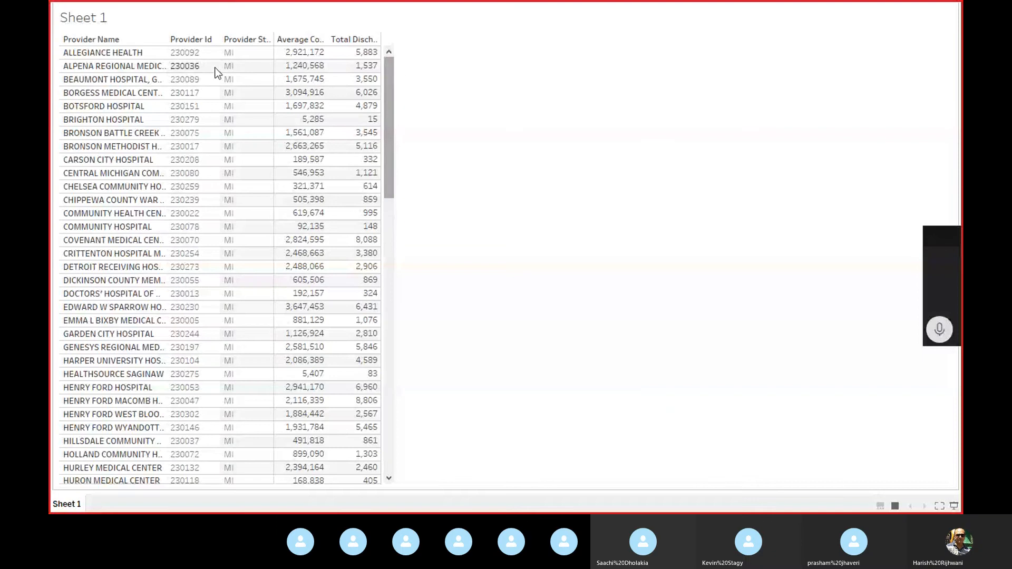
# Scroll through the full-screen provider table, then exit presentation mode with Esc.
pyautogui.scroll(-3, 97, 258)
pyautogui.scroll(-10, 98, 264)
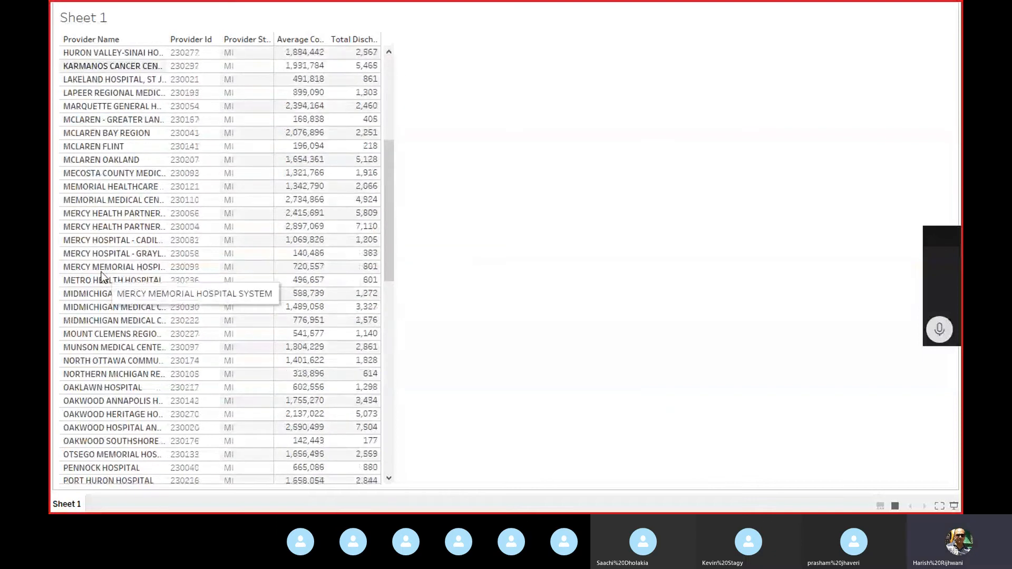
pyautogui.scroll(11, 101, 271)
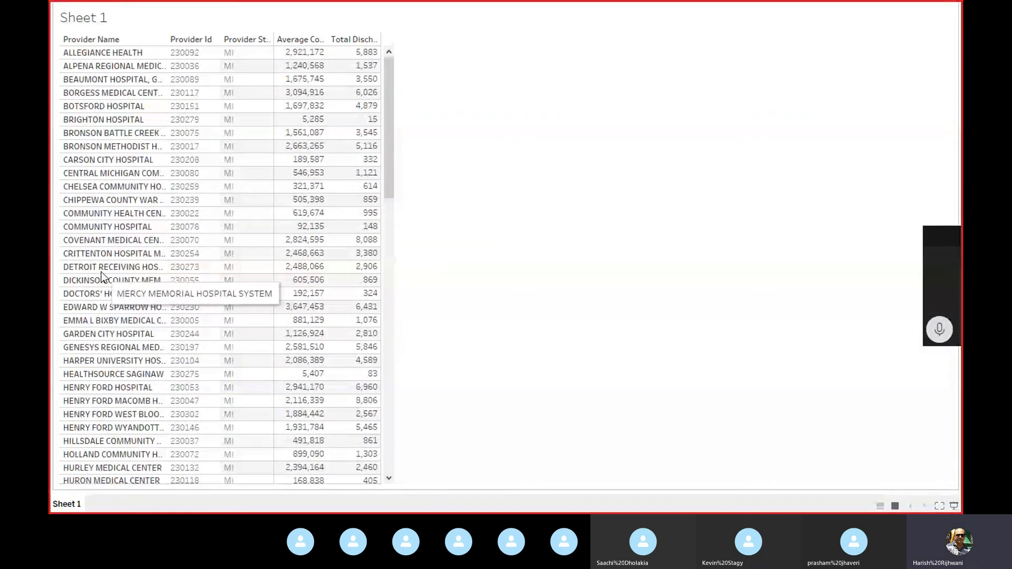
pyautogui.press('Escape')
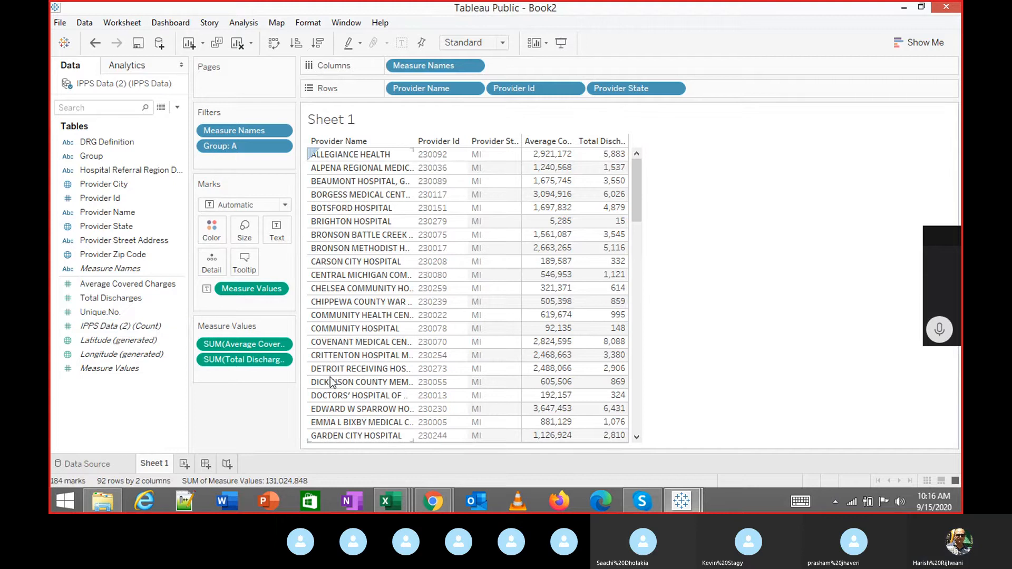
# Bring the Book1 COVID workbook forward and add a new blank Sheet 4.
pyautogui.moveTo(679, 505)
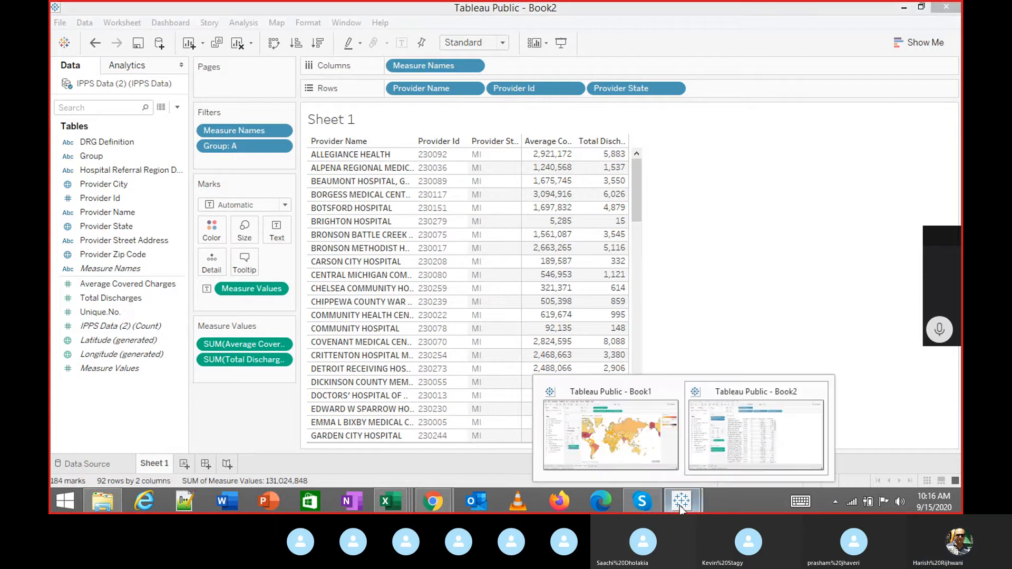
pyautogui.click(623, 438)
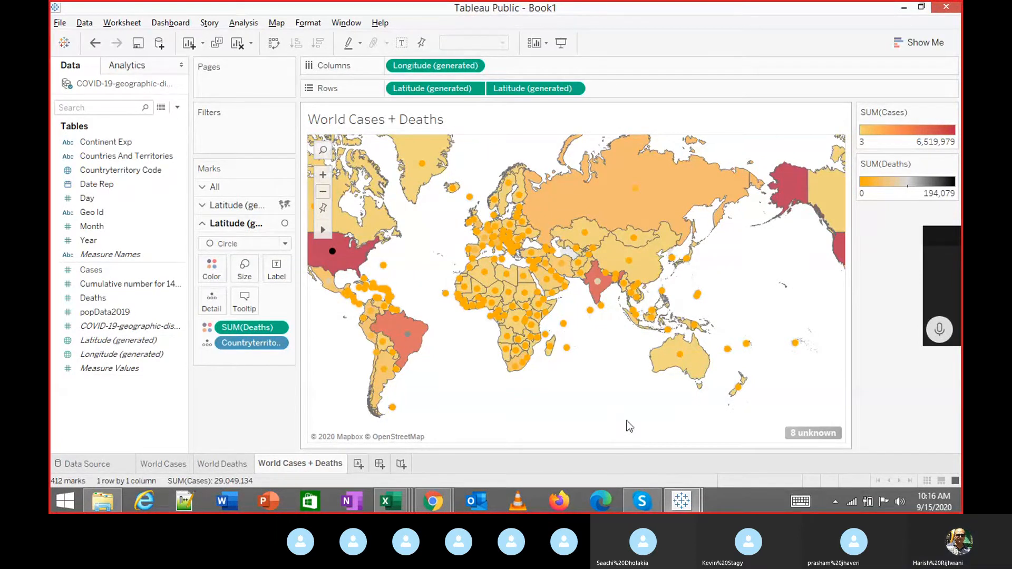
pyautogui.click(358, 464)
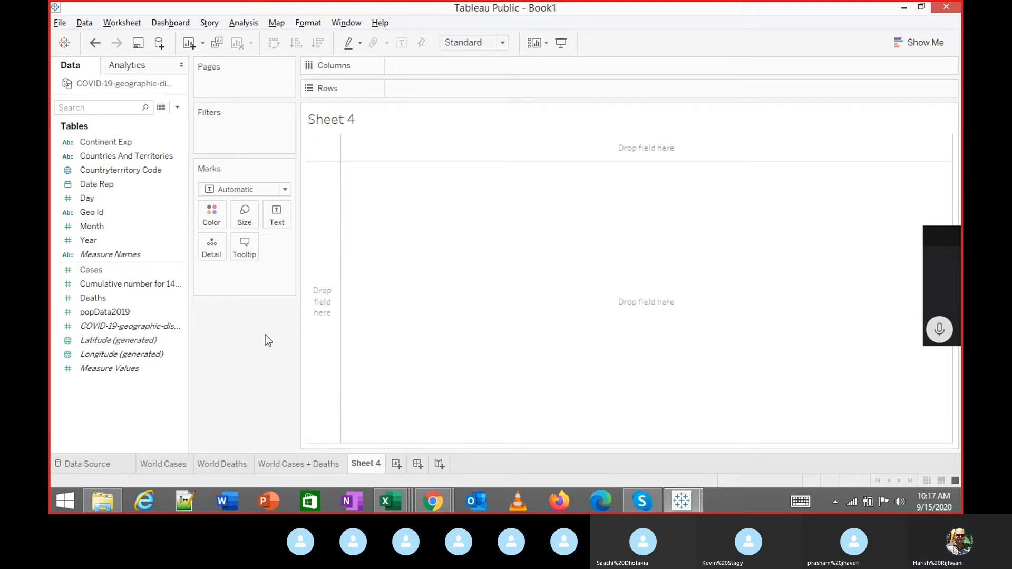
# Put YEAR(Date Rep) on Columns and Cases on Text: 27 for 2019, 29,049,107 for 2020.
pyautogui.doubleClick(119, 189)
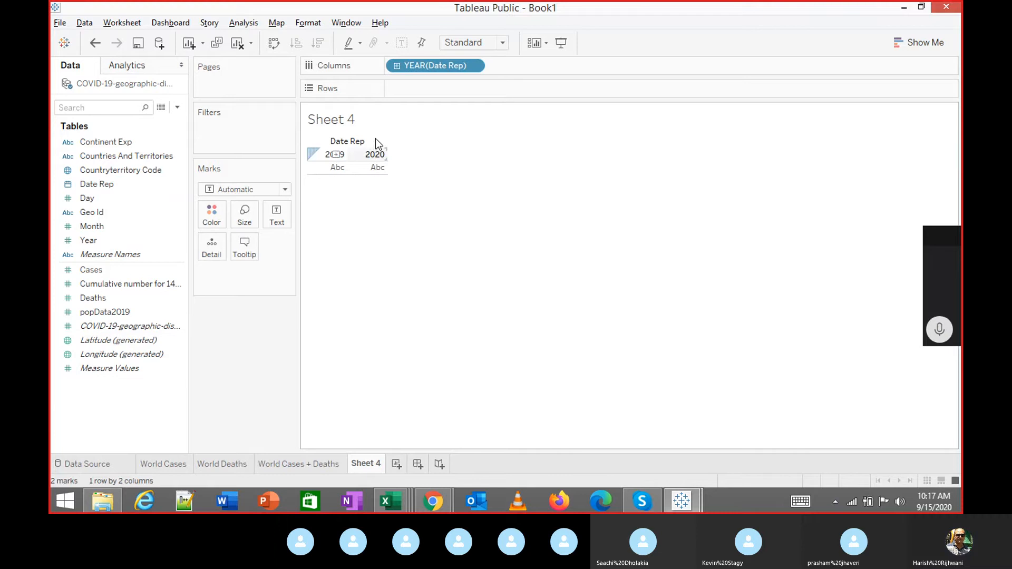
pyautogui.click(474, 67)
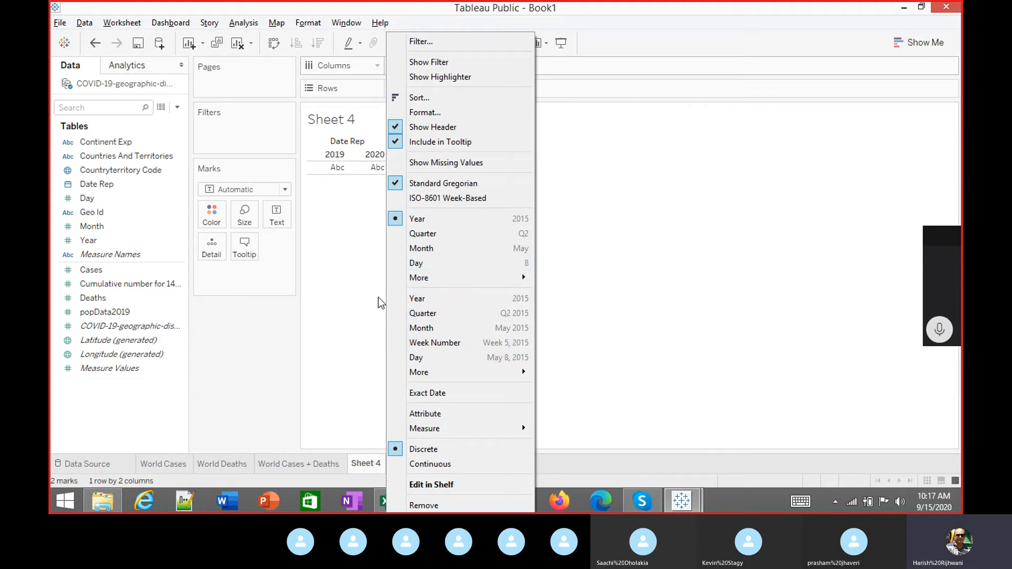
pyautogui.click(352, 276)
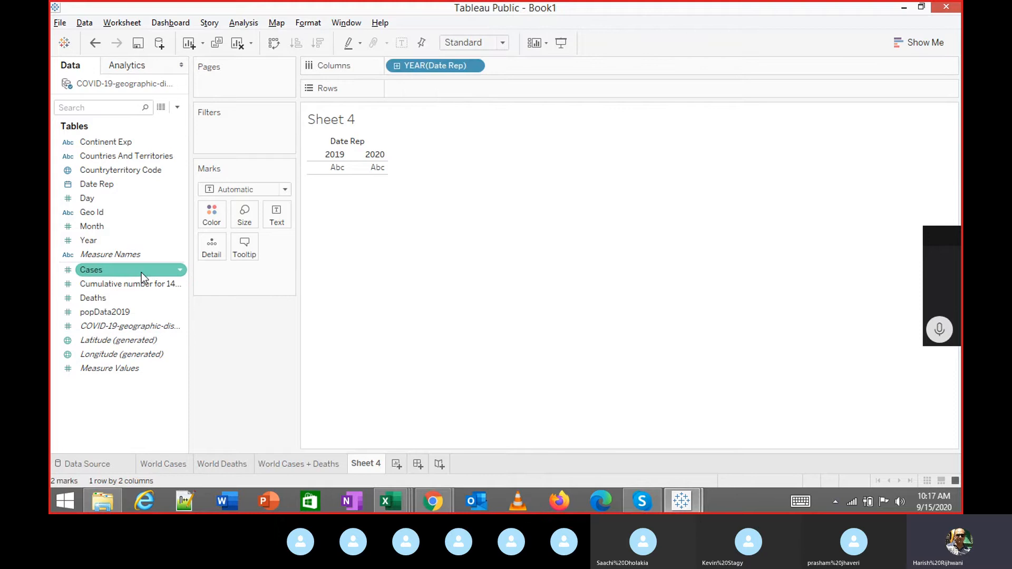
pyautogui.moveTo(142, 273); pyautogui.dragTo(226, 264)
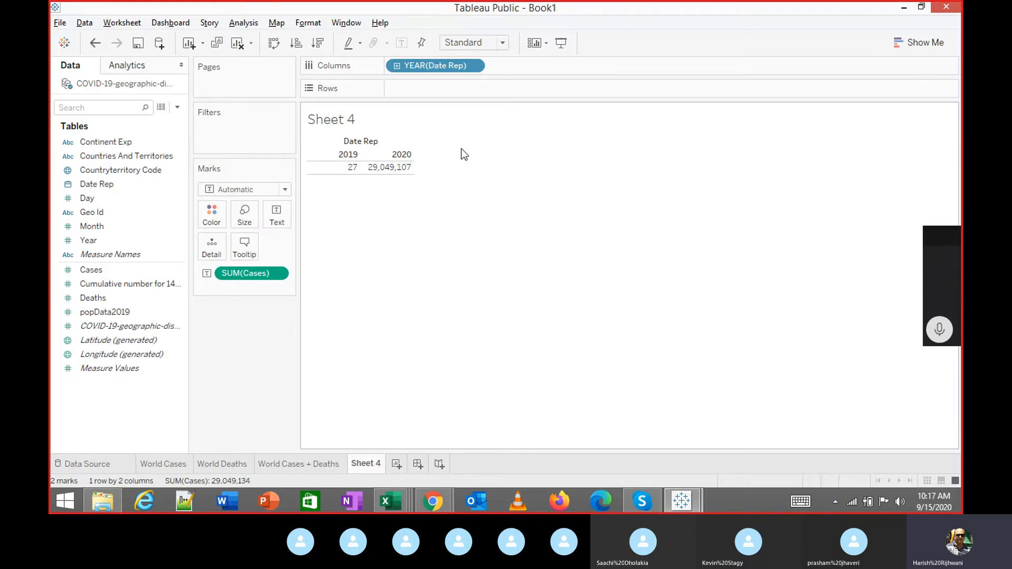
# Step Date Rep through Quarter, Month and Day, ending on exact-date Day for 259 daily marks.
pyautogui.click(476, 68)
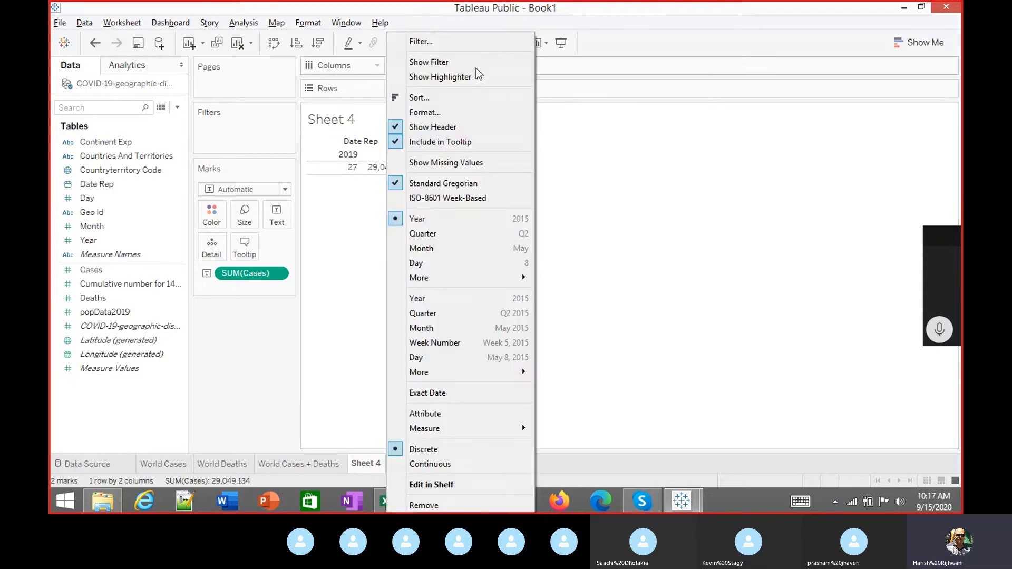
pyautogui.click(444, 234)
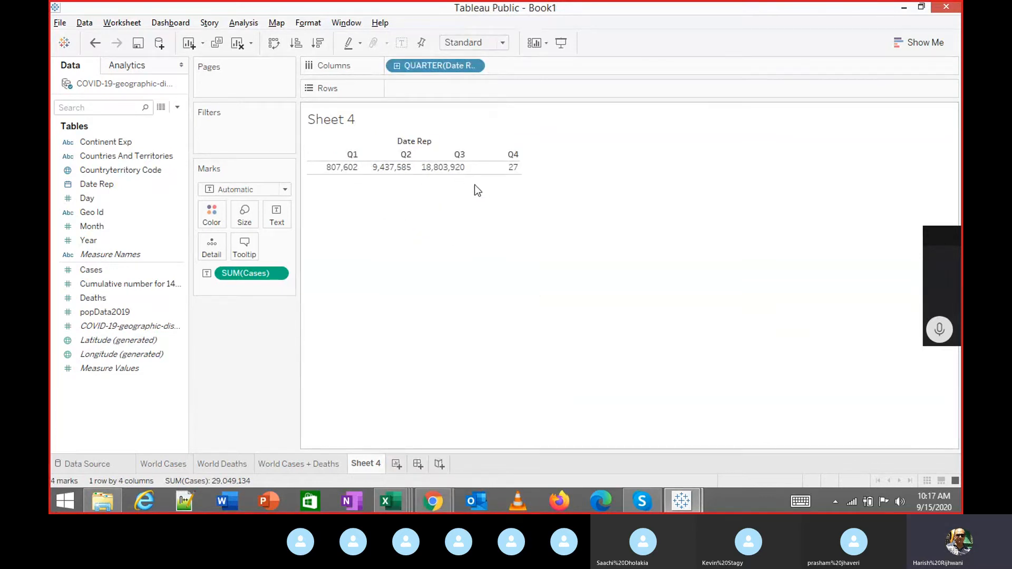
pyautogui.click(473, 66)
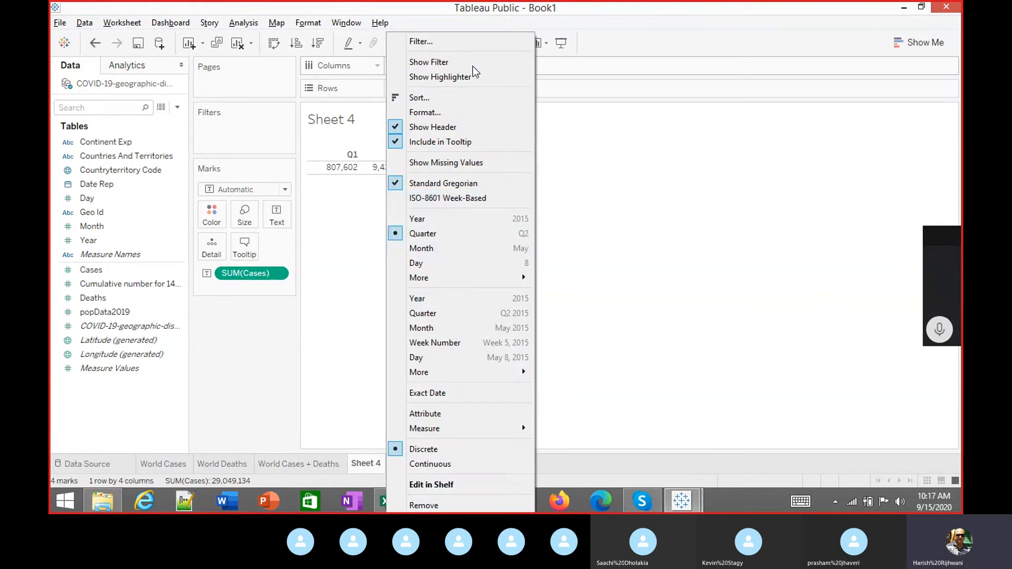
pyautogui.click(452, 248)
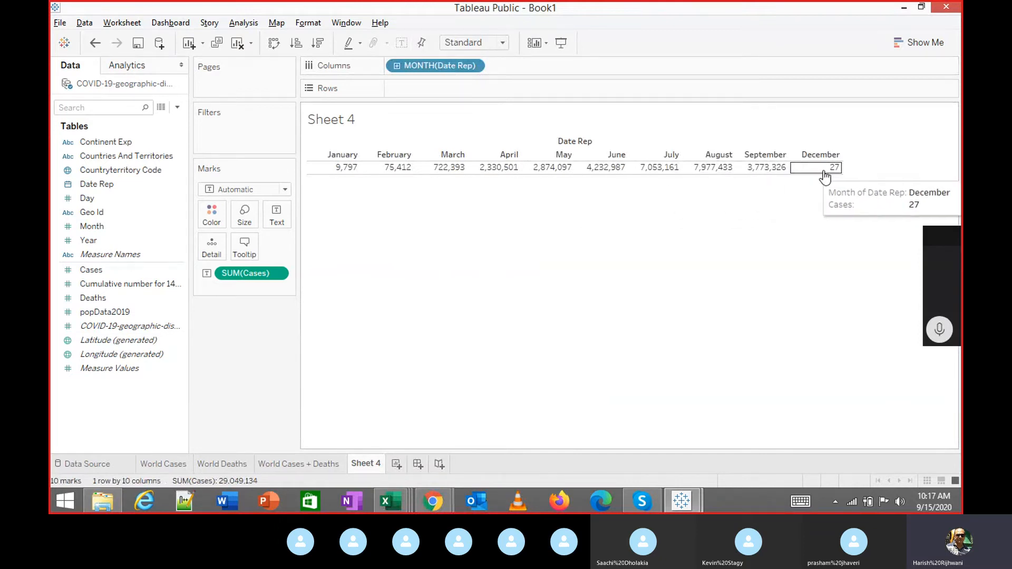
pyautogui.click(477, 65)
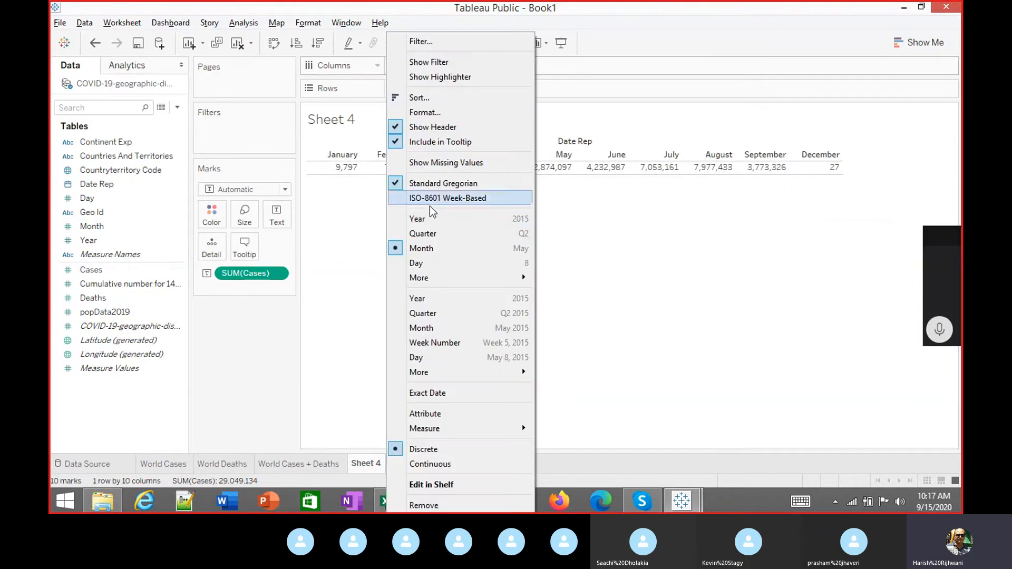
pyautogui.click(435, 261)
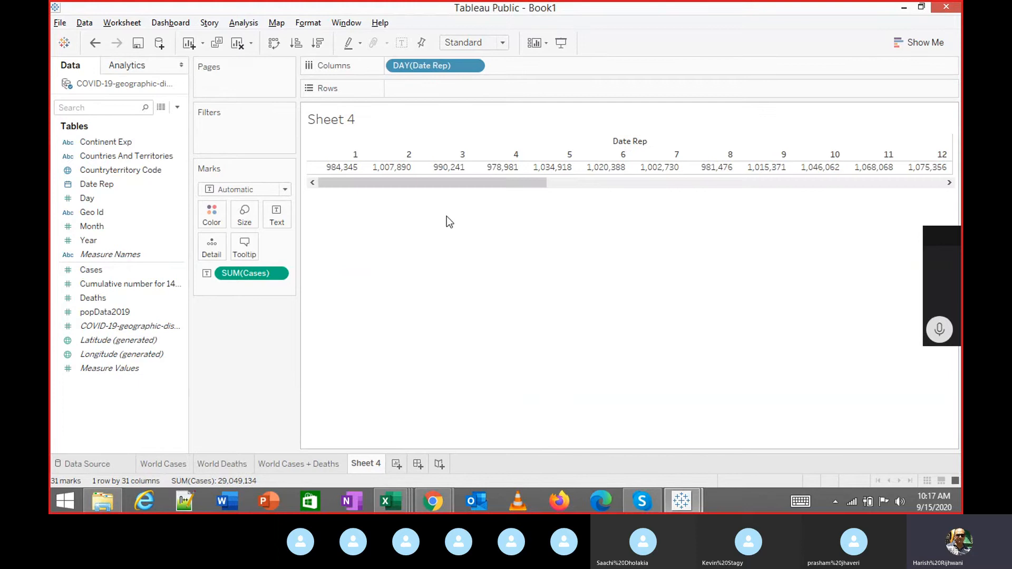
pyautogui.moveTo(449, 180); pyautogui.dragTo(357, 184)
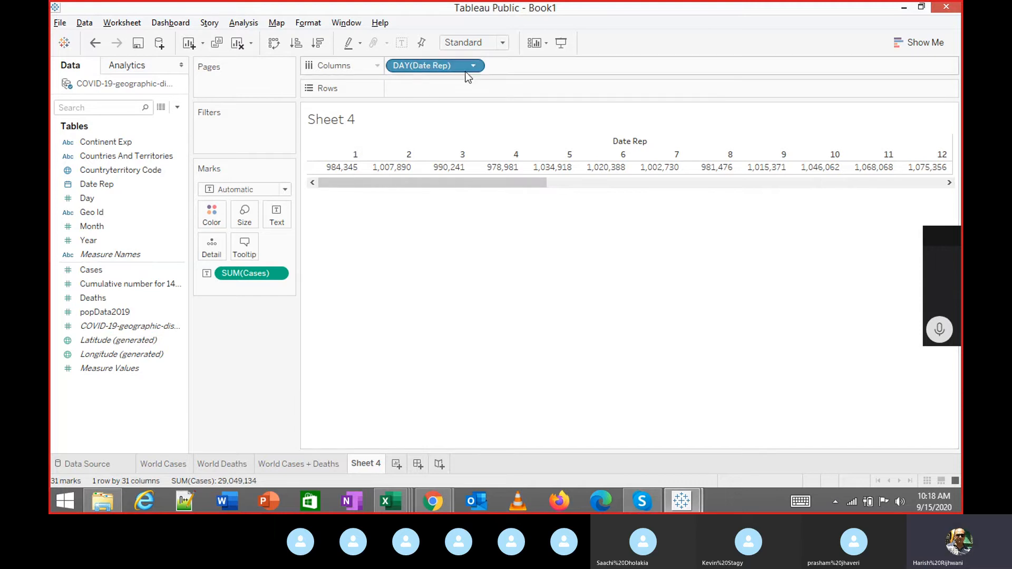
pyautogui.click(477, 65)
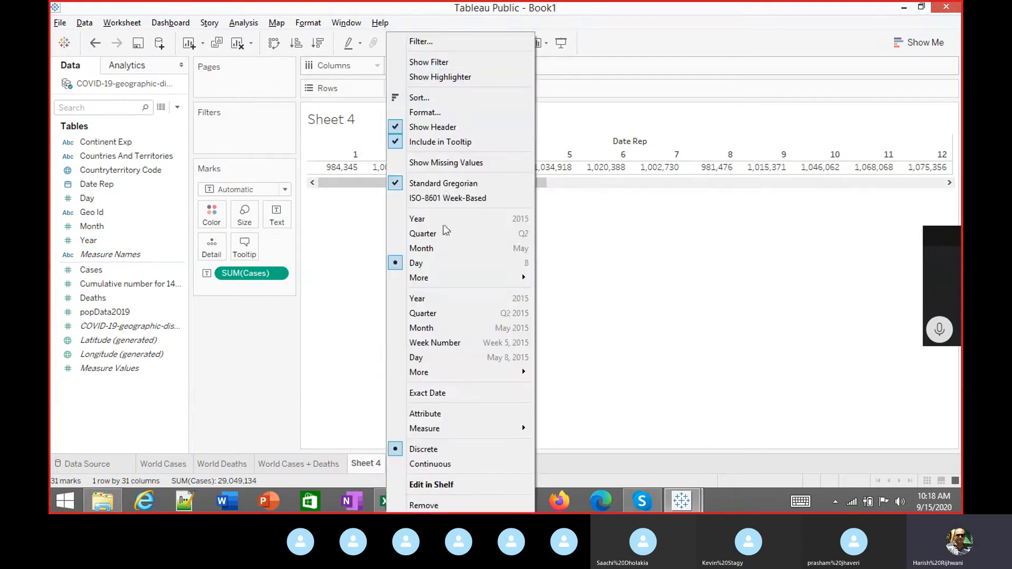
pyautogui.click(426, 357)
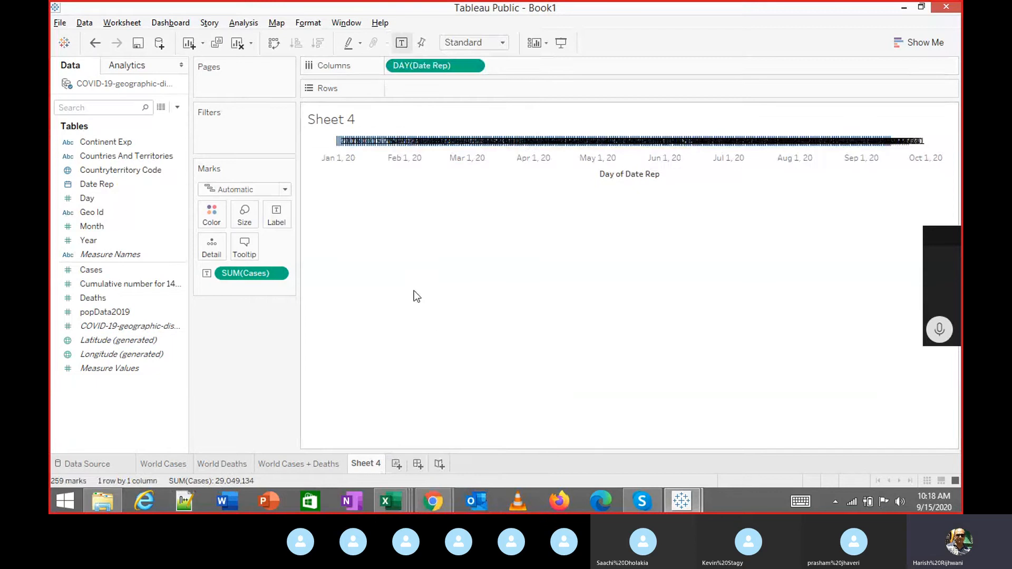
# Turn the Cases data into a line chart using Show Me.
pyautogui.click(897, 40)
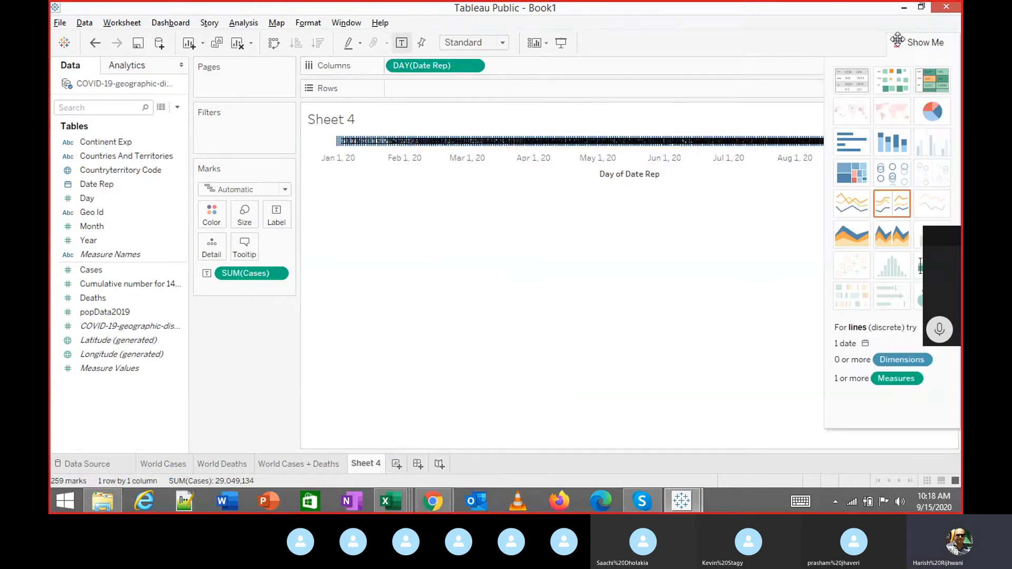
pyautogui.click(884, 210)
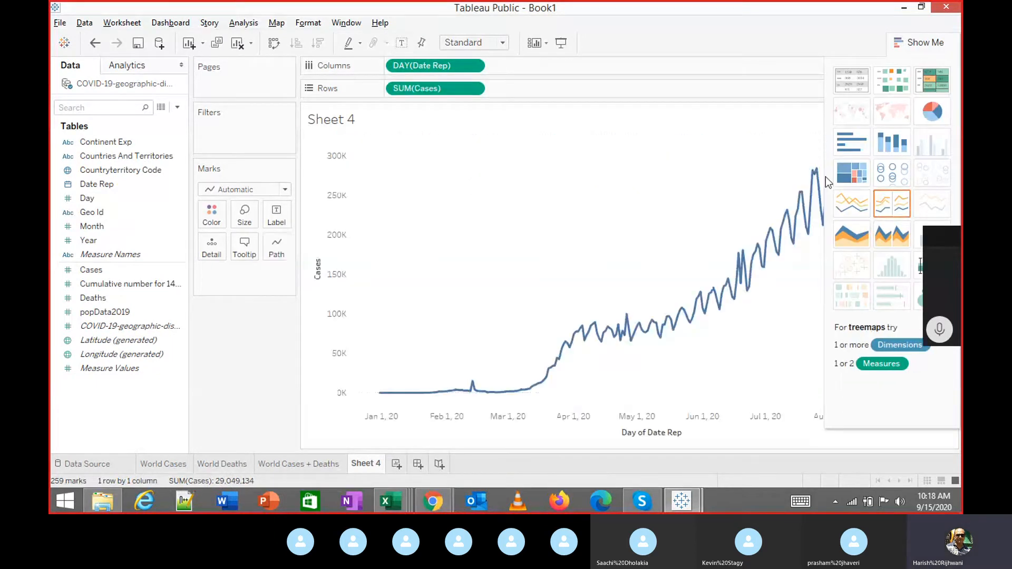
pyautogui.click(925, 42)
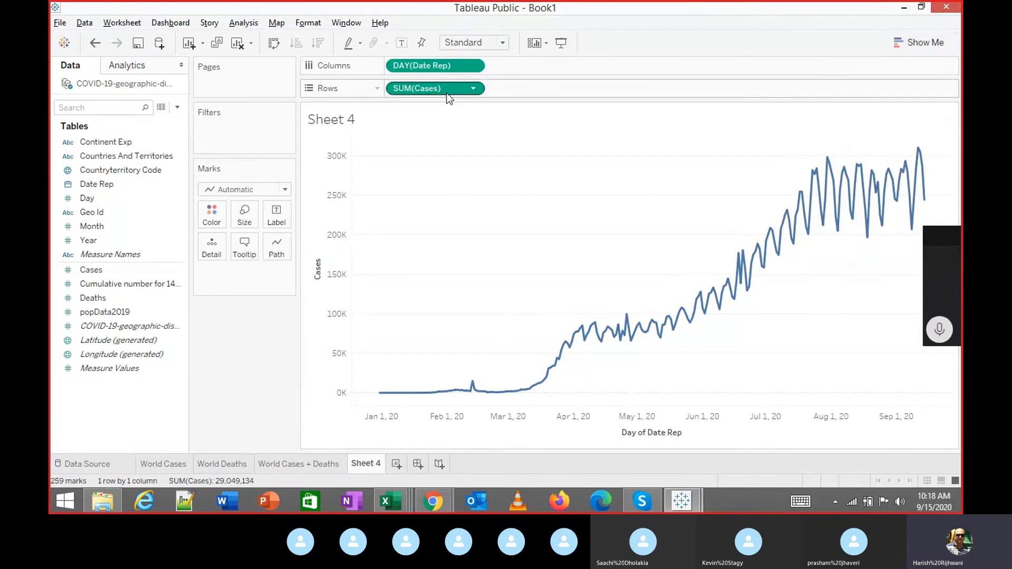
pyautogui.doubleClick(476, 66)
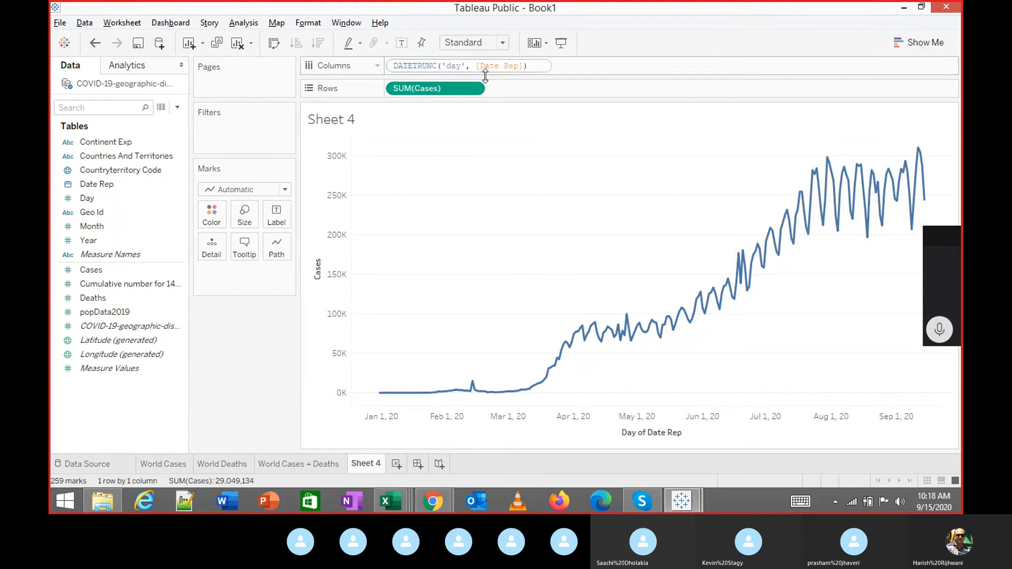
pyautogui.click(568, 92)
# Switch Date Rep to Day, then Month, giving a 10-mark line peaking near 8M in August.
pyautogui.click(476, 65)
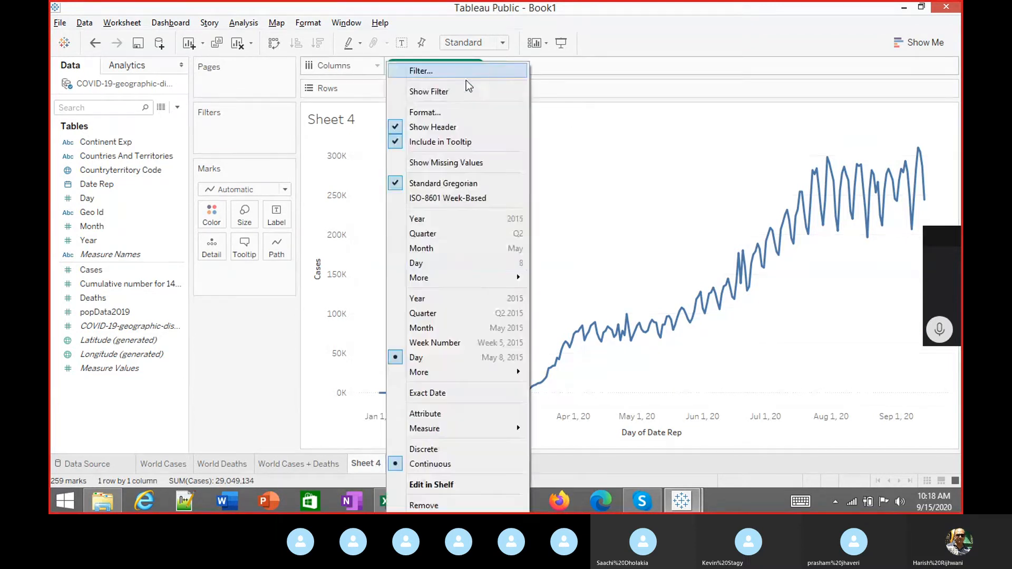
pyautogui.click(443, 263)
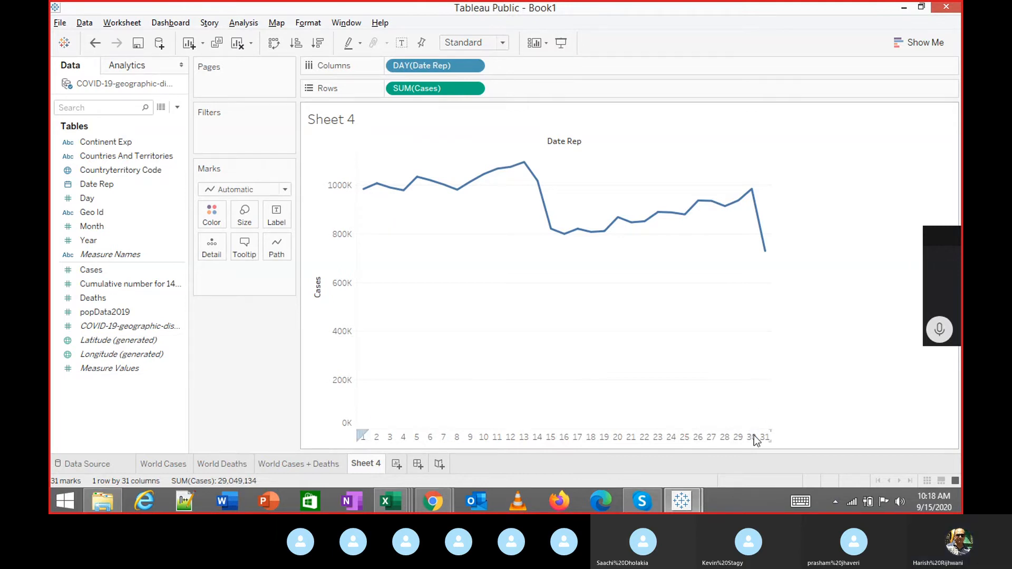
pyautogui.moveTo(746, 200)
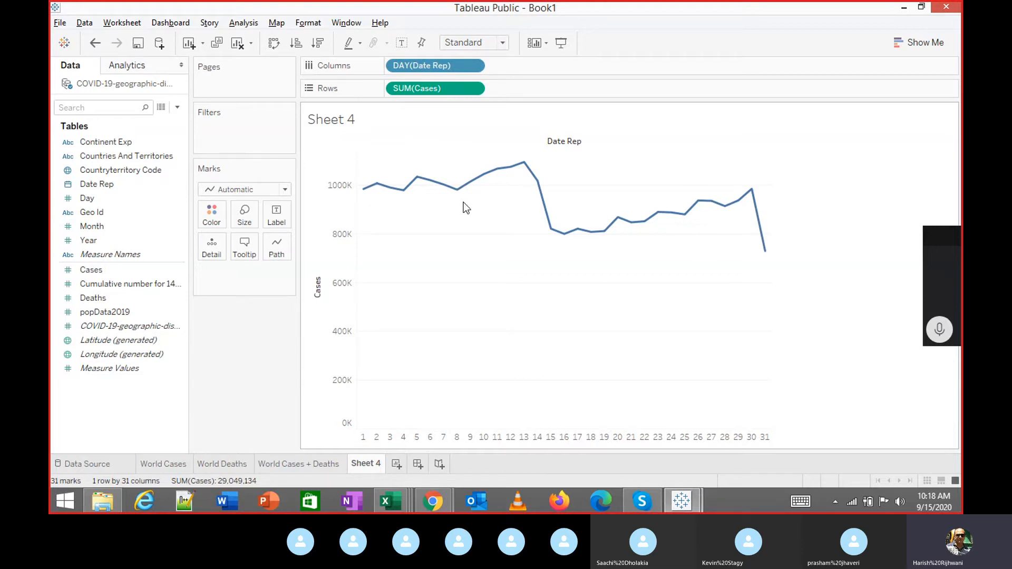
pyautogui.click(473, 67)
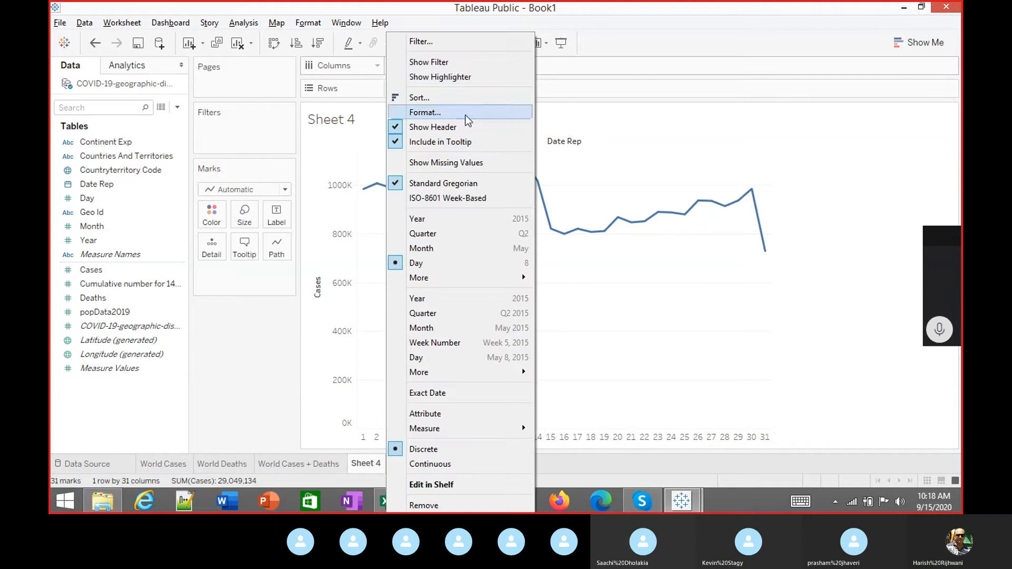
pyautogui.click(431, 249)
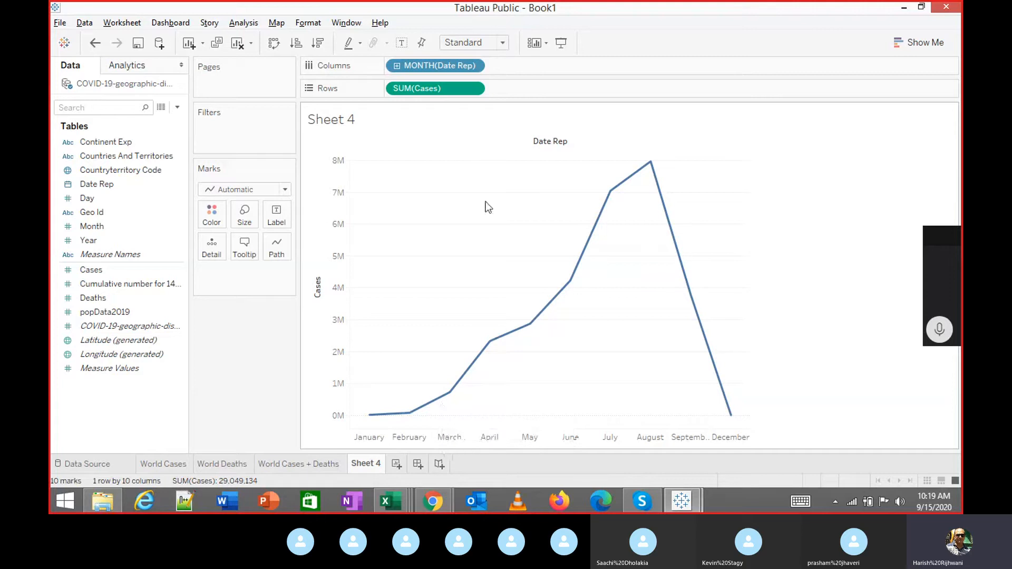
pyautogui.click(474, 90)
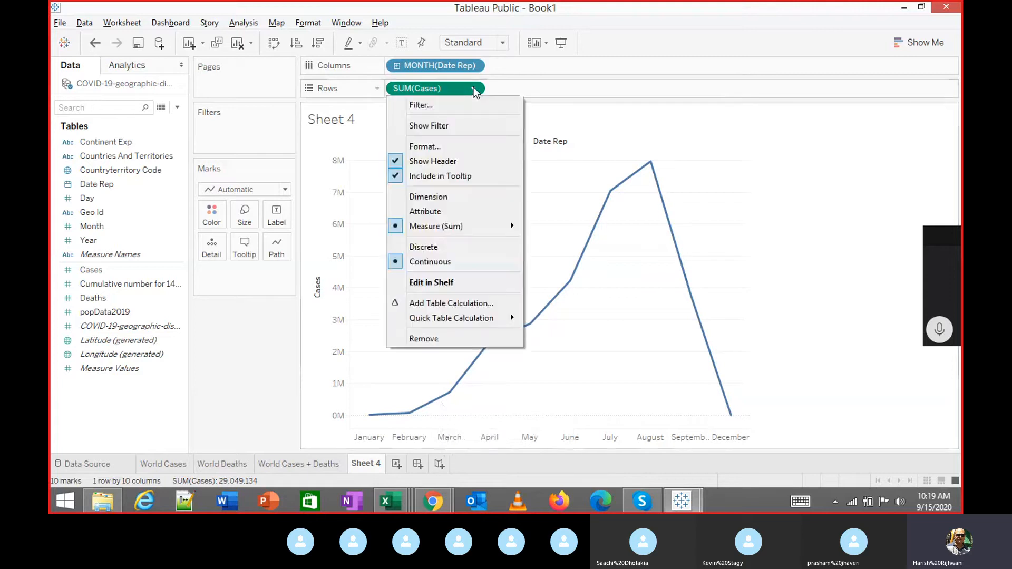
pyautogui.click(476, 67)
pyautogui.click(475, 68)
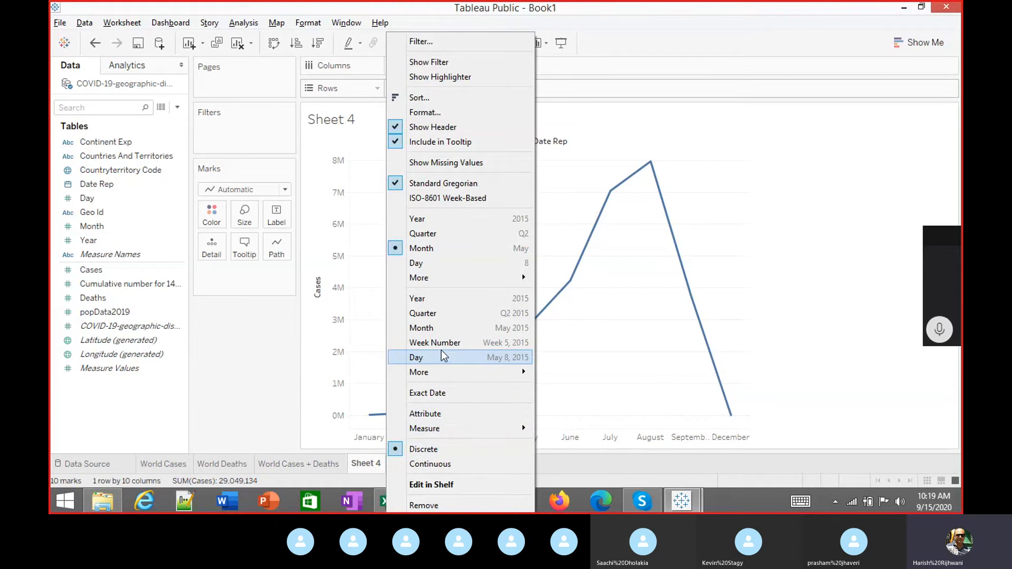
# Change Date Rep to continuous Month, back to discrete Month, then to discrete Day (31 marks).
pyautogui.click(436, 329)
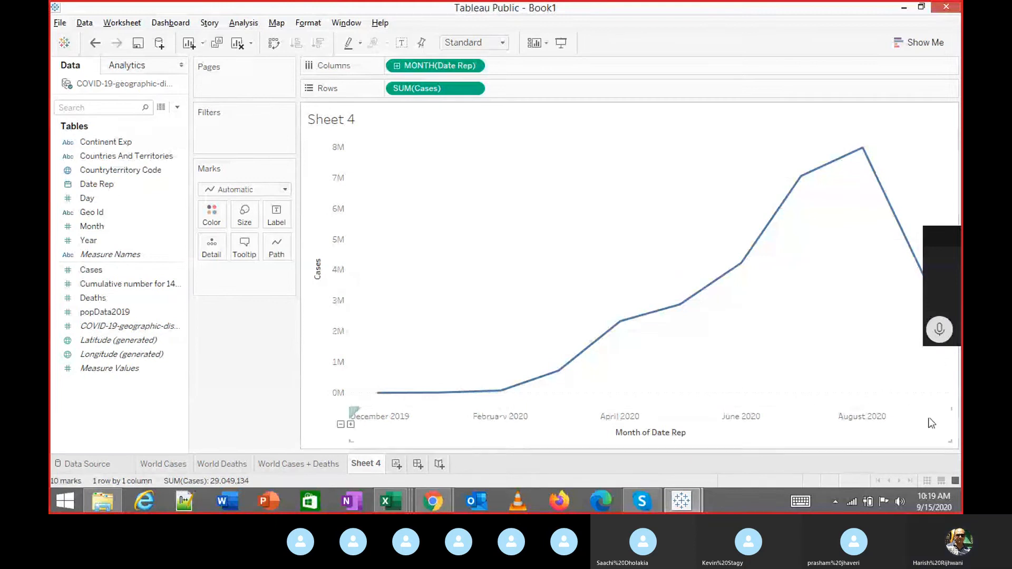
pyautogui.moveTo(942, 261); pyautogui.dragTo(958, 214)
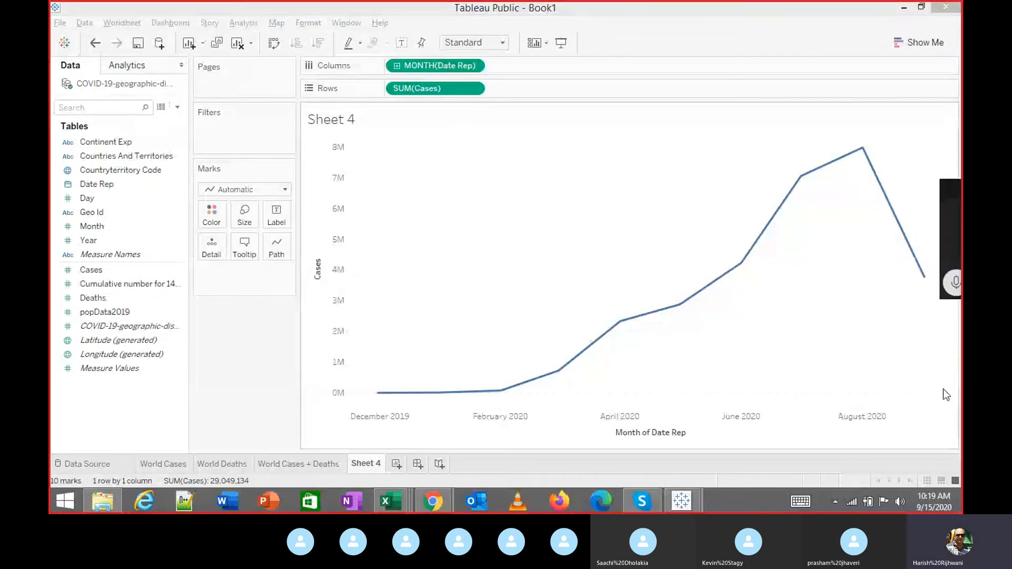
pyautogui.click(476, 65)
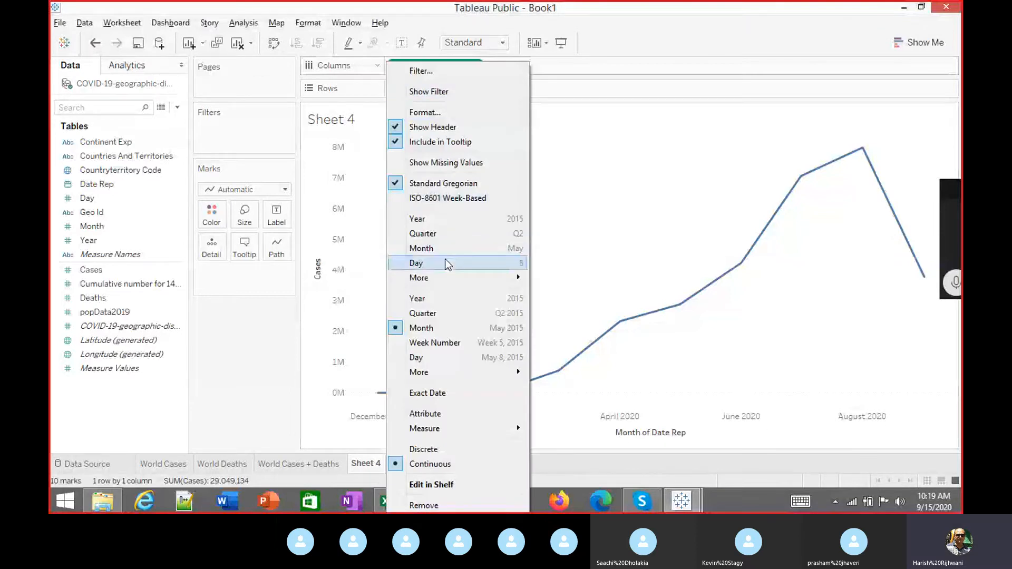
pyautogui.click(432, 249)
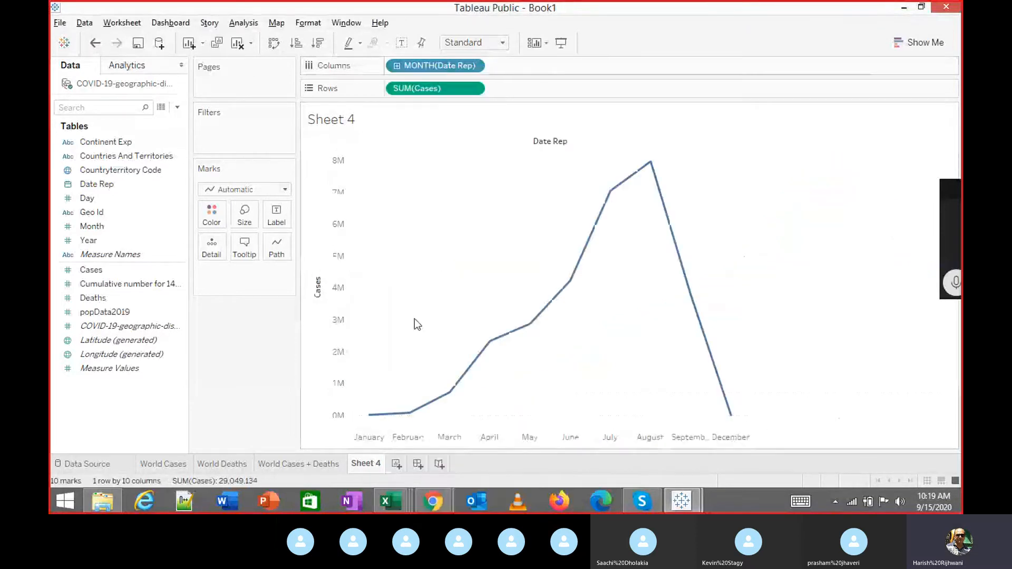
pyautogui.moveTo(416, 423)
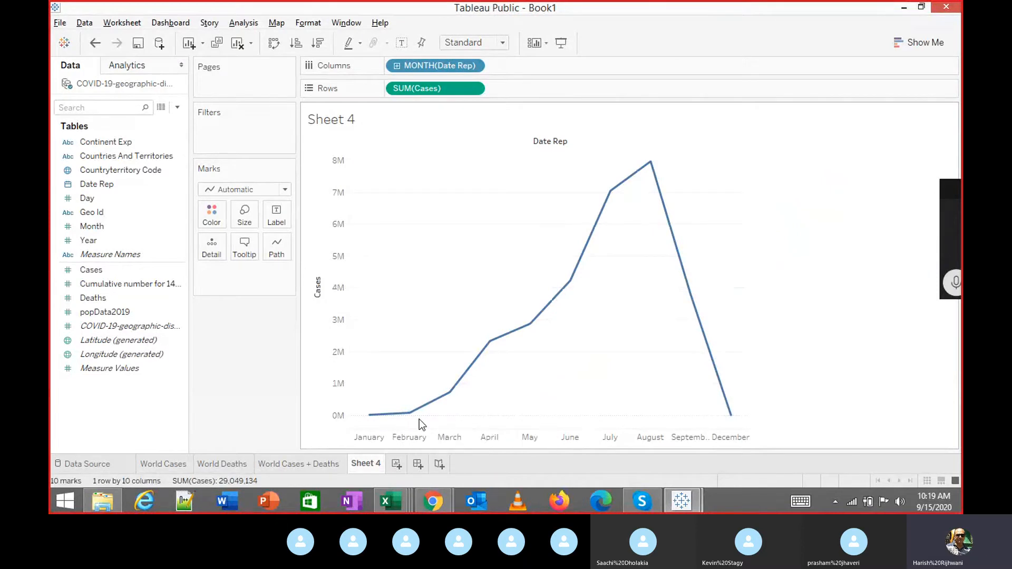
pyautogui.moveTo(721, 411)
pyautogui.click(473, 66)
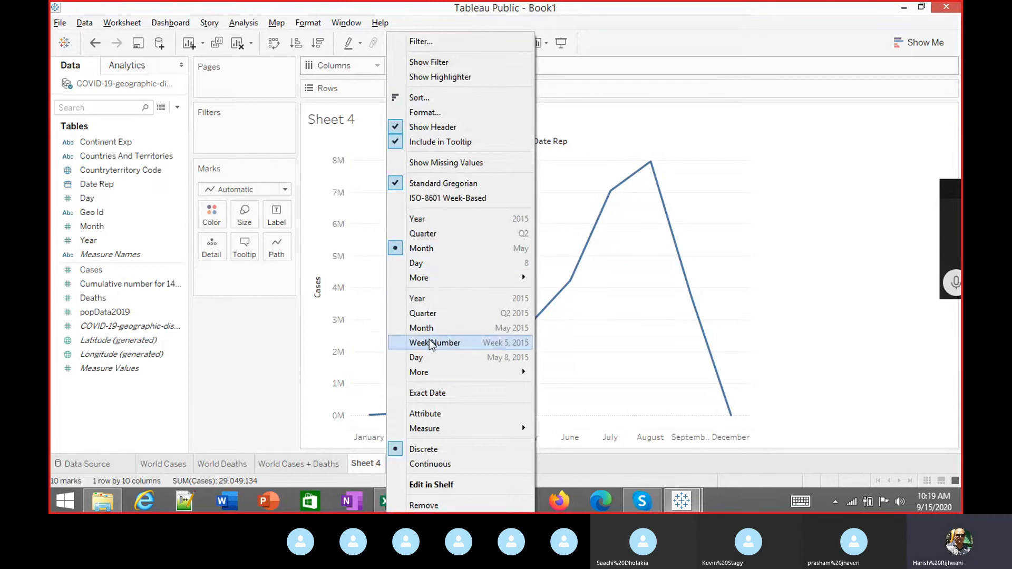
pyautogui.click(416, 263)
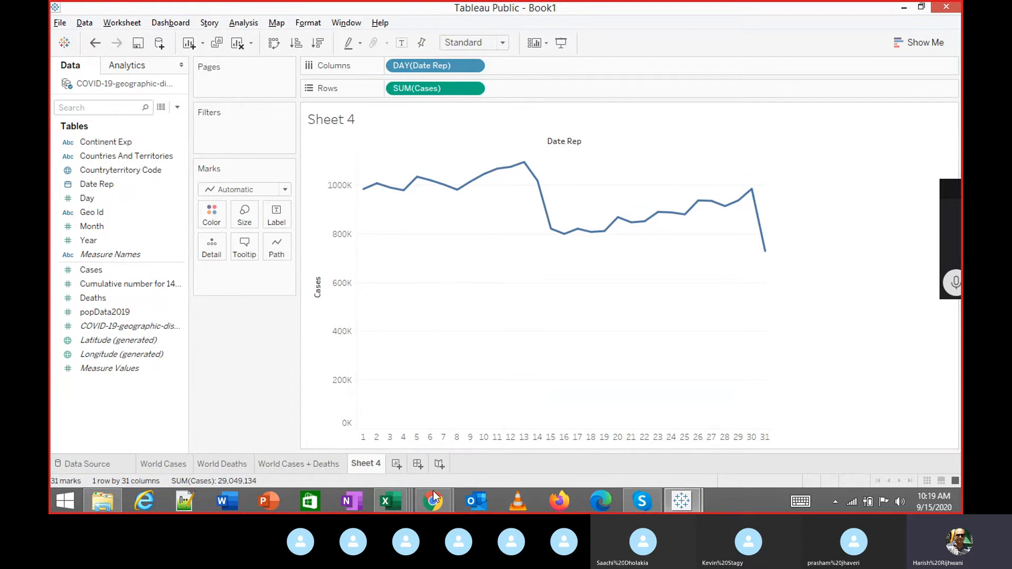
# Switch to the CovidCasesSept2020 spreadsheet in Excel.
pyautogui.click(394, 504)
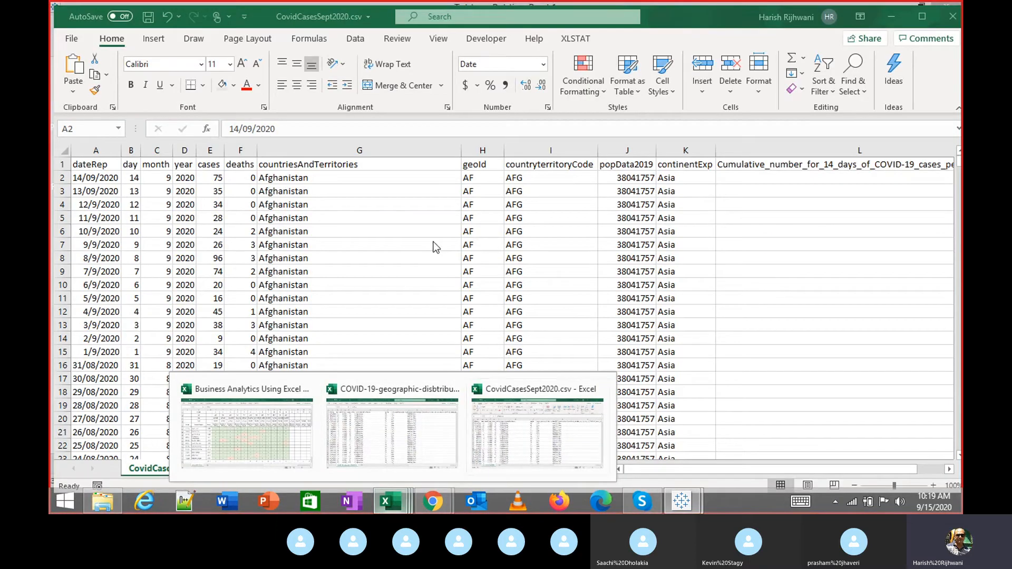
pyautogui.click(444, 275)
pyautogui.moveTo(362, 191)
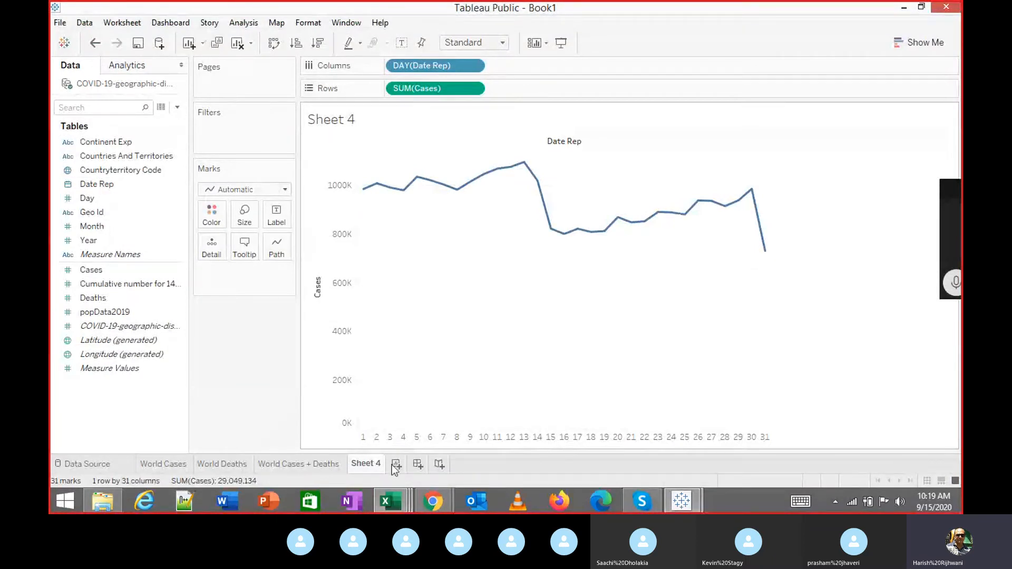
pyautogui.click(386, 504)
pyautogui.click(513, 434)
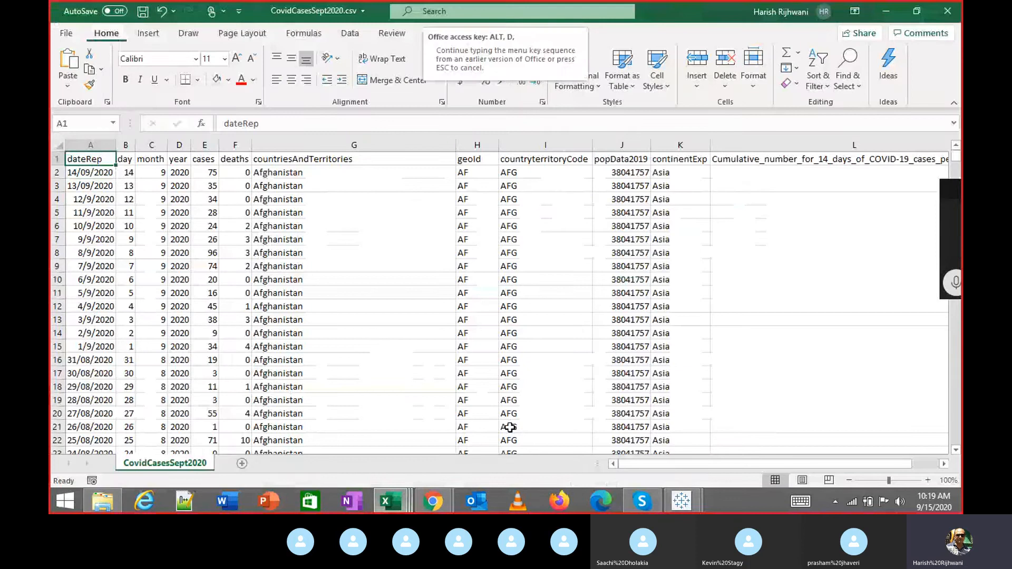
# Filter the CSV to day 1 only and select its cases values to see their total.
pyautogui.hotkey('ctrl', 'shift', 'l')
pyautogui.press('Right')
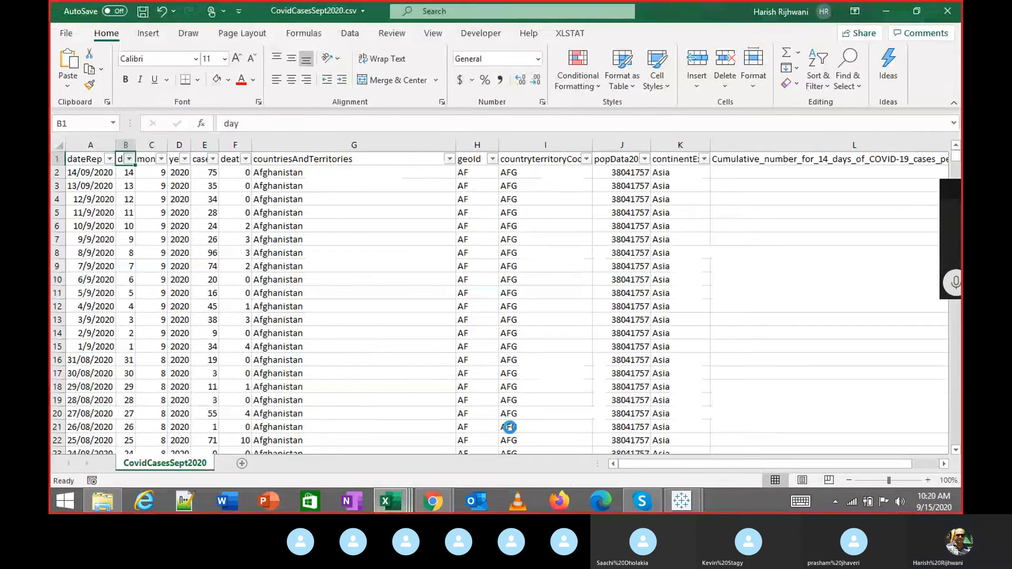
pyautogui.hotkey('alt', 'Down')
pyautogui.press('Down')
pyautogui.press('Down')
pyautogui.press('Down')
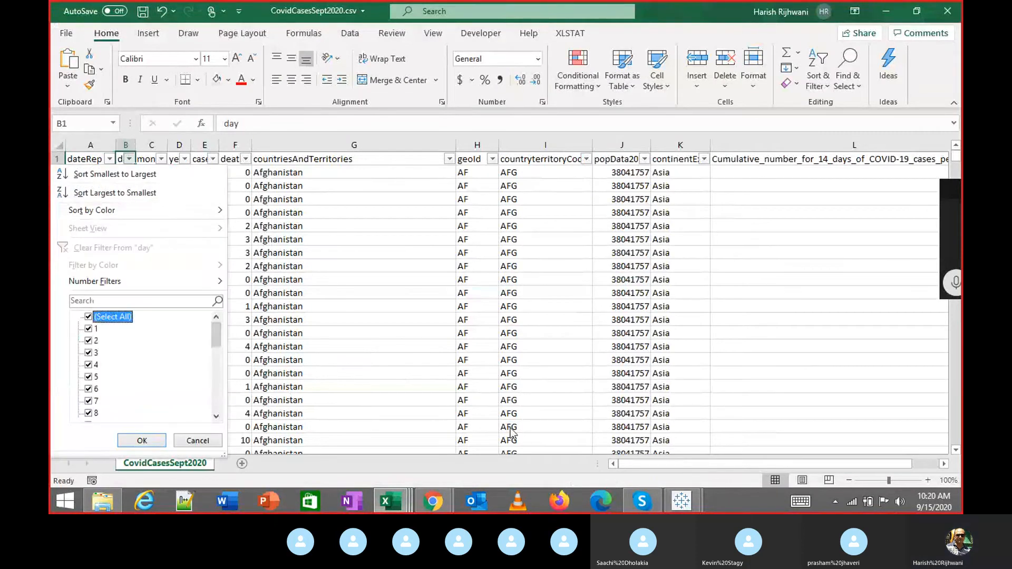
pyautogui.press('space')
pyautogui.press('Down')
pyautogui.press('space')
pyautogui.press('Return')
pyautogui.press('Right')
pyautogui.press('Down')
pyautogui.press('Right')
pyautogui.press('Right')
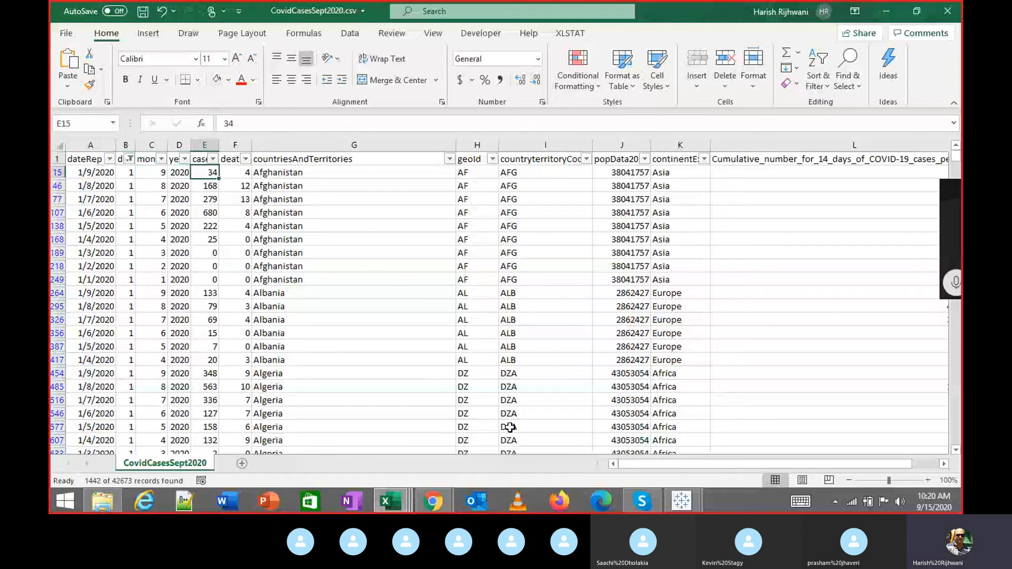
pyautogui.hotkey('ctrl', 'shift', 'Down')
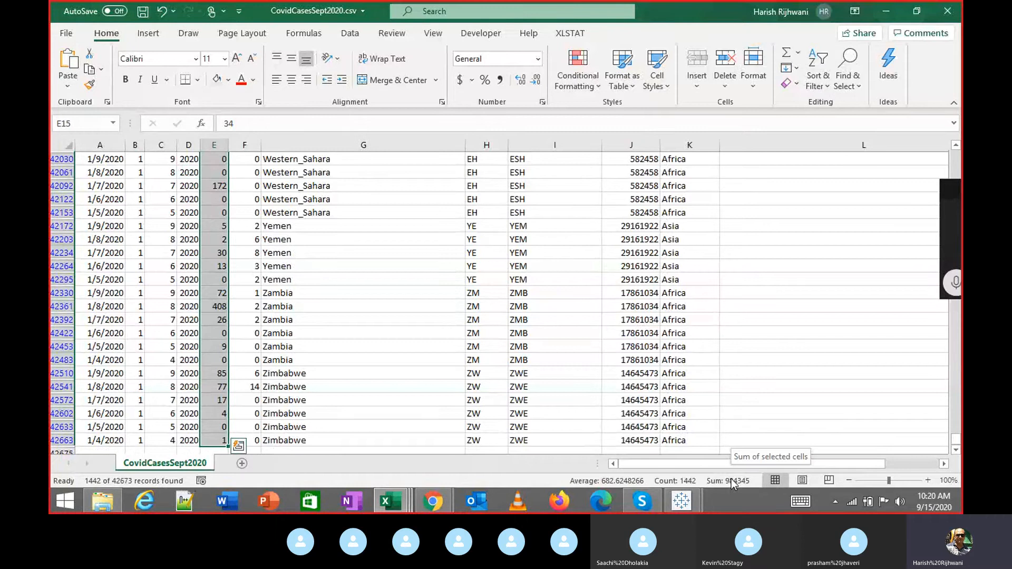
# Compare the Excel total with the Tableau chart, ending back on Sheet 4.
pyautogui.hotkey('alt', 'Tab')
pyautogui.moveTo(365, 199)
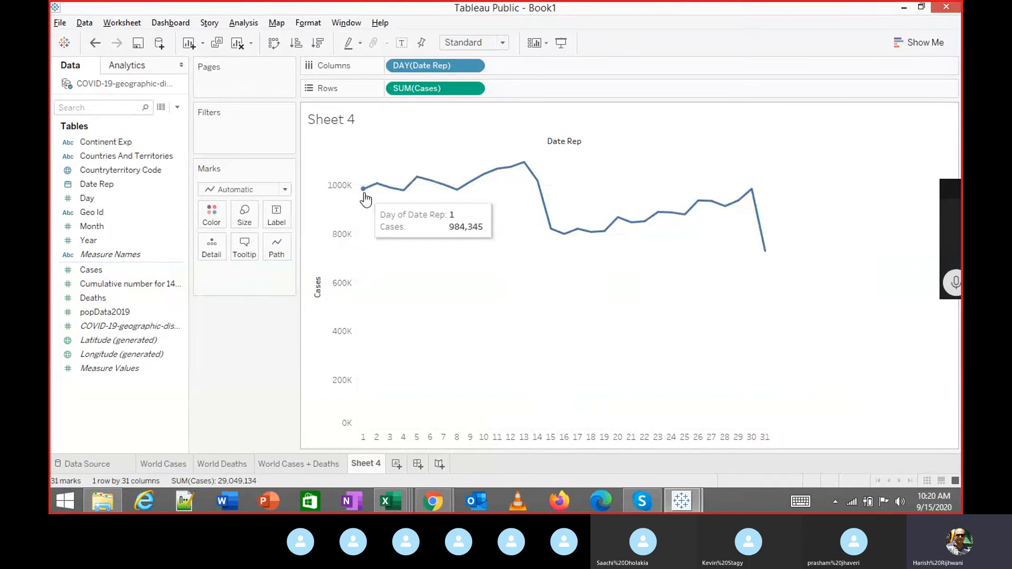
pyautogui.hotkey('alt', 'Tab')
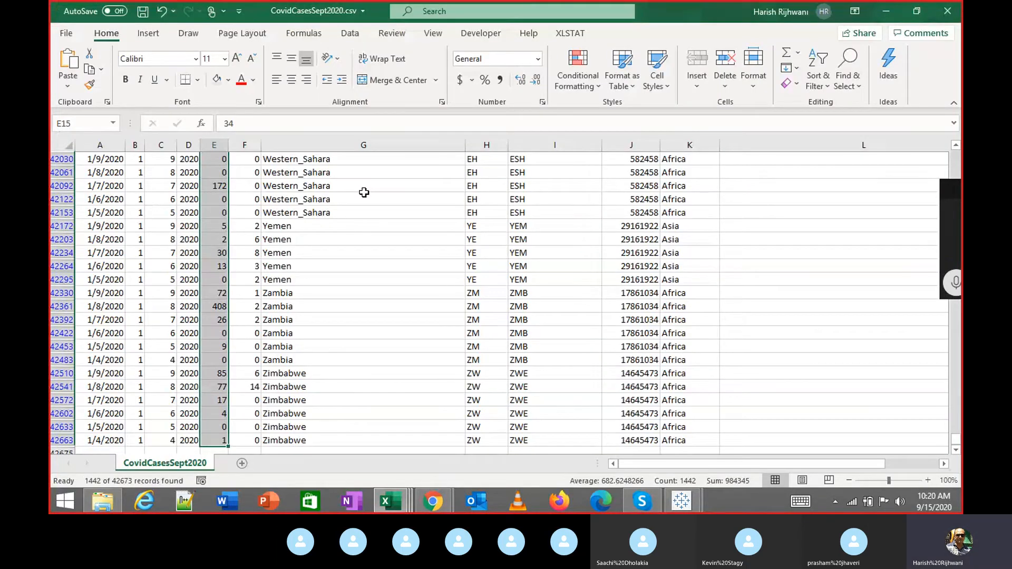
pyautogui.hotkey('alt', 'Tab')
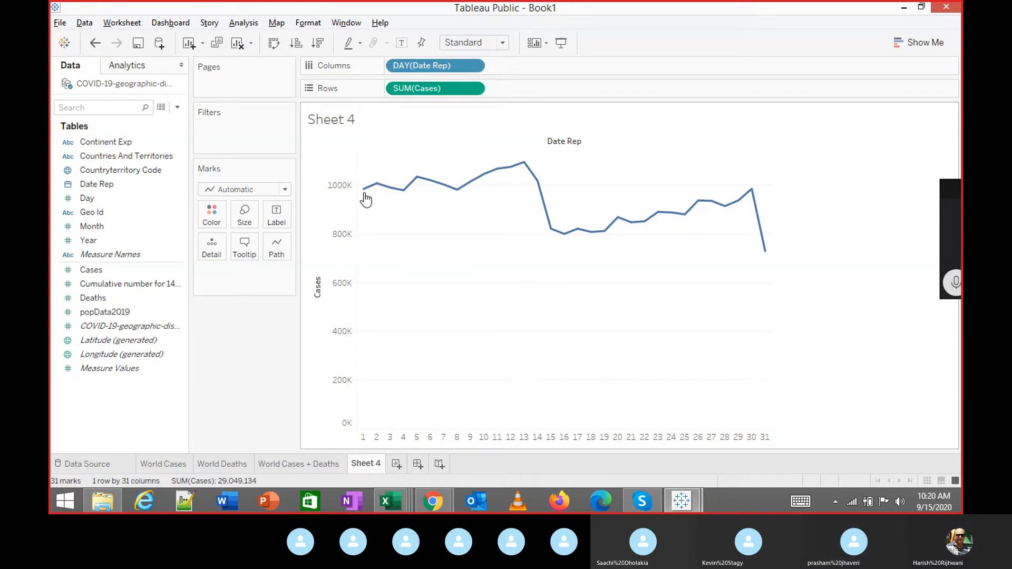
# Set Date Rep to exact-date Day and colour lines by Countryterritory Code, adding all members.
pyautogui.click(477, 65)
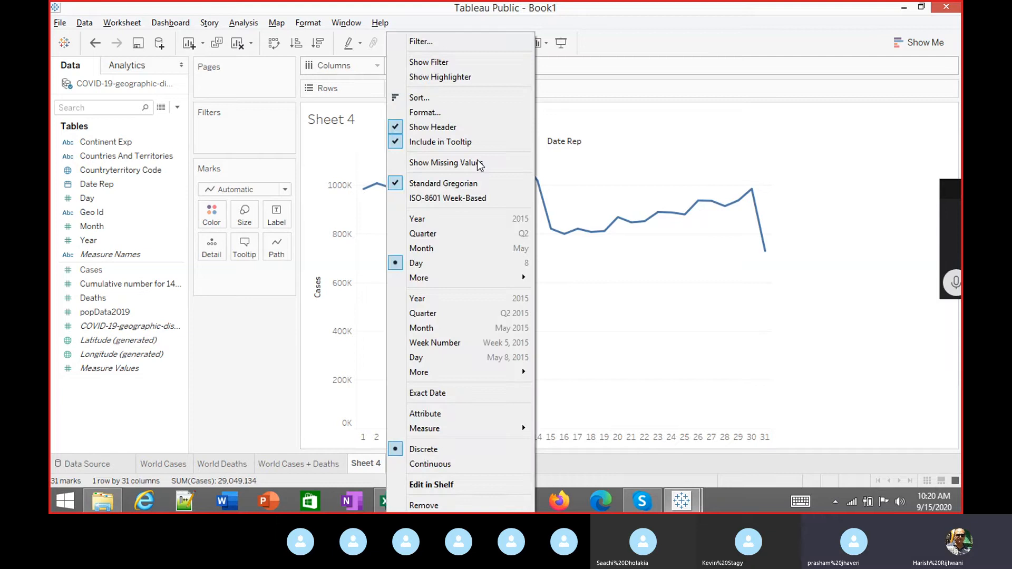
pyautogui.click(448, 361)
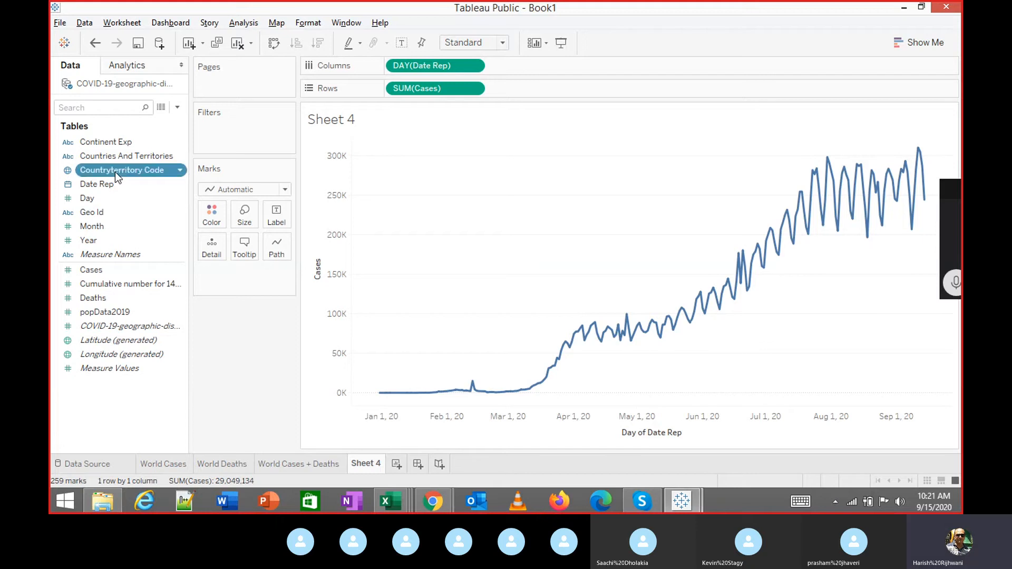
pyautogui.moveTo(115, 172); pyautogui.dragTo(211, 215)
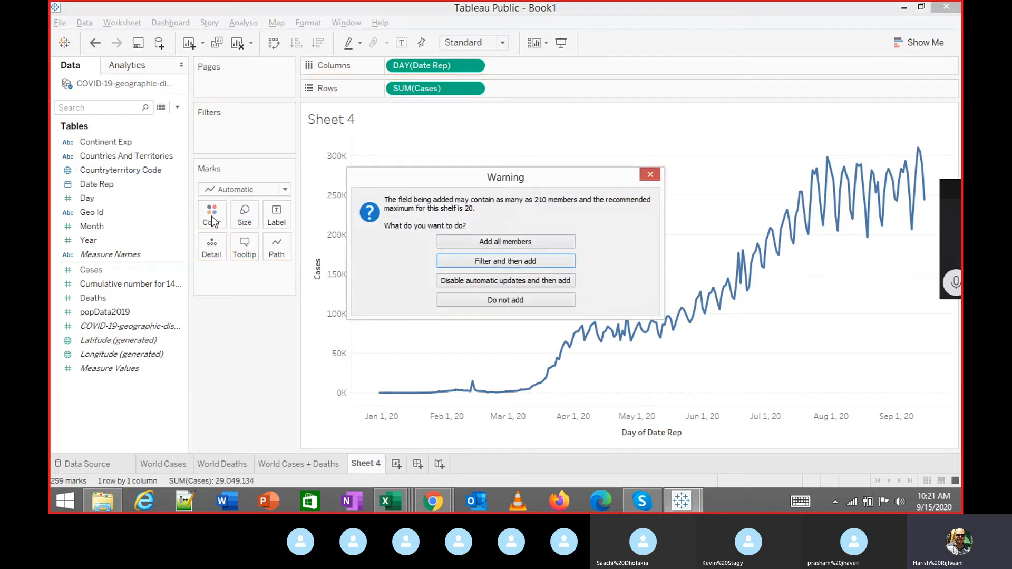
pyautogui.click(535, 242)
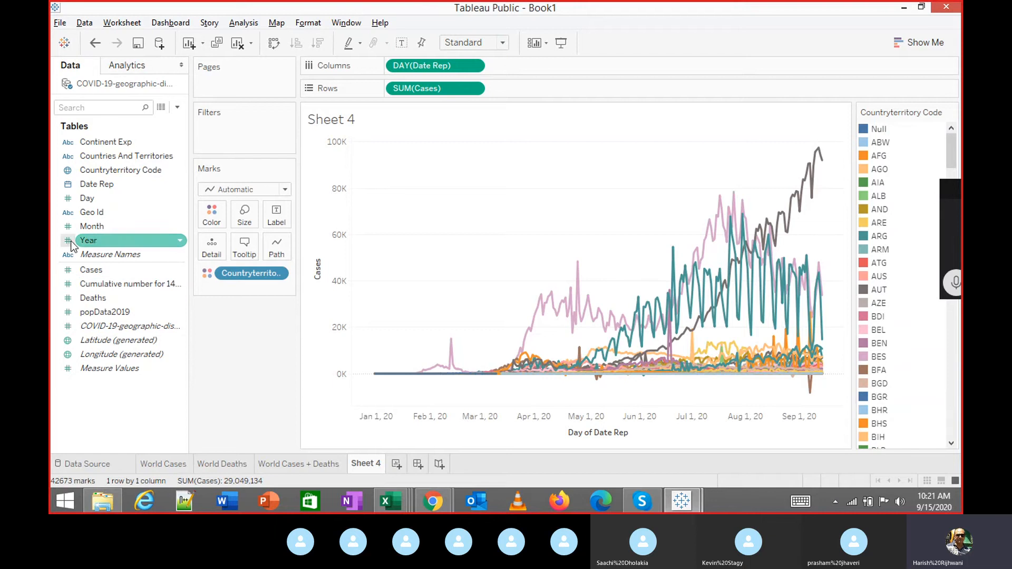
# Add Countryterritory Code as a filter and hide the colour legend.
pyautogui.moveTo(112, 170); pyautogui.dragTo(226, 130)
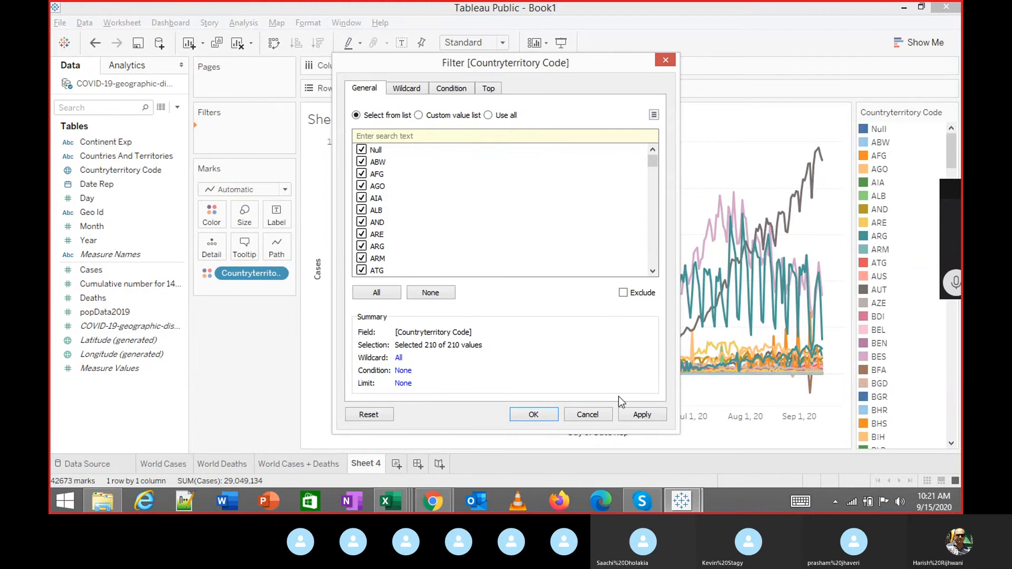
pyautogui.click(637, 414)
pyautogui.click(551, 415)
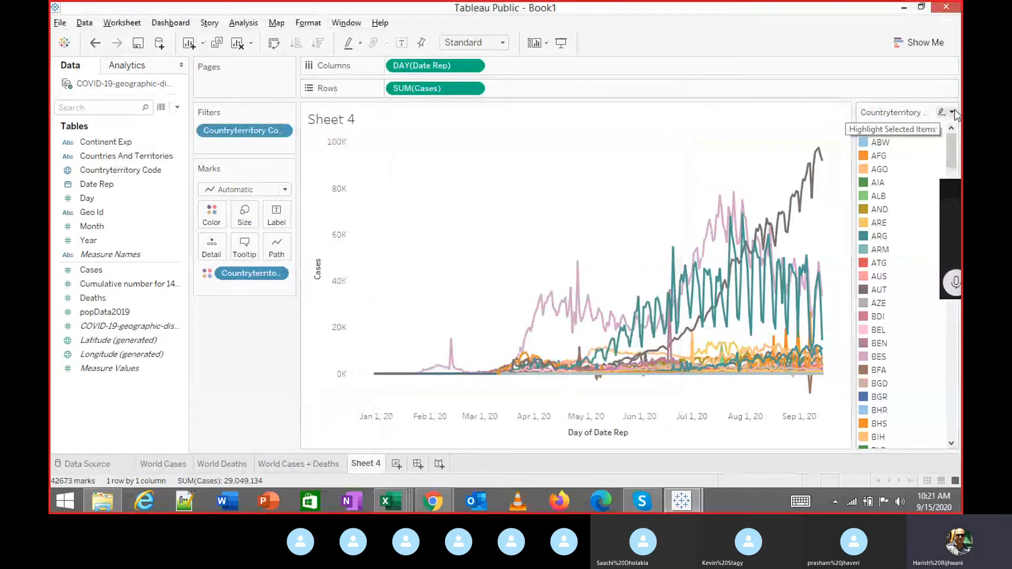
pyautogui.click(952, 113)
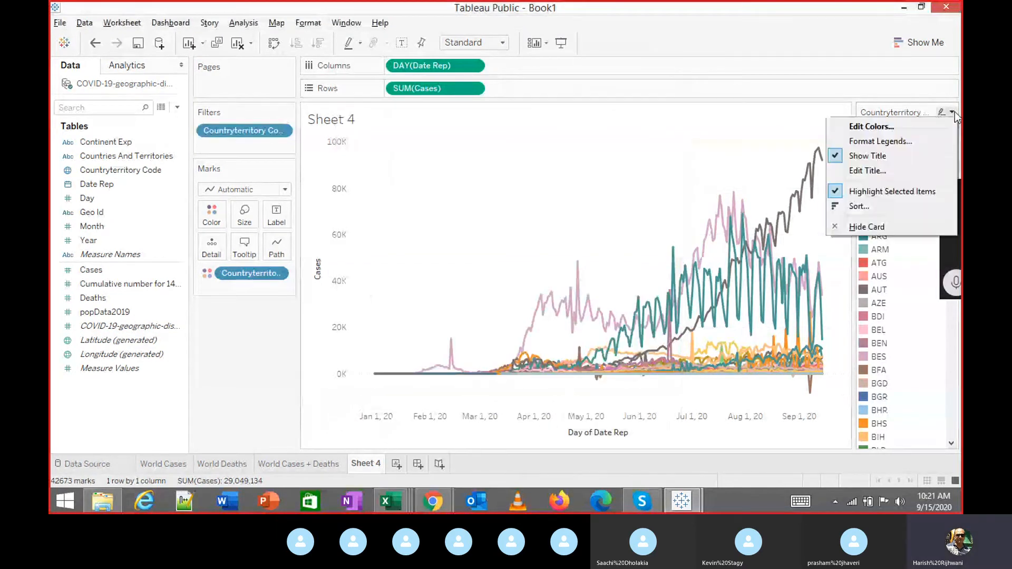
pyautogui.click(873, 228)
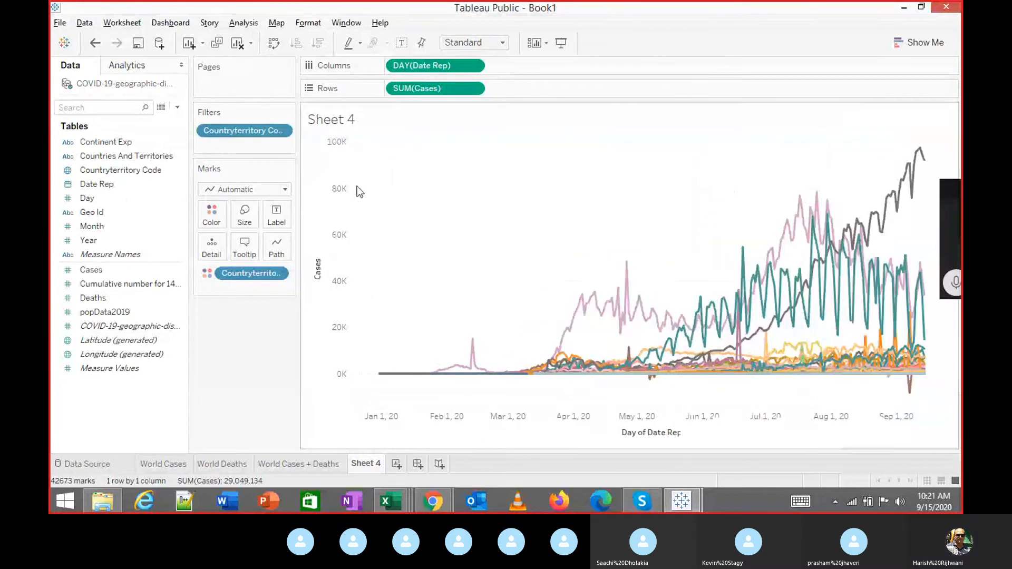
# Show the country filter card as a Multiple Values (dropdown) control.
pyautogui.click(281, 131)
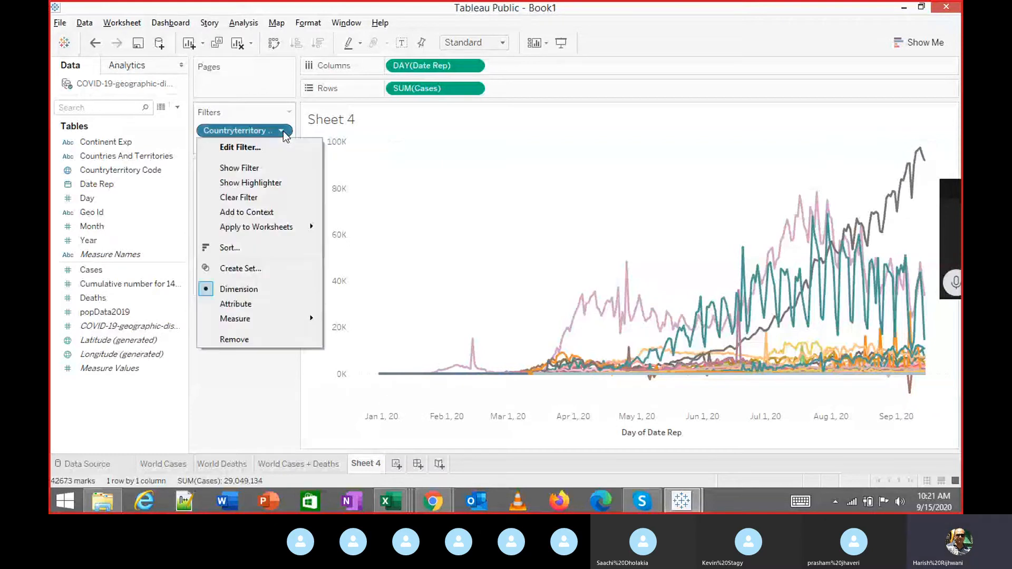
pyautogui.click(259, 169)
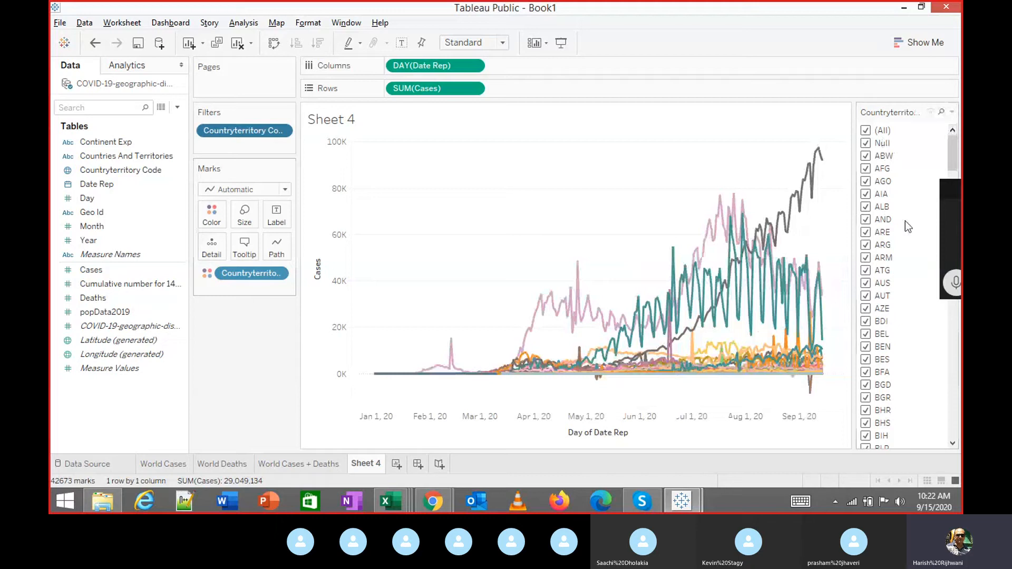
pyautogui.click(952, 112)
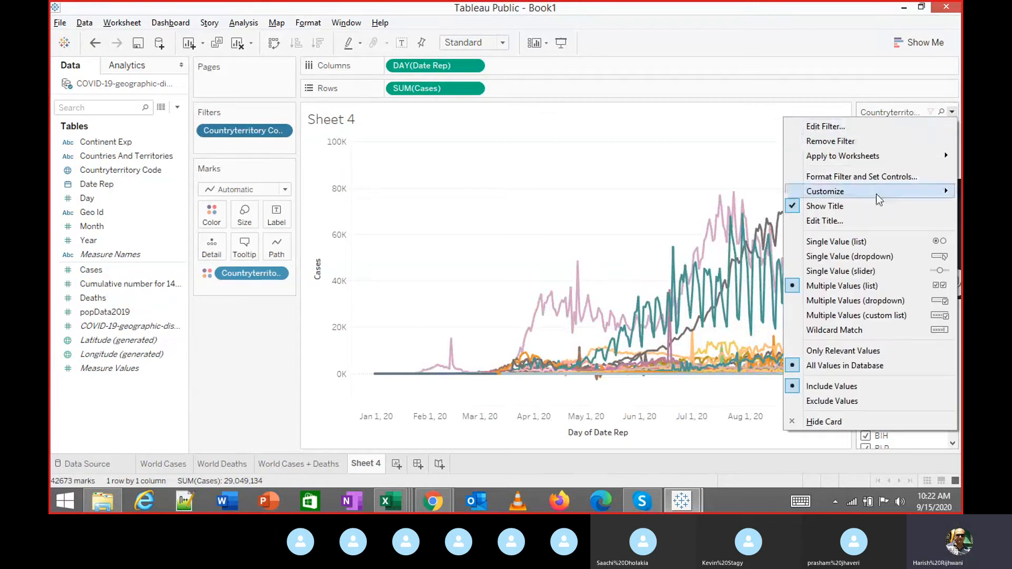
pyautogui.click(849, 300)
# Check only IND, USA and BRA in the filter and dock the card under Marks.
pyautogui.click(895, 130)
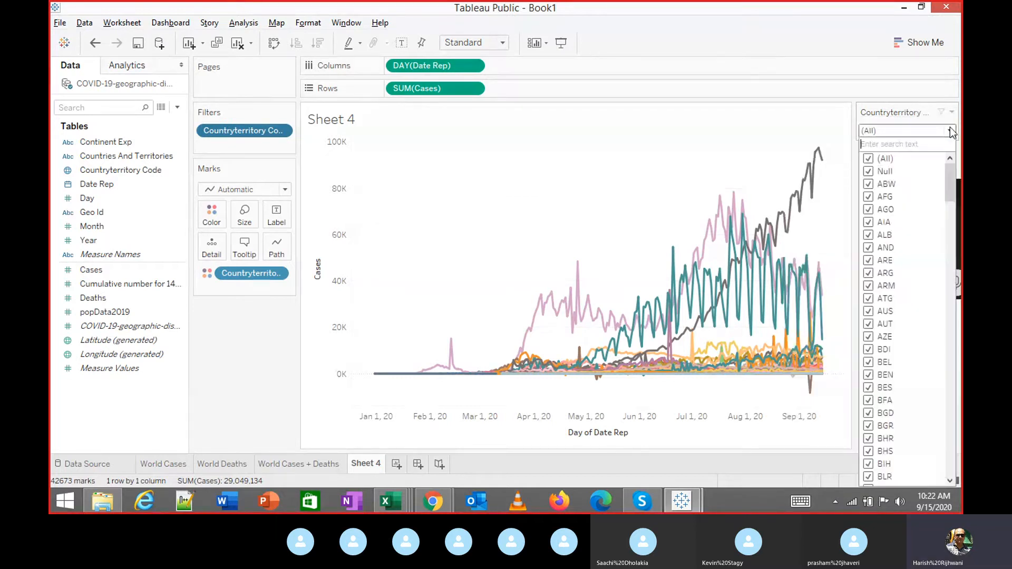
pyautogui.click(868, 158)
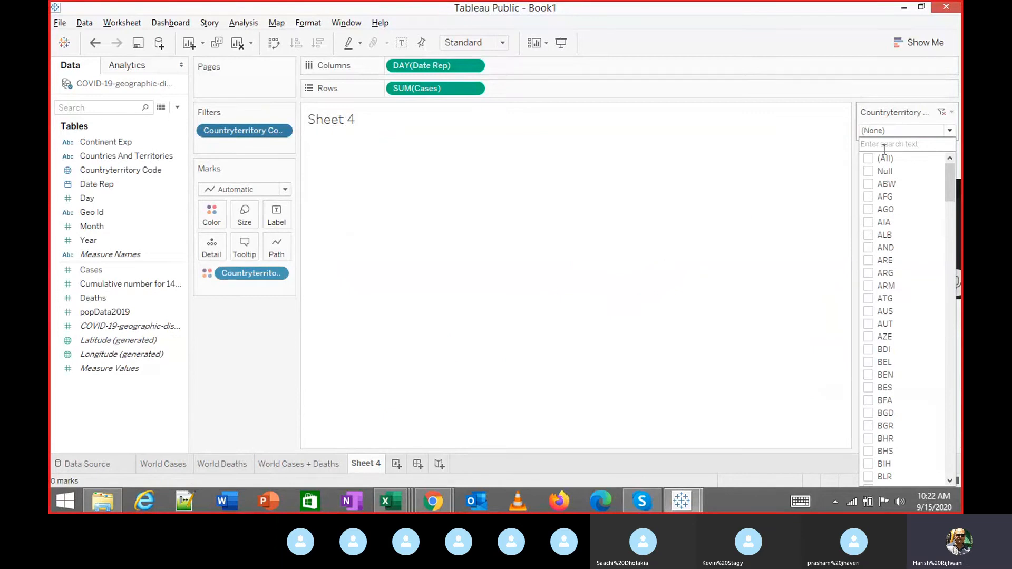
pyautogui.click(884, 144)
pyautogui.write('ind')
pyautogui.click(868, 158)
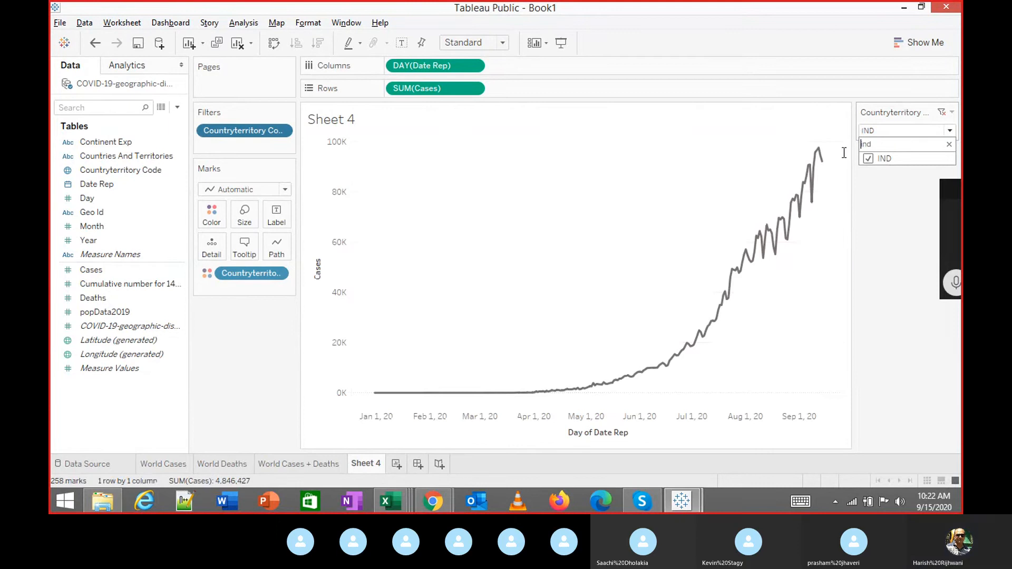
pyautogui.write('usa')
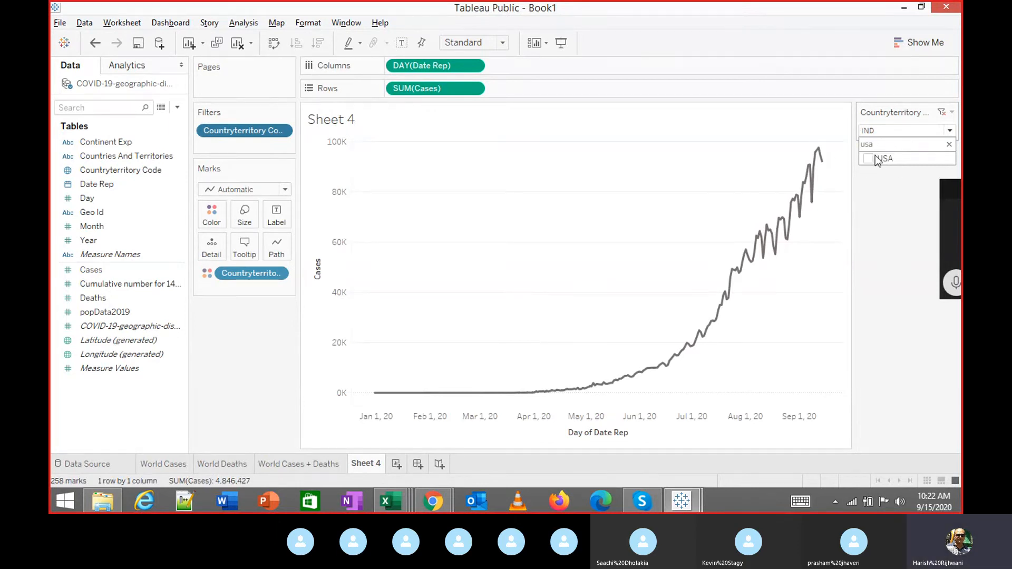
pyautogui.click(870, 162)
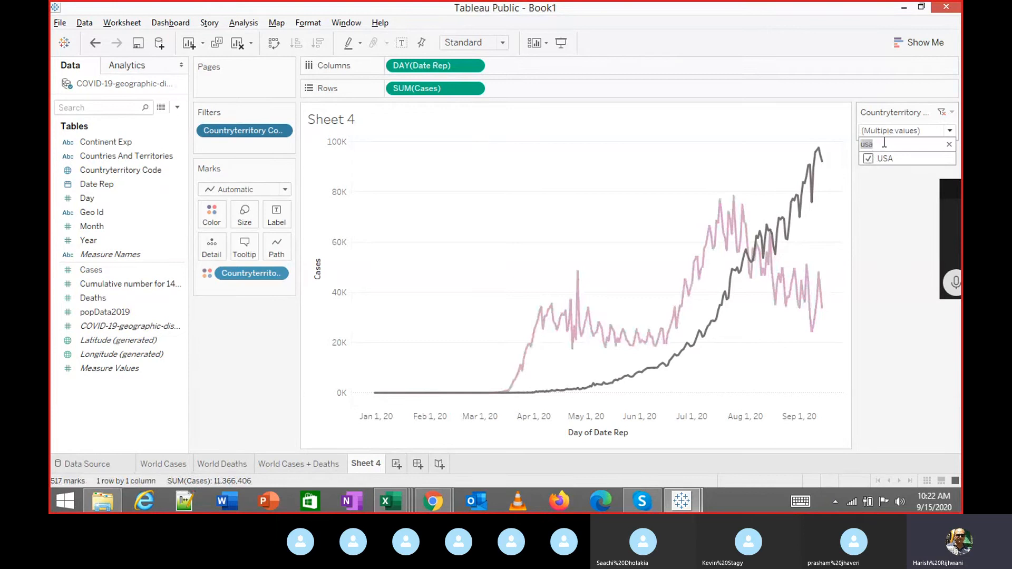
pyautogui.write('bra')
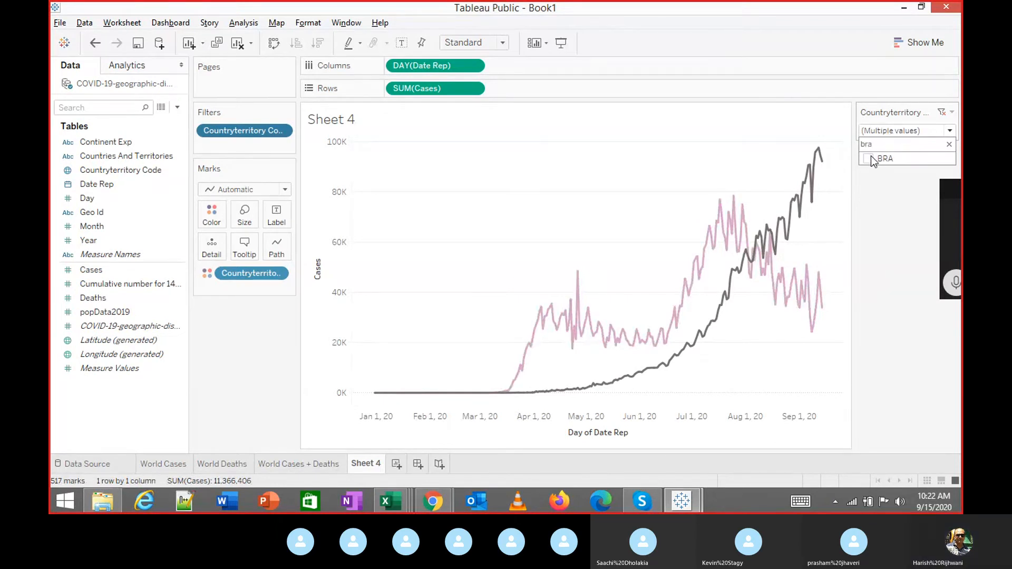
pyautogui.click(869, 157)
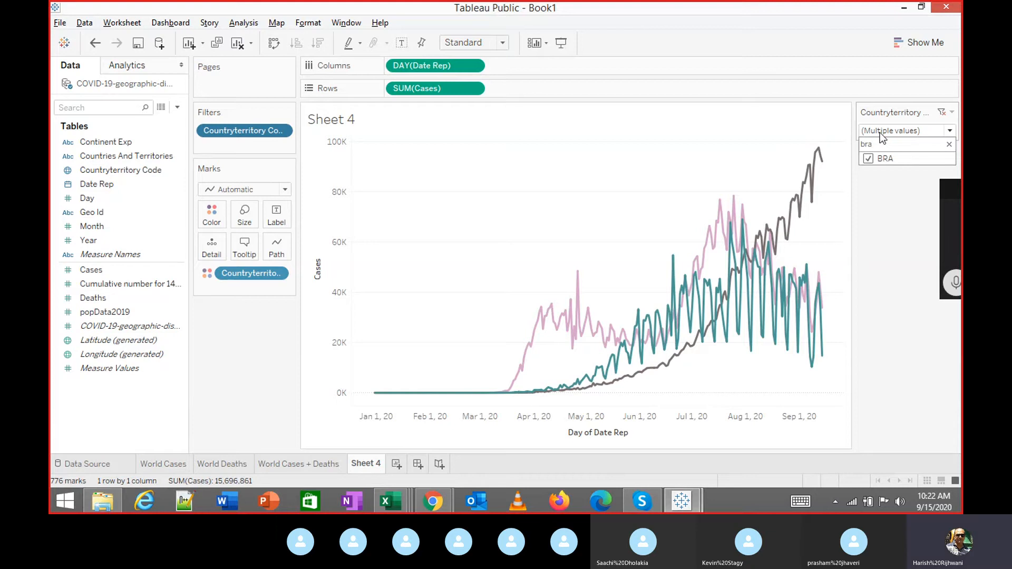
pyautogui.click(929, 179)
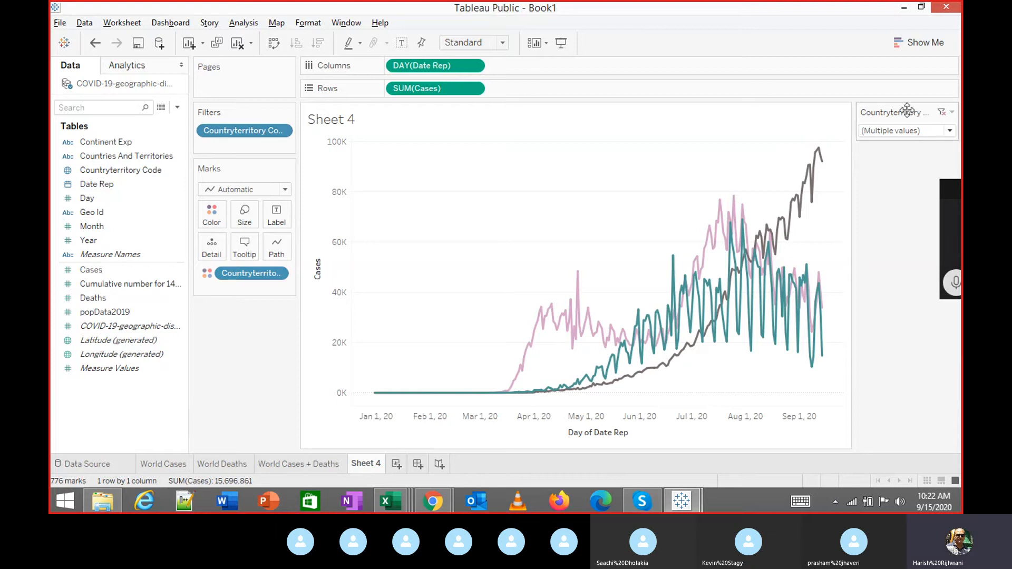
pyautogui.moveTo(907, 110); pyautogui.dragTo(277, 350)
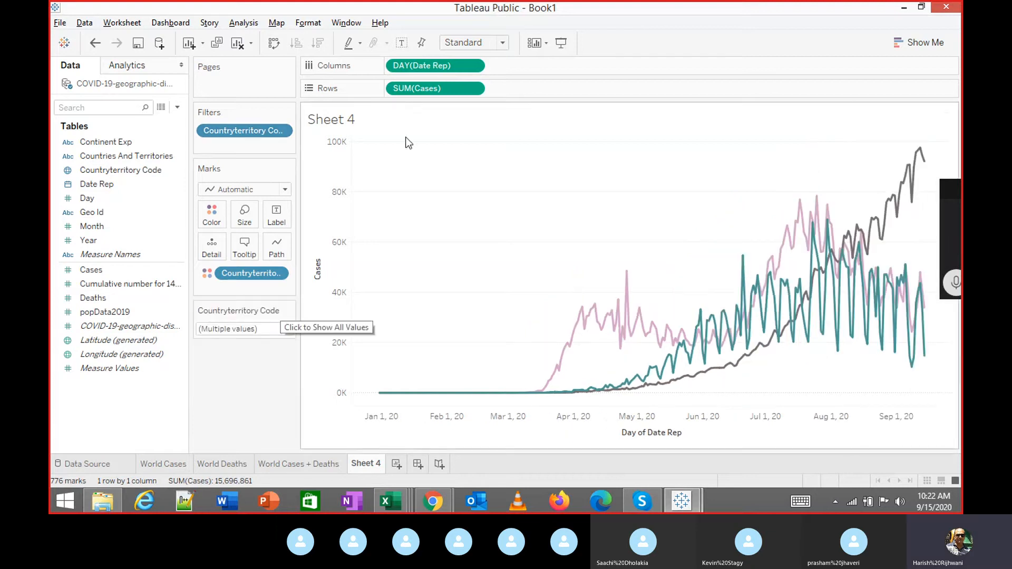
pyautogui.click(560, 43)
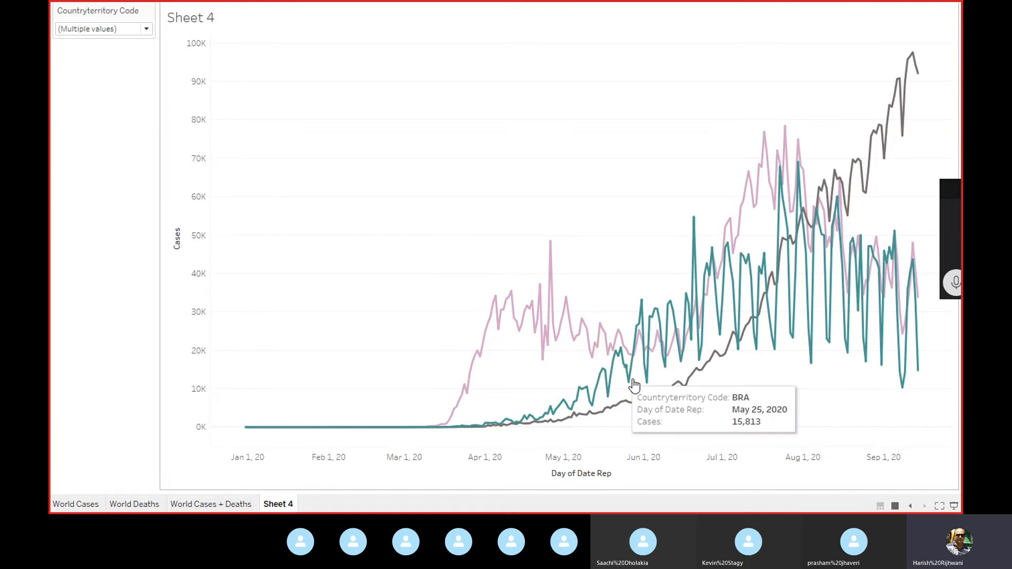
pyautogui.moveTo(662, 400)
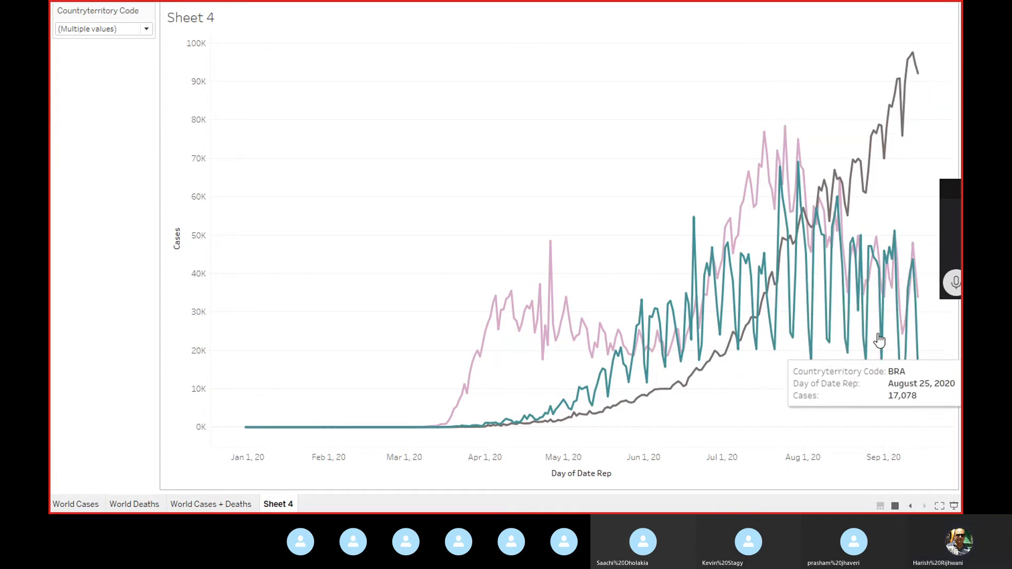
pyautogui.moveTo(896, 270)
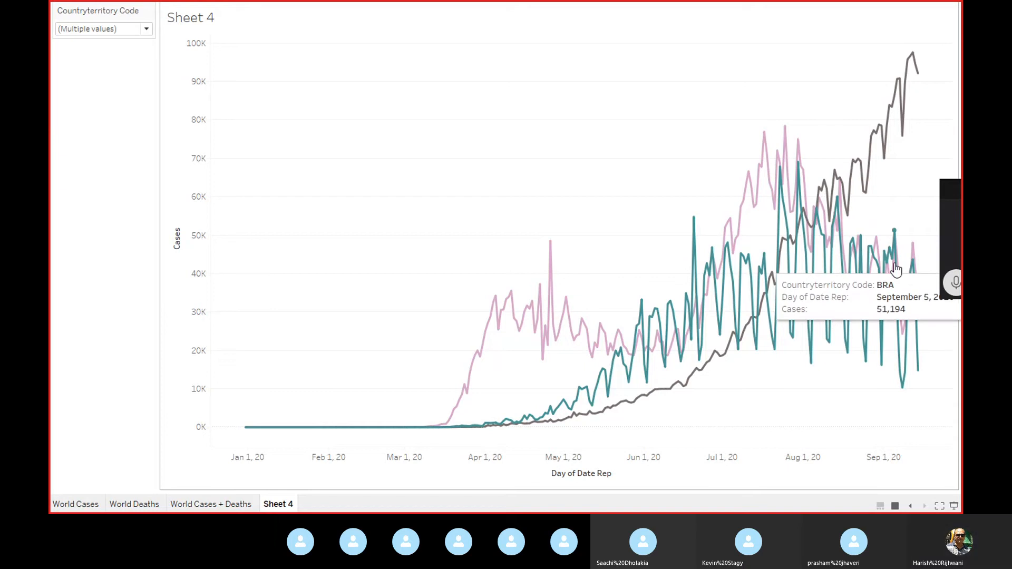
pyautogui.press('Escape')
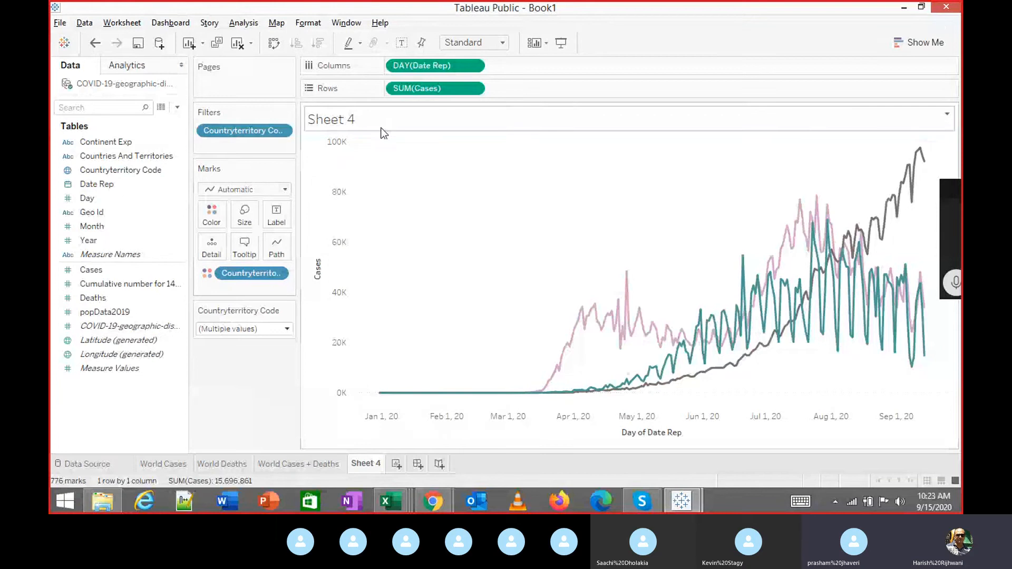
# Rename Sheet 4 to 'Daily Cases' and open its chart title for editing.
pyautogui.doubleClick(368, 464)
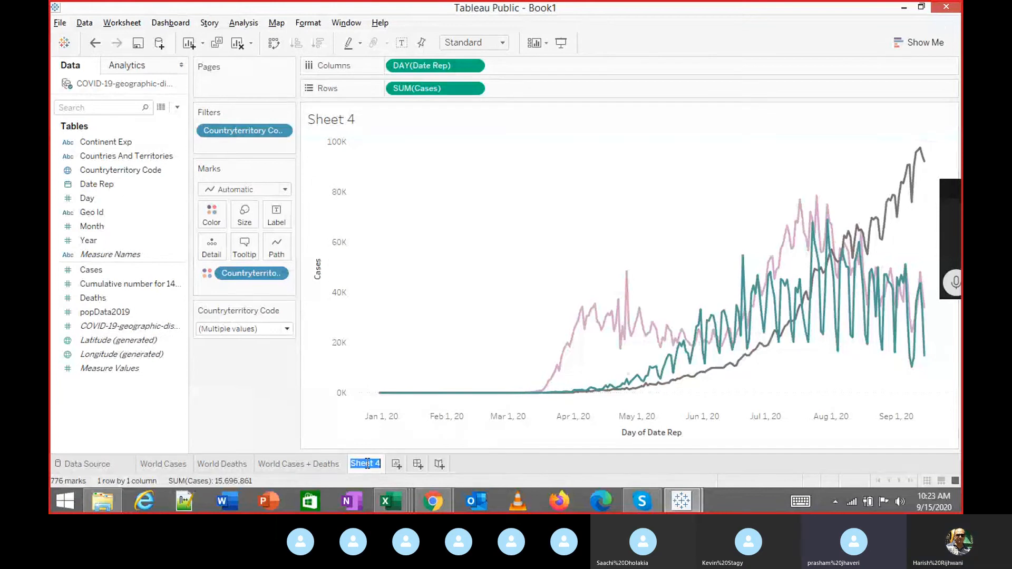
pyautogui.write('Daily Cases')
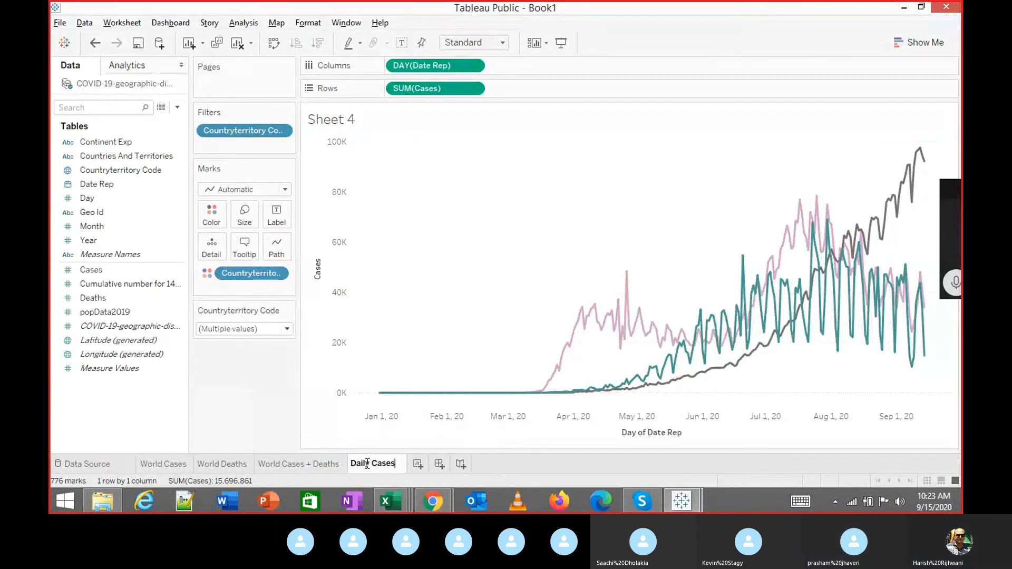
pyautogui.press('Return')
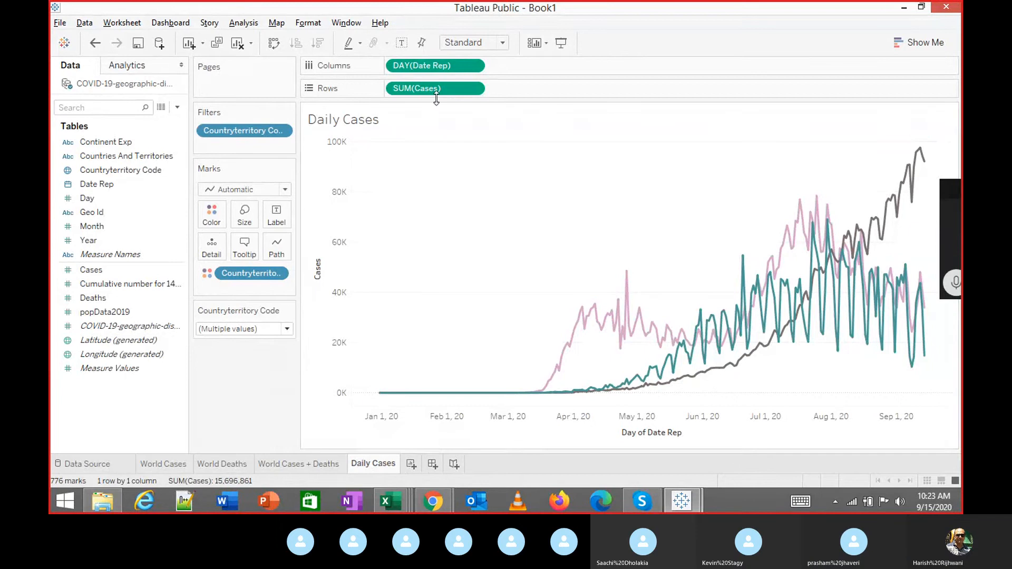
pyautogui.doubleClick(432, 122)
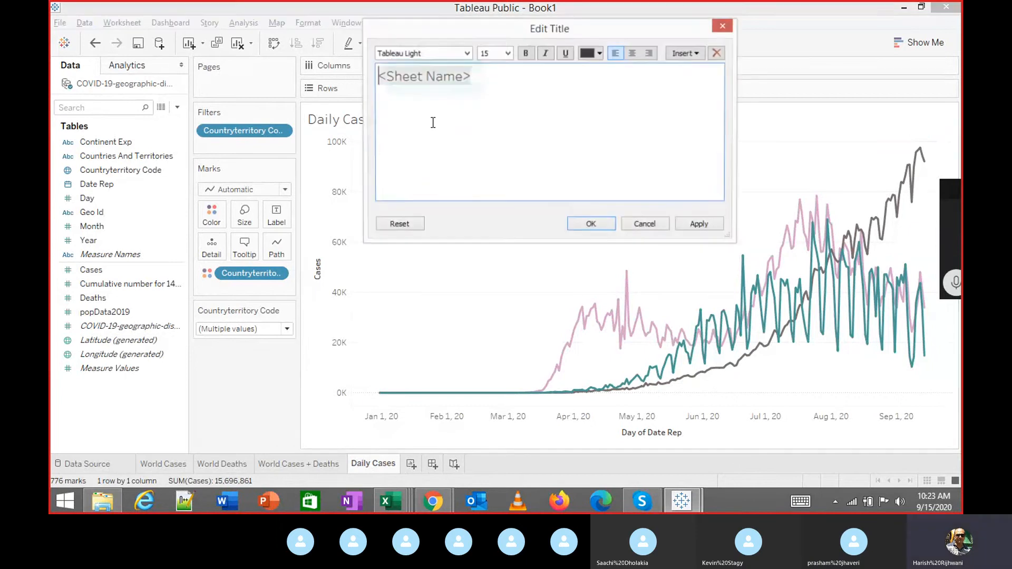
# Make the Daily Cases title centred, bold and 14-point, and apply it.
pyautogui.click(633, 53)
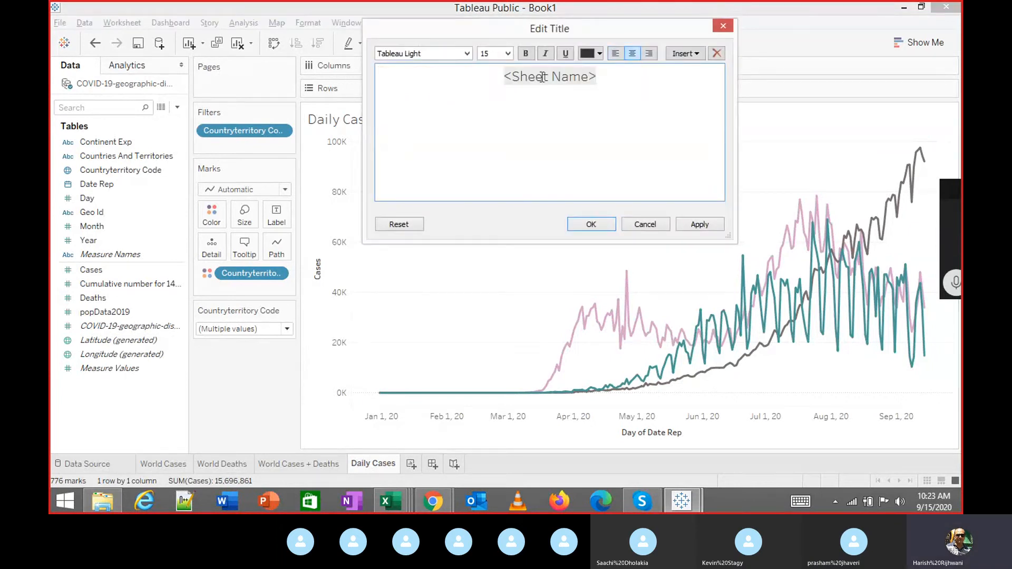
pyautogui.click(507, 53)
pyautogui.click(497, 95)
pyautogui.click(526, 53)
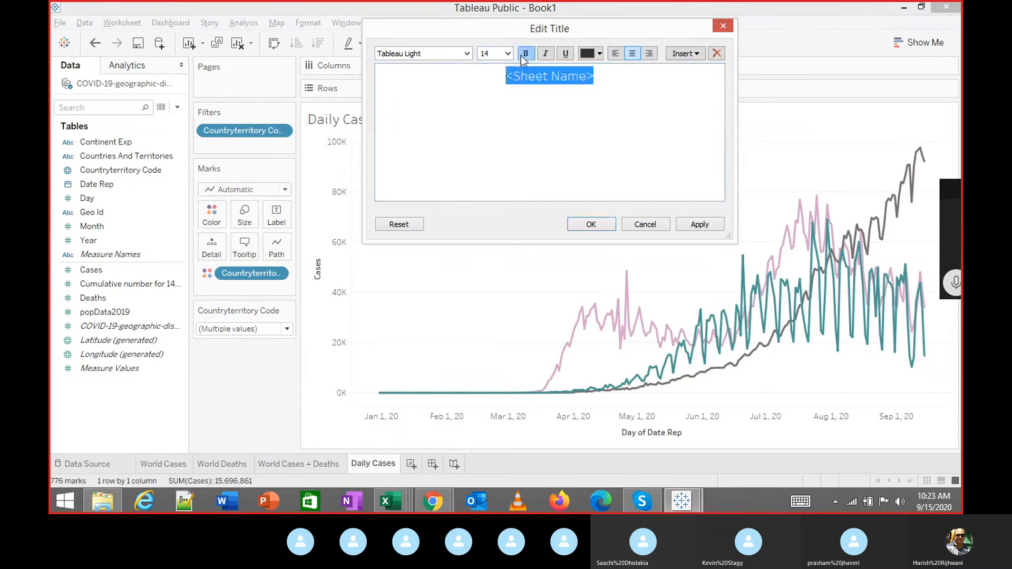
pyautogui.click(700, 227)
pyautogui.click(591, 224)
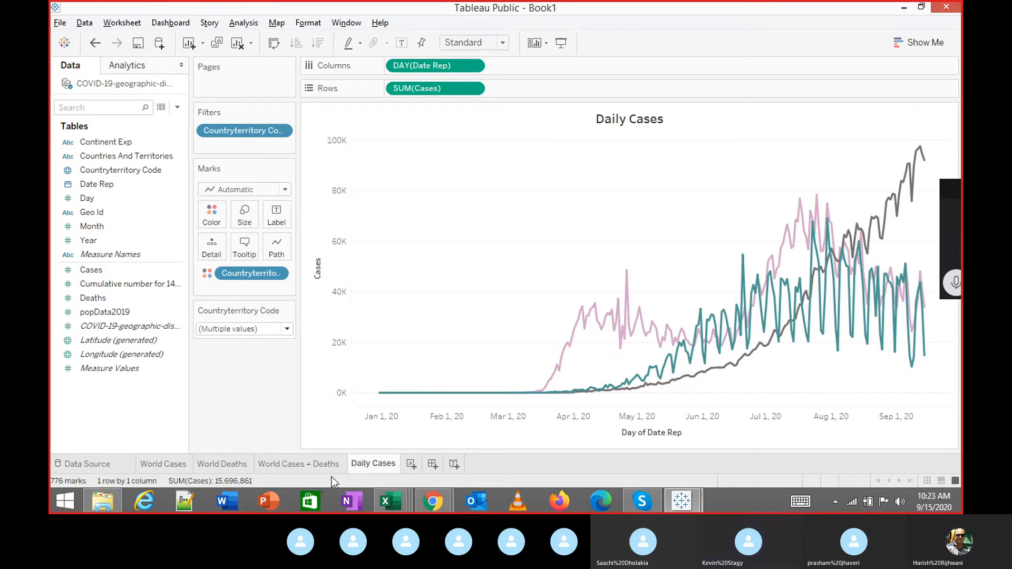
# On a new Sheet 5, plot SUM(Cases) as a line by day of month (1–31) of Date Rep.
pyautogui.click(411, 464)
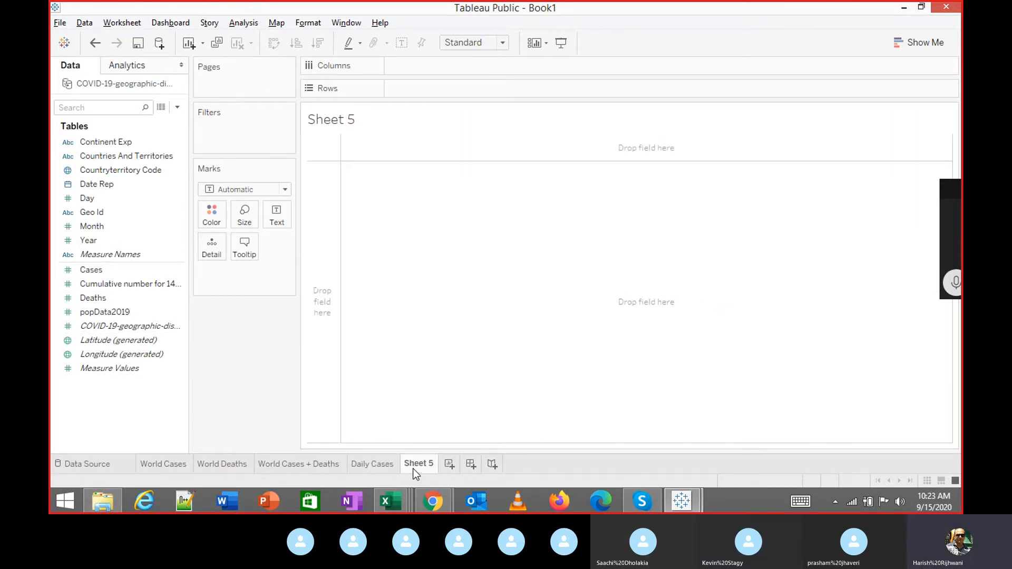
pyautogui.doubleClick(120, 183)
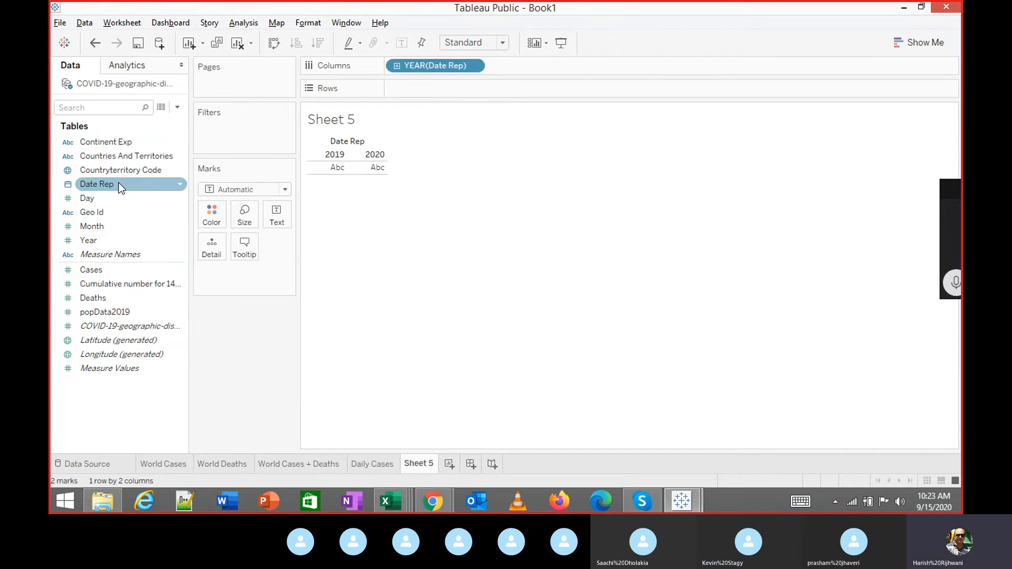
pyautogui.doubleClick(108, 270)
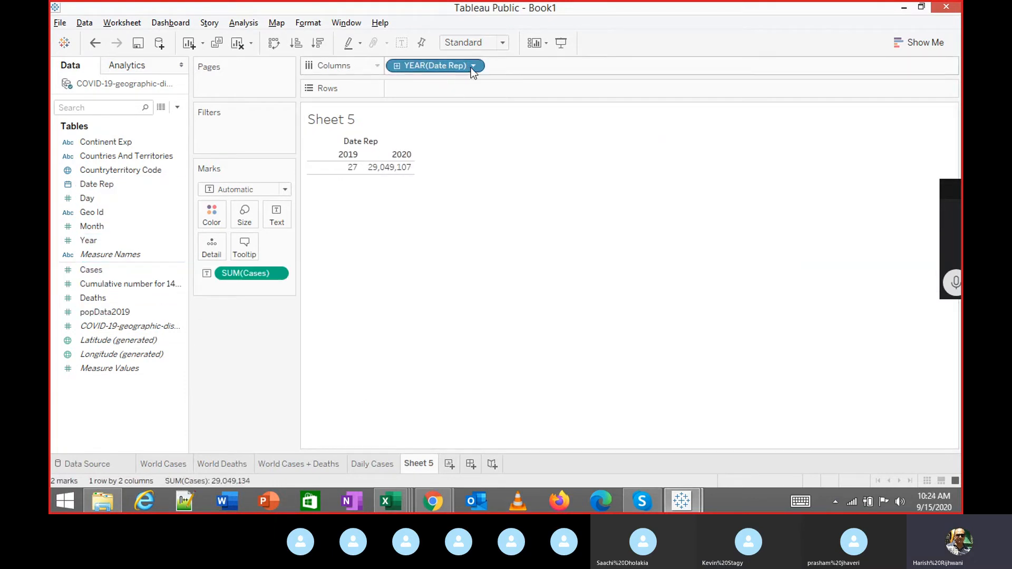
pyautogui.click(918, 43)
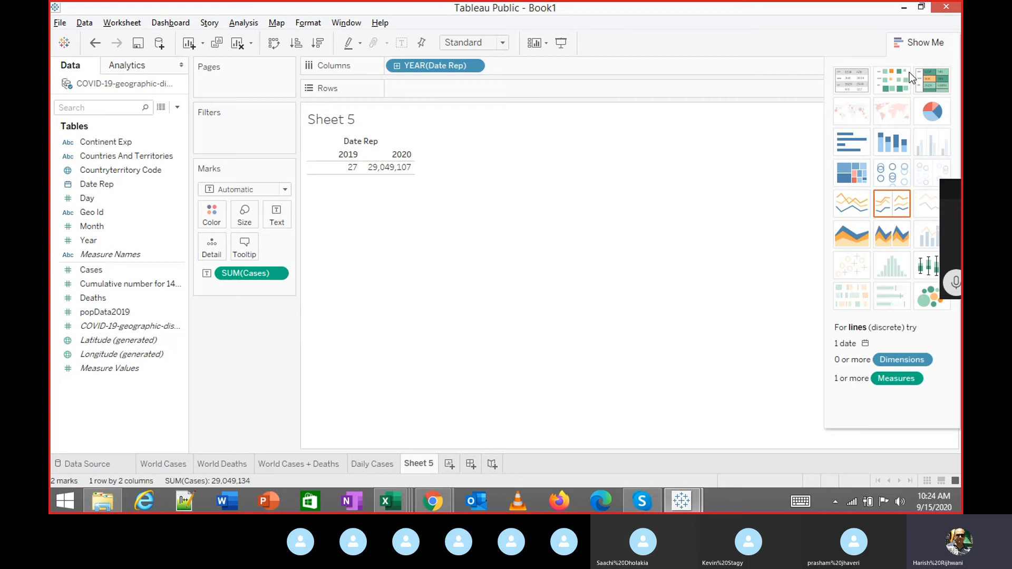
pyautogui.click(855, 198)
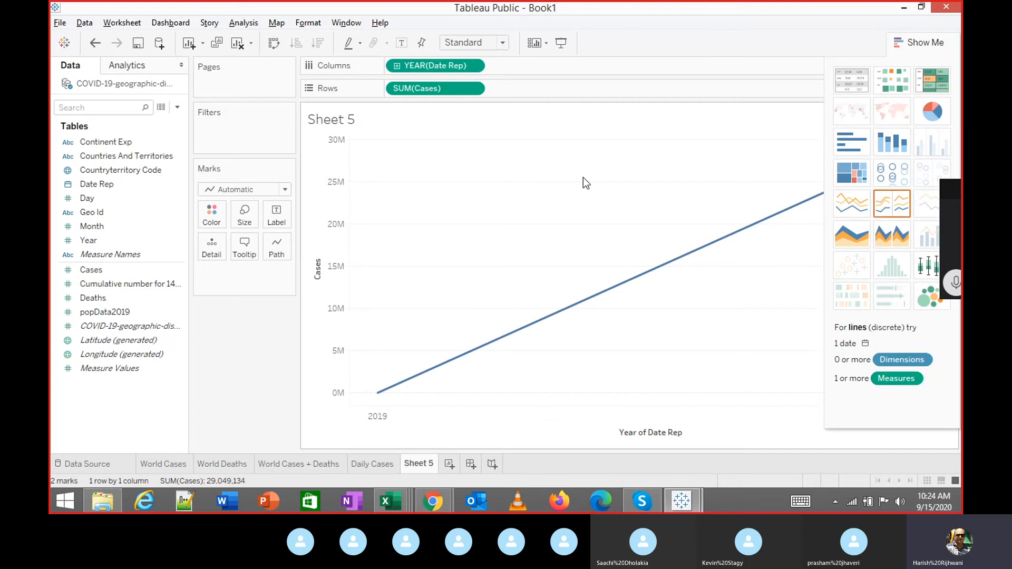
pyautogui.click(477, 66)
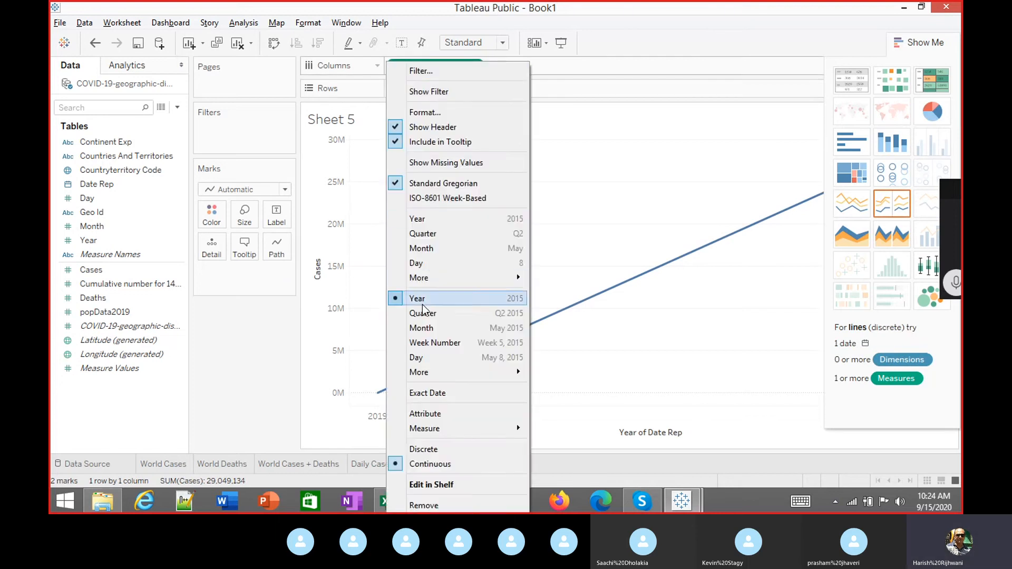
pyautogui.click(435, 266)
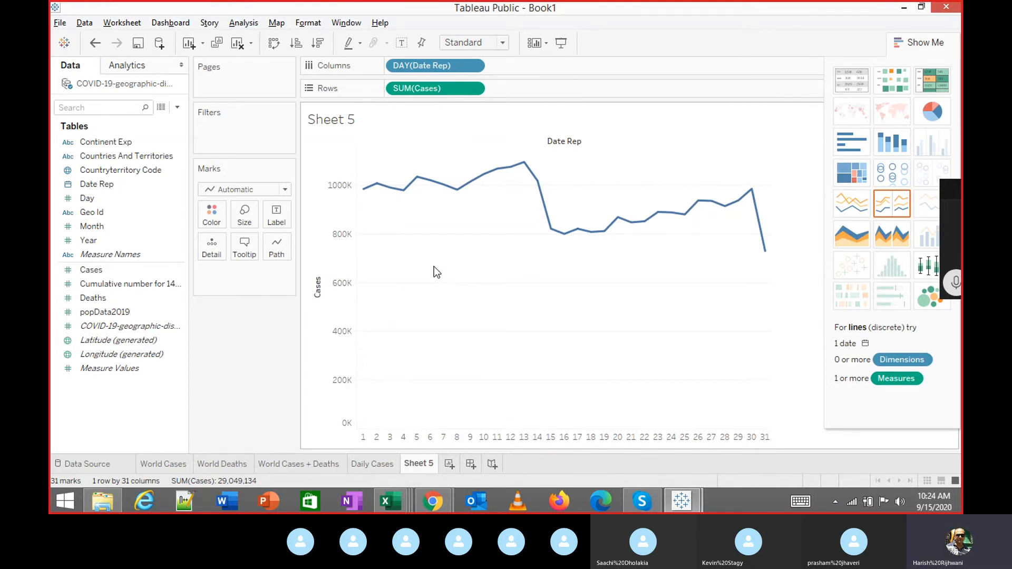
# In the Excel data, filter the day column to show only day 6.
pyautogui.hotkey('alt', 'Tab')
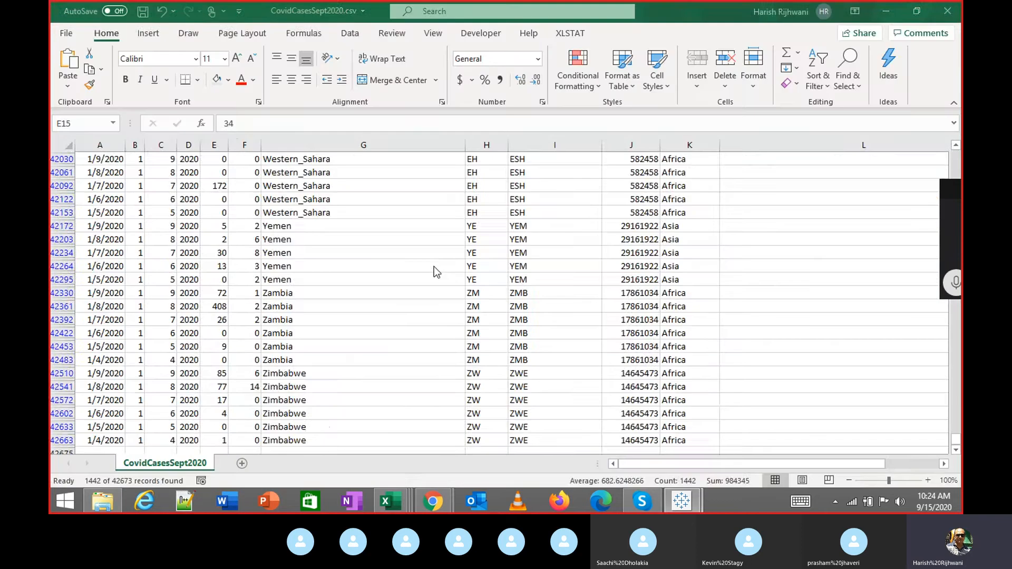
pyautogui.hotkey('ctrl', 'Home')
pyautogui.press('Right')
pyautogui.hotkey('alt', 'Down')
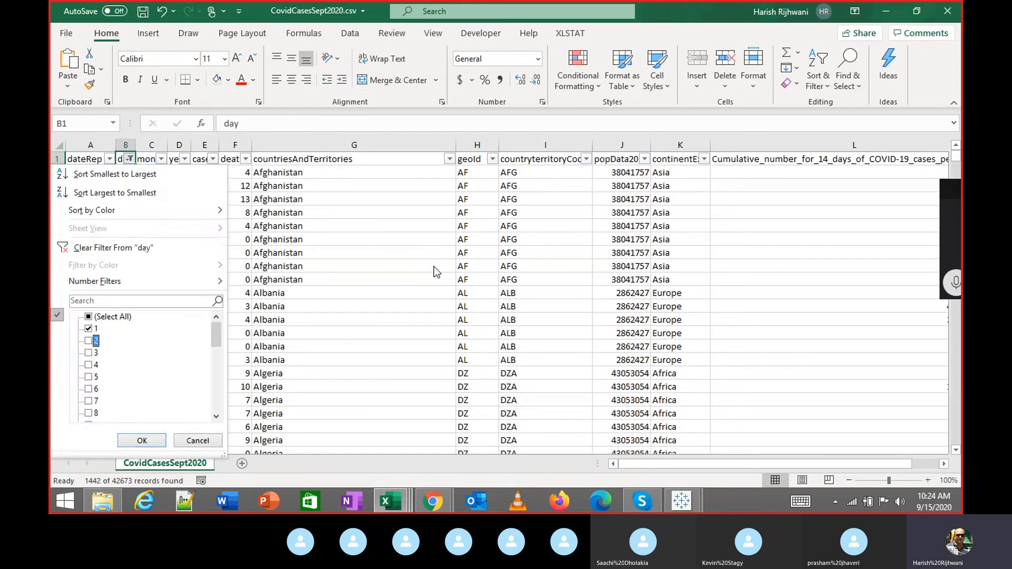
pyautogui.press('Up')
pyautogui.press('space')
pyautogui.press('Down')
pyautogui.press('Down')
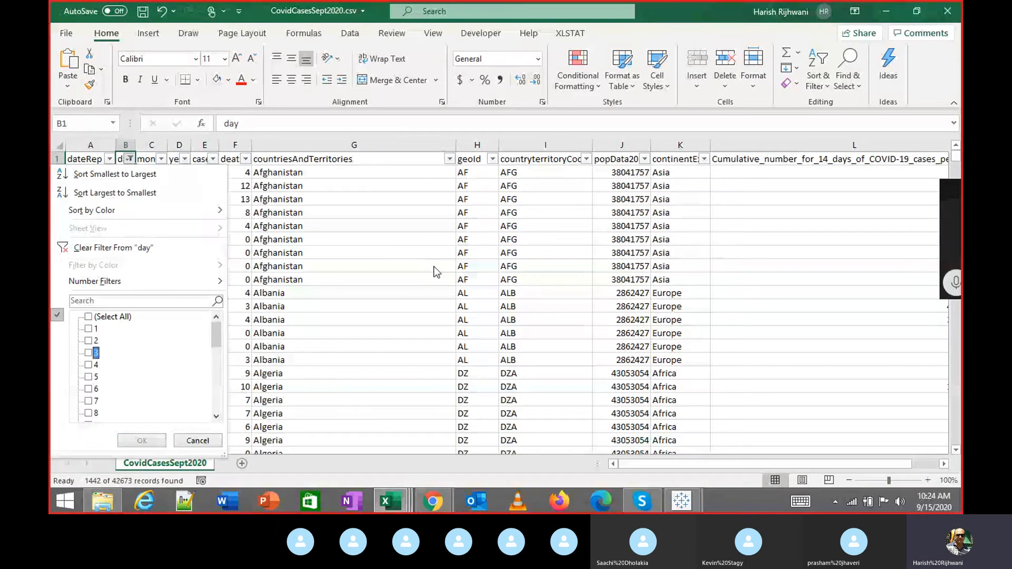
pyautogui.press('Escape')
# Select the day-6 Cases values to read their 1,020,388 sum, then return to Tableau.
pyautogui.press('Right')
pyautogui.press('Right')
pyautogui.press('Right')
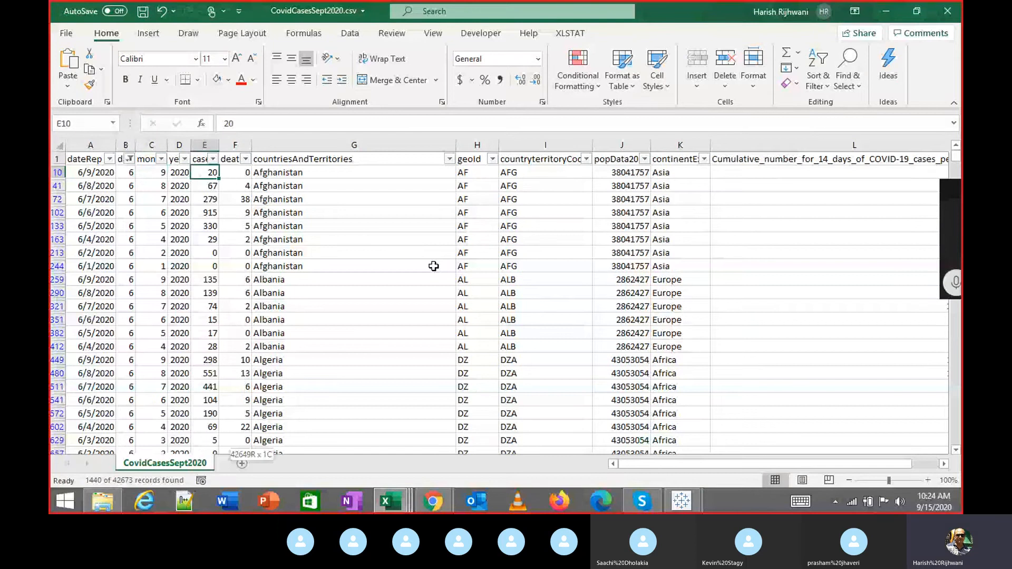
pyautogui.press('Down')
pyautogui.hotkey('ctrl', 'shift', 'Down')
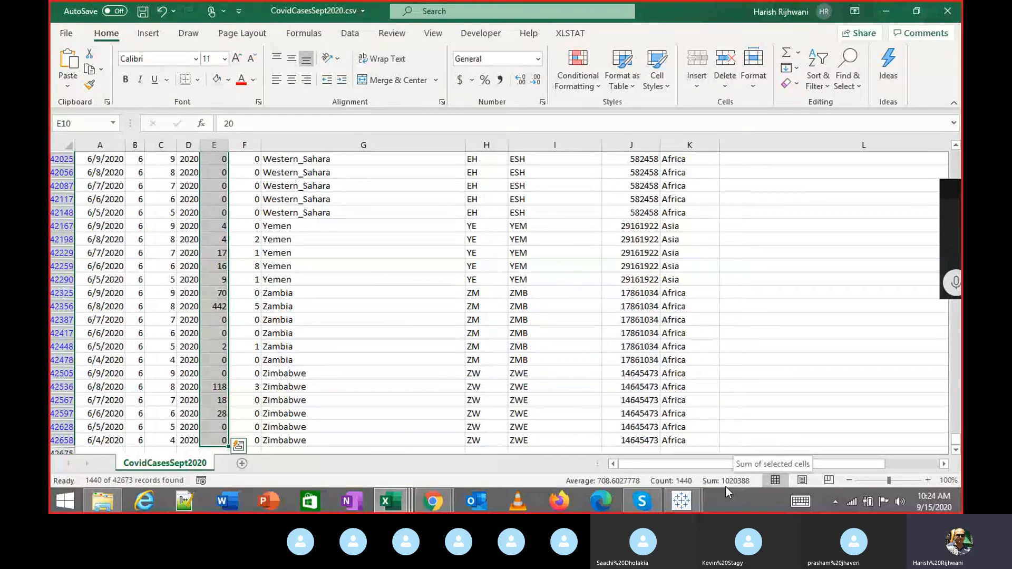
pyautogui.moveTo(689, 508)
pyautogui.click(639, 443)
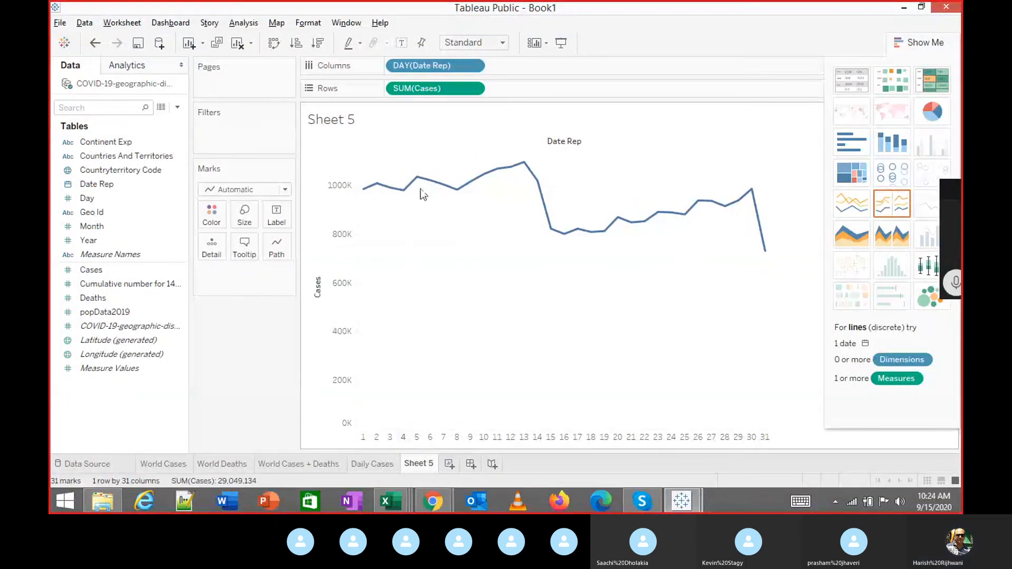
# Check that the chart's day-6 point shows 1,020,388 cases, then switch back to Excel.
pyautogui.moveTo(423, 188)
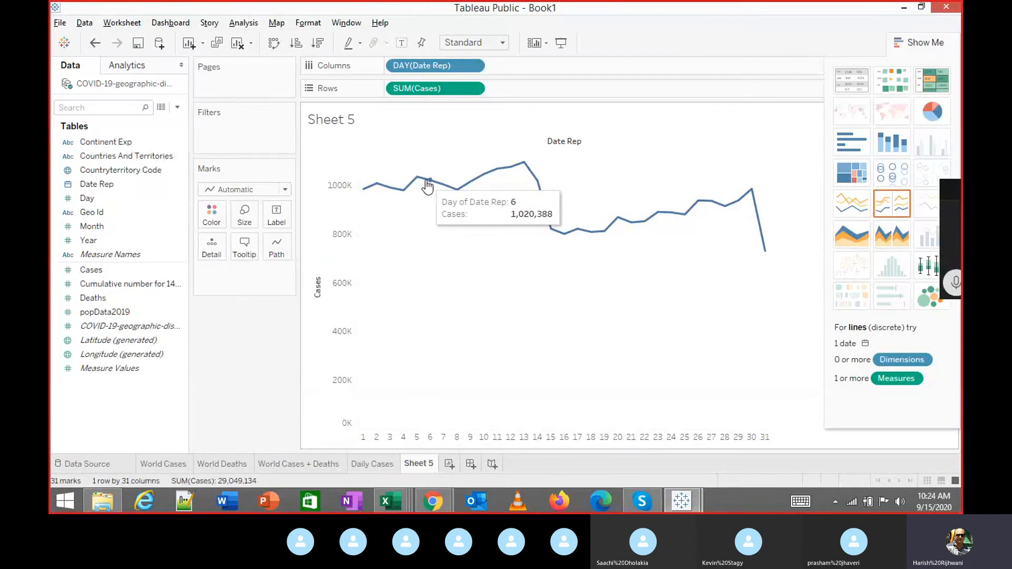
pyautogui.hotkey('alt', 'Tab')
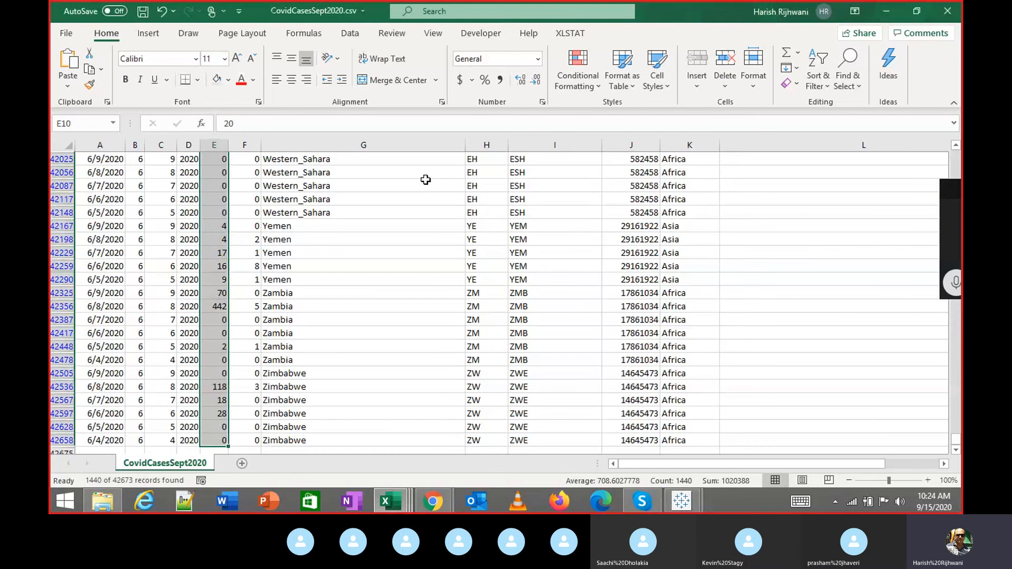
# Browse the Excel month filter values 1–9 without changing them, then go back to Tableau.
pyautogui.hotkey('ctrl', 'Up')
pyautogui.press('Left')
pyautogui.press('Left')
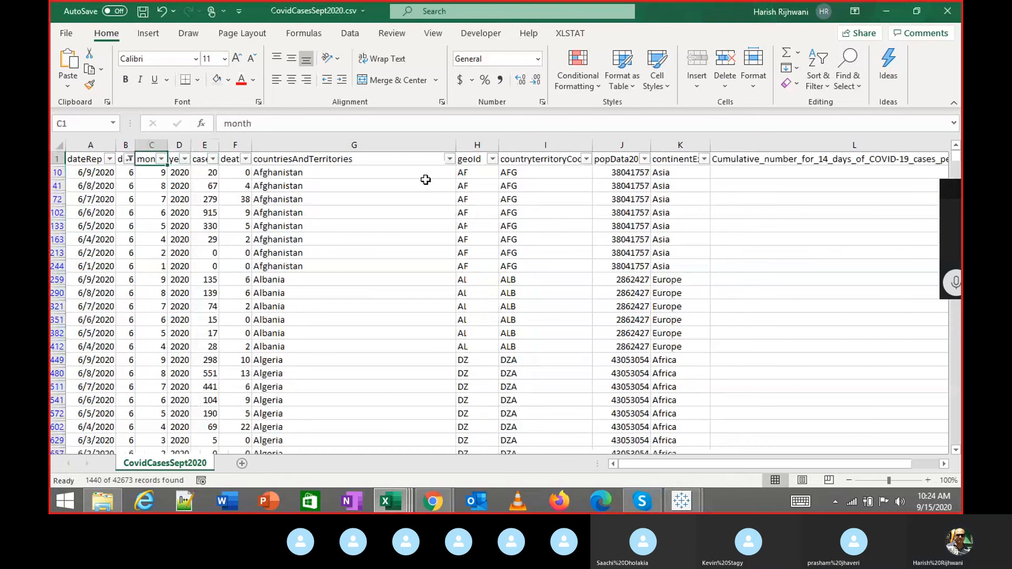
pyautogui.hotkey('alt', 'Down')
pyautogui.press('Down')
pyautogui.press('Down')
pyautogui.press('Down')
pyautogui.press('Down')
pyautogui.press('Down')
pyautogui.press('Down')
pyautogui.press('Down')
pyautogui.press('Down')
pyautogui.press('Down')
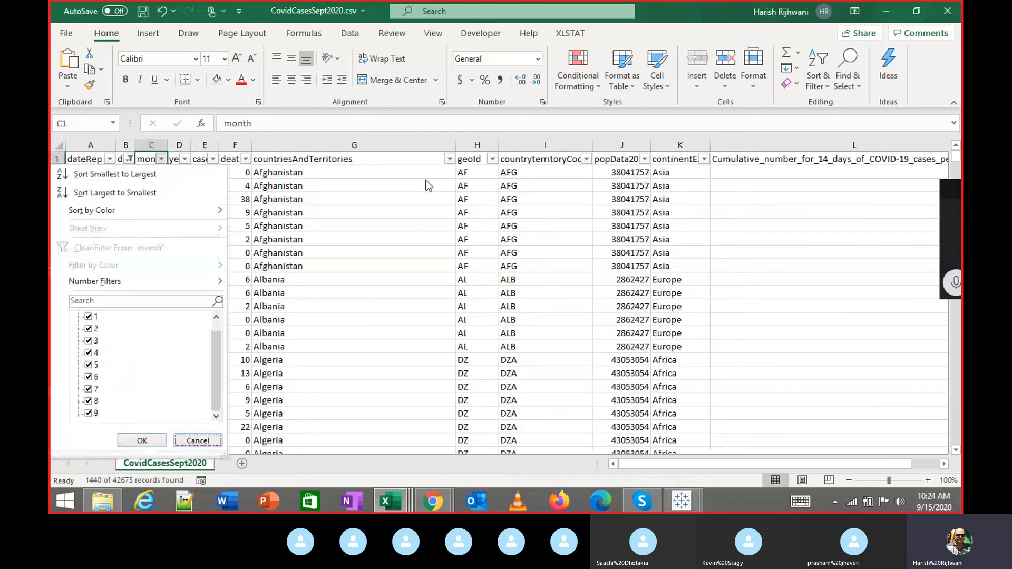
pyautogui.press('Up')
pyautogui.press('Up')
pyautogui.press('Down')
pyautogui.press('Up')
pyautogui.press('Up')
pyautogui.press('Up')
pyautogui.press('Up')
pyautogui.press('Up')
pyautogui.press('Up')
pyautogui.press('Up')
pyautogui.press('Up')
pyautogui.press('Up')
pyautogui.press('Up')
pyautogui.press('Escape')
pyautogui.press('Right')
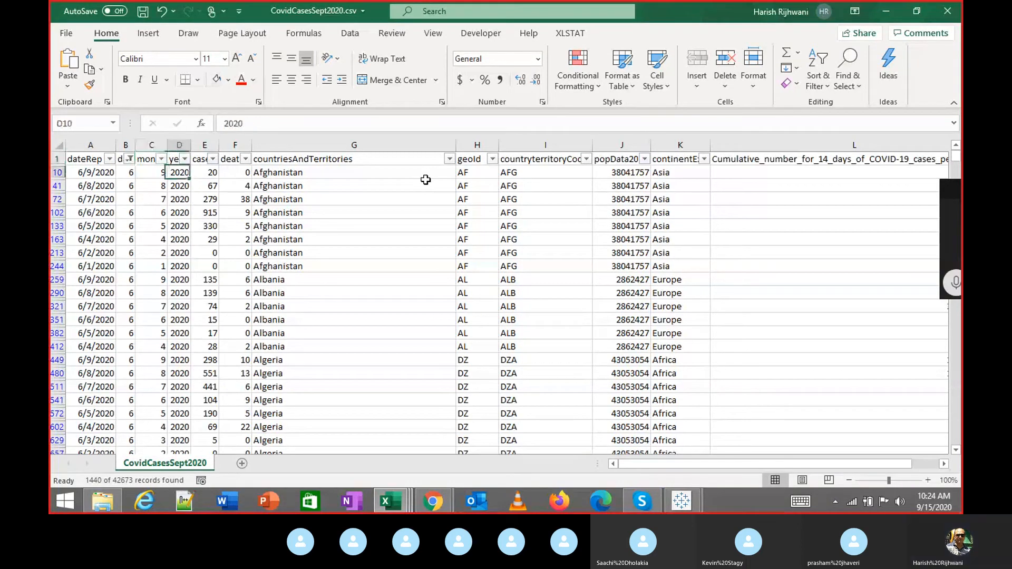
pyautogui.press('Right')
pyautogui.hotkey('alt', 'Tab')
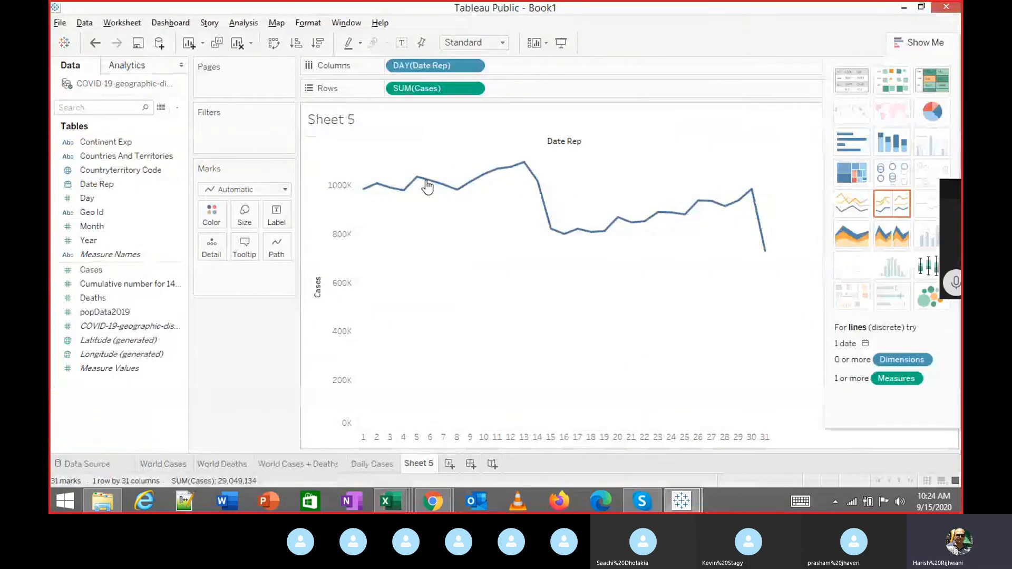
# Plot Sheet 5 by exact Date Rep day for a continuous January–September 2020 line, then revisit Daily Cases.
pyautogui.click(476, 66)
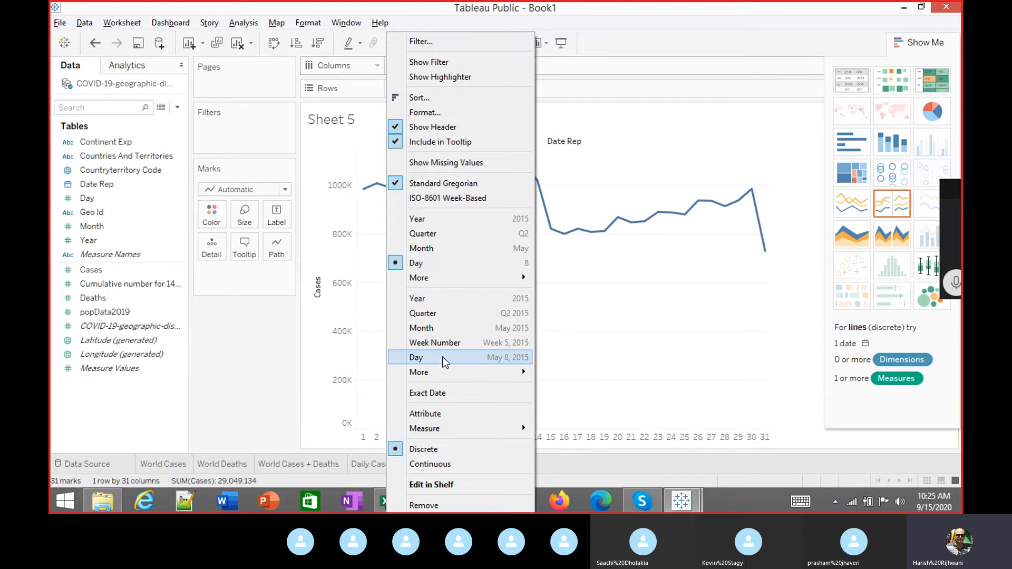
pyautogui.click(507, 364)
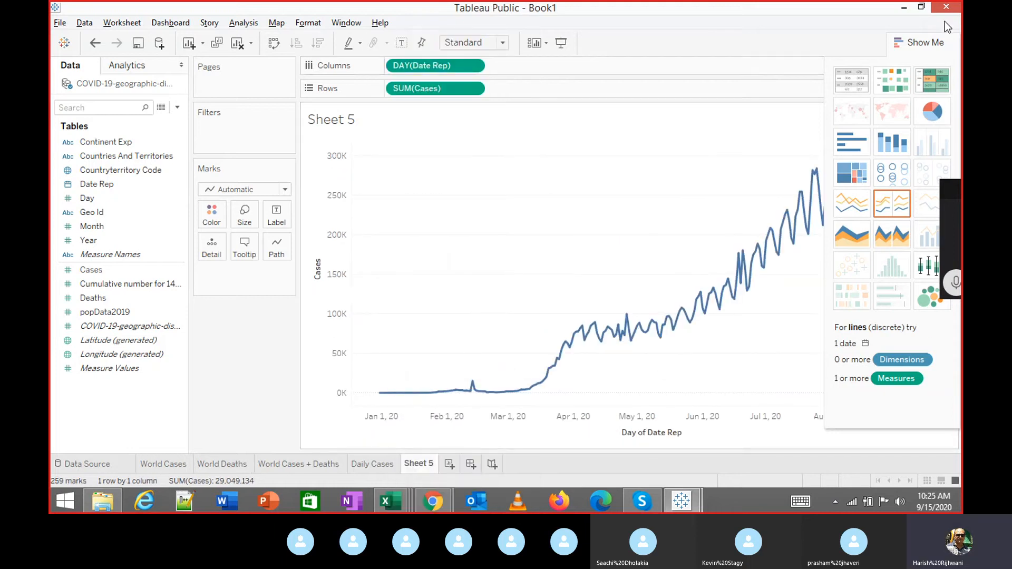
pyautogui.click(922, 43)
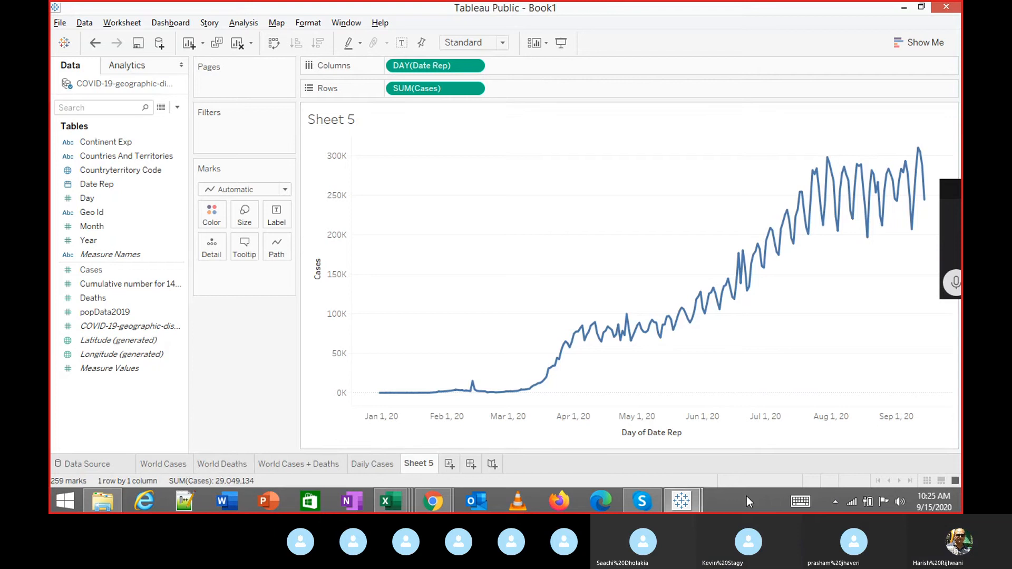
pyautogui.click(381, 463)
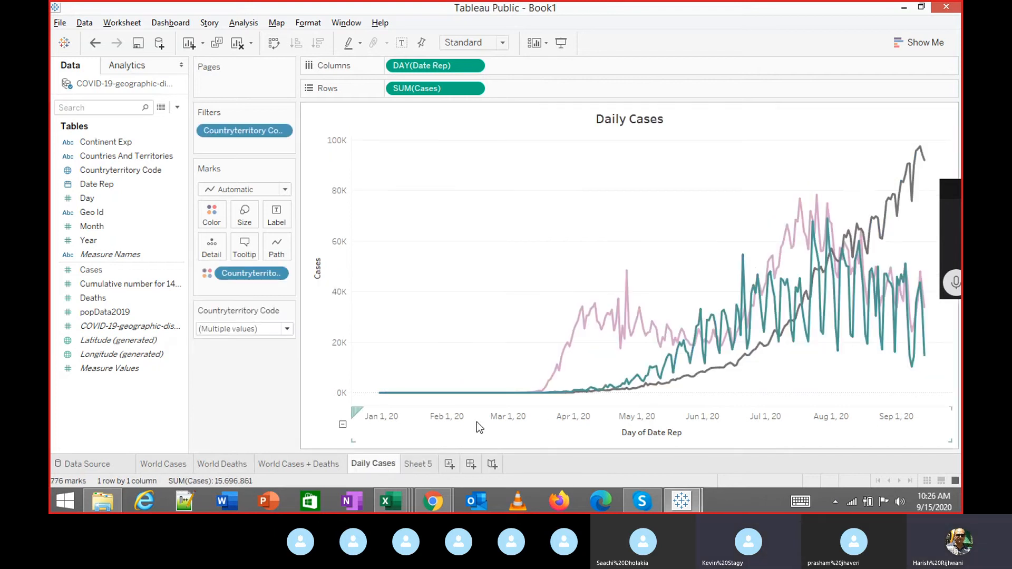
# Duplicate the World Cases map as World Cases (2) and put YEAR(Date Rep) on Pages.
pyautogui.click(160, 469)
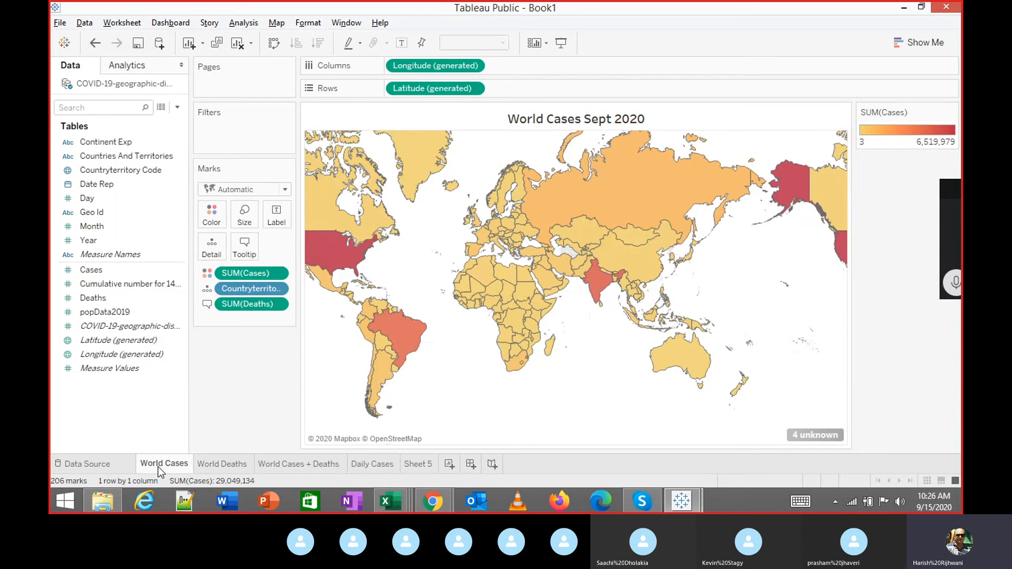
pyautogui.rightClick(161, 468)
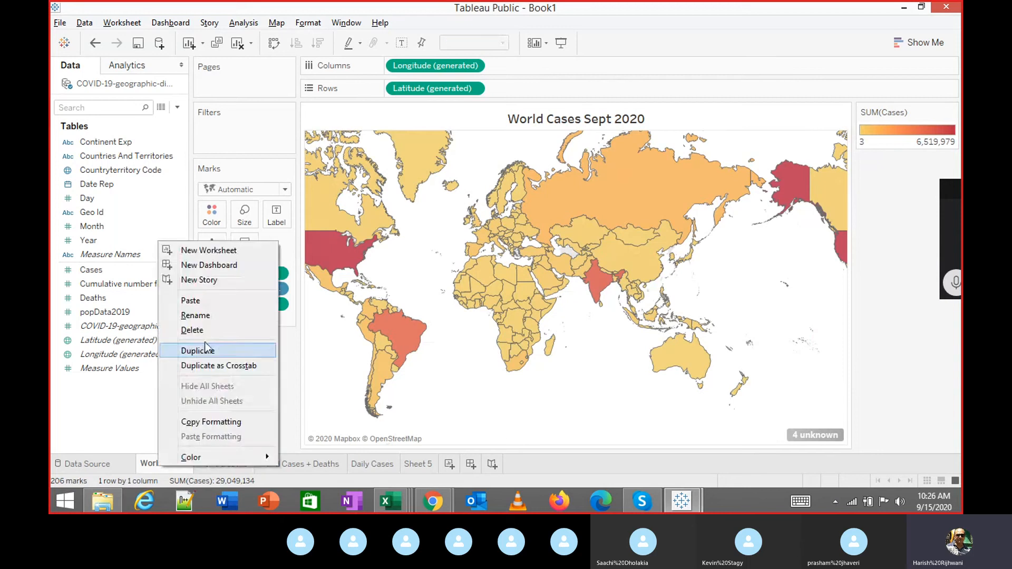
pyautogui.click(210, 351)
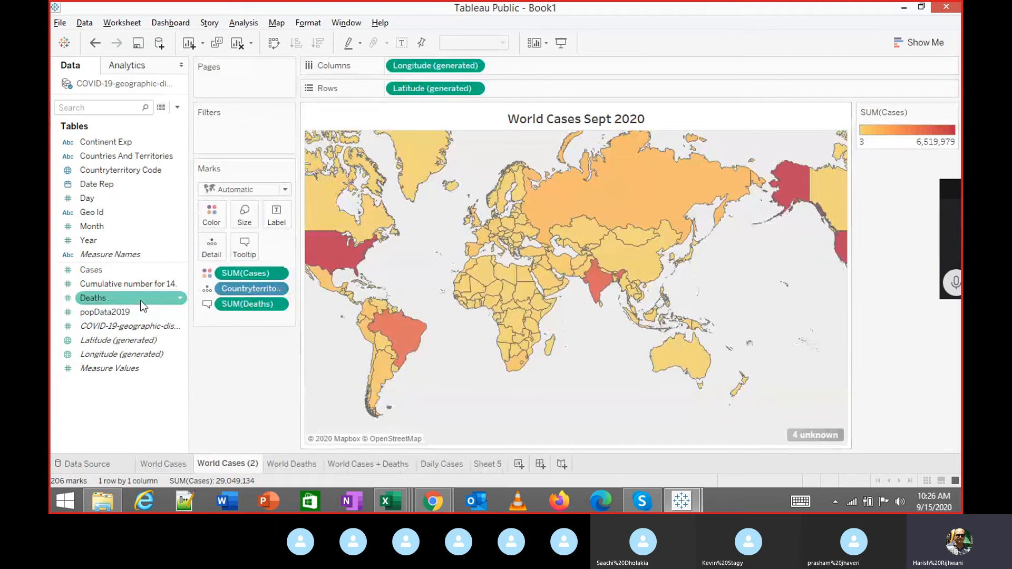
pyautogui.moveTo(110, 184); pyautogui.dragTo(230, 85)
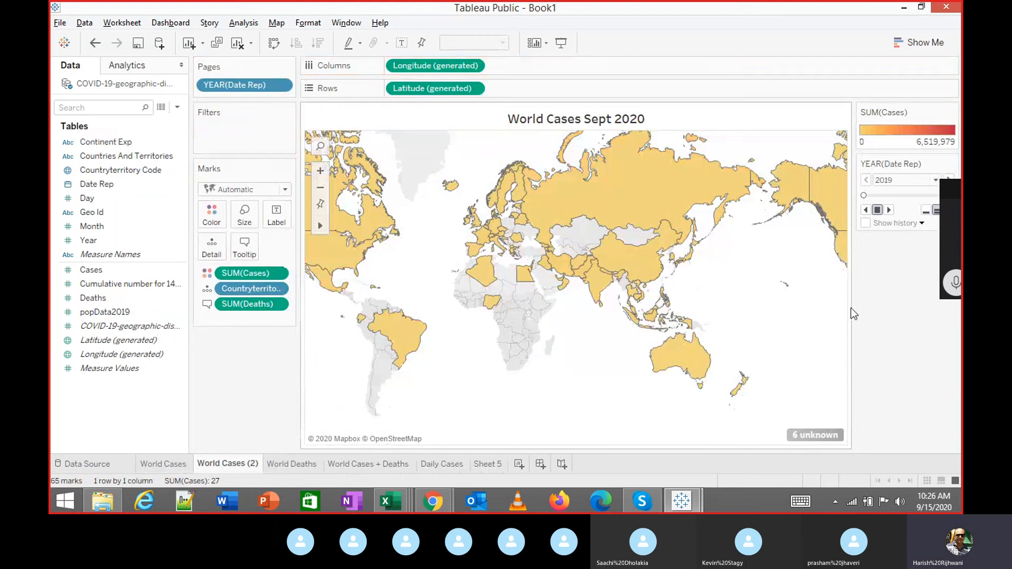
# Page the map by day of Date Rep and play it in Presentation Mode up to September 3.
pyautogui.click(282, 85)
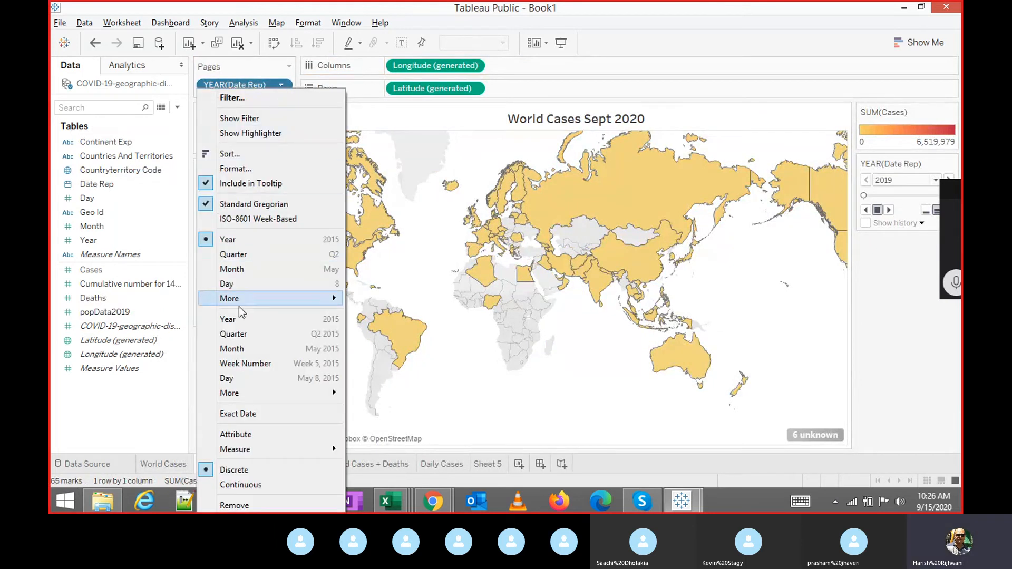
pyautogui.click(240, 384)
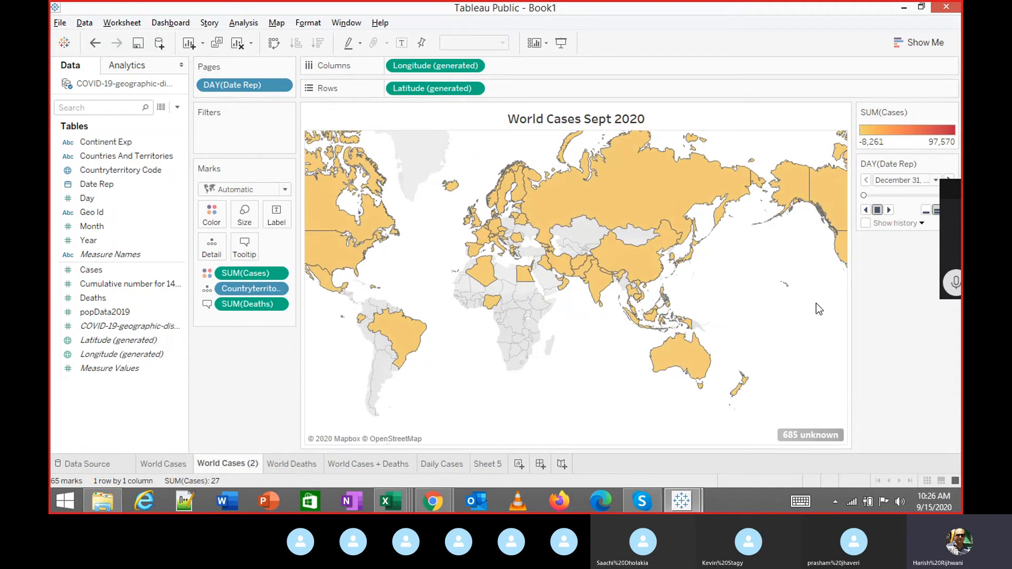
pyautogui.click(563, 43)
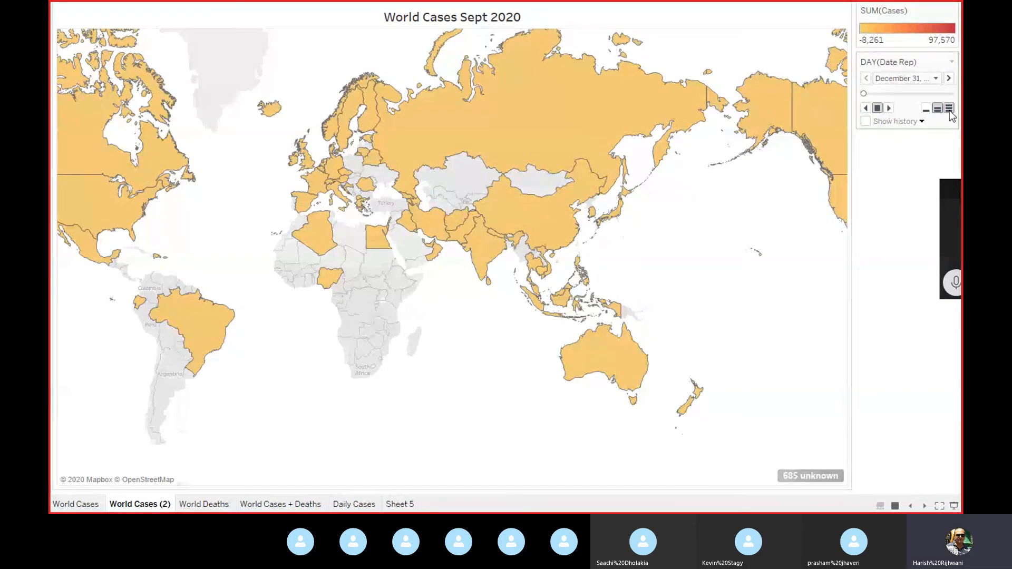
pyautogui.click(889, 108)
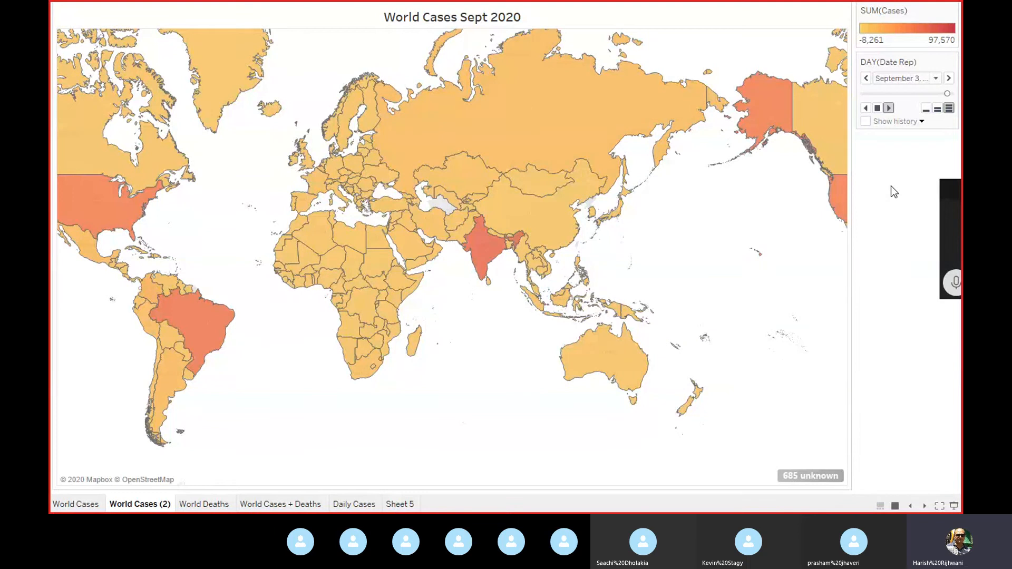
pyautogui.press('Escape')
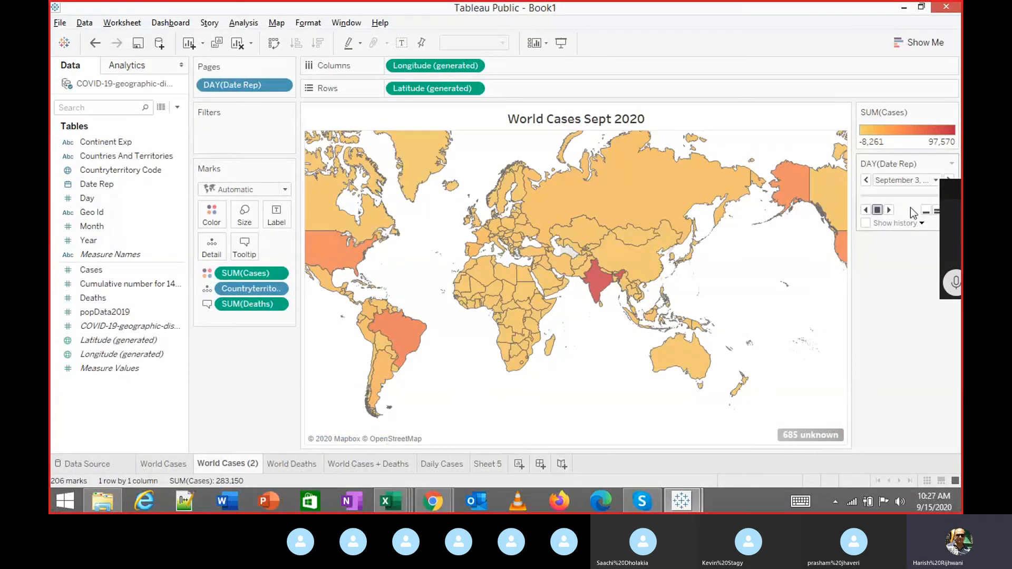
# Change the map's Pages field from day to MONTH(Date Rep).
pyautogui.click(905, 181)
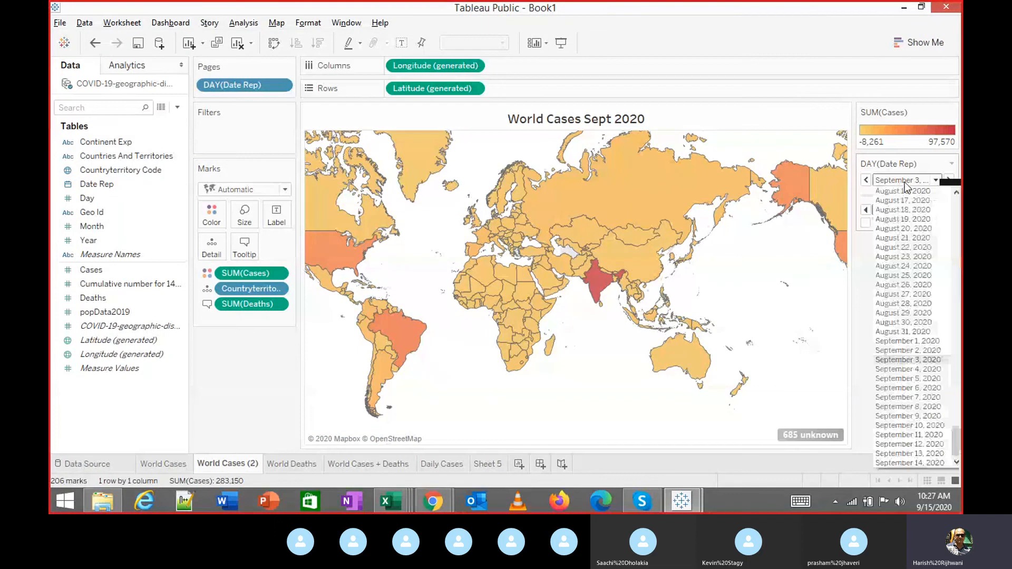
pyautogui.click(849, 308)
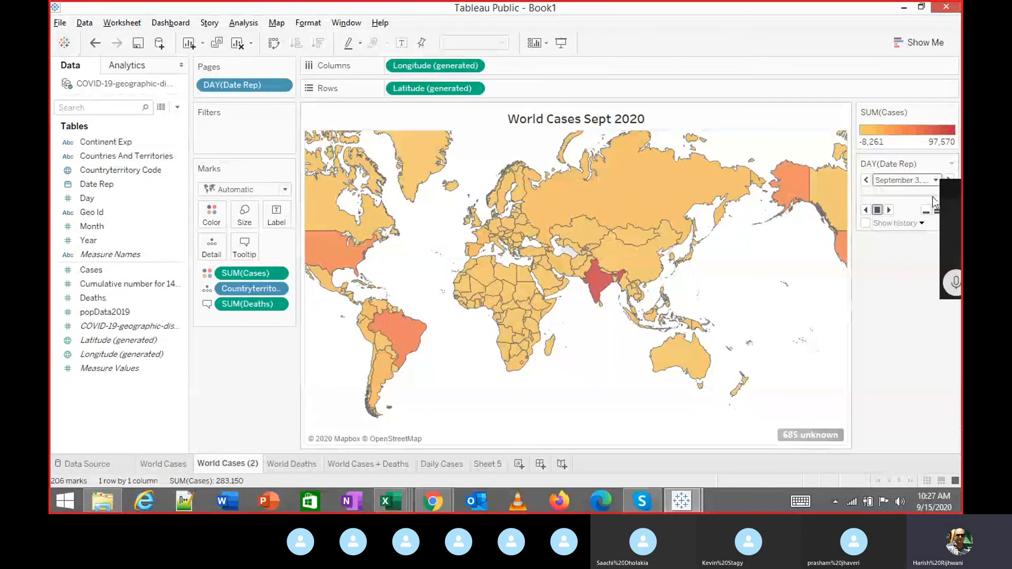
pyautogui.moveTo(948, 198); pyautogui.dragTo(920, 316)
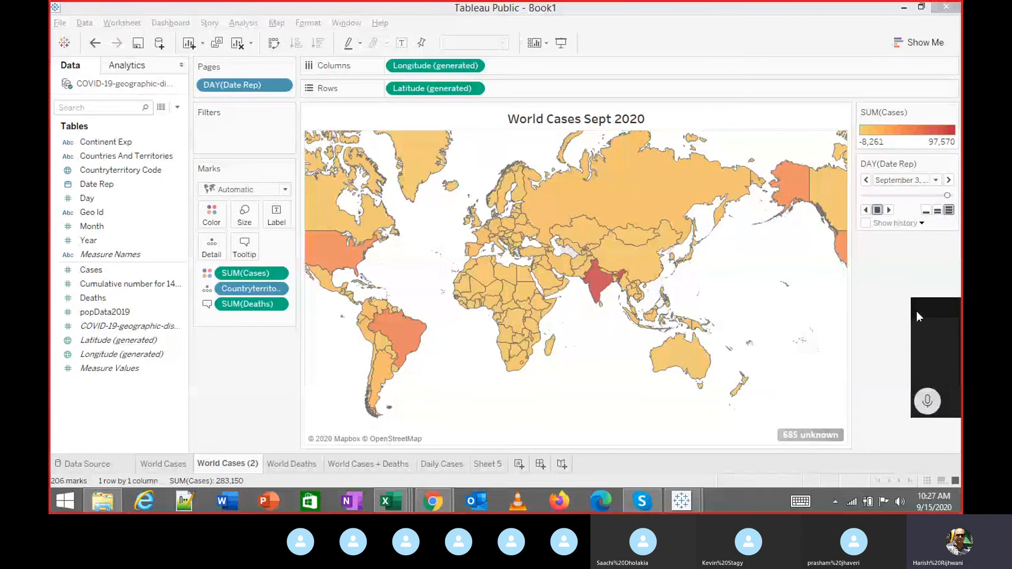
pyautogui.click(281, 84)
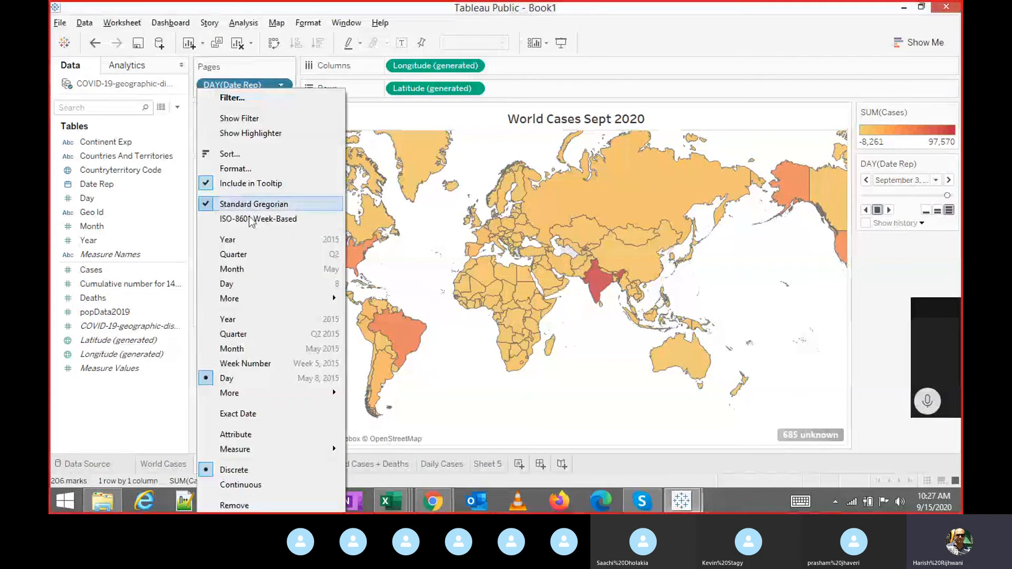
pyautogui.press('Escape')
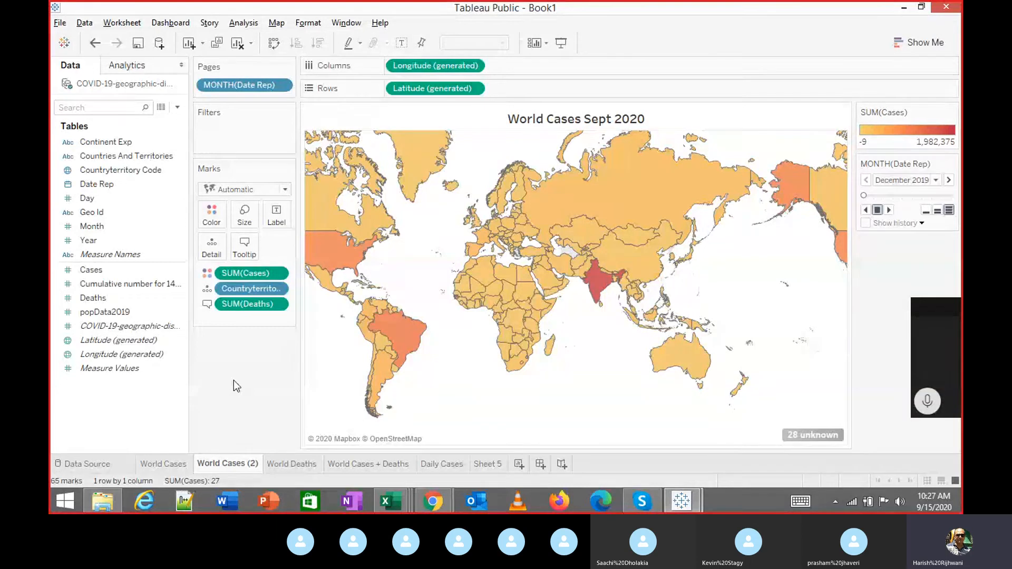
# Play the monthly map in Presentation Mode from December 2019 to September 2020, then exit.
pyautogui.click(561, 43)
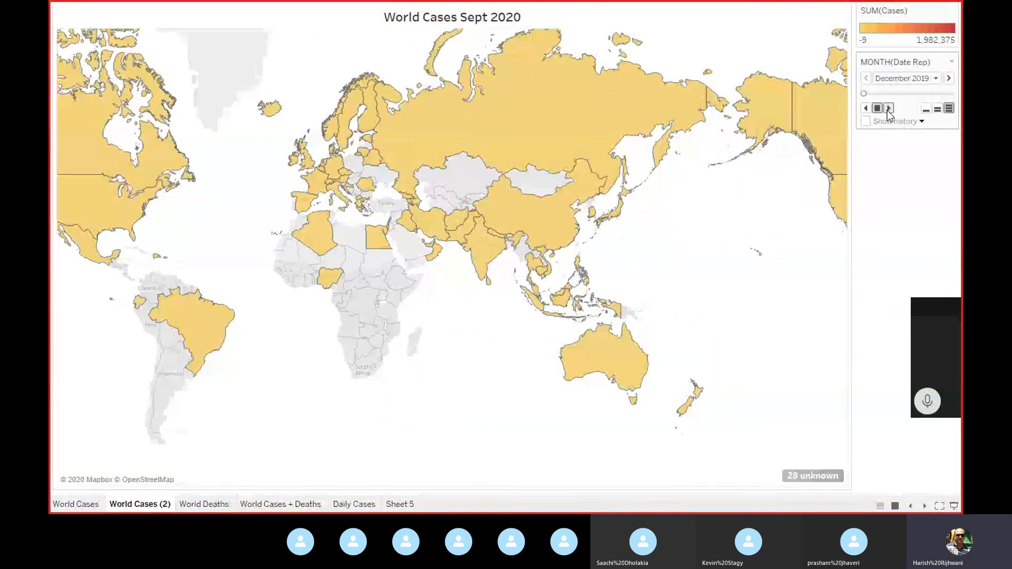
pyautogui.click(889, 108)
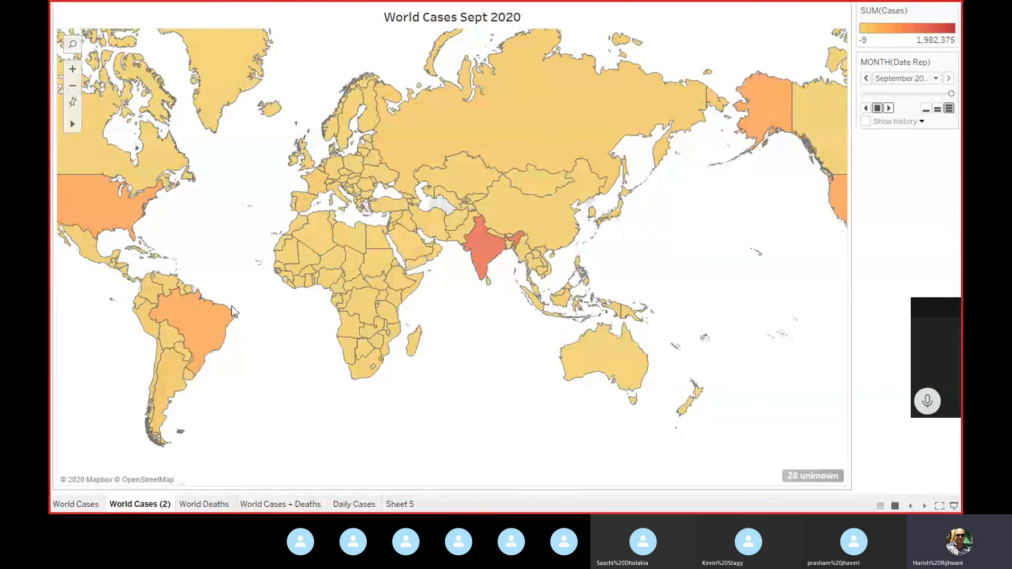
pyautogui.moveTo(446, 225)
pyautogui.moveTo(473, 242)
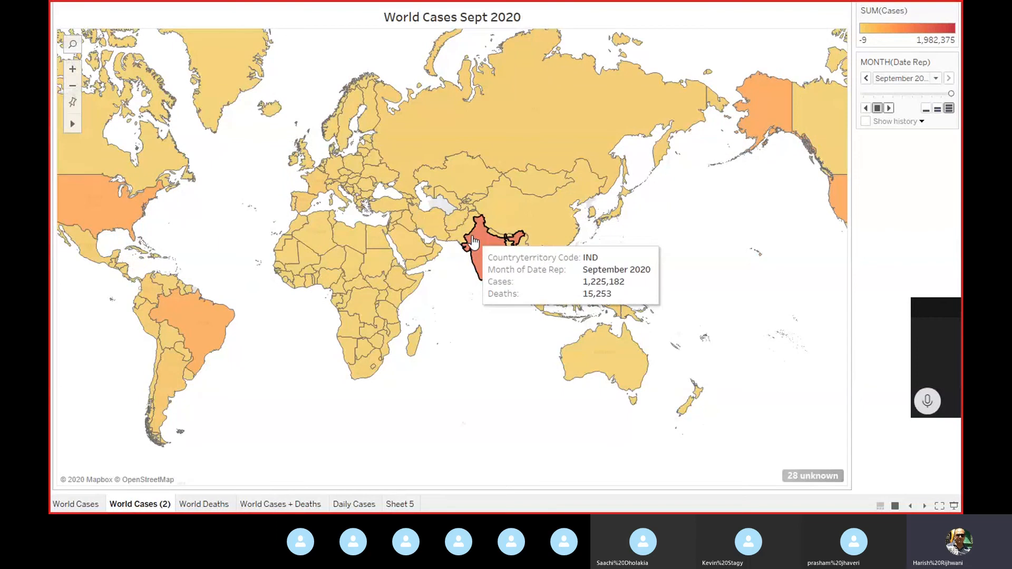
pyautogui.press('Escape')
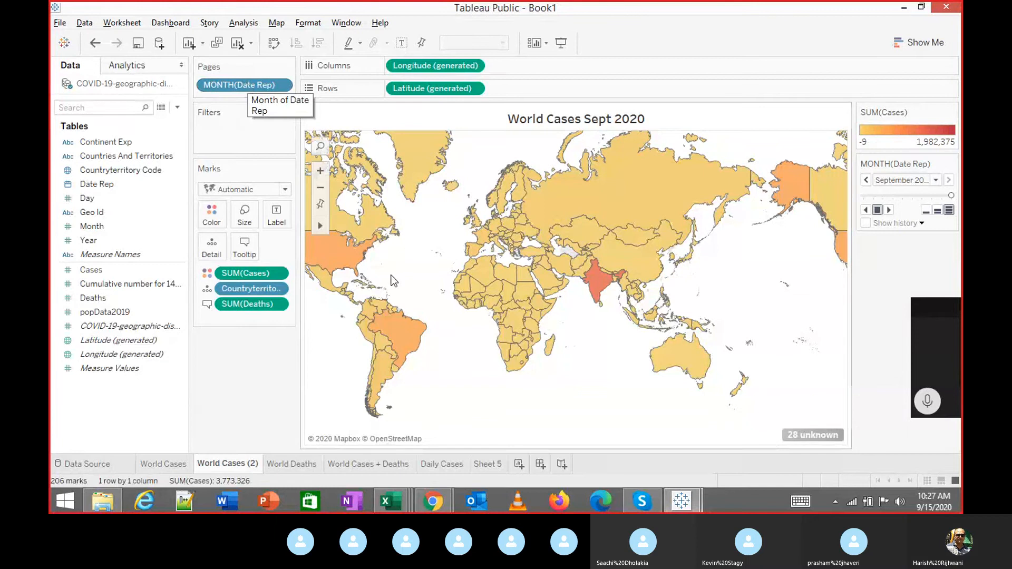
# Pass through Sheet 5 and return to the Daily Cases worksheet with its three country lines.
pyautogui.click(494, 465)
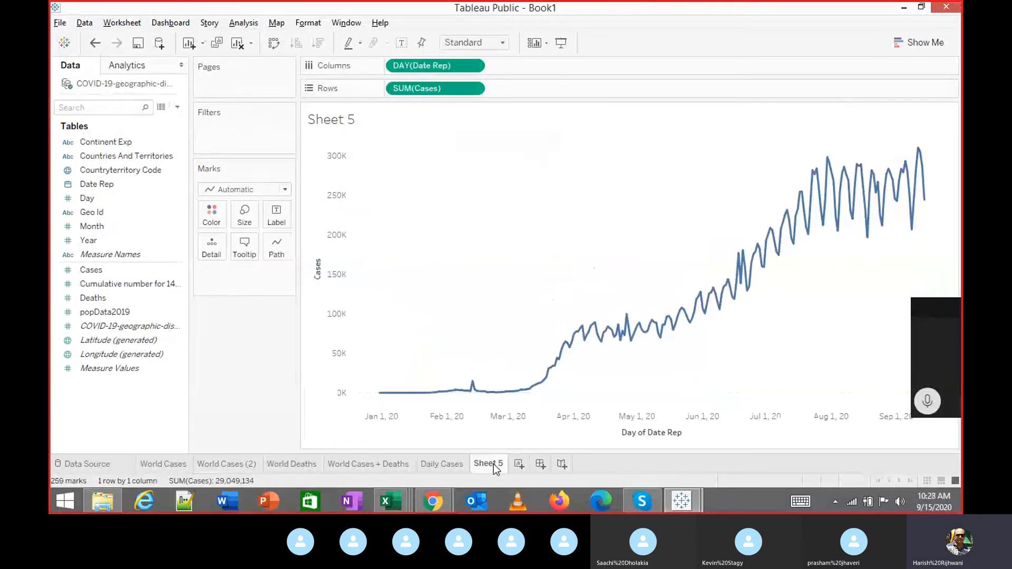
pyautogui.click(450, 465)
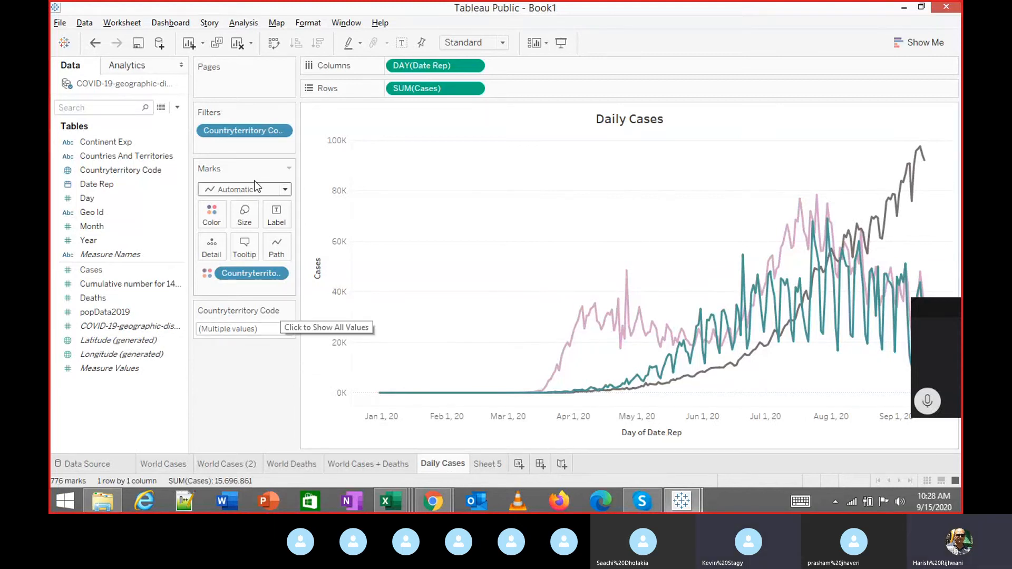
# Check and dismiss the Countryterritory Code filter options, then open the filter card's display-style menu.
pyautogui.rightClick(263, 131)
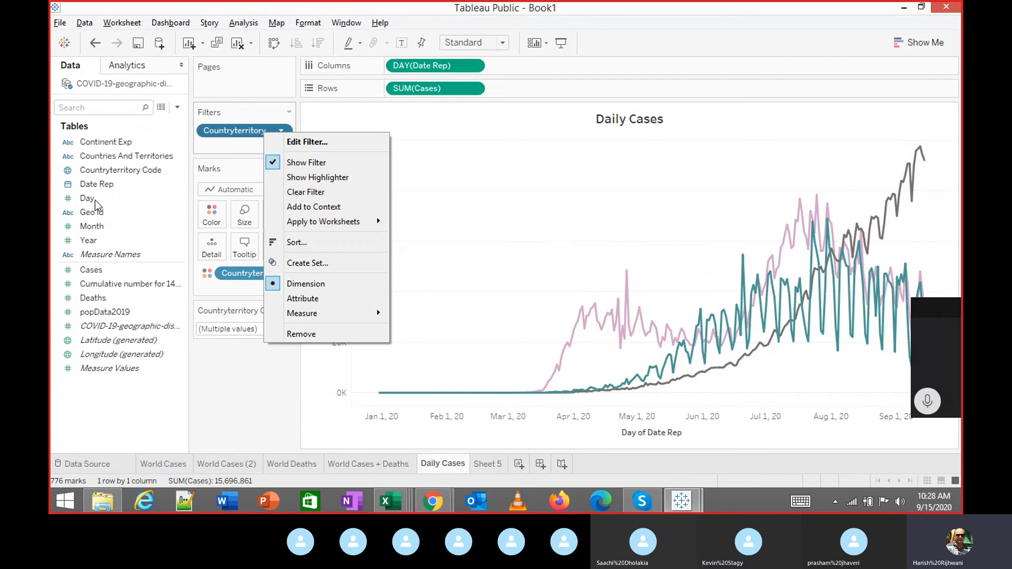
pyautogui.click(211, 151)
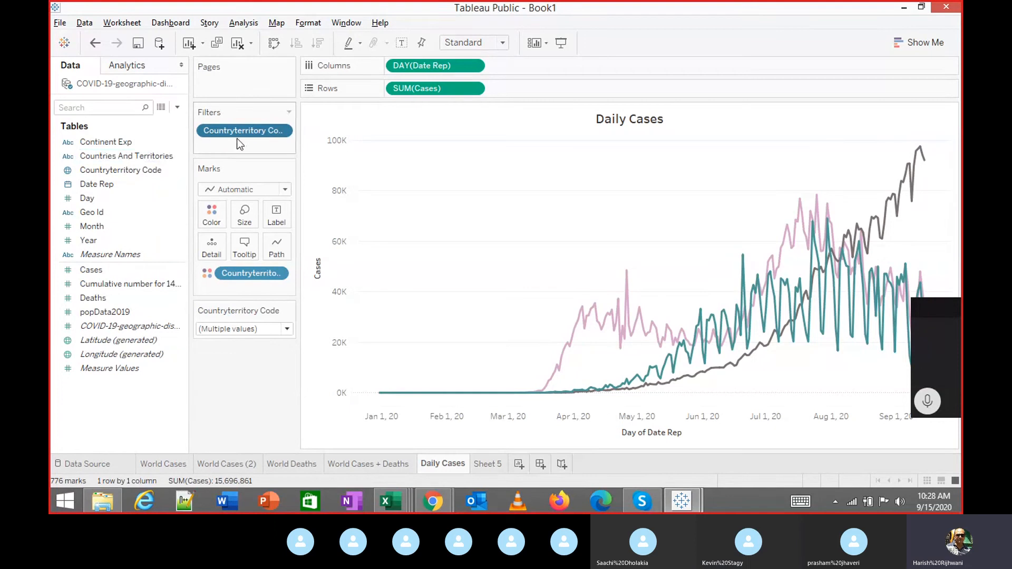
pyautogui.click(280, 131)
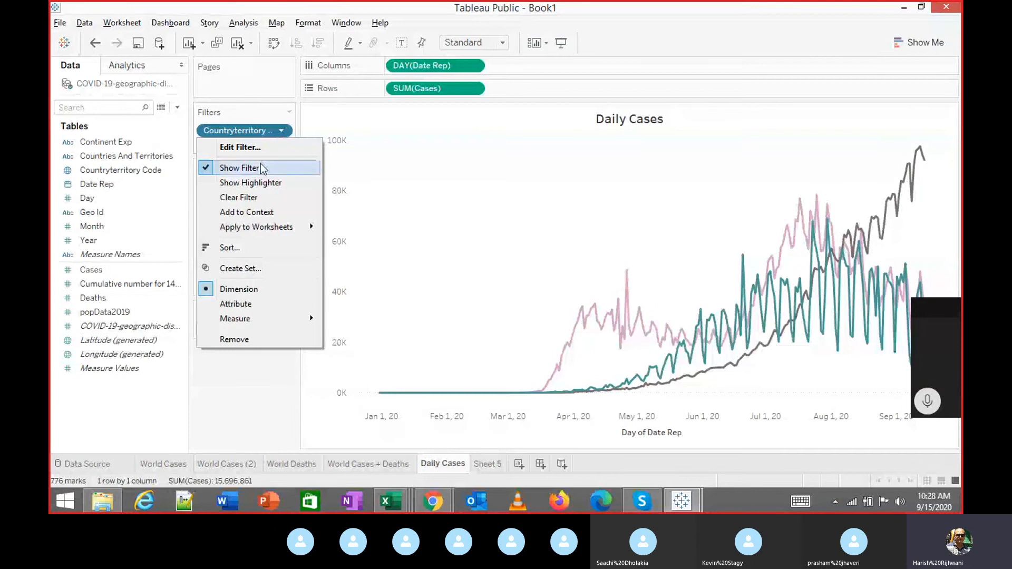
pyautogui.click(257, 397)
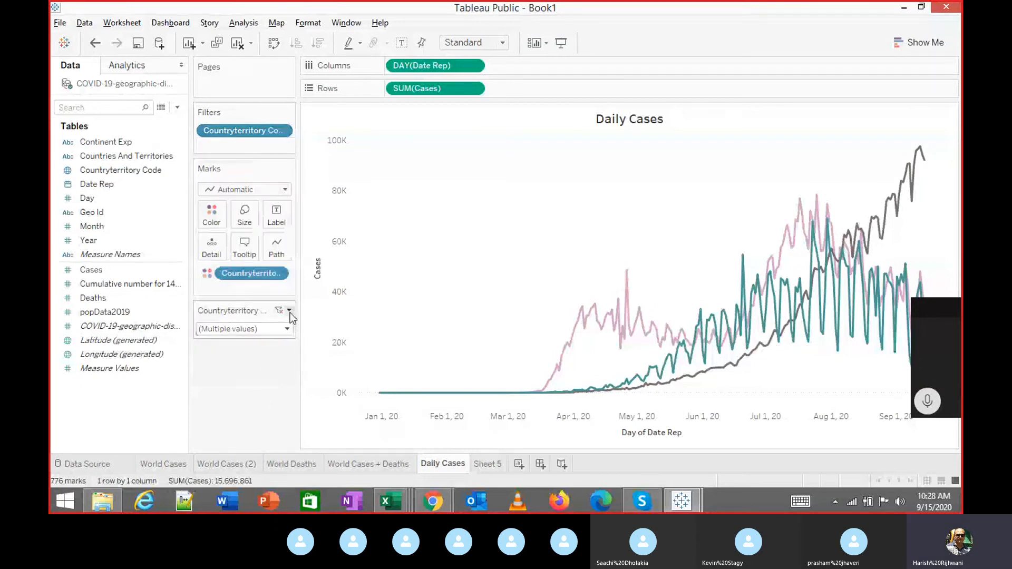
pyautogui.click(289, 312)
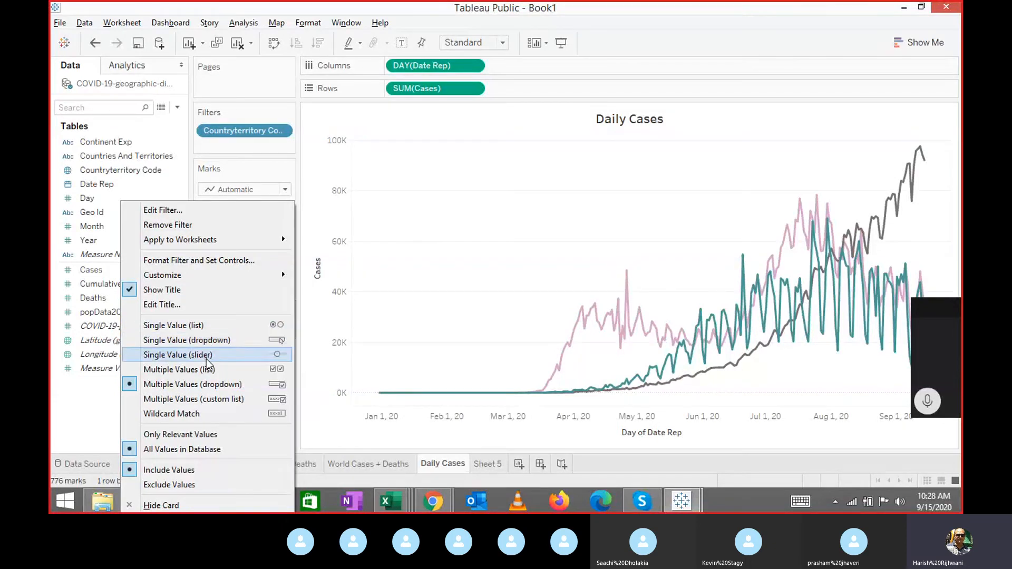
# Keep the country filter as Multiple Values (dropdown), test-toggle AFG and AUS, and enter Presentation Mode.
pyautogui.click(210, 389)
pyautogui.click(287, 330)
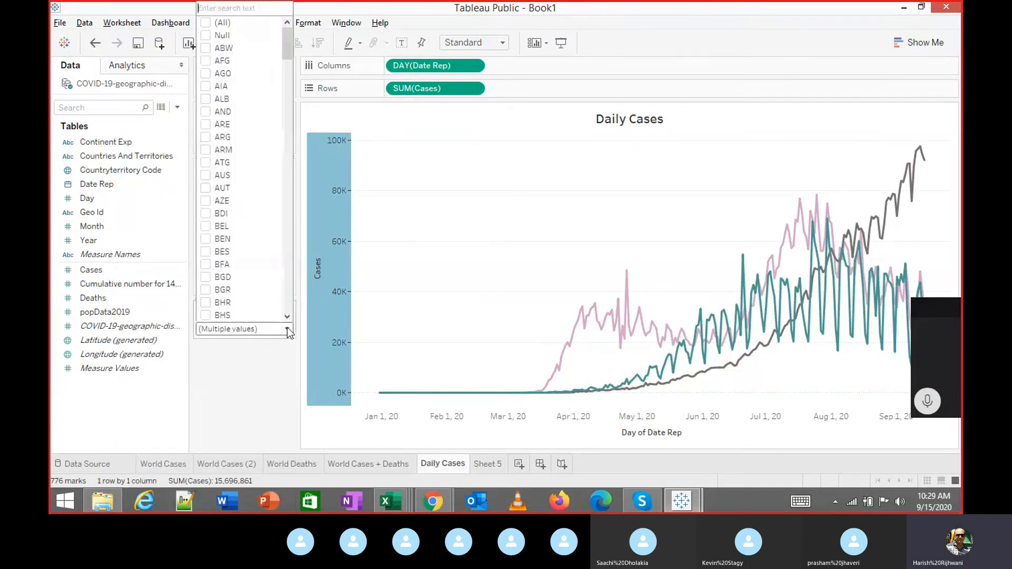
pyautogui.moveTo(283, 55); pyautogui.dragTo(283, 105)
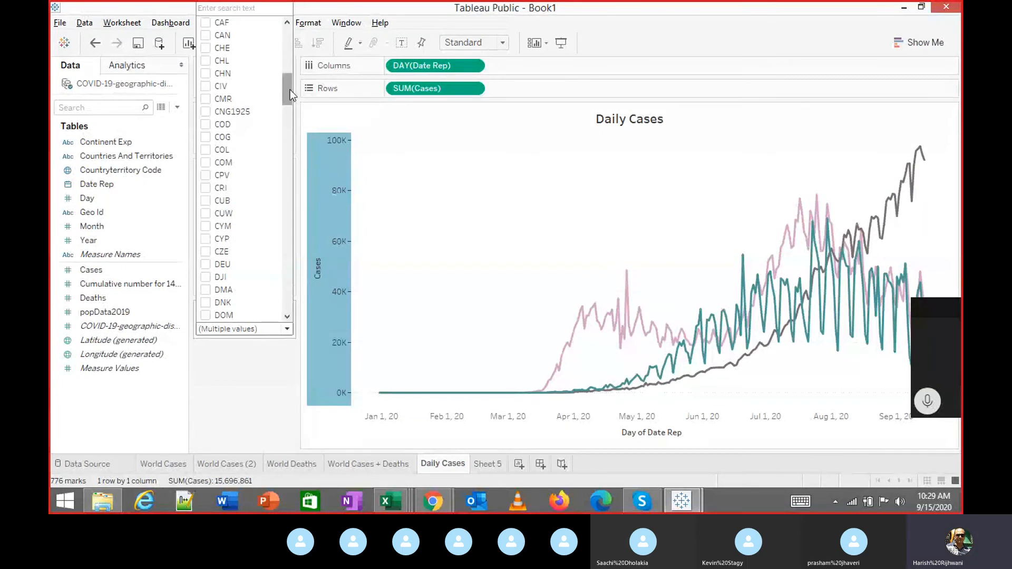
pyautogui.moveTo(286, 86); pyautogui.dragTo(288, 43)
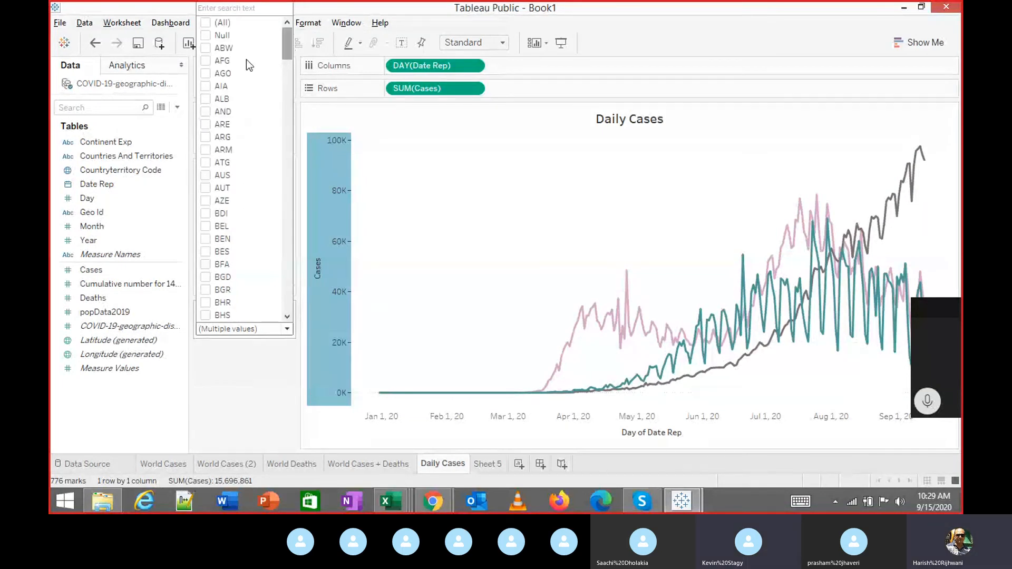
pyautogui.click(207, 61)
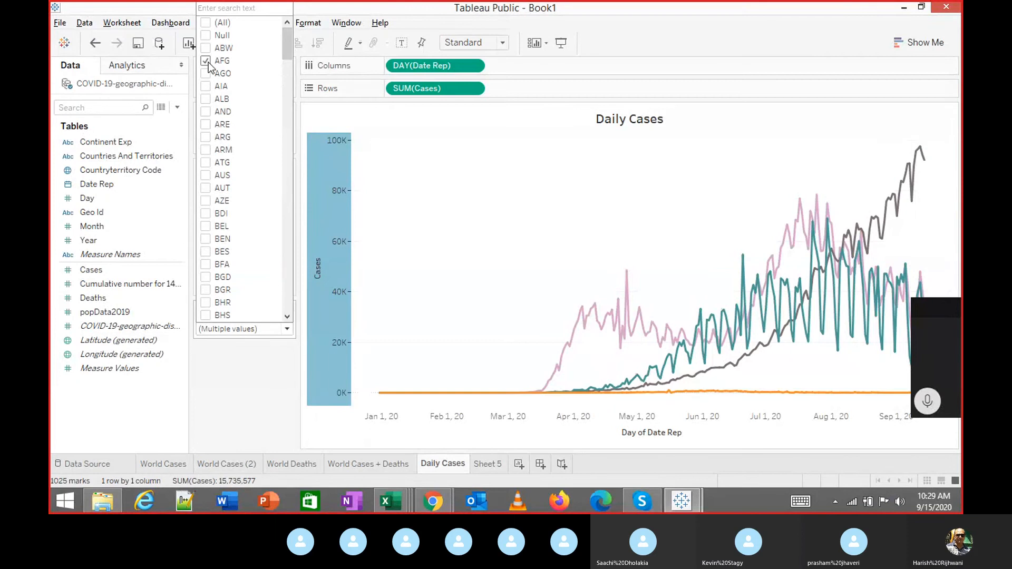
pyautogui.click(206, 62)
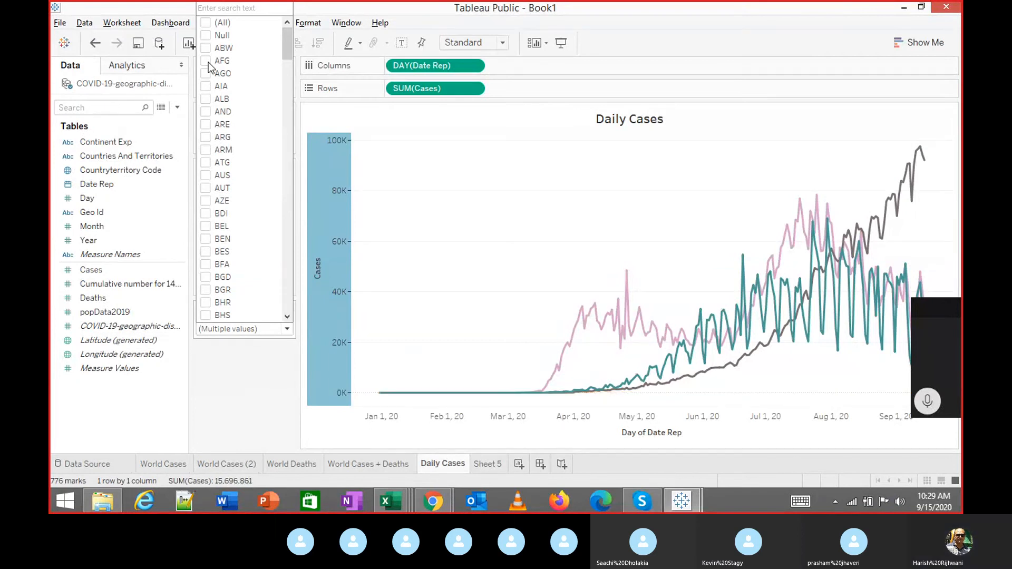
pyautogui.click(206, 176)
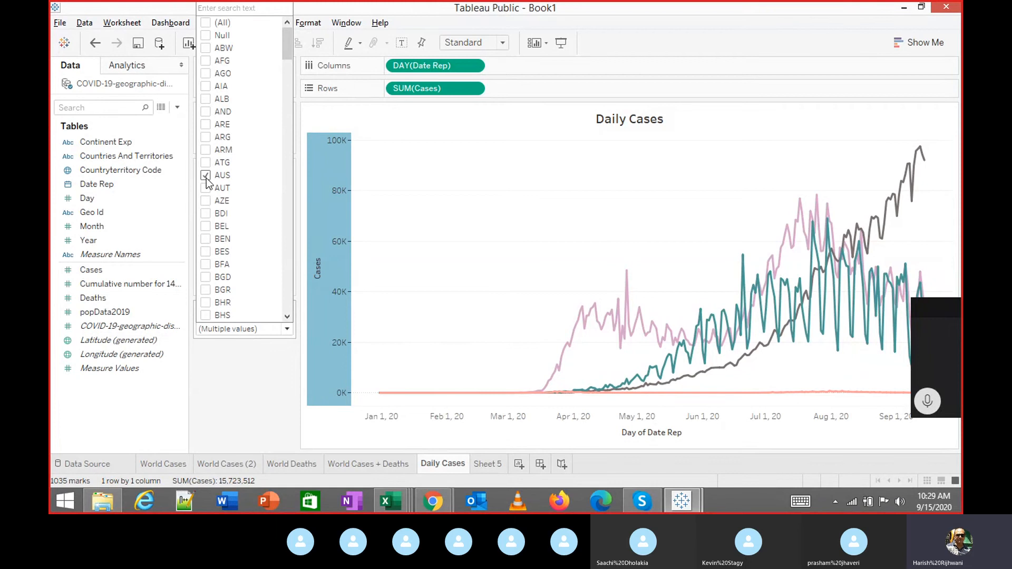
pyautogui.click(206, 176)
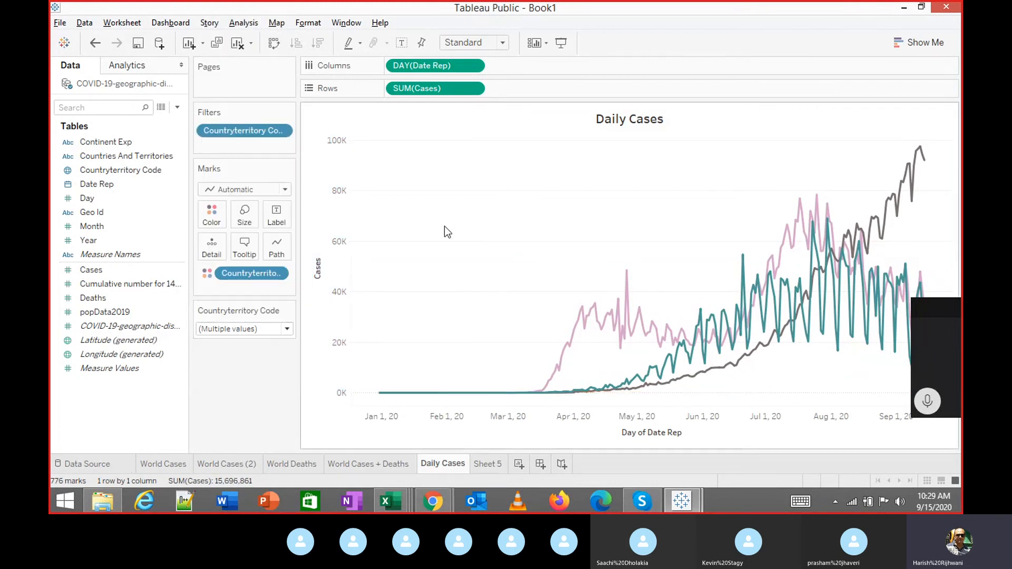
pyautogui.click(561, 43)
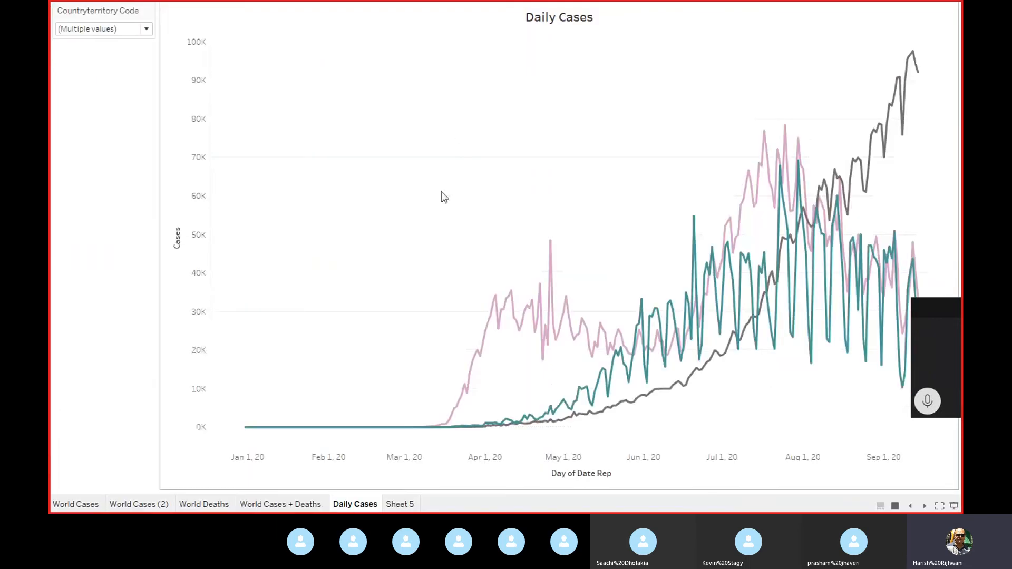
# View a line's tooltip, then exit Presentation Mode back to the Daily Cases worksheet.
pyautogui.moveTo(743, 340)
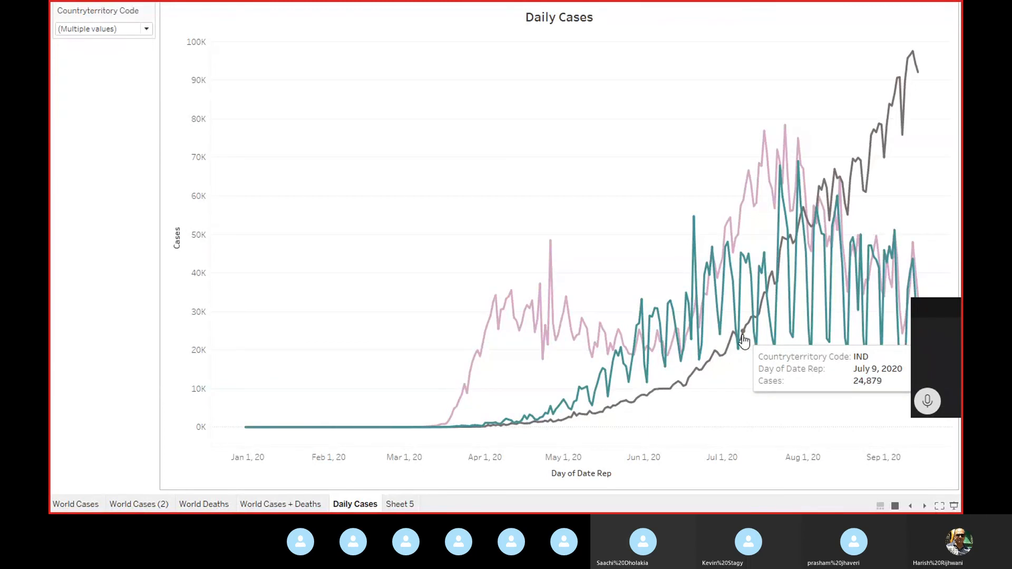
pyautogui.press('Escape')
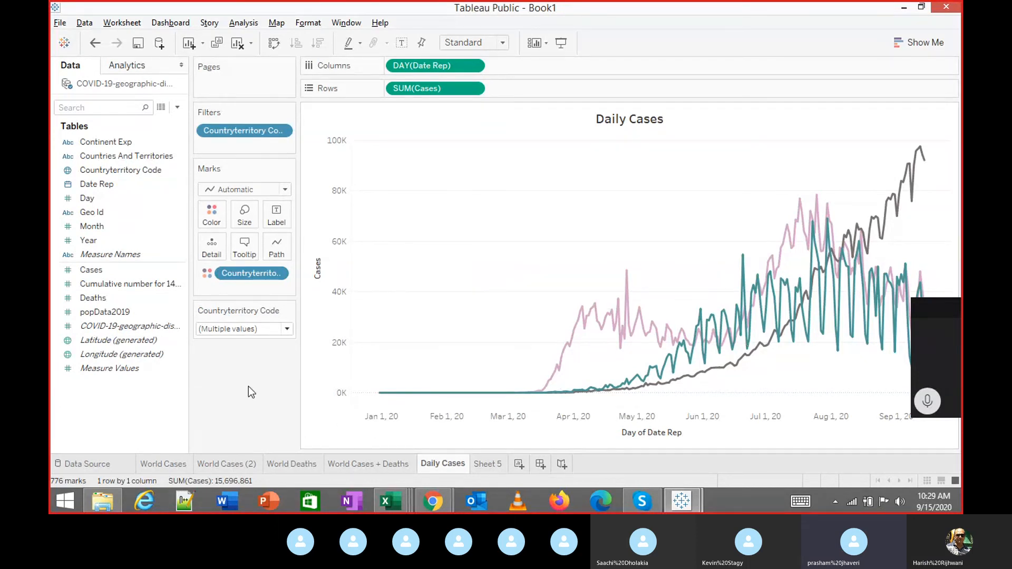
# Choose Save to Tableau Public and sign in with the account e-mail and password.
pyautogui.click(61, 23)
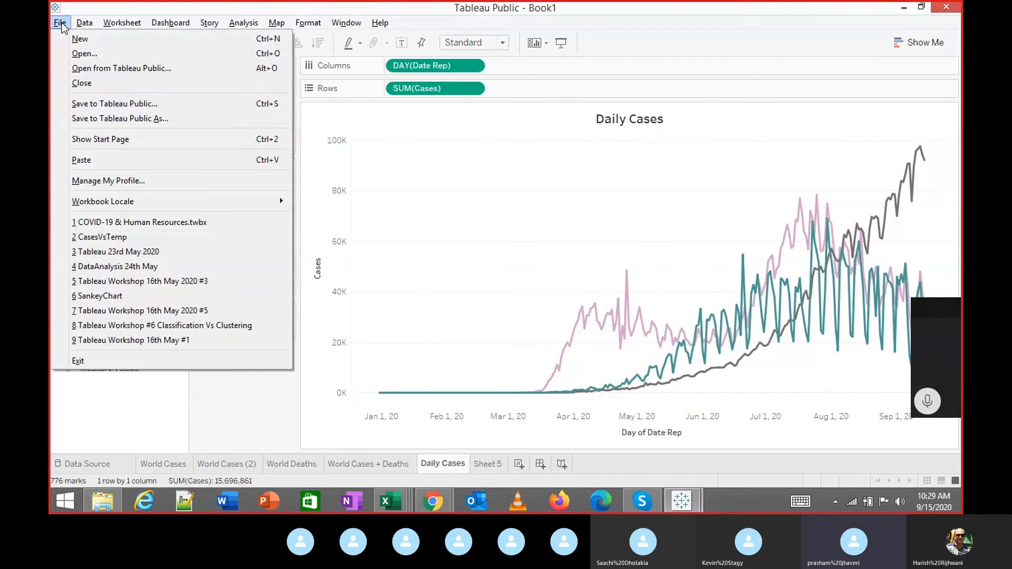
pyautogui.click(92, 104)
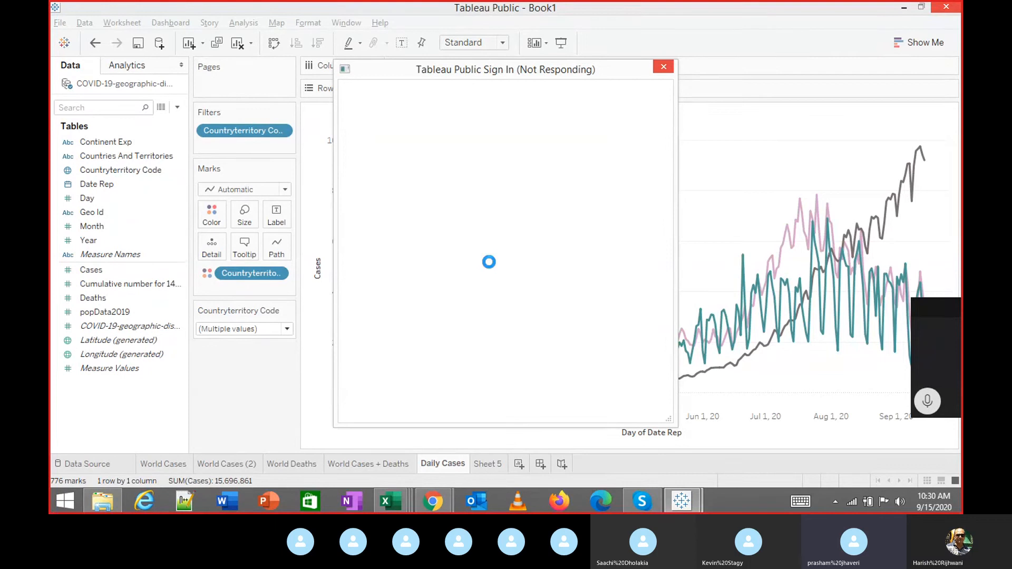
pyautogui.click(430, 188)
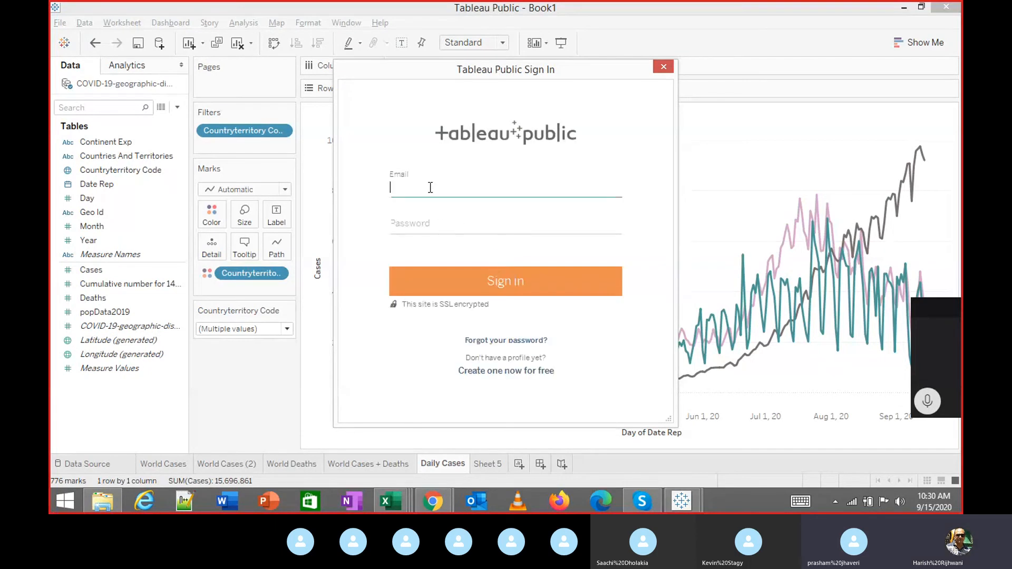
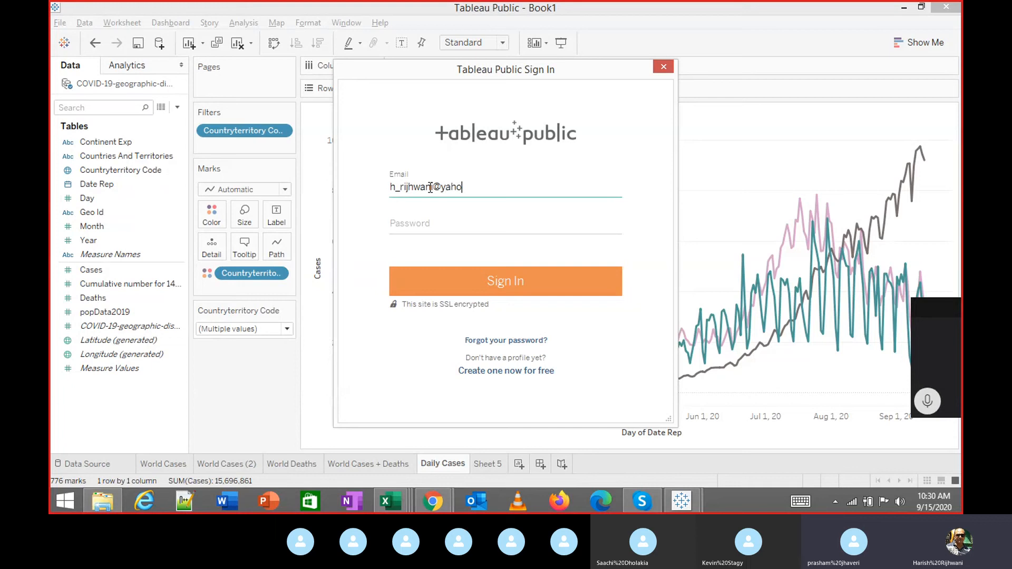
pyautogui.press('Tab')
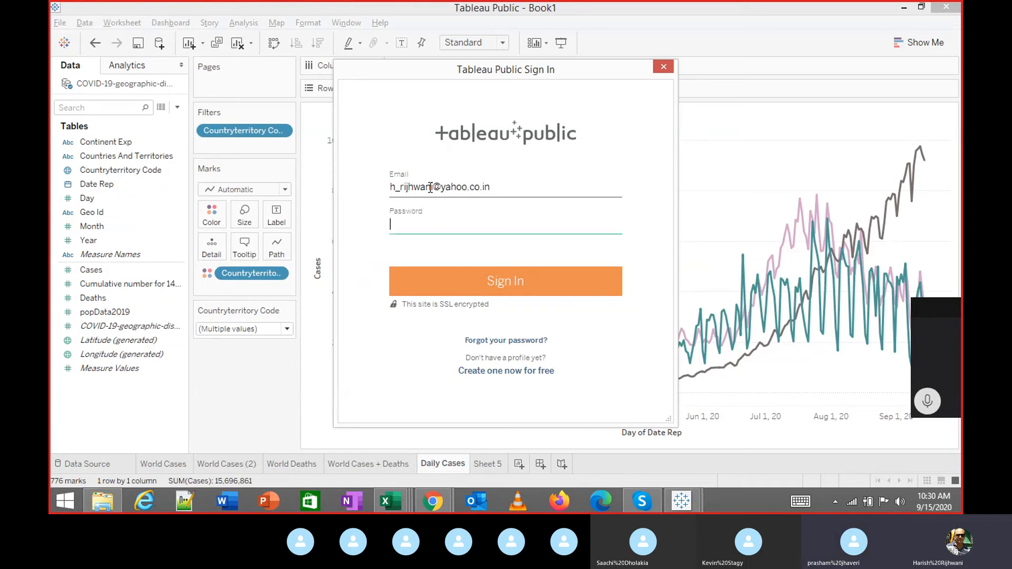
pyautogui.write('•••••••••')
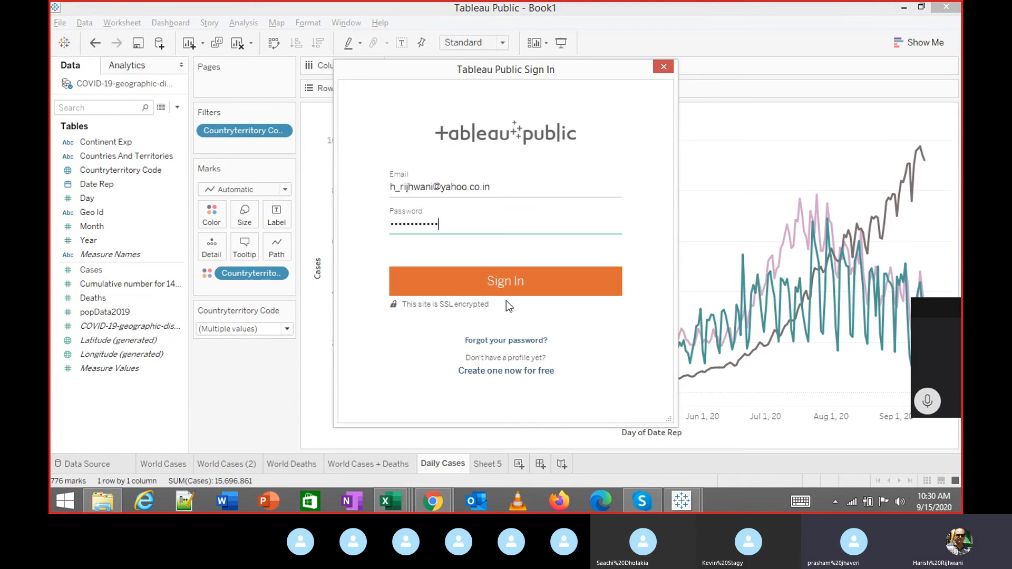
pyautogui.click(499, 284)
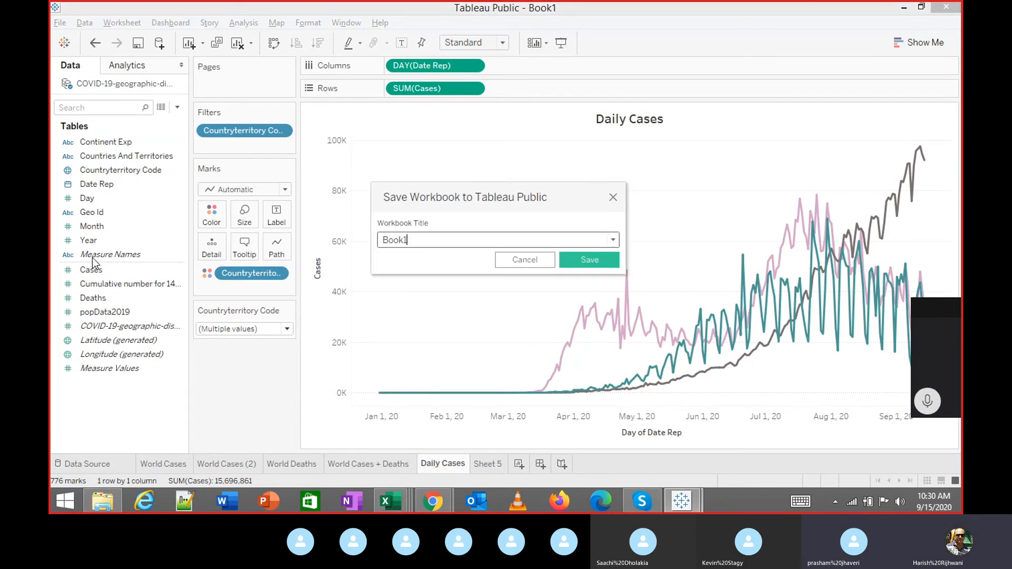
# Retitle the workbook from Book1 to CovidCasesSep2020 and save it to Tableau Public.
pyautogui.doubleClick(427, 241)
pyautogui.write('CovidCases')
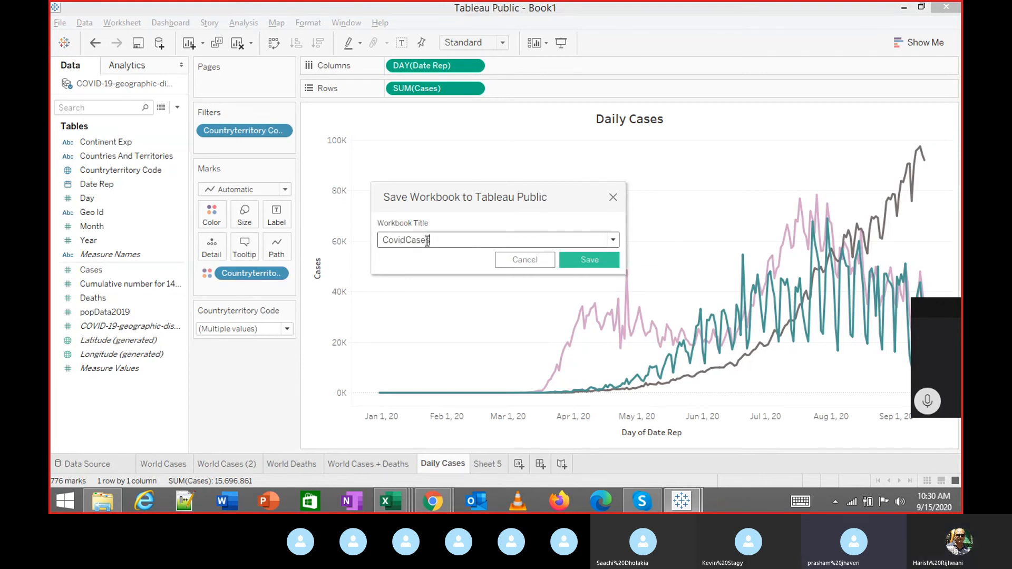
pyautogui.write('Sep2020')
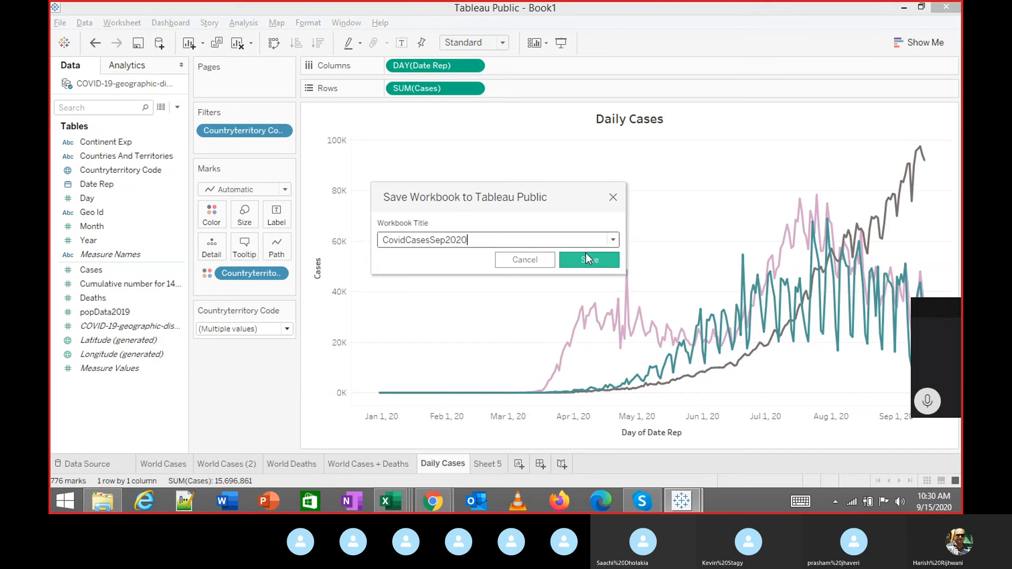
pyautogui.click(586, 255)
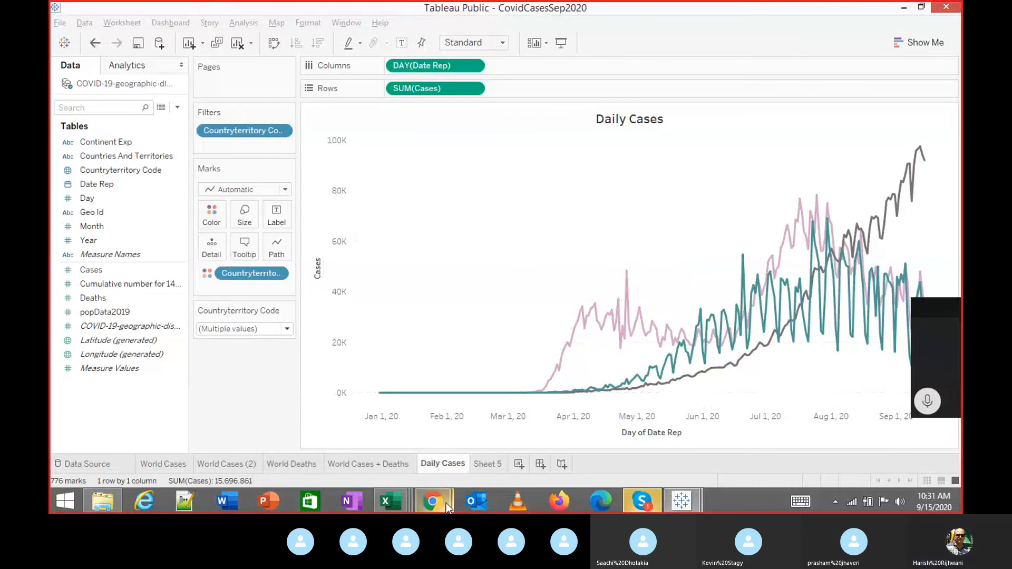
# Unmute the microphone, dismiss the Publish complete banner, and select the published page's URL.
pyautogui.moveTo(446, 503)
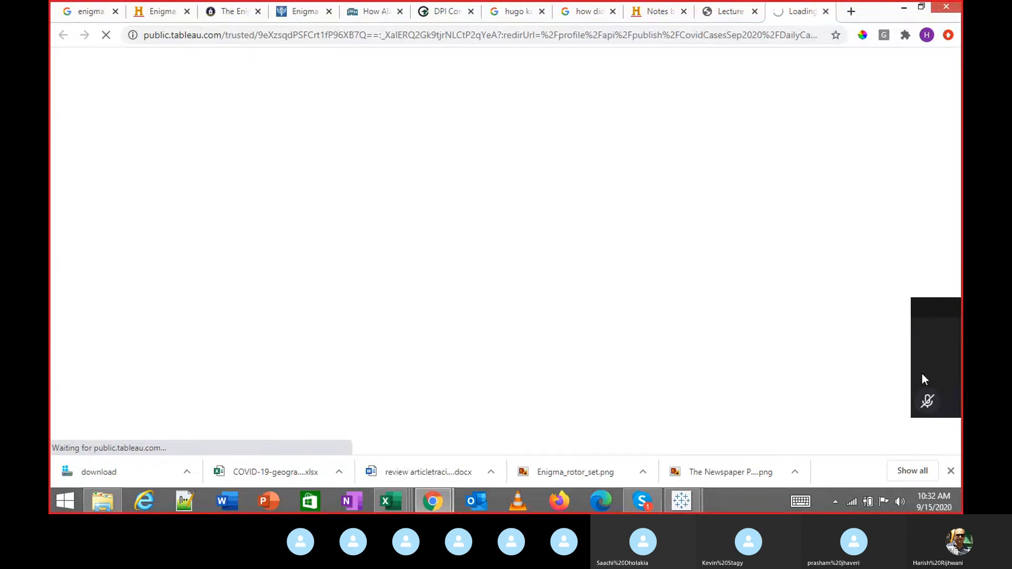
pyautogui.click(927, 401)
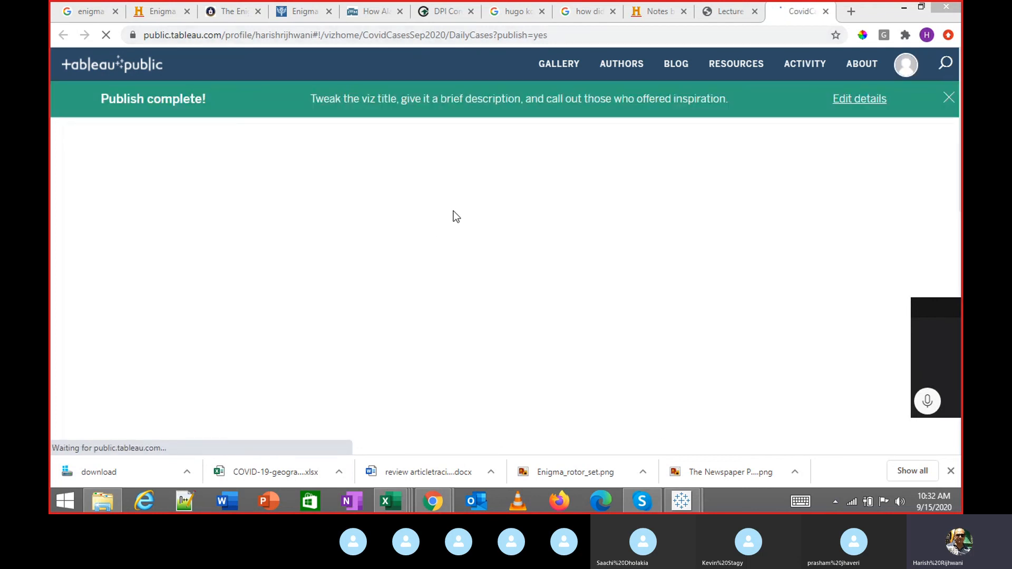
pyautogui.click(949, 98)
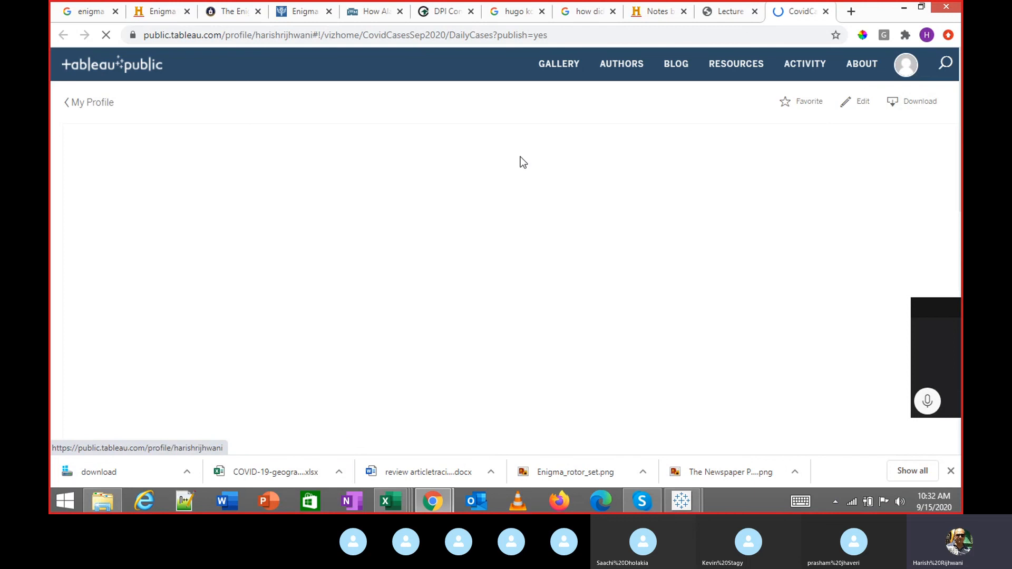
pyautogui.click(567, 41)
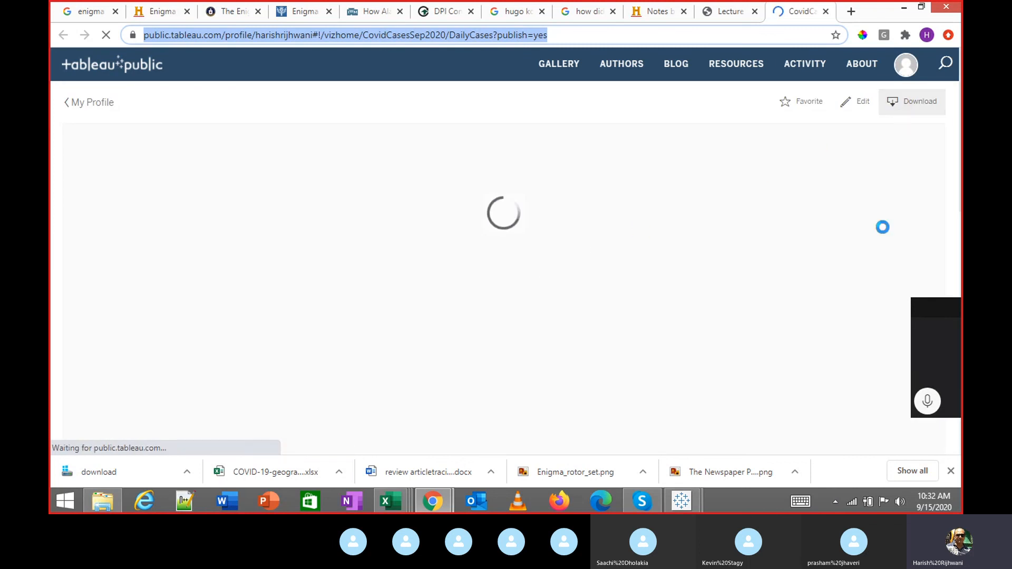
# Paste and send the published viz link in the Skype chat, then return to Chrome.
pyautogui.click(642, 500)
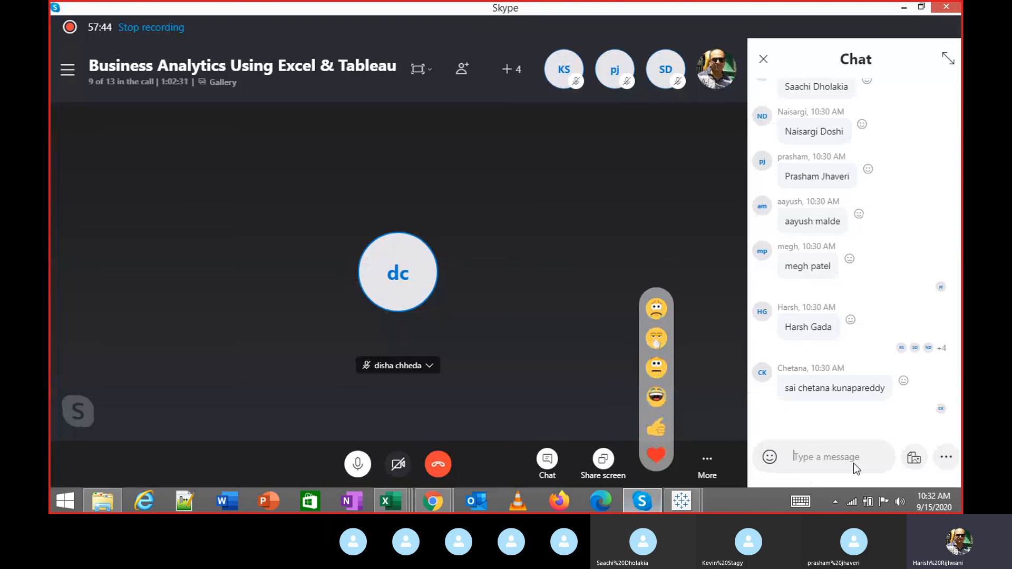
pyautogui.write('https://public.tableau.com/profile/harish.rijhwani#!/vizhome/CovidCasesSep2020/DailyCases?publish=yes')
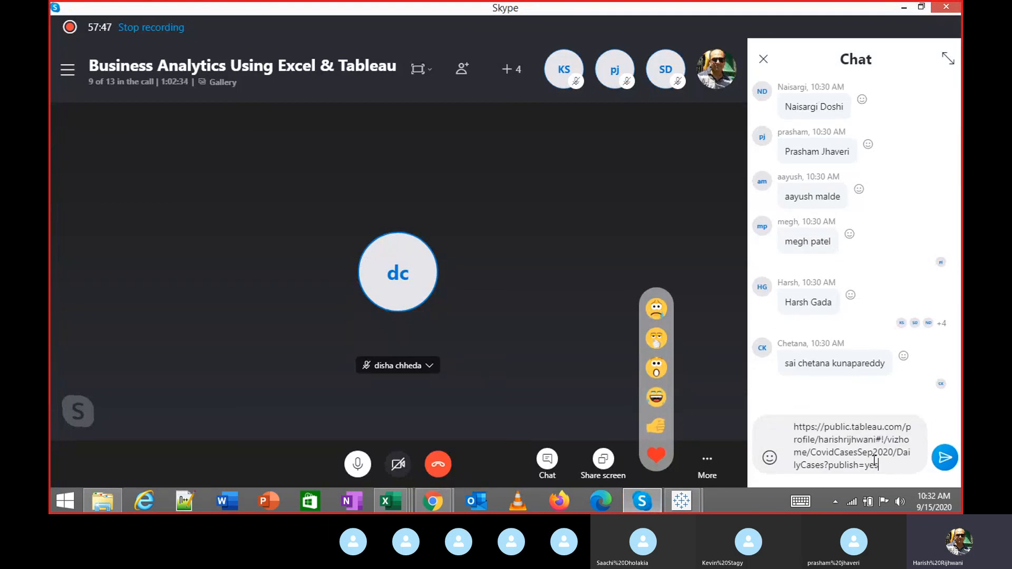
pyautogui.press('Return')
pyautogui.hotkey('alt', 'Tab')
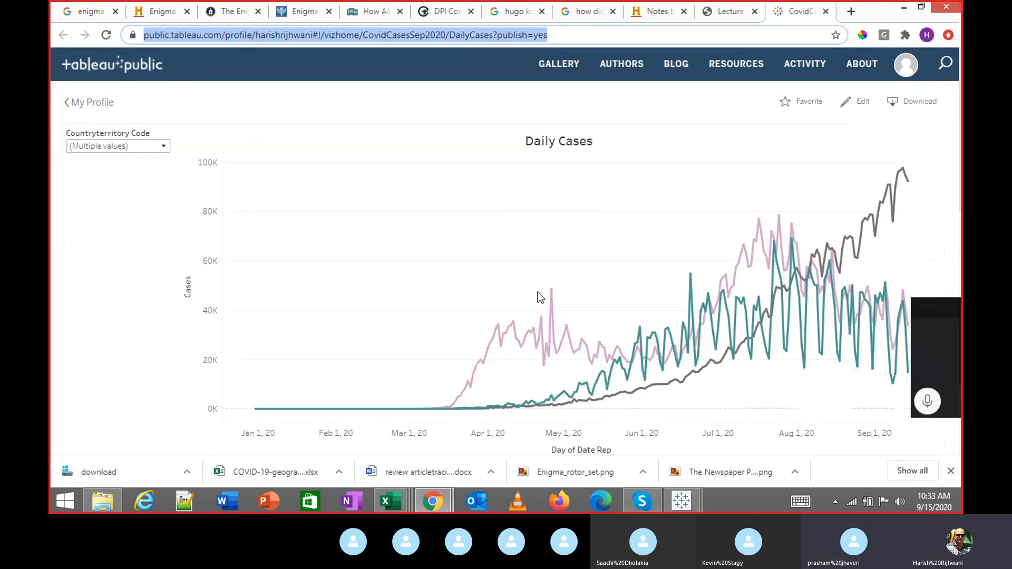
# Review the More Detail section and open the World Cases Sept 2020 view.
pyautogui.scroll(-10, 538, 292)
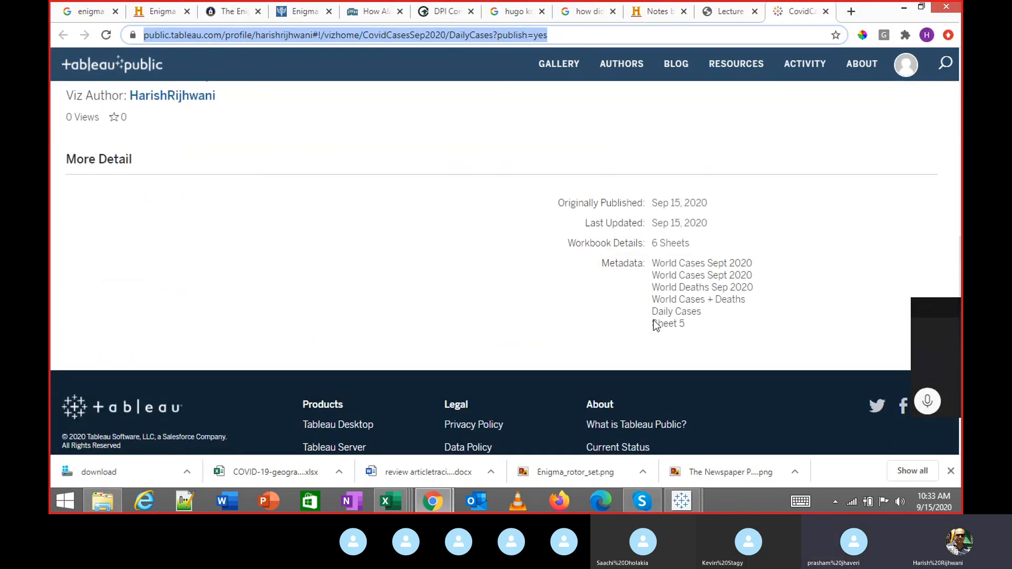
pyautogui.click(682, 267)
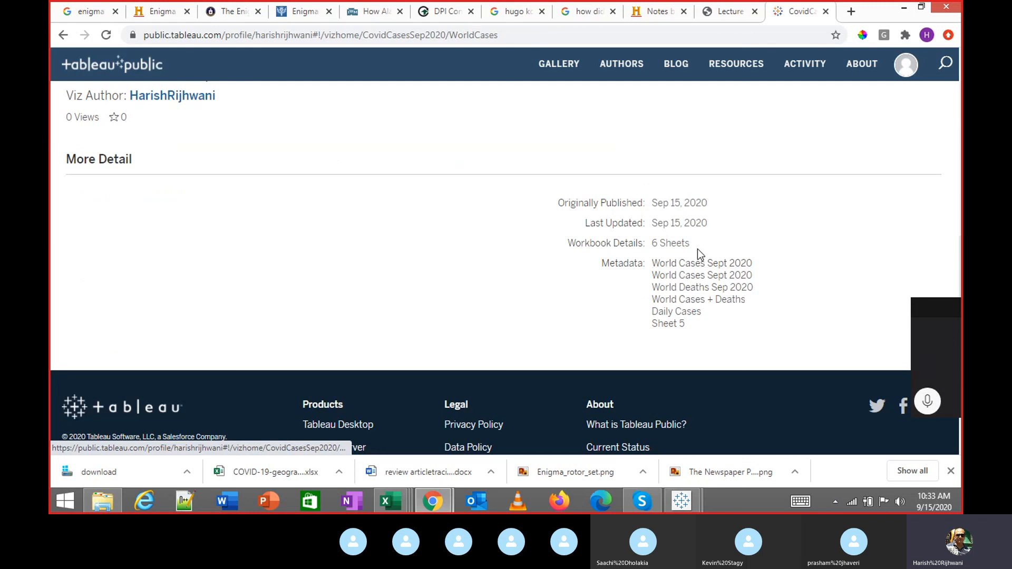
pyautogui.scroll(10, 698, 249)
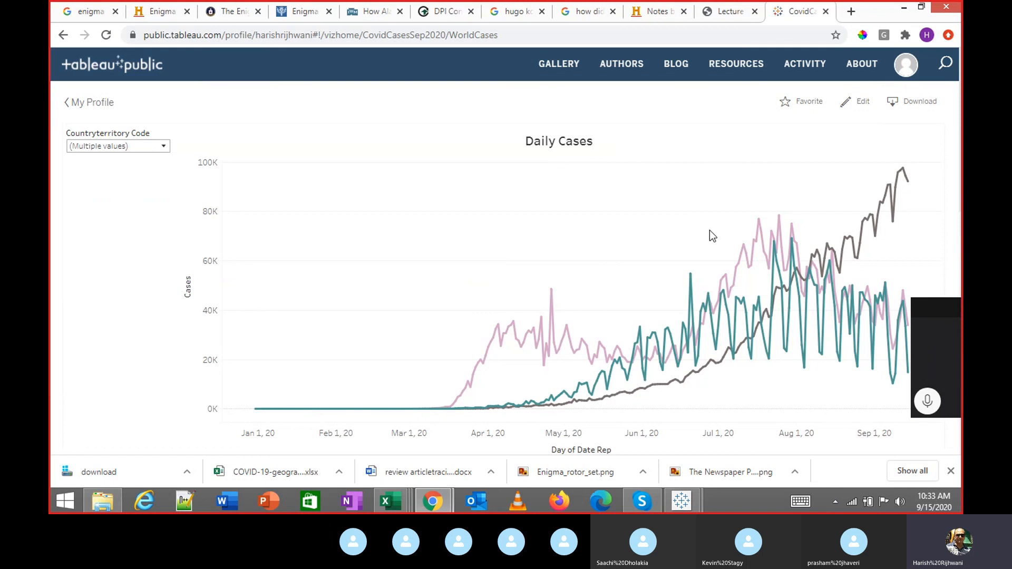
pyautogui.scroll(-10, 249, 196)
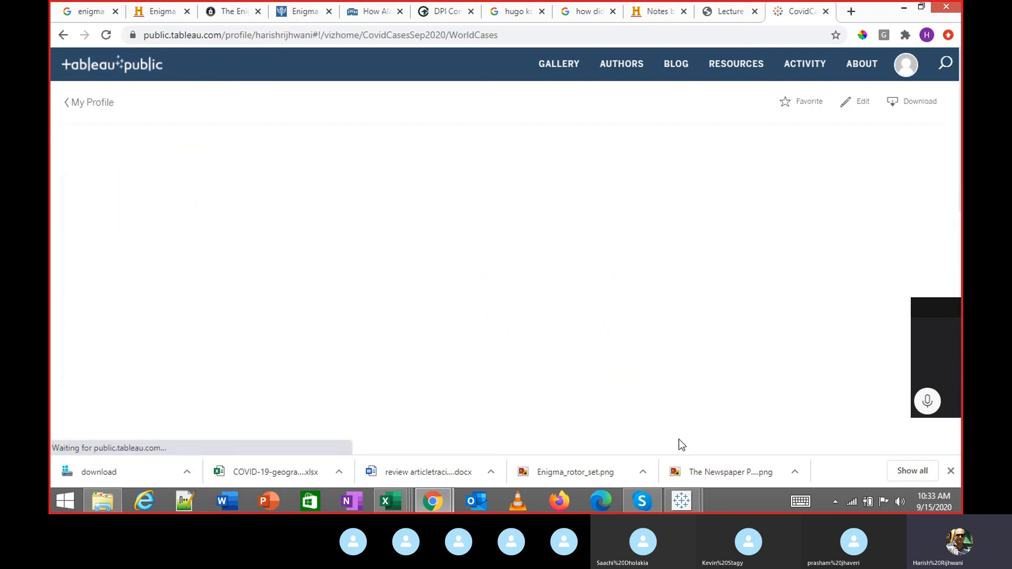
pyautogui.moveTo(652, 489)
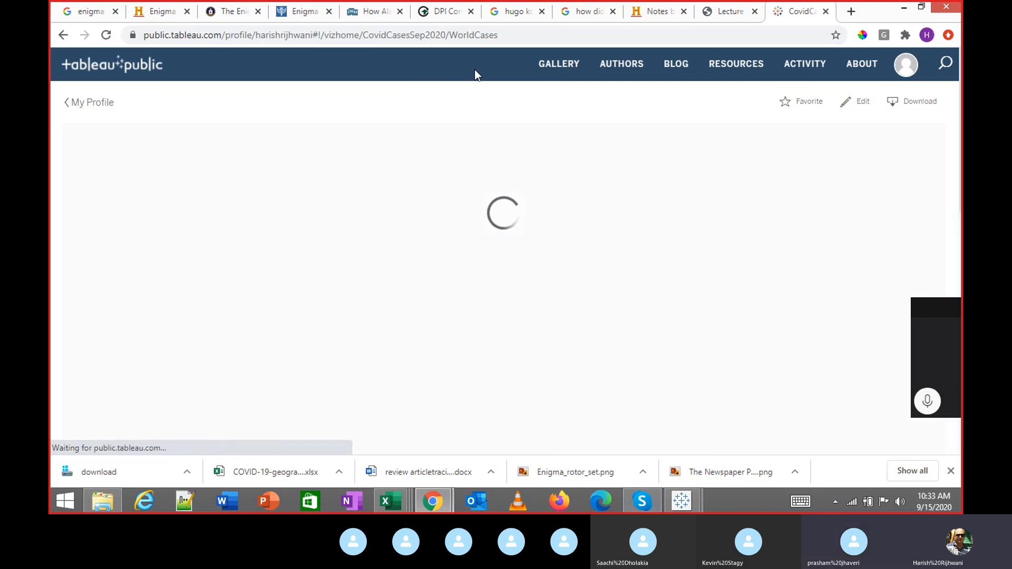
# Download the published workbook and bring the Book2 workbook window to the front.
pyautogui.click(897, 109)
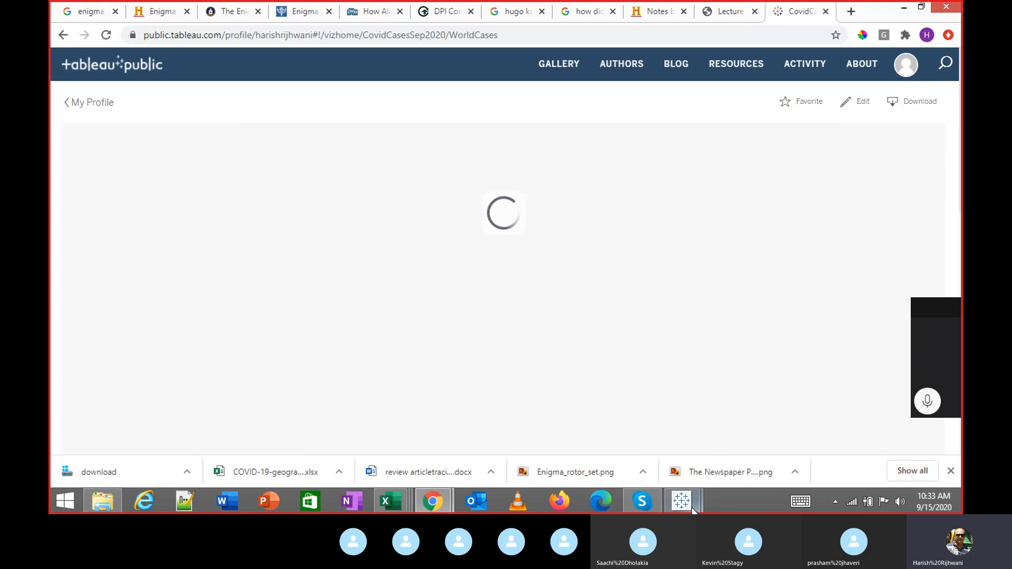
pyautogui.moveTo(695, 504)
pyautogui.click(727, 448)
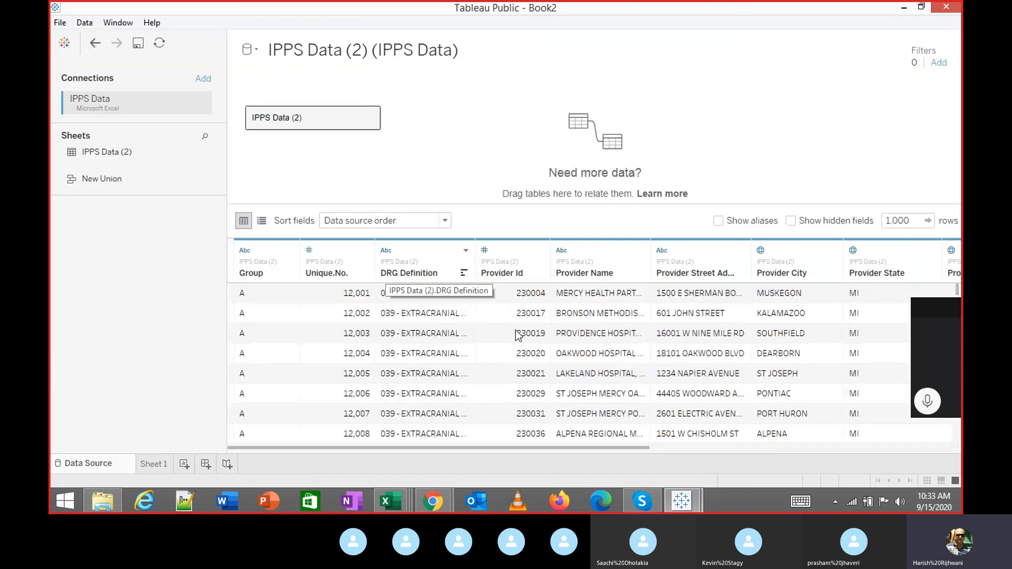
# View Book2's Sheet 1, switch to the CovidCasesSep2020 workbook, then bring up the Skype call.
pyautogui.click(153, 463)
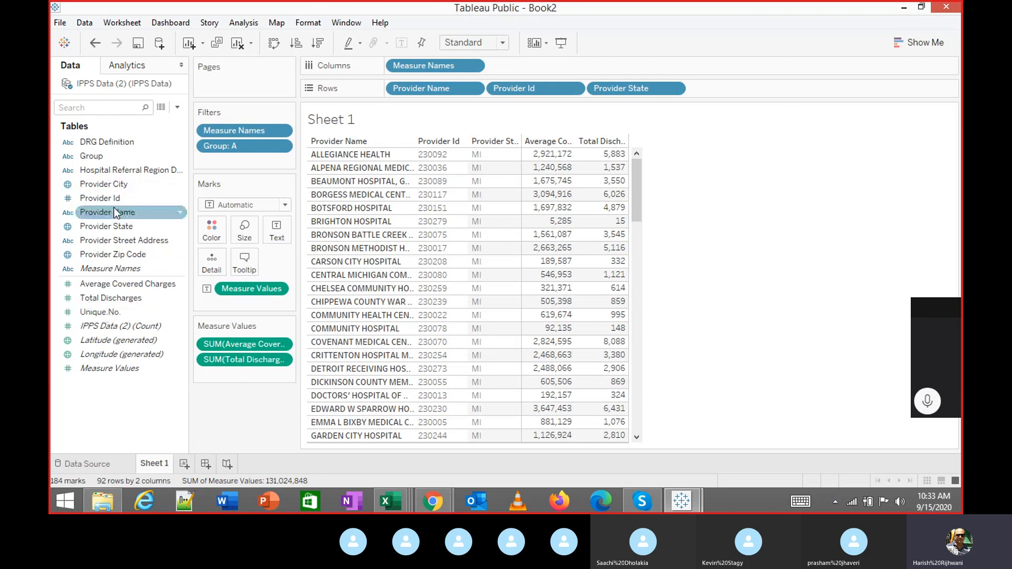
pyautogui.moveTo(682, 495)
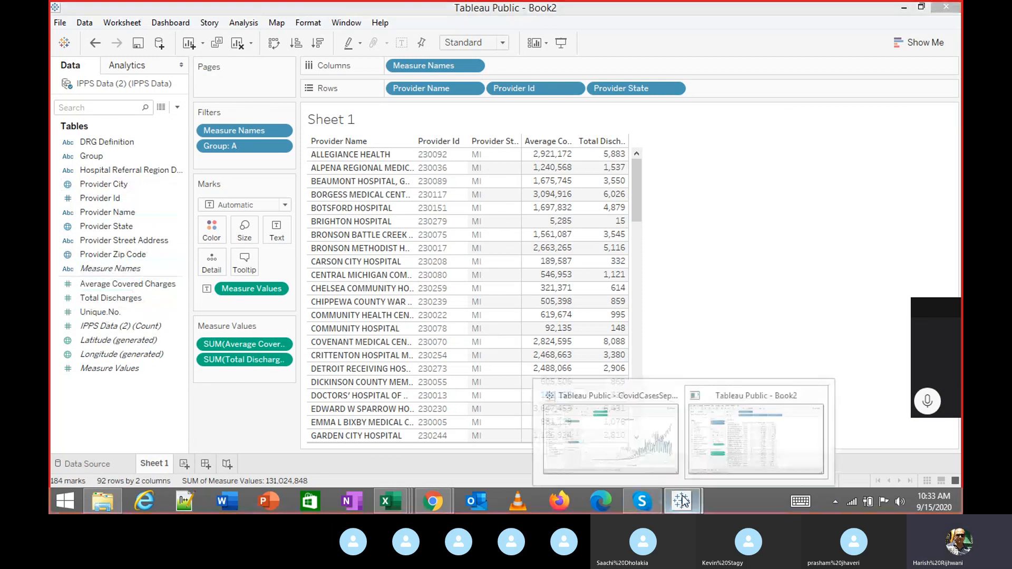
pyautogui.click(637, 432)
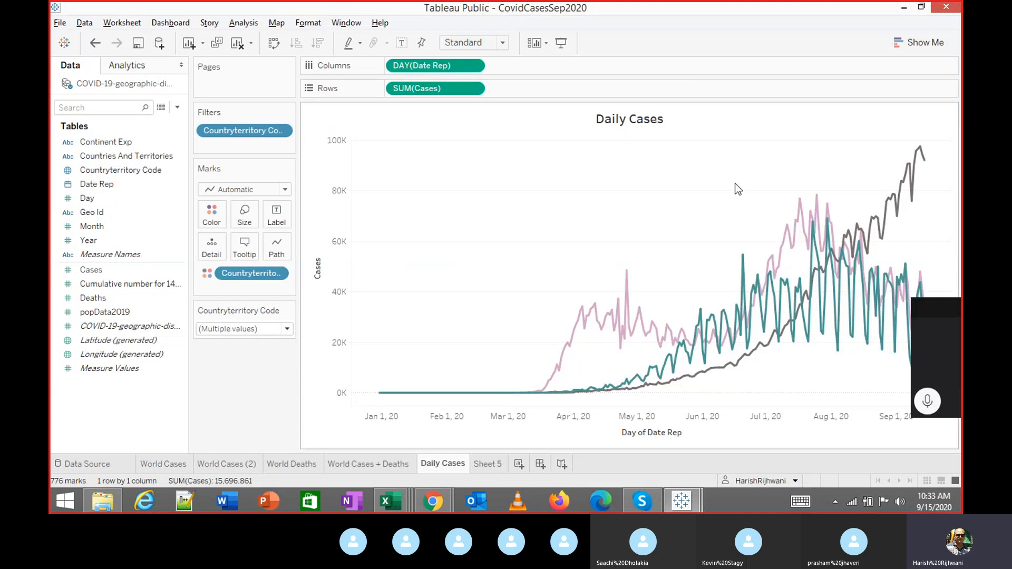
pyautogui.click(642, 500)
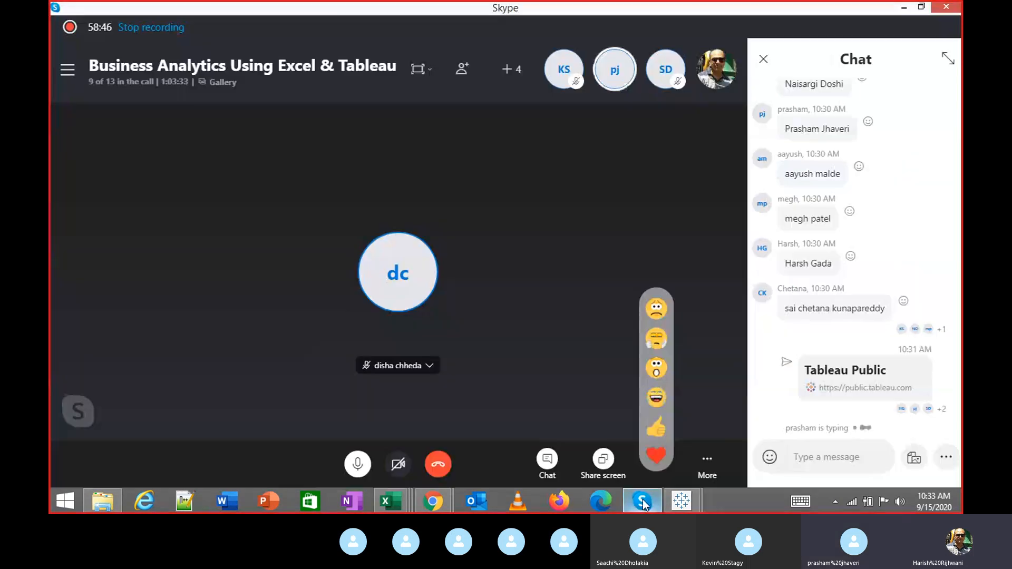